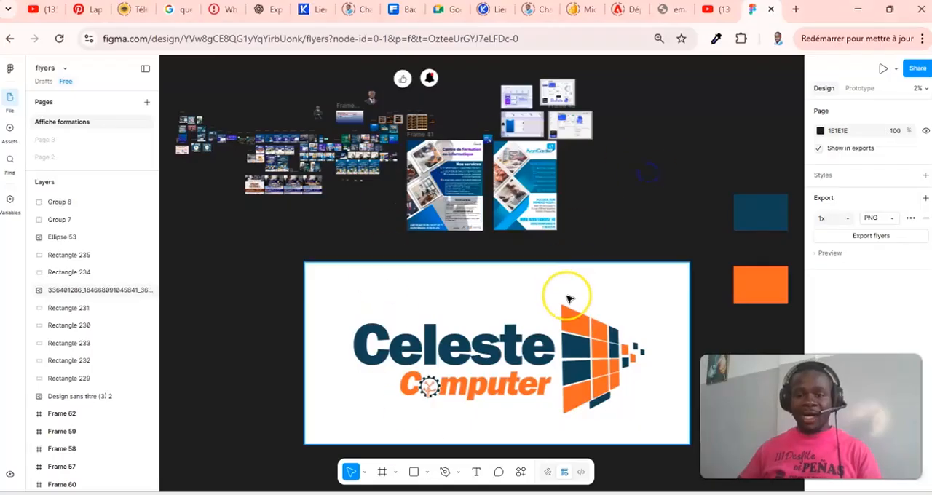
{"action": "scroll", "coordinate": [568, 298], "scroll_direction": "down", "scroll_amount": 2}
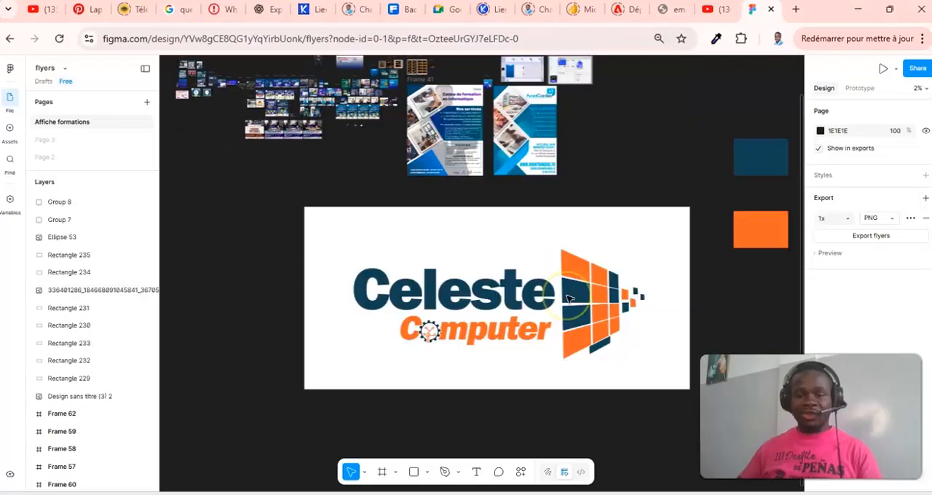
{"action": "scroll", "coordinate": [568, 298], "scroll_direction": "up", "scroll_amount": 4}
{"action": "scroll", "coordinate": [568, 297], "scroll_direction": "down", "scroll_amount": 4}
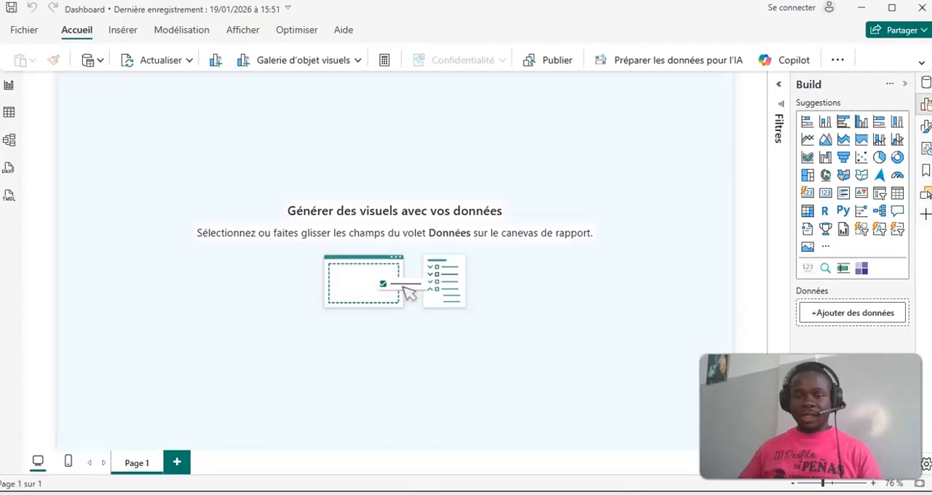
- Set the report page's canvas to a custom size with a height of 1080 px and a width of 1920 px
{"action": "left_click", "coordinate": [925, 128]}
{"action": "left_click", "coordinate": [706, 173]}
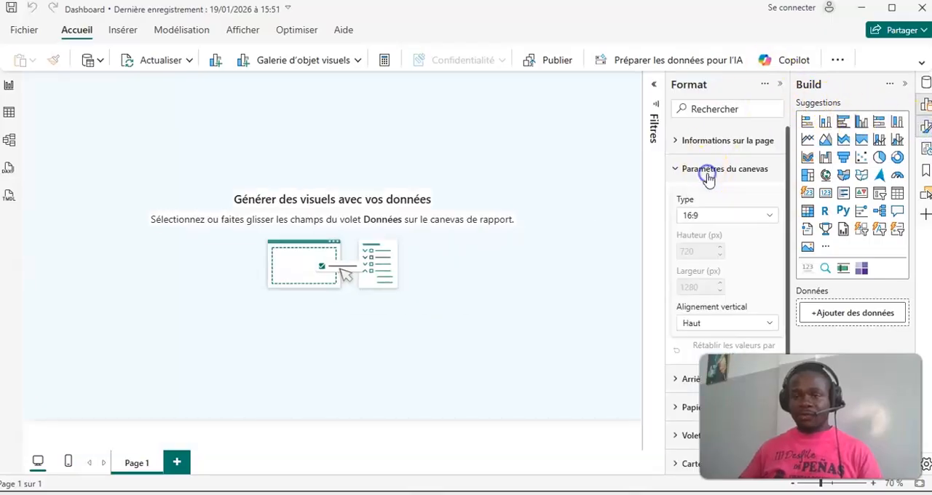
{"action": "left_click", "coordinate": [702, 218]}
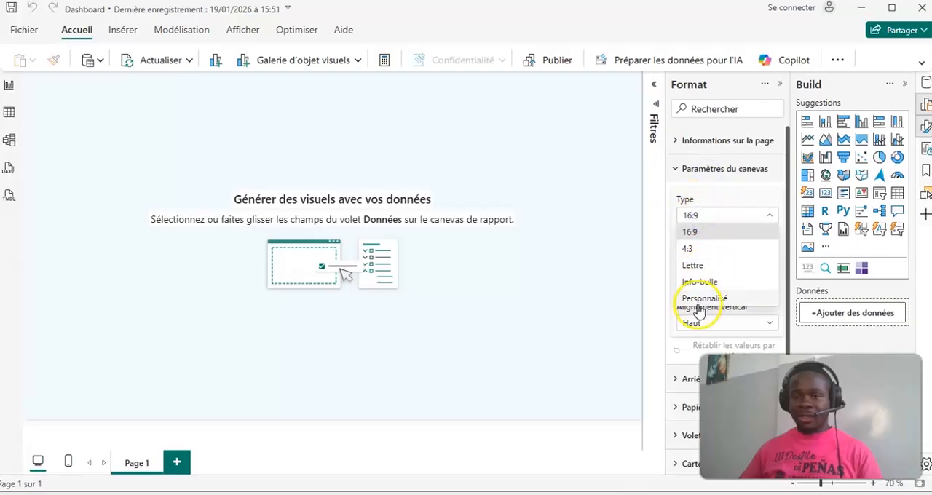
{"action": "left_click", "coordinate": [705, 299]}
{"action": "double_click", "coordinate": [702, 249]}
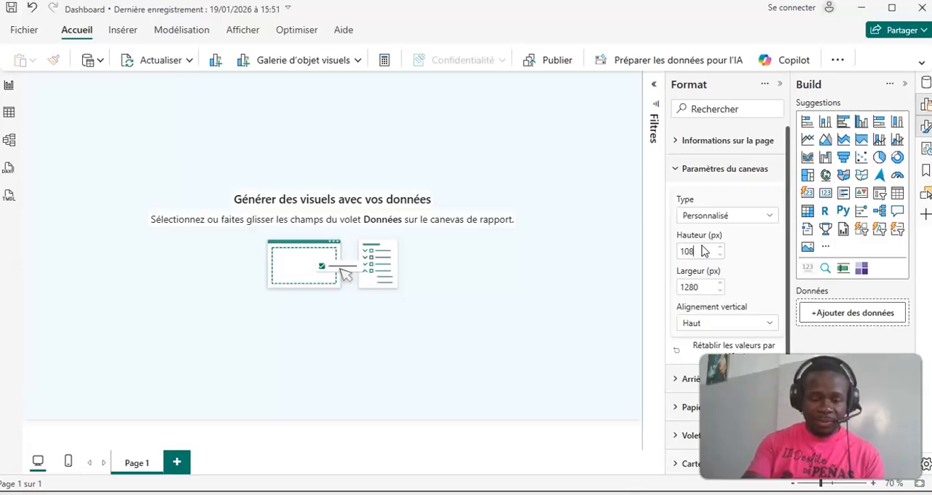
{"action": "type", "text": "1080"}
{"action": "double_click", "coordinate": [702, 288]}
{"action": "type", "text": "192"}
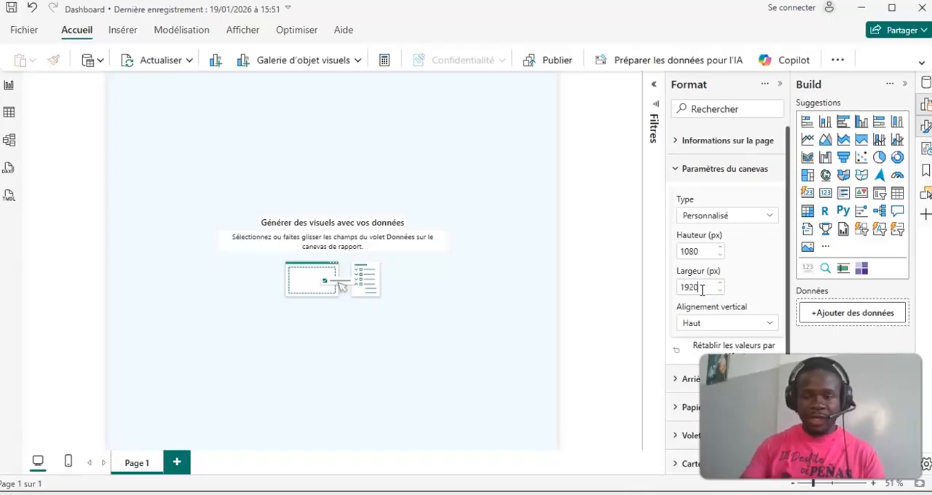
{"action": "left_click", "coordinate": [759, 279]}
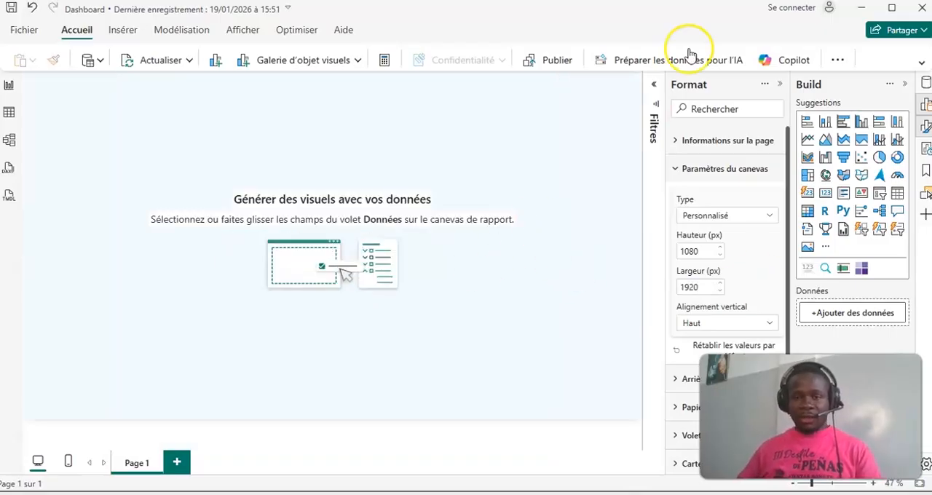
- Switch to the Figma flyers file and draw a new frame of about 28400 × 16500 in an empty canvas area
{"action": "left_click", "coordinate": [495, 494]}
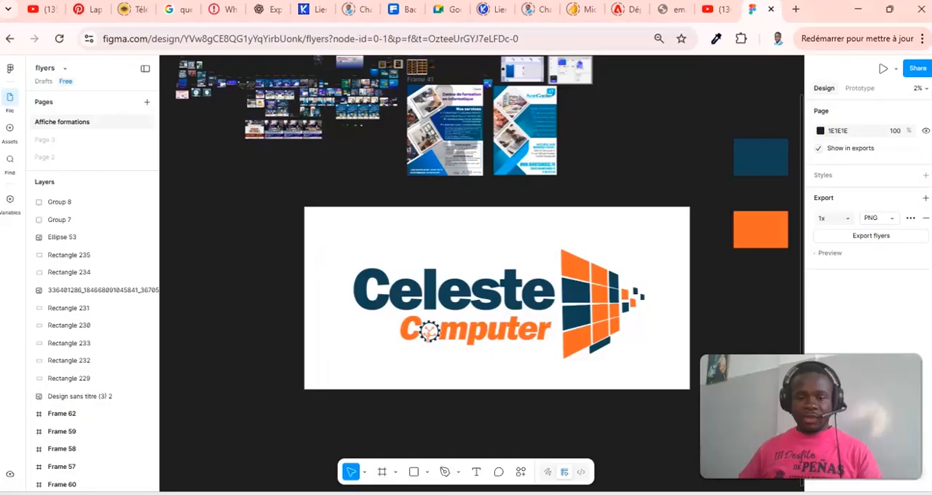
{"action": "scroll", "coordinate": [514, 243], "scroll_direction": "down", "scroll_amount": 3}
{"action": "left_click_drag", "start_coordinate": [218, 187], "coordinate": [719, 201]}
{"action": "left_click_drag", "start_coordinate": [460, 203], "coordinate": [590, 250]}
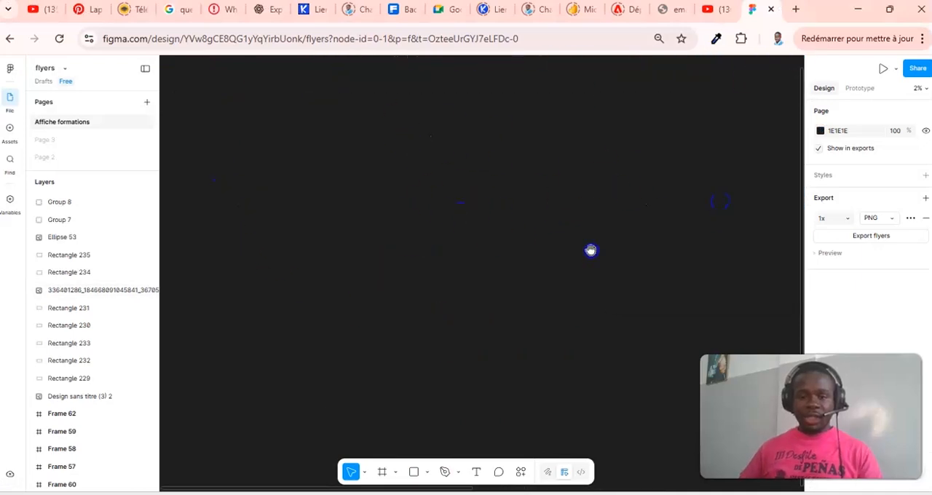
{"action": "left_click", "coordinate": [382, 472]}
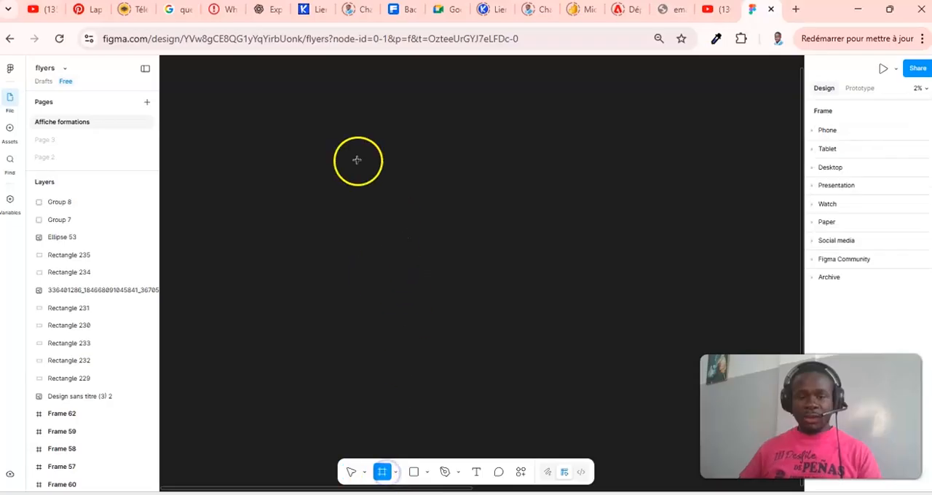
{"action": "left_click_drag", "start_coordinate": [303, 104], "coordinate": [668, 316]}
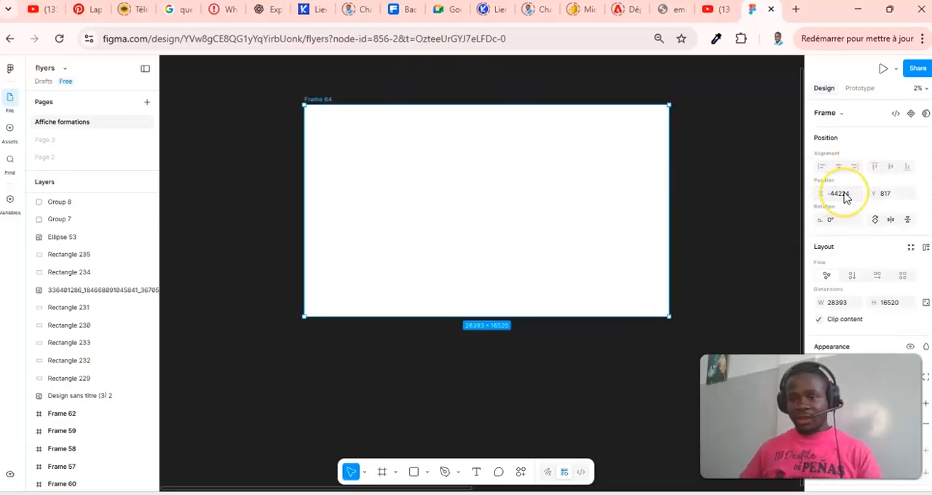
- Set the new frame's height to 1080 and its width to 1920
{"action": "left_click", "coordinate": [841, 193]}
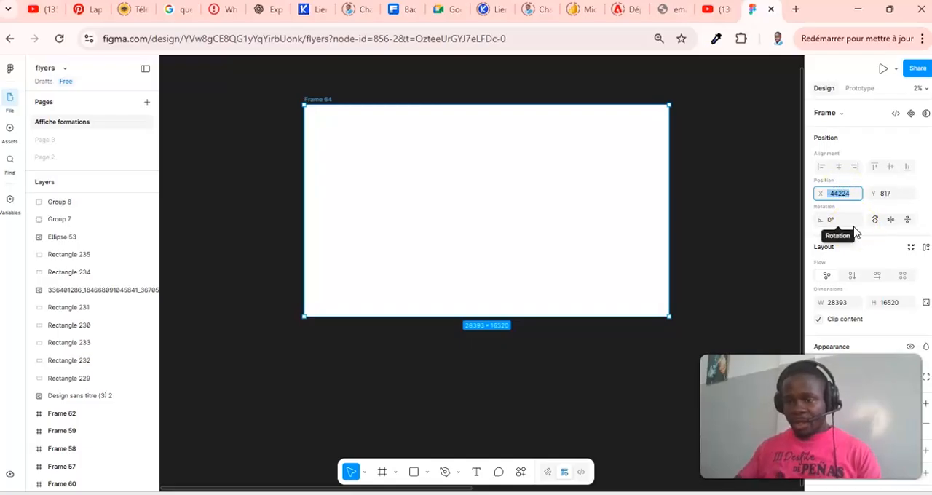
{"action": "left_click", "coordinate": [888, 303]}
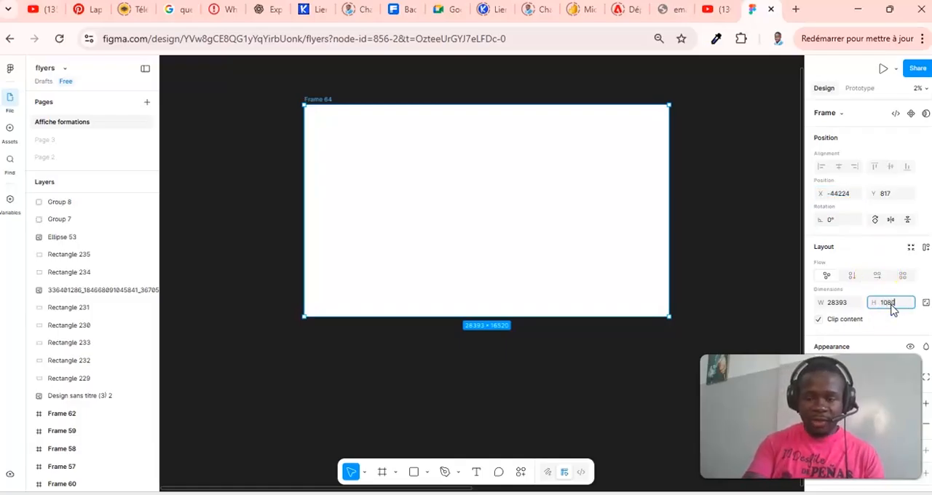
{"action": "type", "text": "1080"}
{"action": "left_click", "coordinate": [829, 306]}
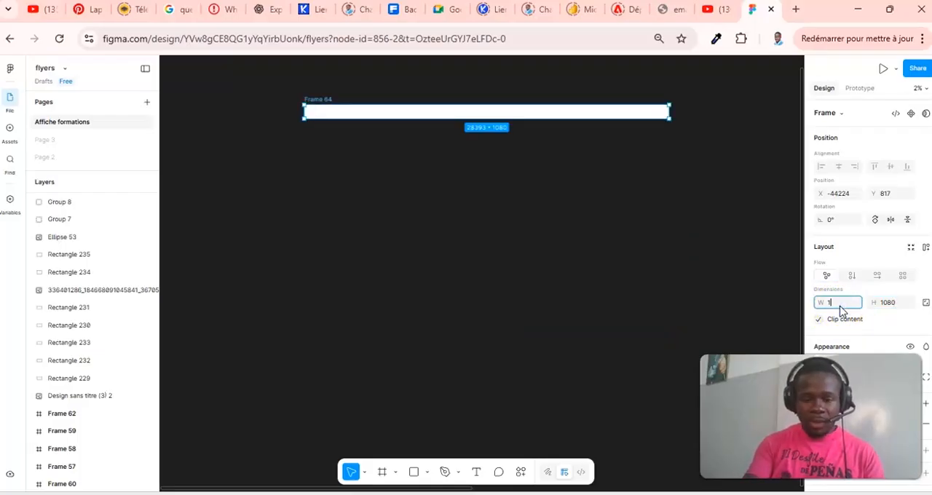
{"action": "type", "text": "1920"}
{"action": "left_click", "coordinate": [900, 309]}
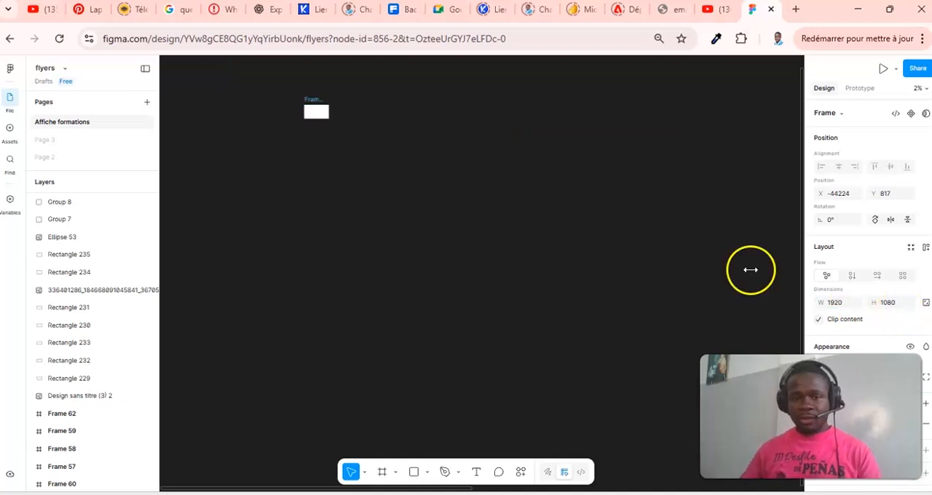
{"action": "left_click", "coordinate": [779, 149]}
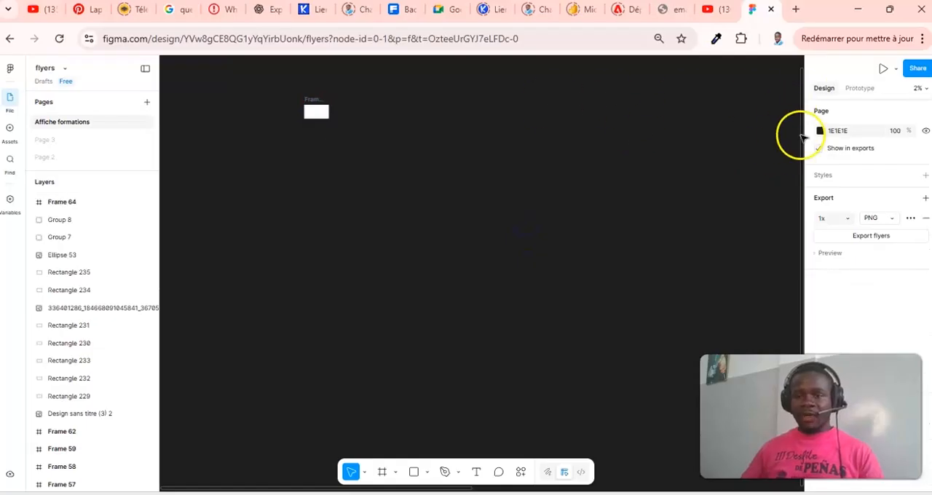
- Zoom in on the new frame to 50% and centre it so that it fills the visible canvas
{"action": "left_click", "coordinate": [922, 89]}
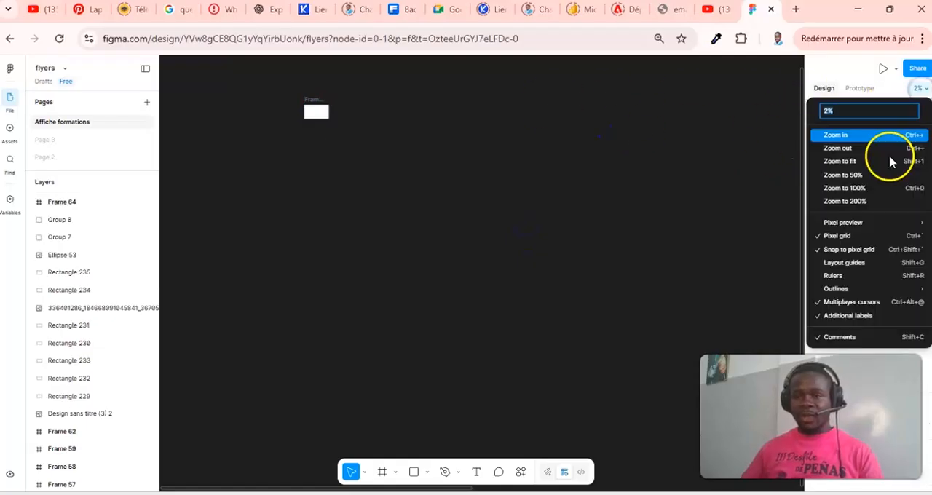
{"action": "left_click", "coordinate": [882, 148]}
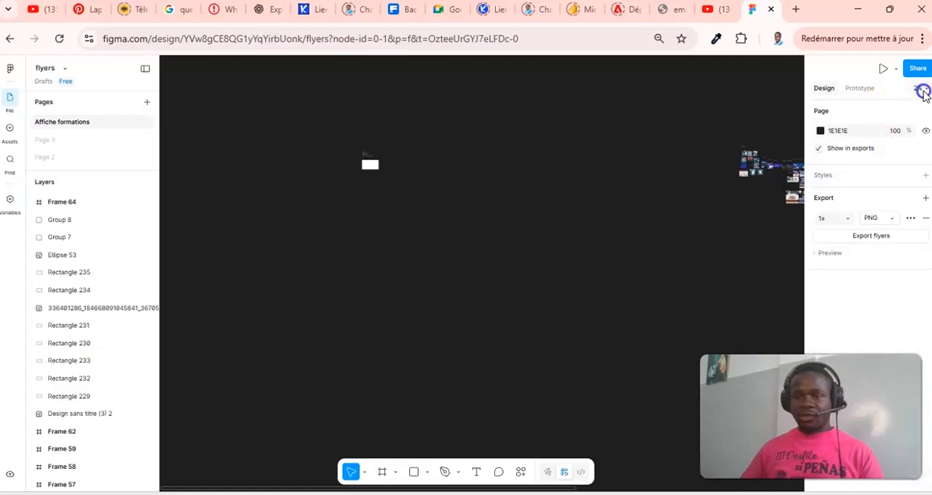
{"action": "left_click", "coordinate": [919, 89]}
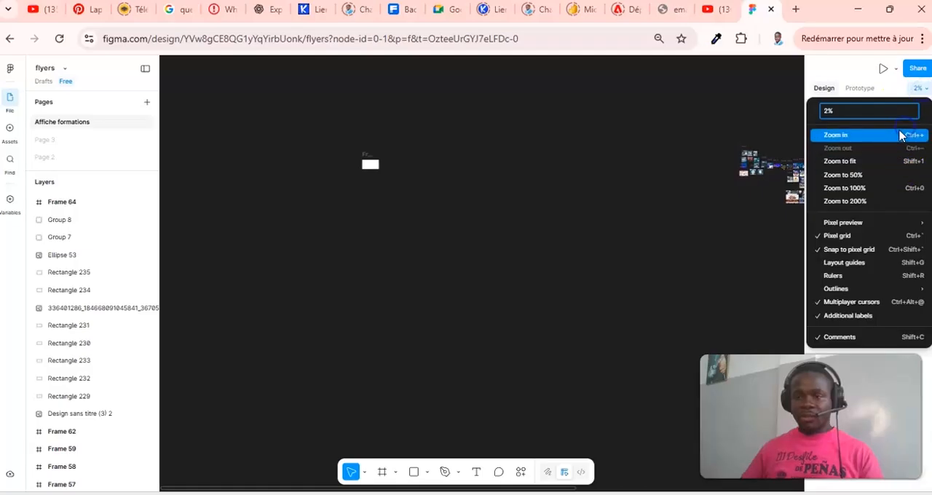
{"action": "left_click", "coordinate": [835, 135]}
{"action": "left_click", "coordinate": [917, 89]}
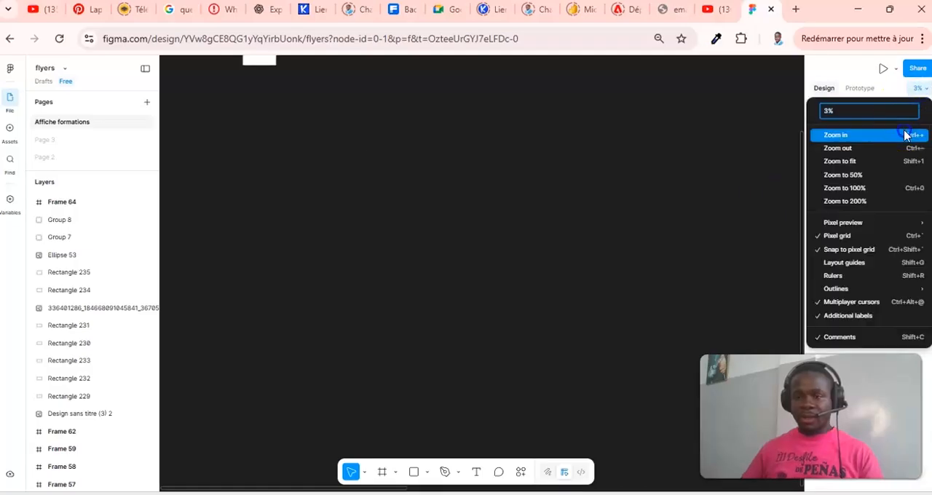
{"action": "left_click", "coordinate": [876, 133]}
{"action": "left_click_drag", "start_coordinate": [627, 250], "coordinate": [688, 326]}
{"action": "left_click_drag", "start_coordinate": [479, 196], "coordinate": [693, 308]}
{"action": "left_click", "coordinate": [919, 89]}
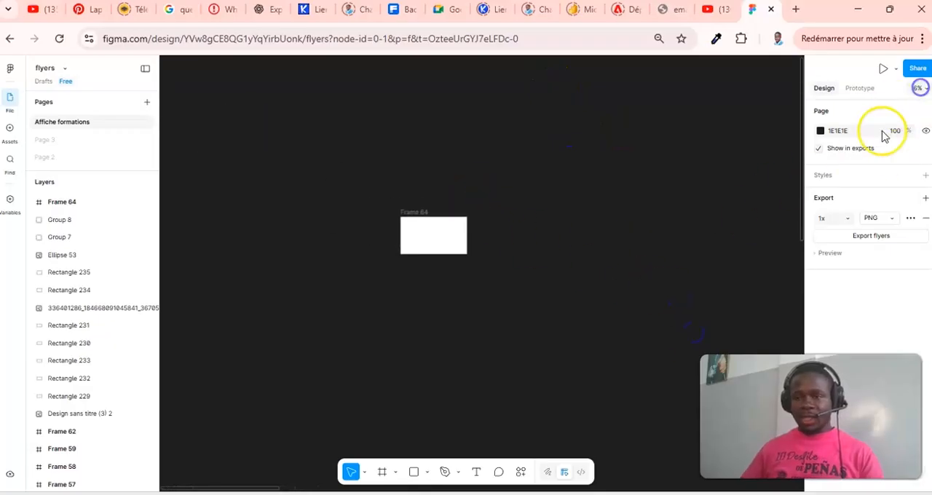
{"action": "left_click", "coordinate": [864, 137]}
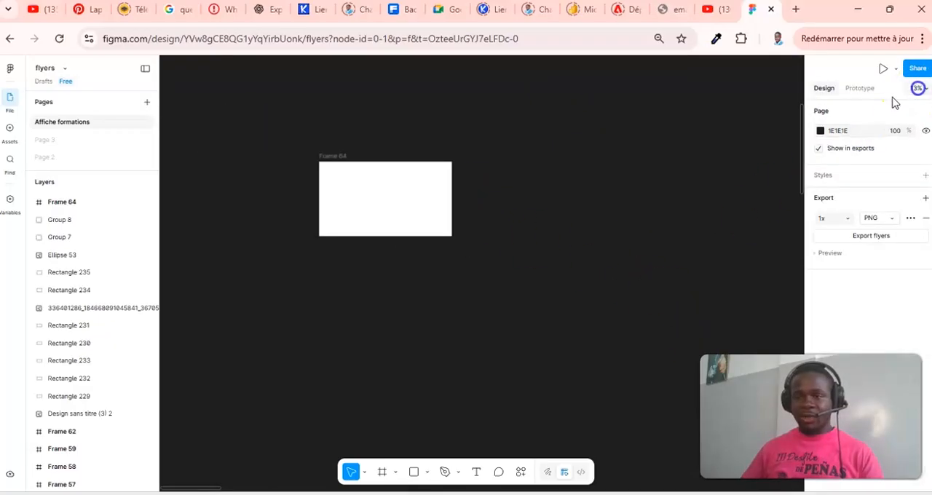
{"action": "left_click", "coordinate": [916, 88]}
{"action": "left_click", "coordinate": [870, 136]}
{"action": "left_click", "coordinate": [918, 88]}
{"action": "left_click", "coordinate": [885, 136]}
{"action": "left_click_drag", "start_coordinate": [775, 297], "coordinate": [840, 333]}
{"action": "left_click_drag", "start_coordinate": [536, 239], "coordinate": [577, 282]}
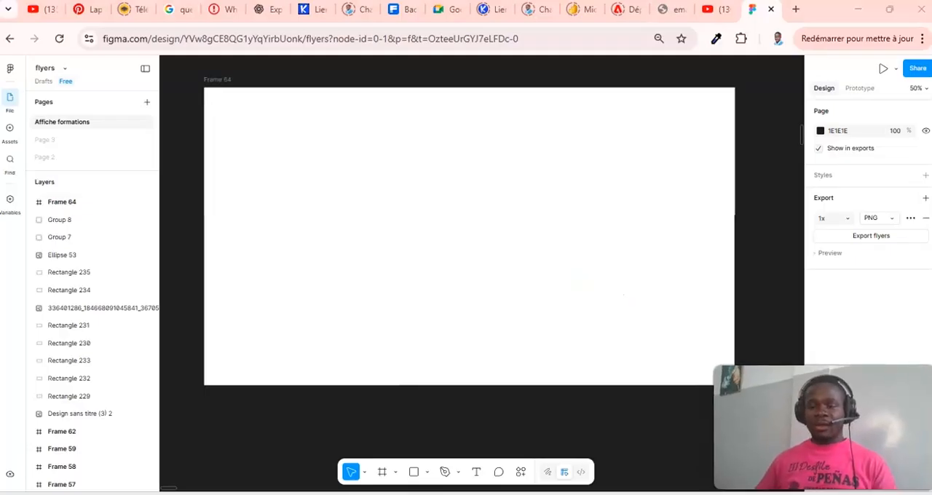
{"action": "left_click", "coordinate": [562, 265]}
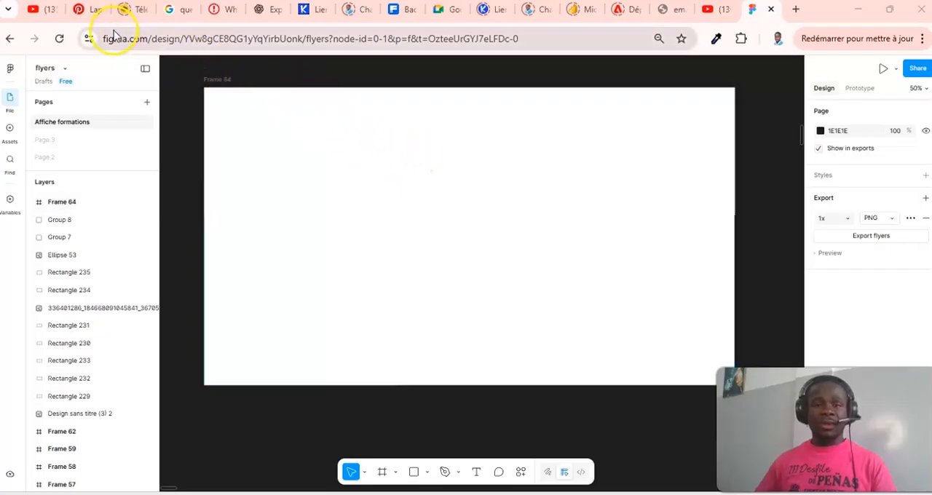
- Switch to the open Pinterest page and turn on the computer's Wi-Fi connection
{"action": "left_click", "coordinate": [94, 9]}
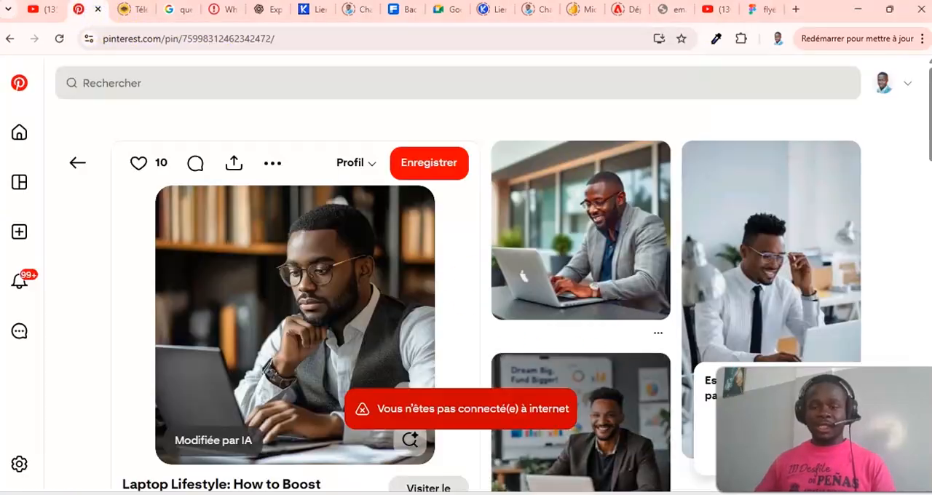
{"action": "left_click", "coordinate": [837, 492]}
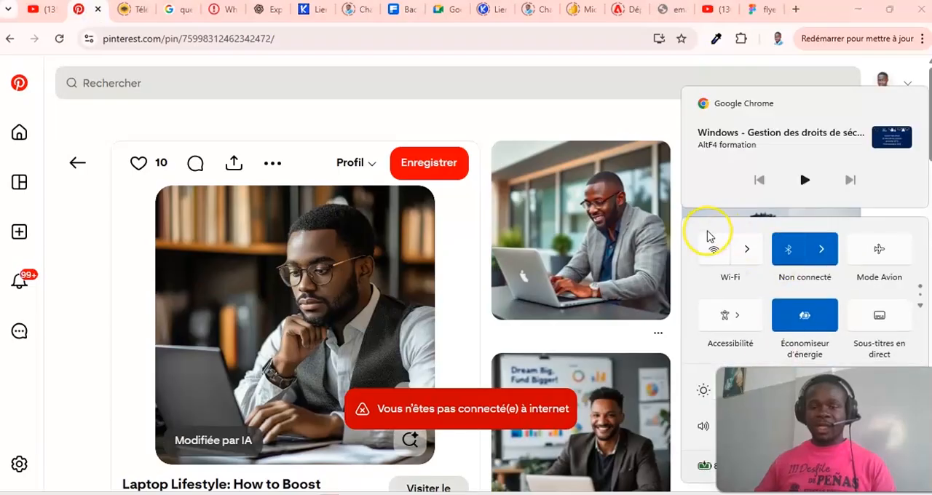
{"action": "left_click", "coordinate": [713, 251]}
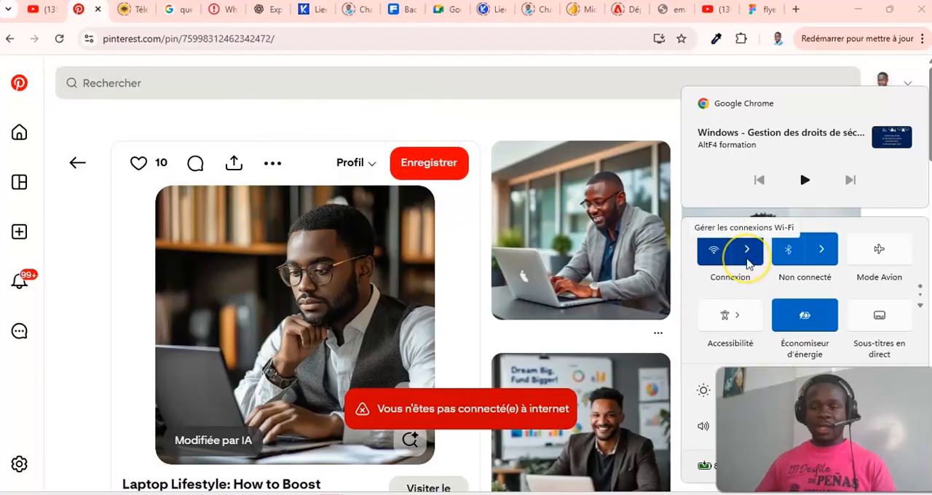
{"action": "left_click", "coordinate": [260, 87]}
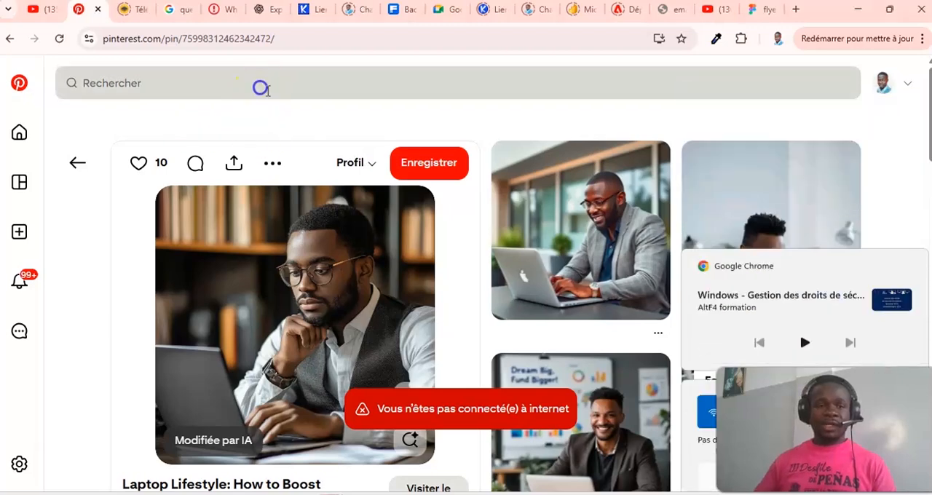
- Search Pinterest for "dashboard power bi" and browse the resulting dashboard designs for inspiration
{"action": "left_click", "coordinate": [381, 83]}
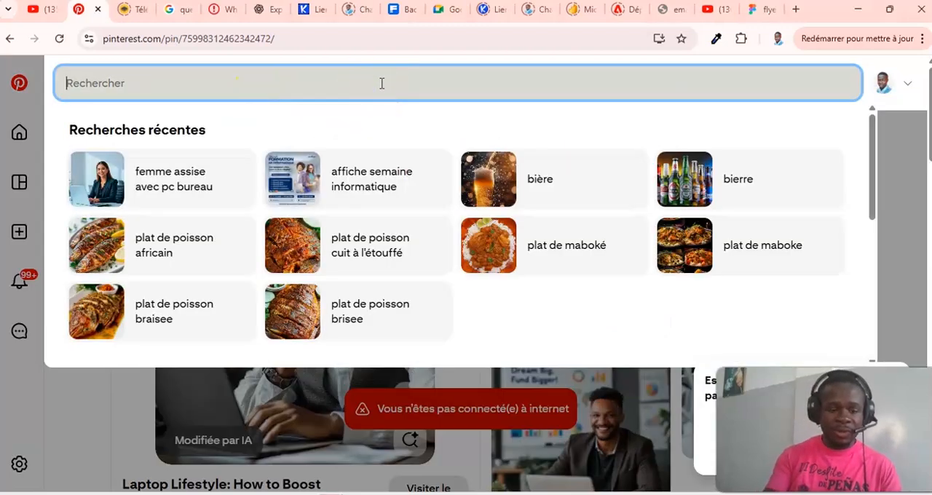
{"action": "type", "text": "dashboard"}
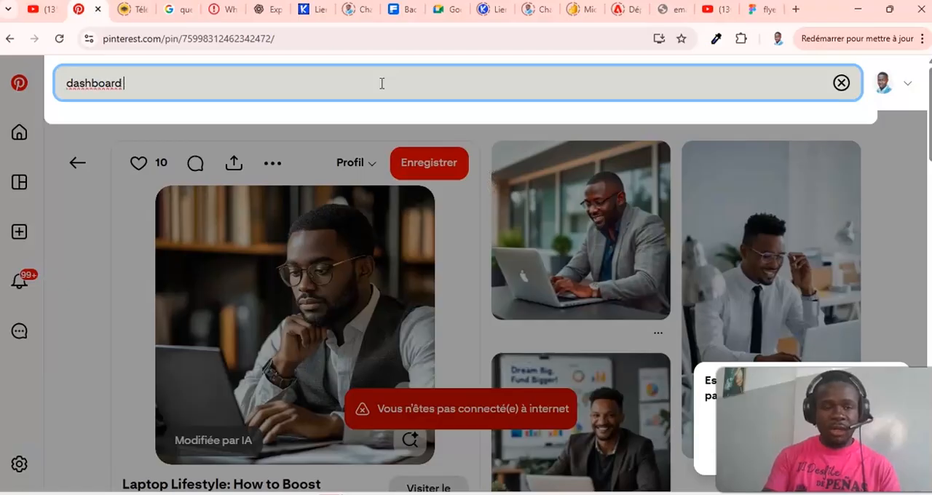
{"action": "type", "text": " power bi"}
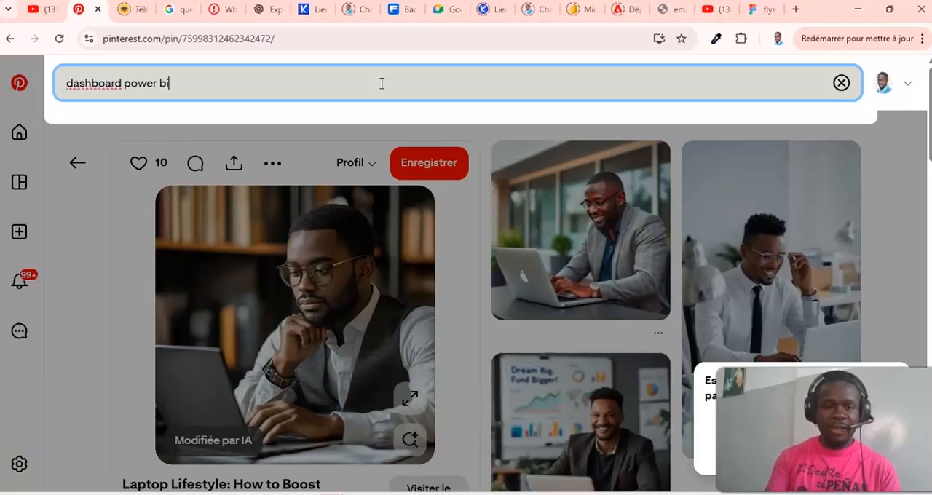
{"action": "key", "text": "Return"}
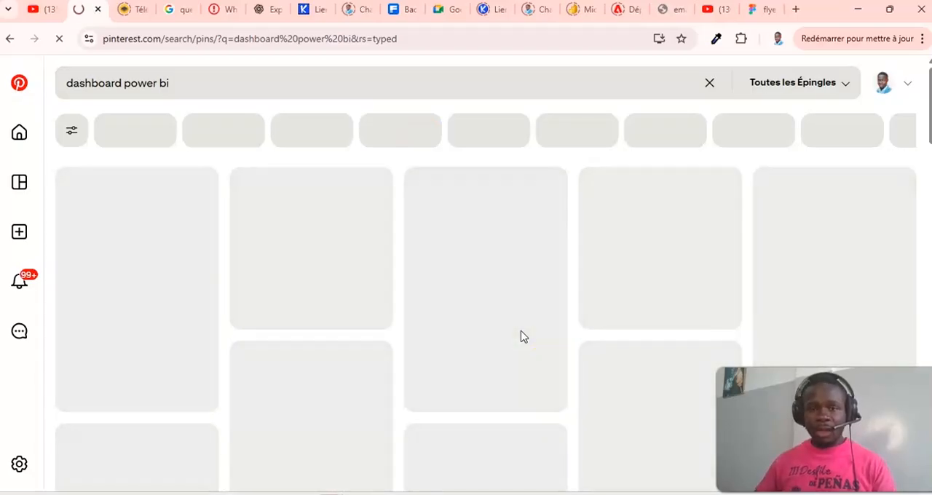
{"action": "left_click", "coordinate": [543, 332]}
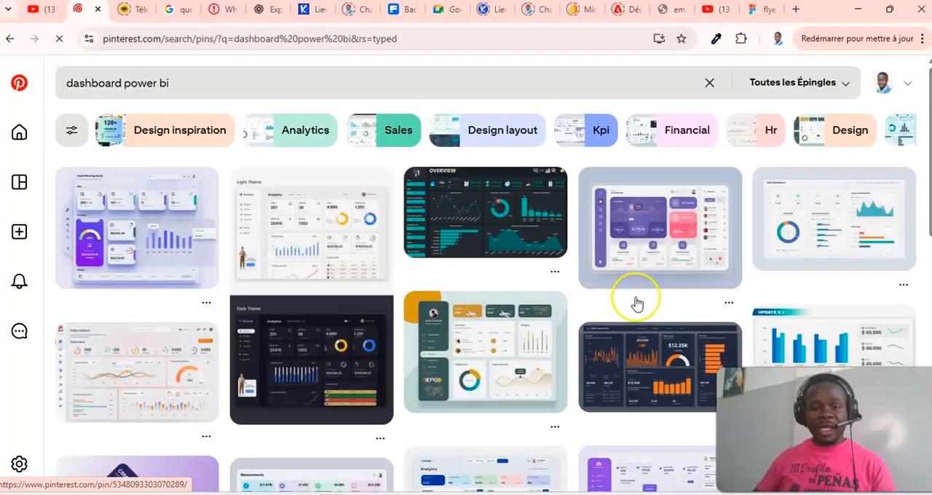
{"action": "scroll", "coordinate": [637, 303], "scroll_direction": "down", "scroll_amount": 2}
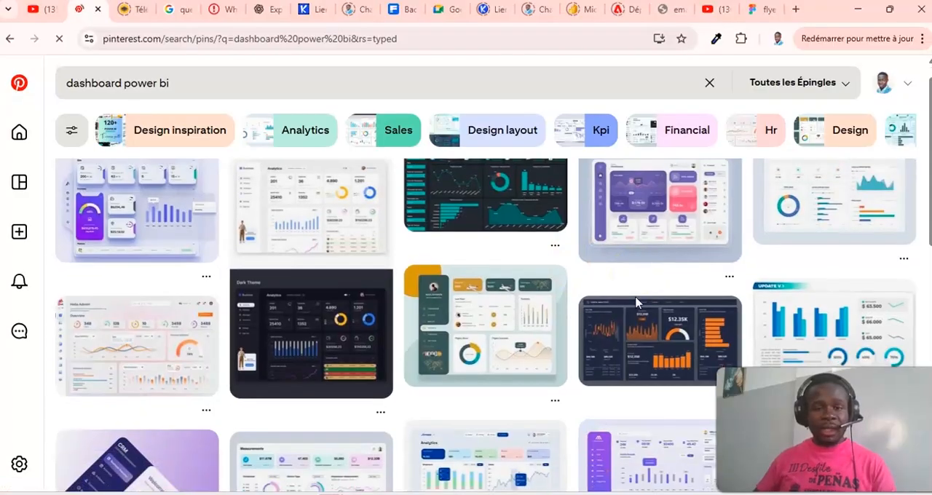
{"action": "scroll", "coordinate": [638, 302], "scroll_direction": "down", "scroll_amount": 1}
{"action": "scroll", "coordinate": [527, 260], "scroll_direction": "down", "scroll_amount": 2}
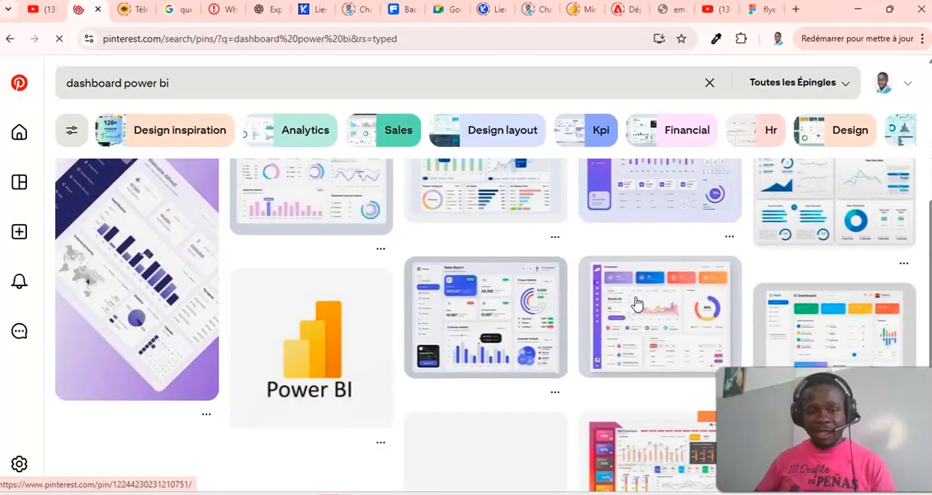
- Open the "Marketing Measurement Dashboard" pin and look through the related dashboard designs for a suitable layout
{"action": "scroll", "coordinate": [528, 260], "scroll_direction": "up", "scroll_amount": 1}
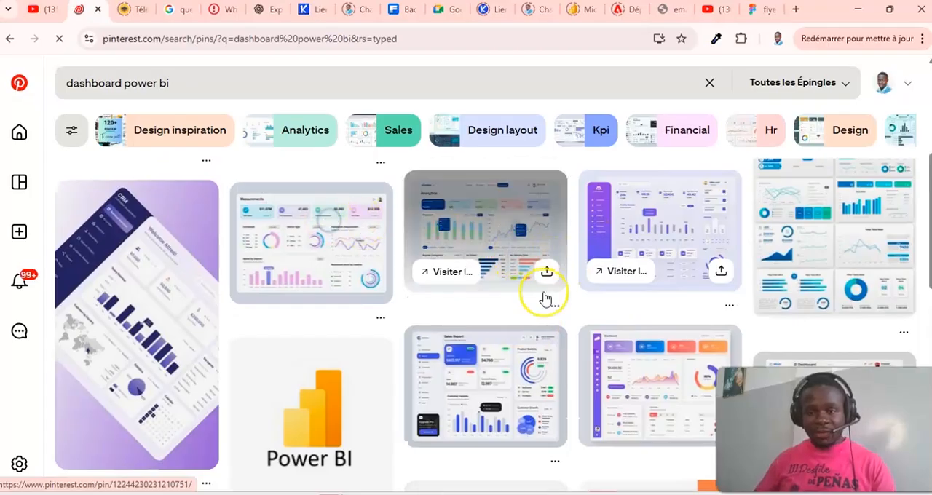
{"action": "left_click", "coordinate": [512, 383]}
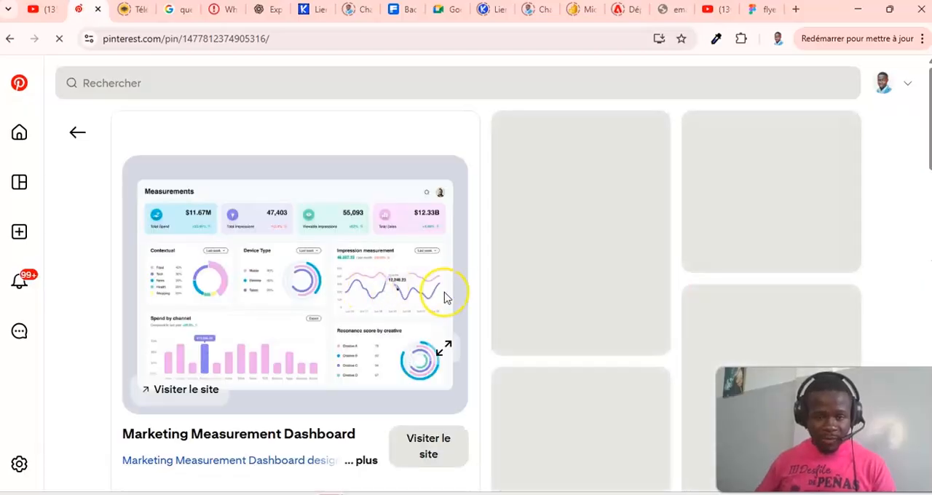
{"action": "scroll", "coordinate": [447, 297], "scroll_direction": "down", "scroll_amount": 1}
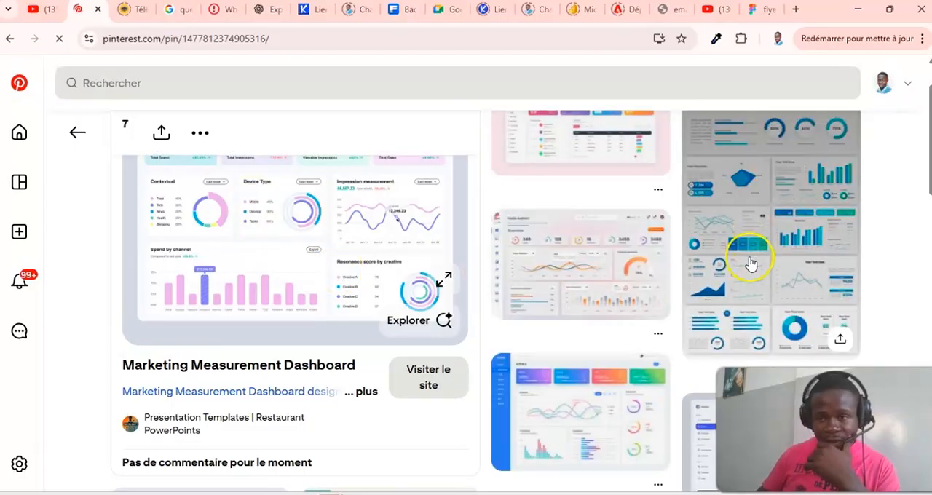
{"action": "scroll", "coordinate": [750, 266], "scroll_direction": "down", "scroll_amount": 3}
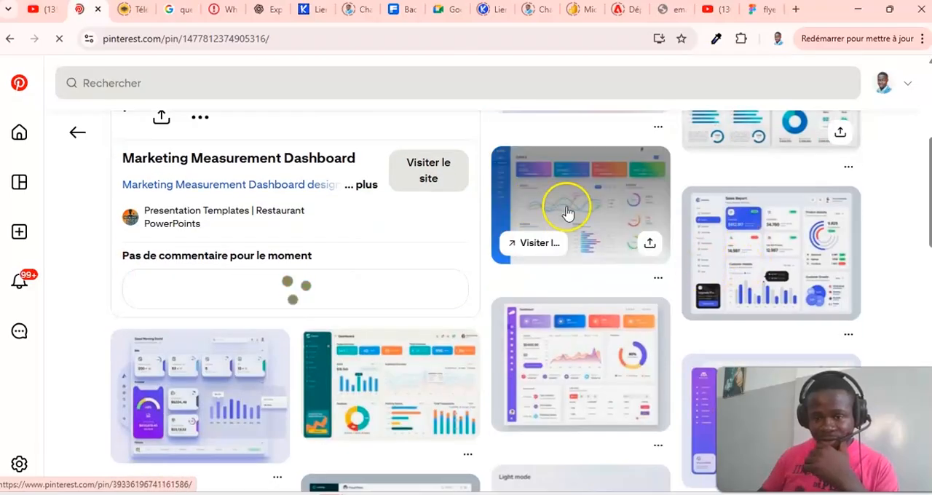
{"action": "scroll", "coordinate": [568, 213], "scroll_direction": "down", "scroll_amount": 1}
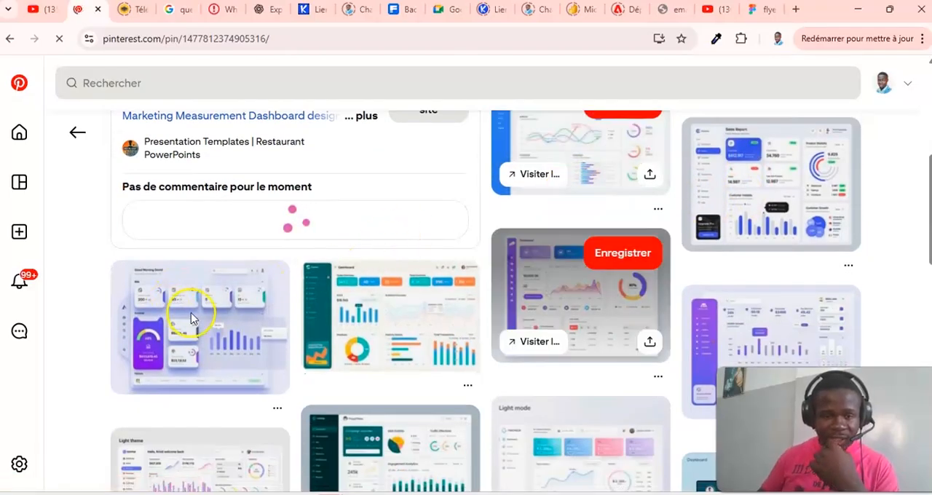
{"action": "scroll", "coordinate": [582, 349], "scroll_direction": "down", "scroll_amount": 2}
{"action": "scroll", "coordinate": [552, 318], "scroll_direction": "down", "scroll_amount": 2}
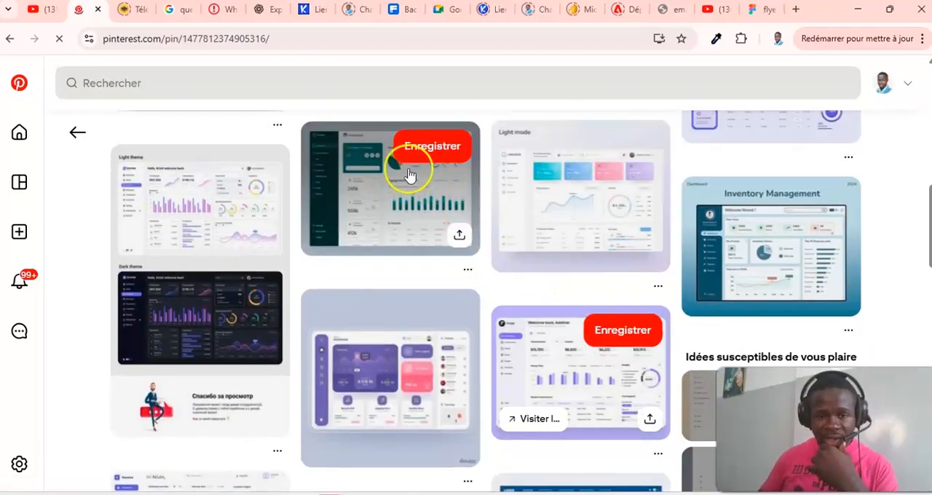
{"action": "scroll", "coordinate": [526, 275], "scroll_direction": "down", "scroll_amount": 2}
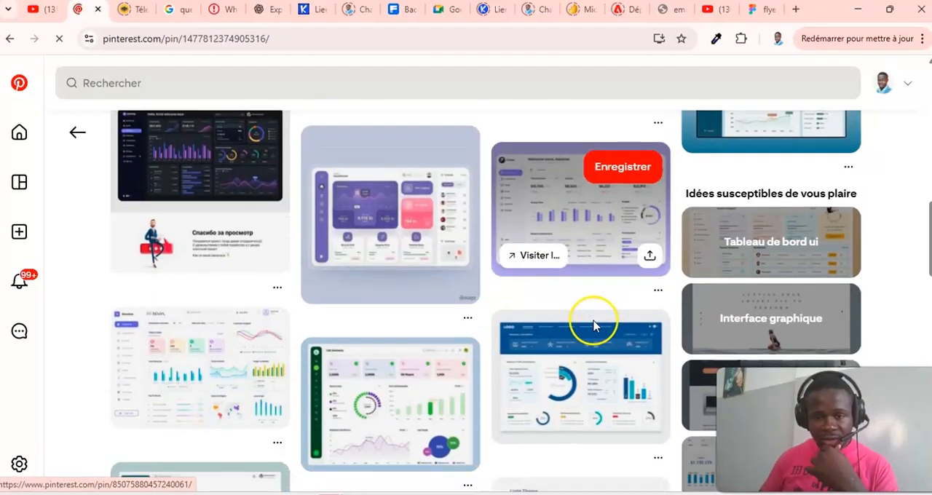
{"action": "scroll", "coordinate": [593, 325], "scroll_direction": "down", "scroll_amount": 3}
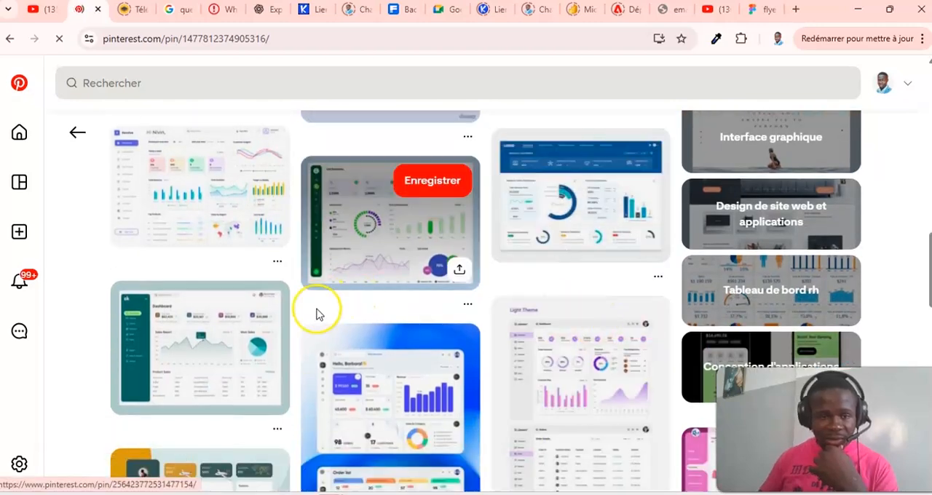
{"action": "scroll", "coordinate": [406, 377], "scroll_direction": "down", "scroll_amount": 2}
{"action": "scroll", "coordinate": [474, 375], "scroll_direction": "down", "scroll_amount": 3}
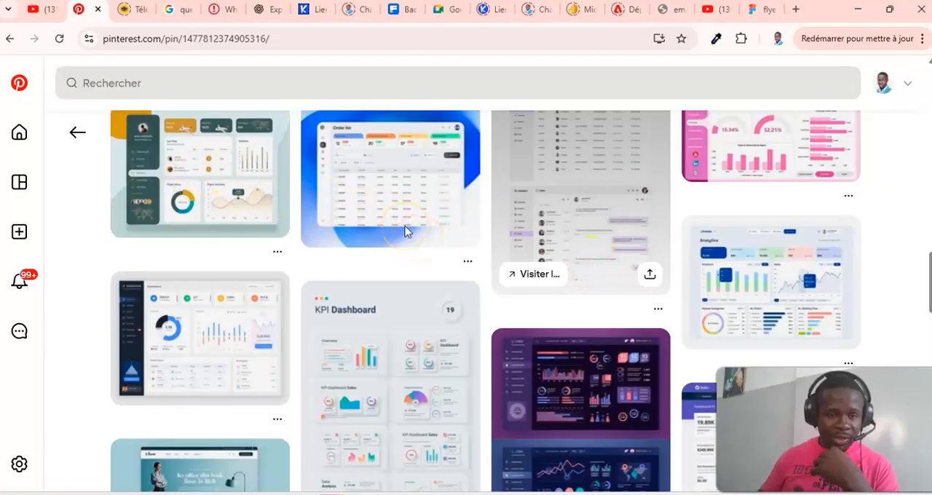
- Open the green and orange flight dashboard pin and download its image
{"action": "left_click", "coordinate": [225, 182]}
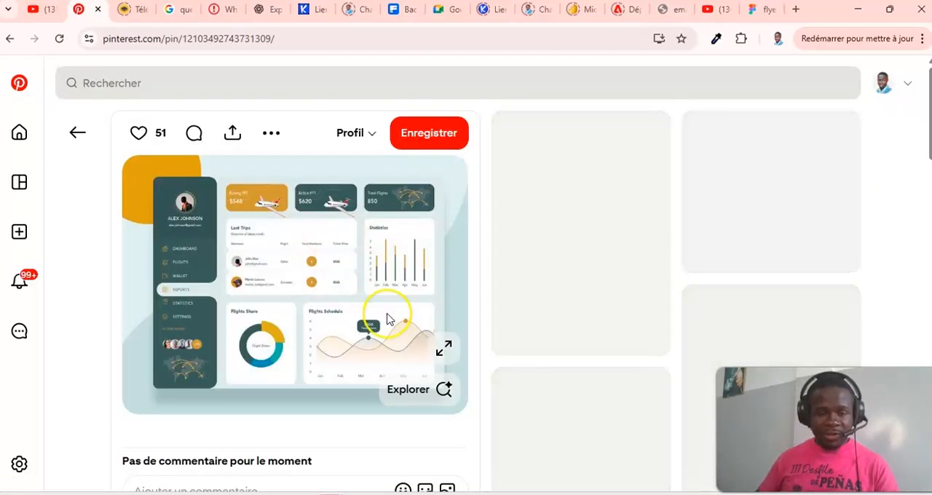
{"action": "scroll", "coordinate": [410, 275], "scroll_direction": "down", "scroll_amount": 1}
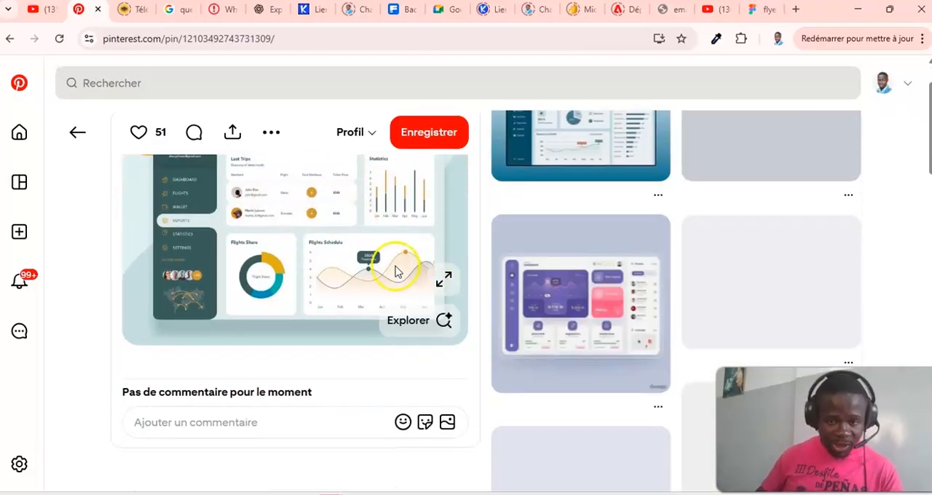
{"action": "left_click", "coordinate": [268, 132]}
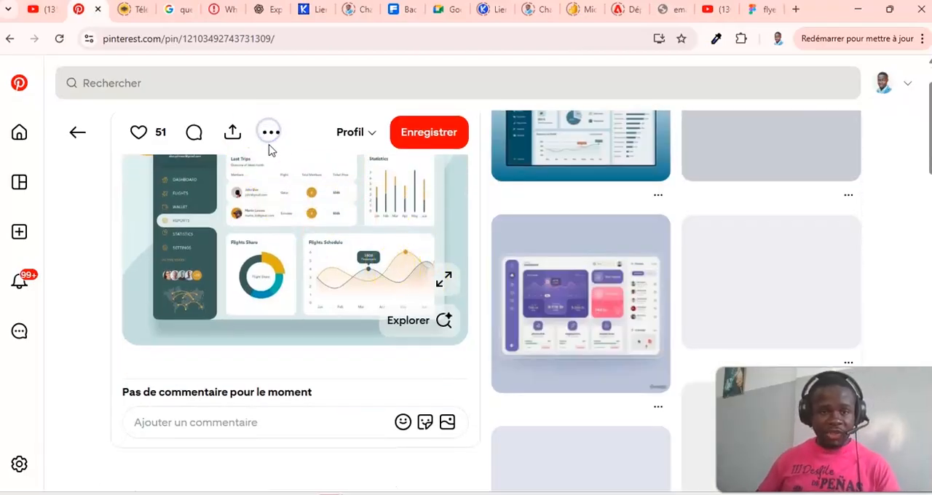
{"action": "scroll", "coordinate": [269, 138], "scroll_direction": "up", "scroll_amount": 1}
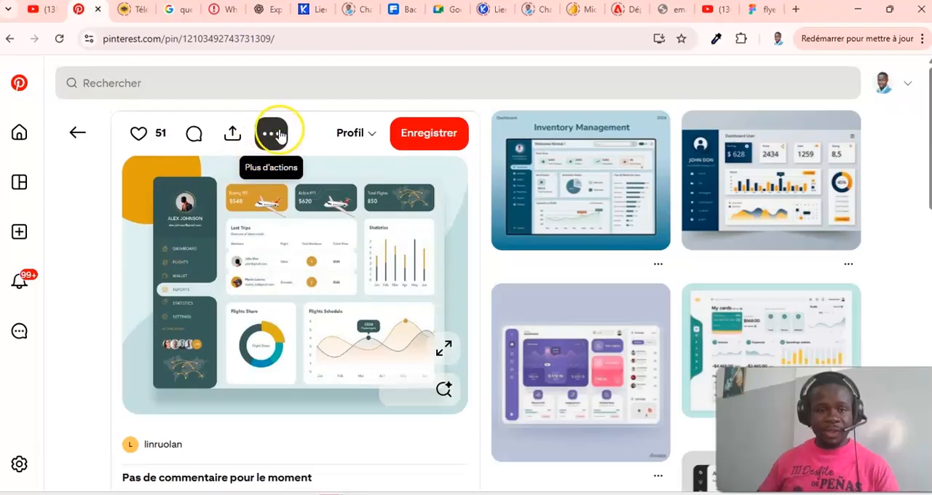
{"action": "left_click", "coordinate": [271, 133]}
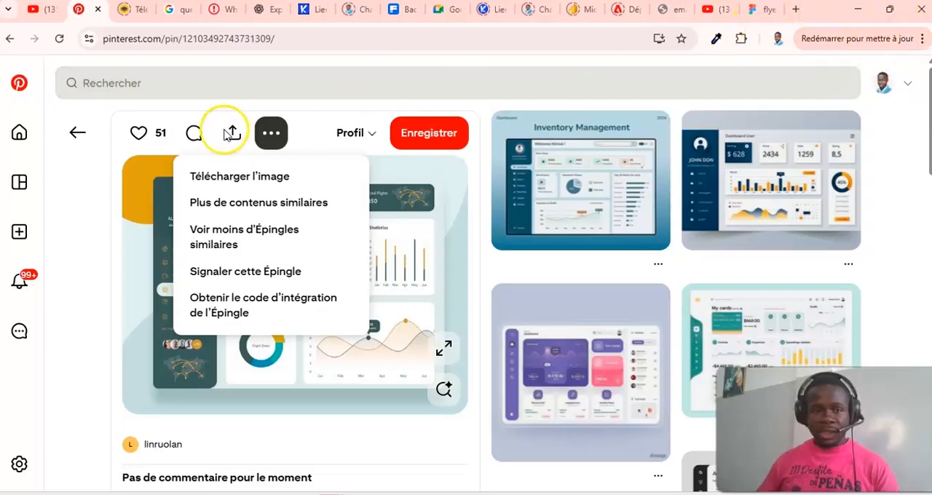
{"action": "left_click", "coordinate": [157, 215]}
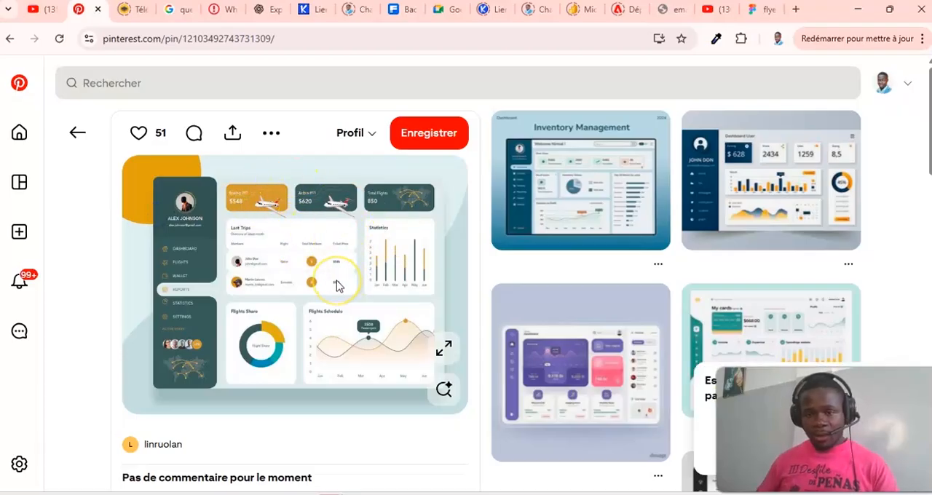
- Look over the flight dashboard pin and dismiss Pinterest's request to download multiple files
{"action": "scroll", "coordinate": [337, 285], "scroll_direction": "down", "scroll_amount": 1}
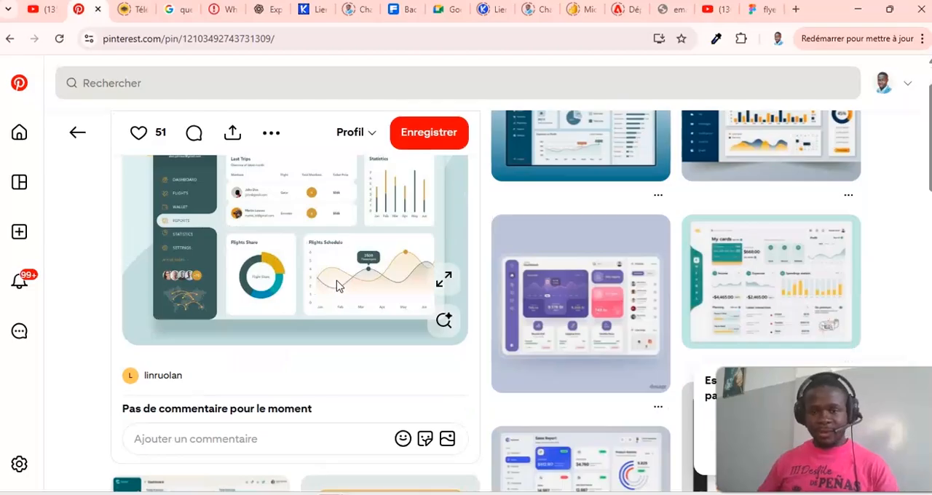
{"action": "scroll", "coordinate": [337, 286], "scroll_direction": "down", "scroll_amount": 4}
{"action": "scroll", "coordinate": [366, 221], "scroll_direction": "up", "scroll_amount": 5}
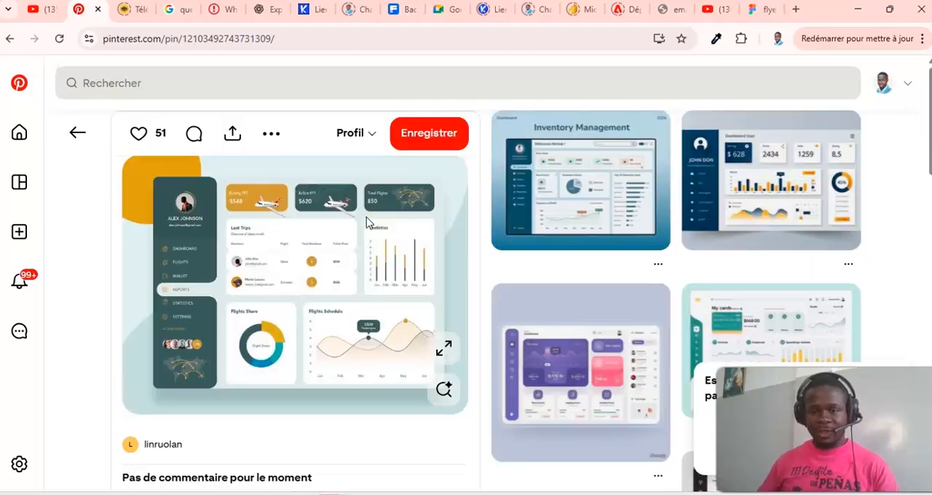
{"action": "right_click", "coordinate": [276, 242]}
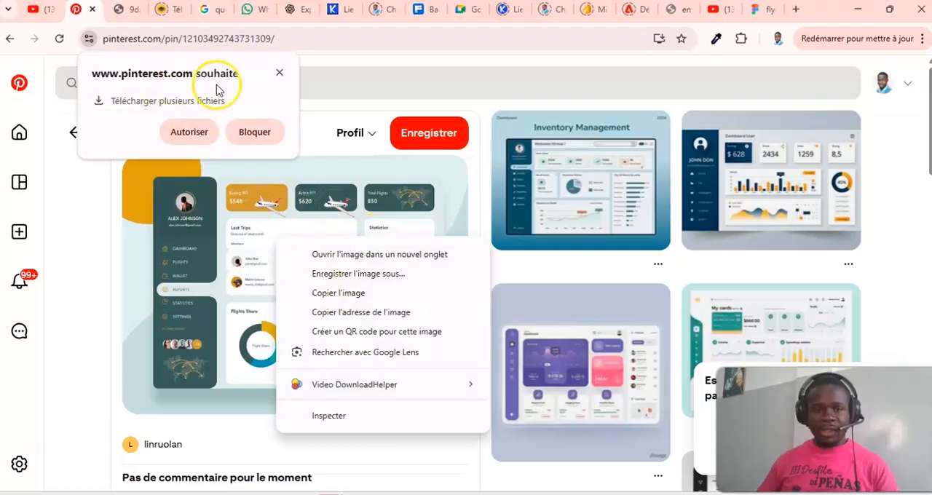
{"action": "left_click", "coordinate": [282, 73]}
- Open File Explorer and look through the Bureau folder for the downloaded dashboard image
{"action": "left_click", "coordinate": [378, 448]}
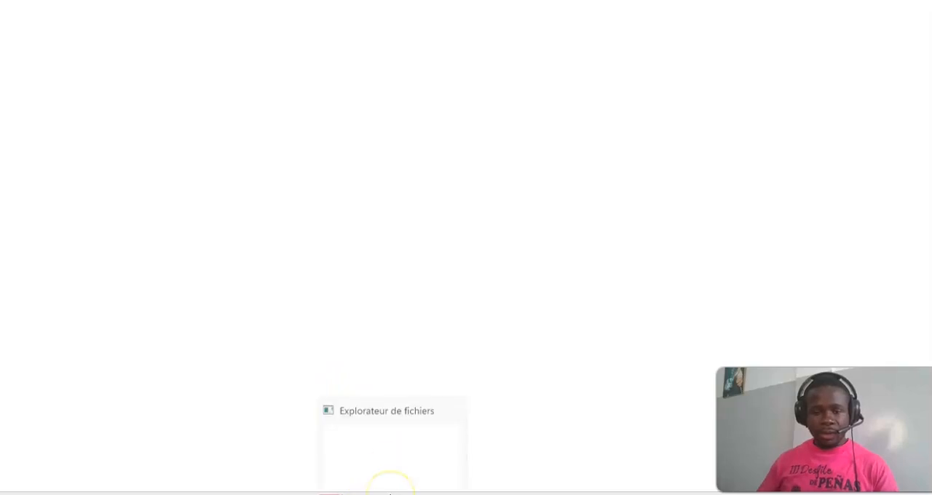
{"action": "left_click", "coordinate": [392, 489]}
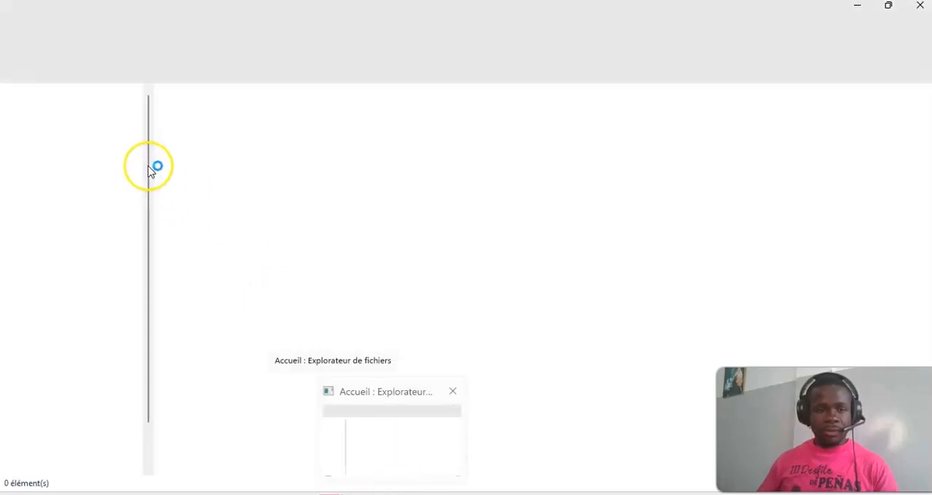
{"action": "left_click", "coordinate": [77, 186]}
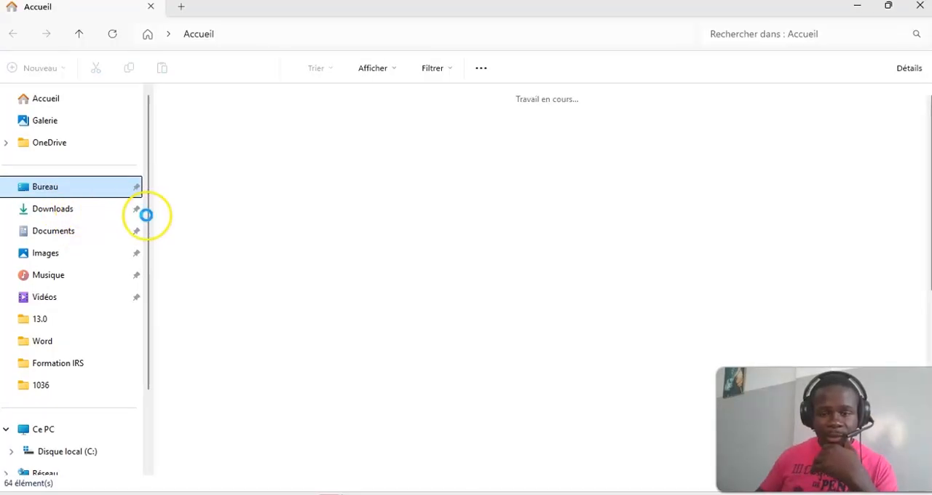
{"action": "left_click", "coordinate": [84, 209]}
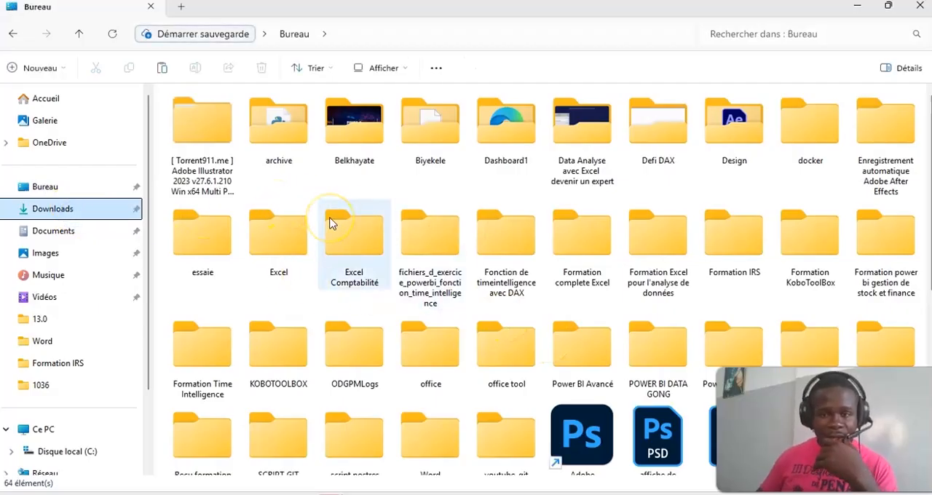
{"action": "scroll", "coordinate": [333, 224], "scroll_direction": "down", "scroll_amount": 5}
{"action": "scroll", "coordinate": [331, 223], "scroll_direction": "up", "scroll_amount": 5}
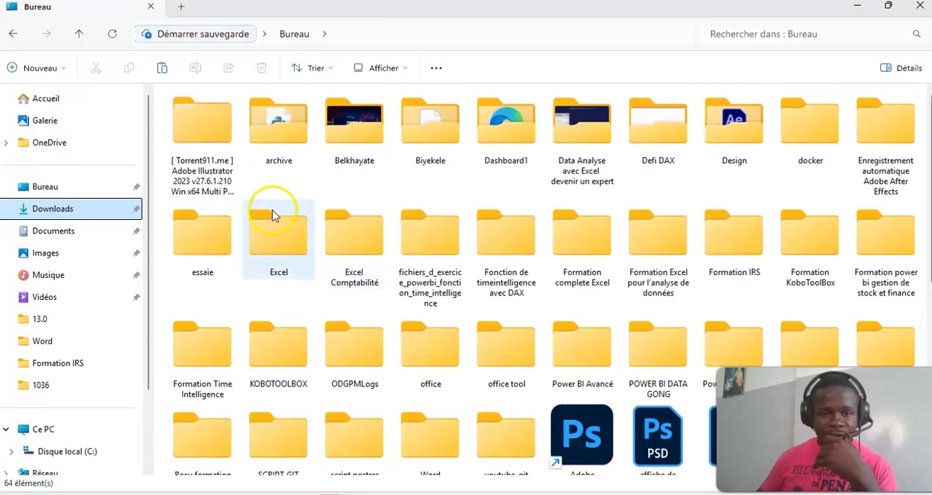
- Go to the Downloads folder, check for the downloaded dashboard image, and minimise File Explorer
{"action": "left_click", "coordinate": [73, 211]}
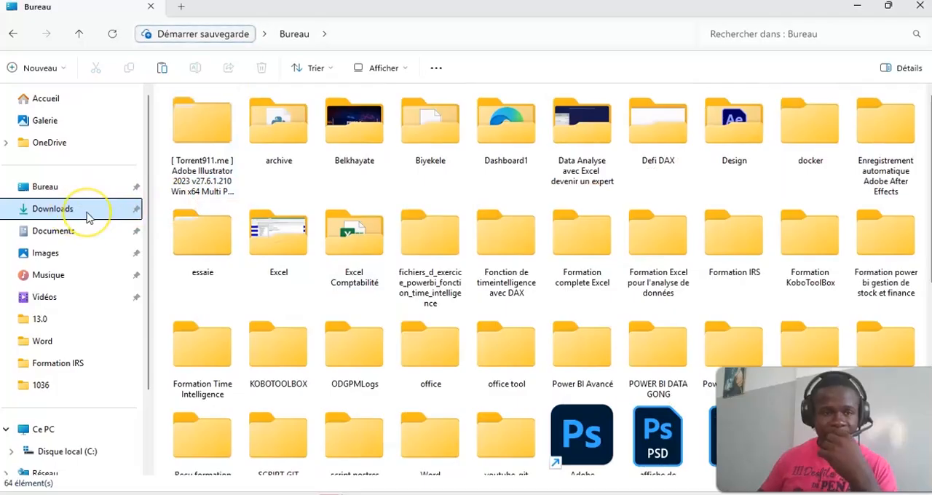
{"action": "left_click", "coordinate": [380, 239]}
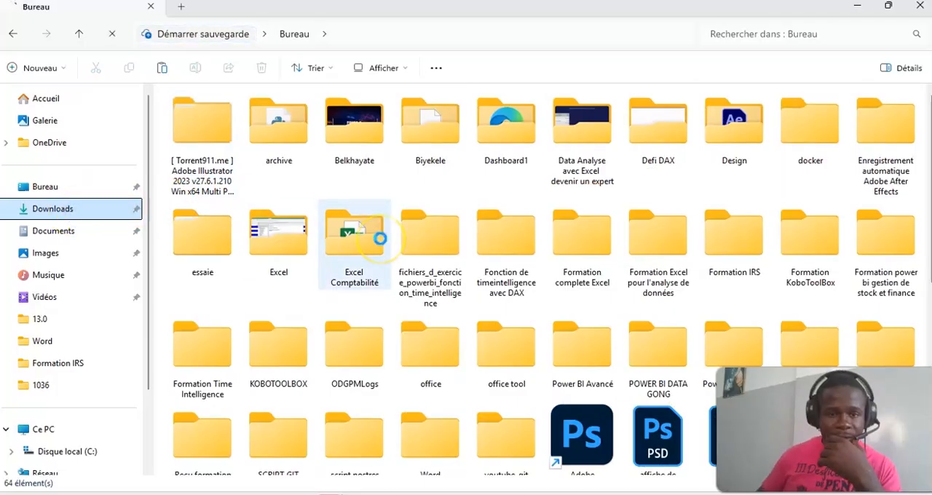
{"action": "left_click", "coordinate": [350, 206]}
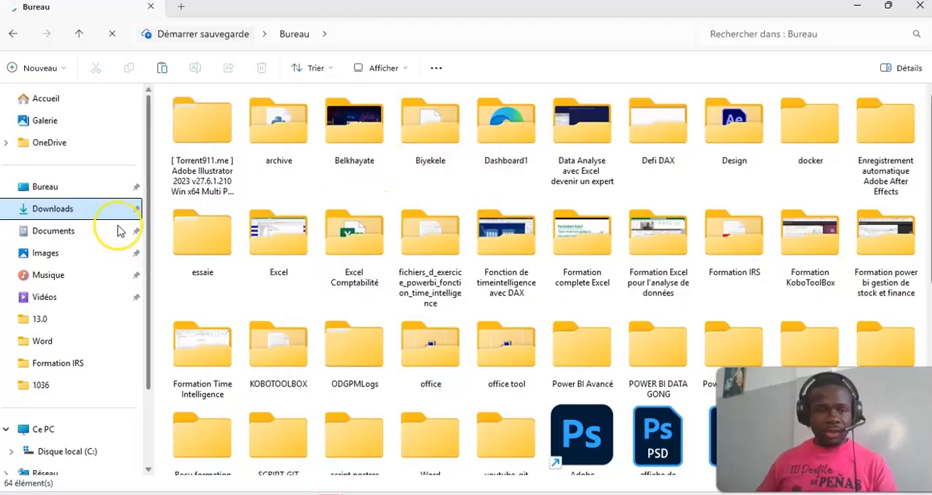
{"action": "left_click", "coordinate": [449, 272]}
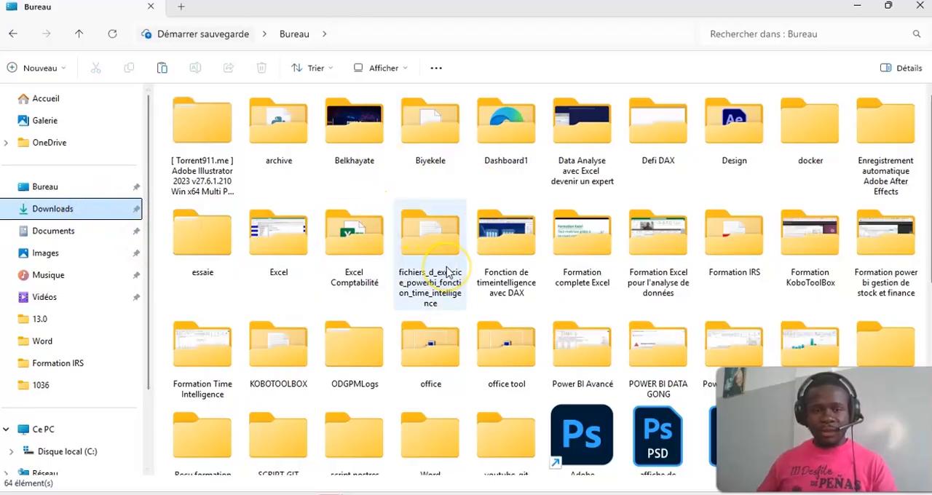
{"action": "left_click", "coordinate": [305, 217]}
{"action": "scroll", "coordinate": [328, 228], "scroll_direction": "down", "scroll_amount": 5}
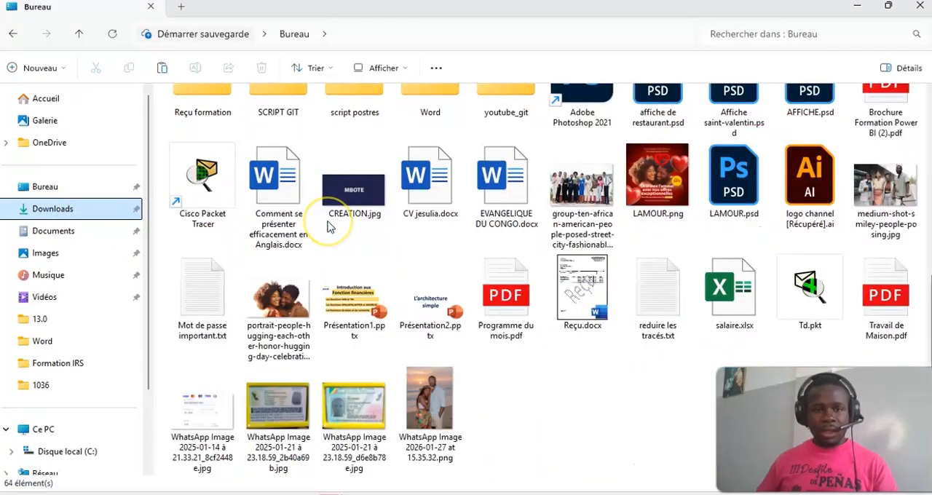
{"action": "scroll", "coordinate": [327, 227], "scroll_direction": "up", "scroll_amount": 5}
{"action": "left_click", "coordinate": [63, 190]}
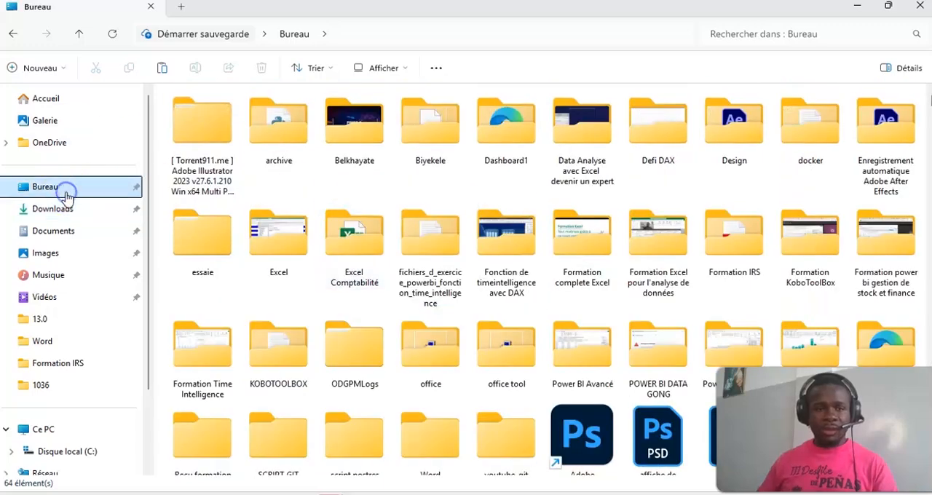
{"action": "left_click", "coordinate": [86, 212]}
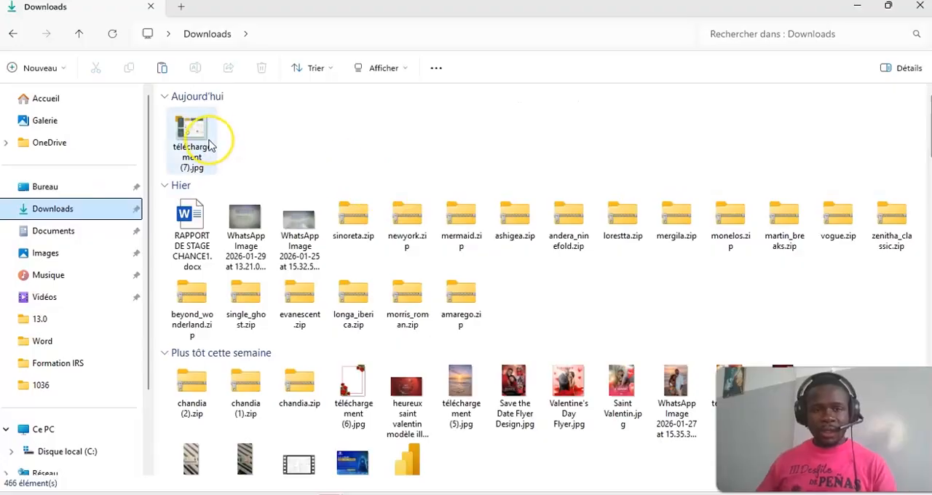
{"action": "left_click", "coordinate": [857, 7]}
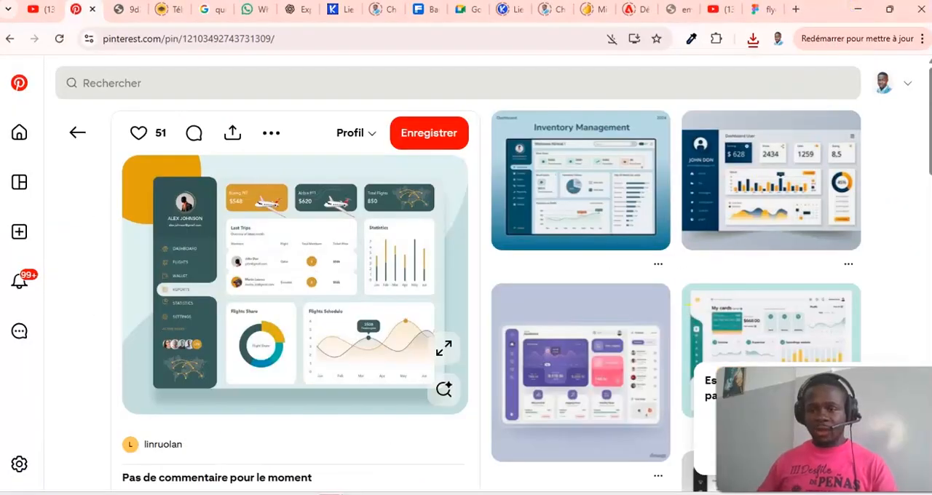
- Turn off the computer's Wi-Fi connection and switch back to the flyers file in Figma
{"action": "left_click", "coordinate": [837, 493]}
{"action": "left_click", "coordinate": [703, 247]}
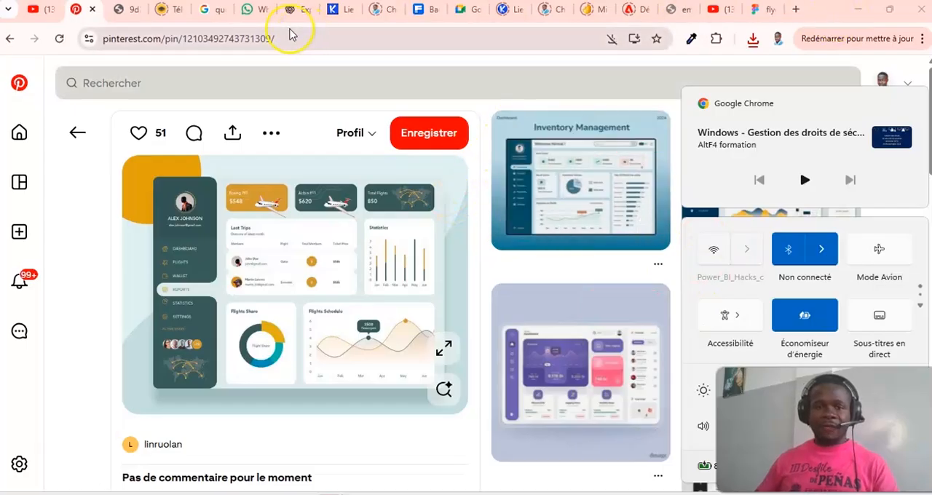
{"action": "left_click", "coordinate": [758, 9]}
{"action": "scroll", "coordinate": [510, 312], "scroll_direction": "down", "scroll_amount": 5}
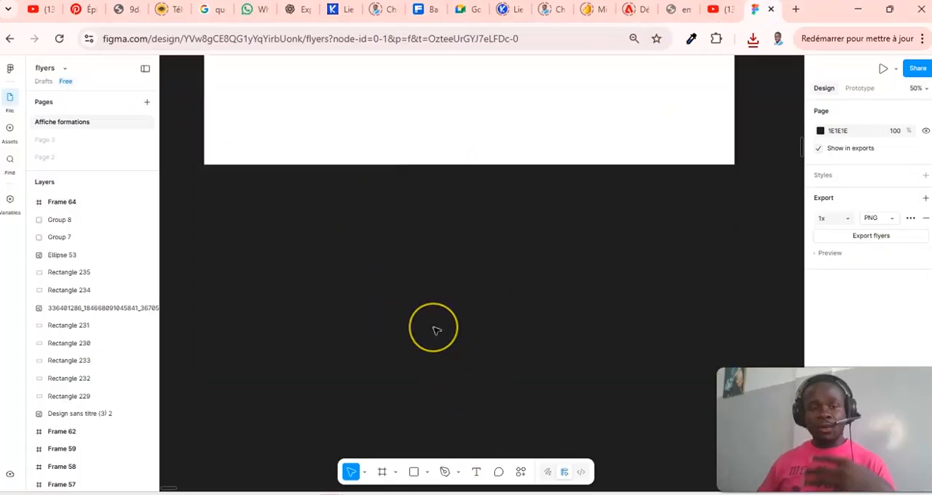
- Choose the downloaded dashboard image téléchargement (7).jpg from the Downloads folder for insertion as an image
{"action": "scroll", "coordinate": [399, 368], "scroll_direction": "down", "scroll_amount": 1}
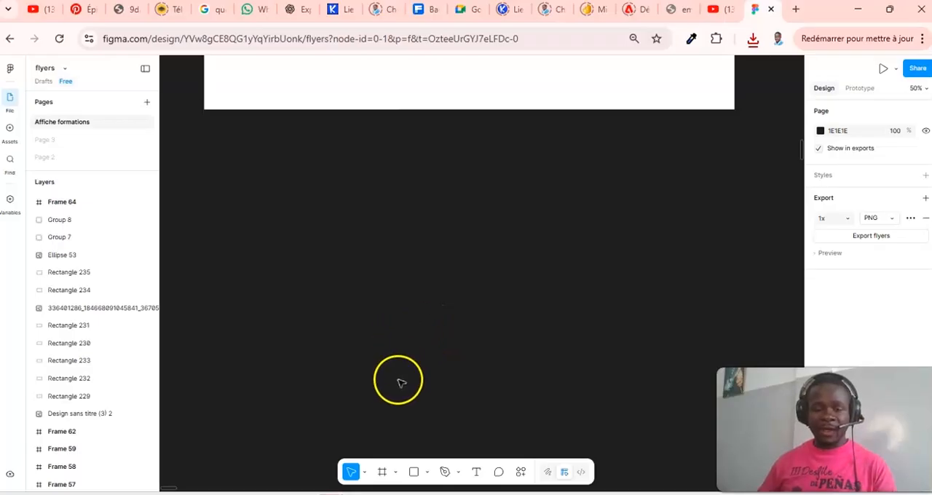
{"action": "left_click", "coordinate": [431, 474]}
{"action": "left_click", "coordinate": [429, 475]}
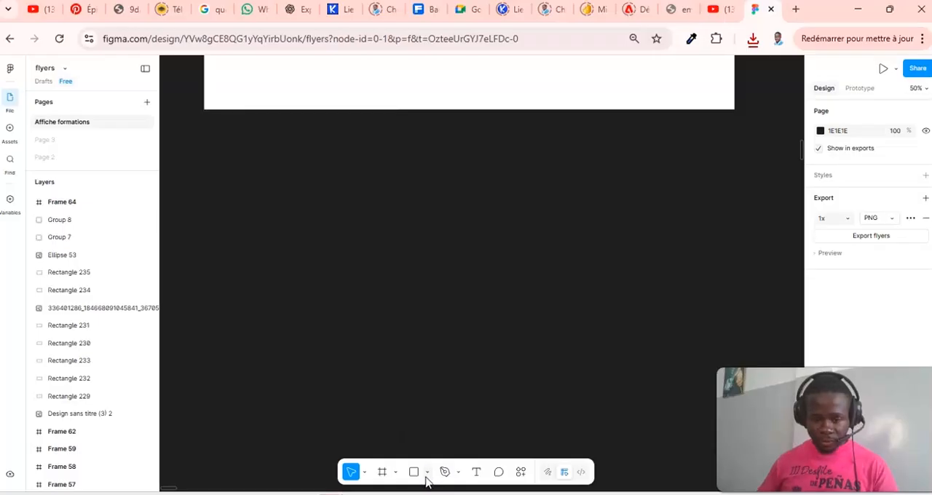
{"action": "left_click", "coordinate": [427, 474]}
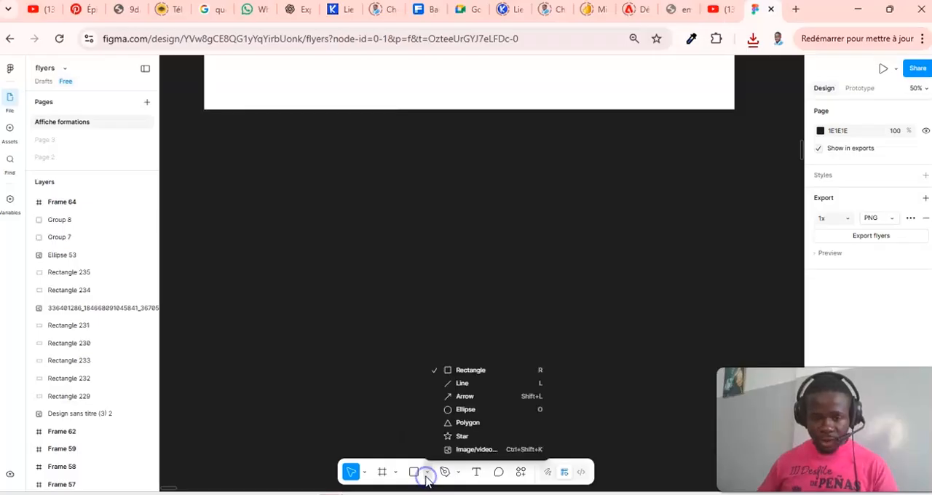
{"action": "left_click", "coordinate": [464, 450]}
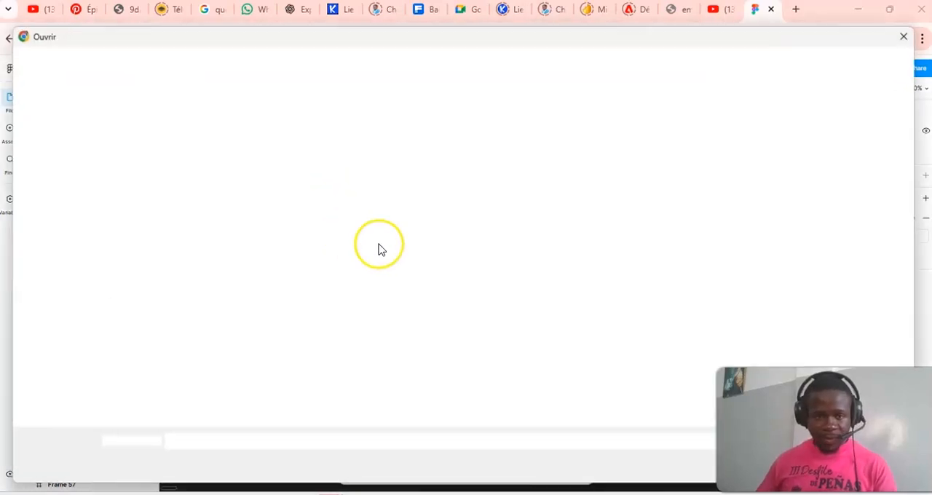
{"action": "scroll", "coordinate": [70, 182], "scroll_direction": "up", "scroll_amount": 2}
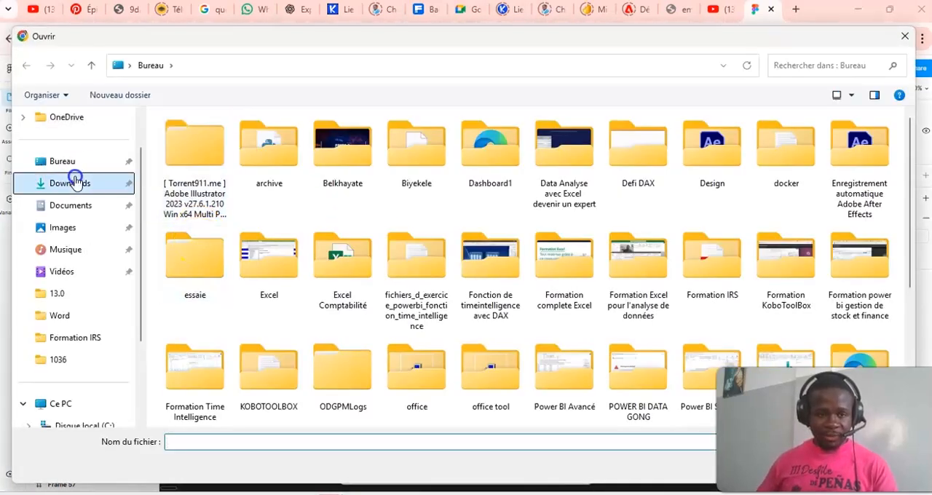
{"action": "left_click", "coordinate": [69, 183]}
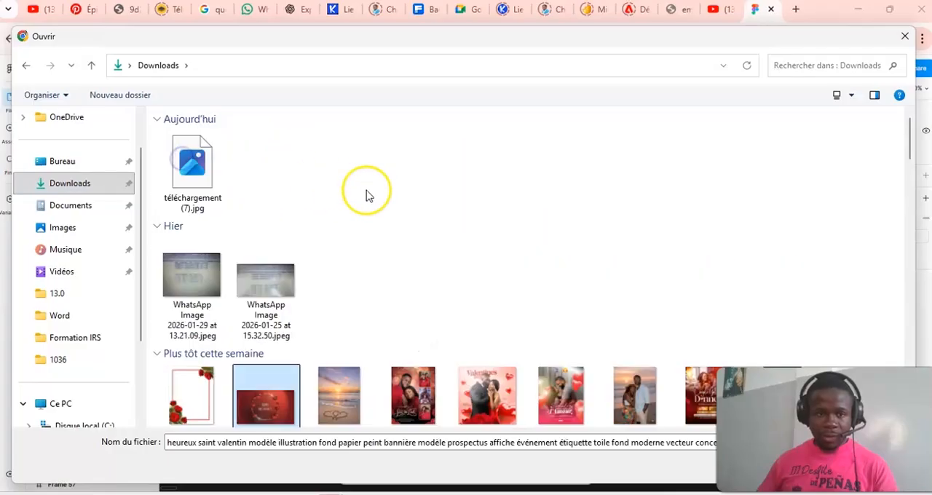
{"action": "left_click", "coordinate": [192, 168]}
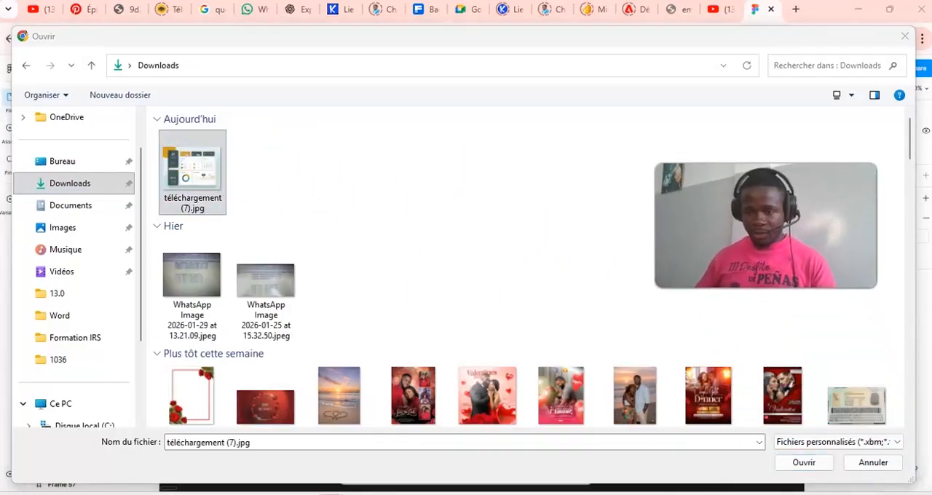
{"action": "left_click", "coordinate": [815, 465]}
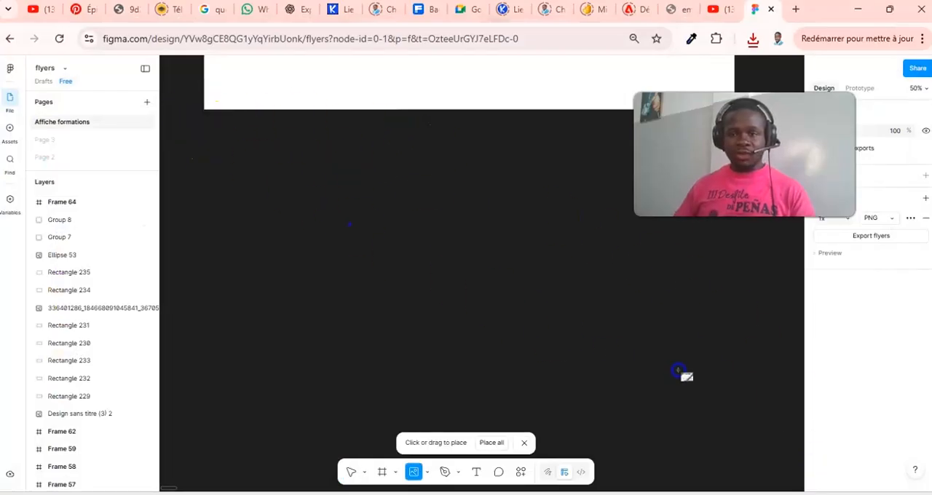
- Place the dashboard image just below Frame 64 at about 1816 × 1362 as a visual model
{"action": "left_click", "coordinate": [737, 395]}
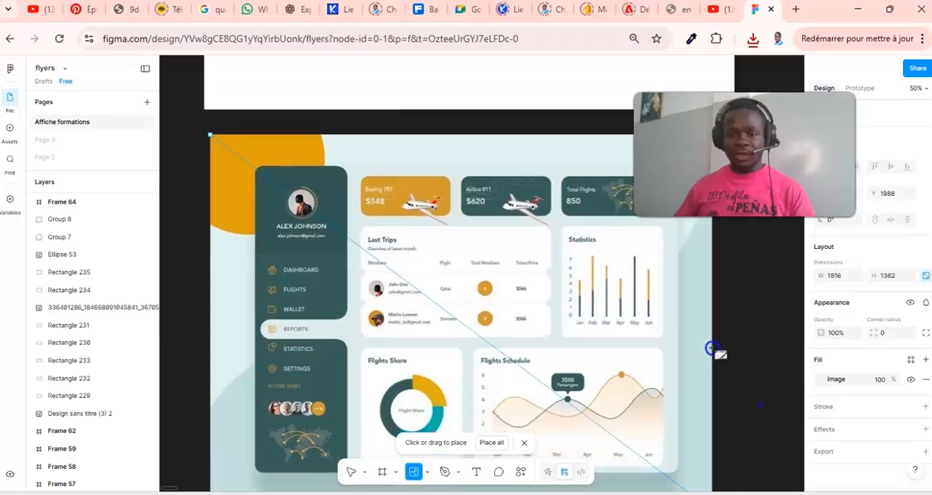
{"action": "left_click", "coordinate": [747, 332]}
{"action": "scroll", "coordinate": [729, 328], "scroll_direction": "down", "scroll_amount": 3}
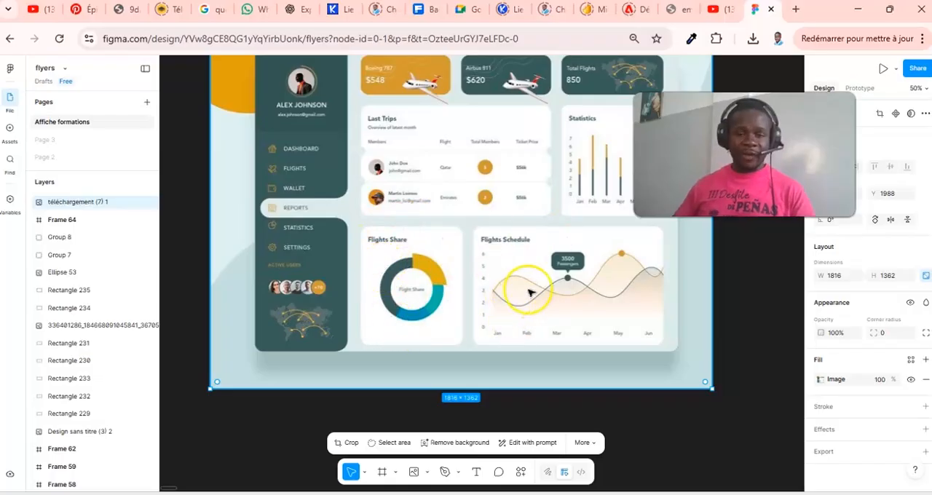
{"action": "scroll", "coordinate": [488, 268], "scroll_direction": "up", "scroll_amount": 2}
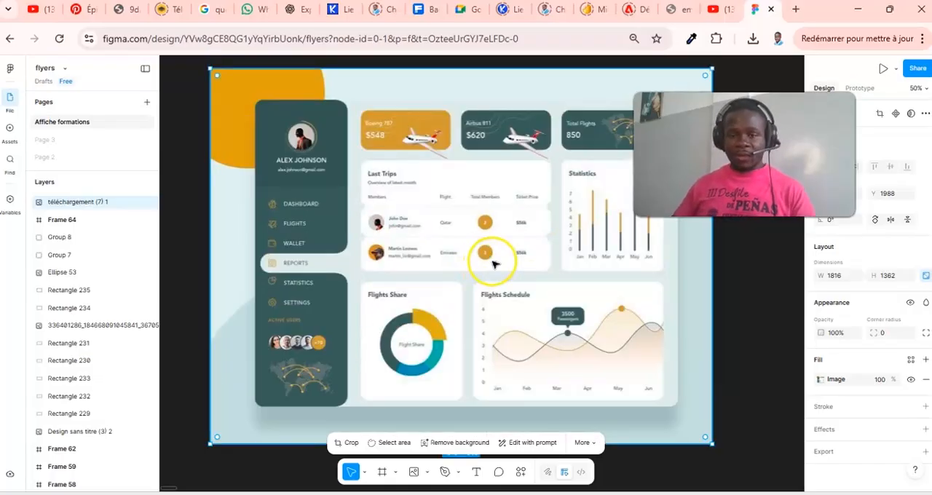
{"action": "scroll", "coordinate": [519, 227], "scroll_direction": "up", "scroll_amount": 10}
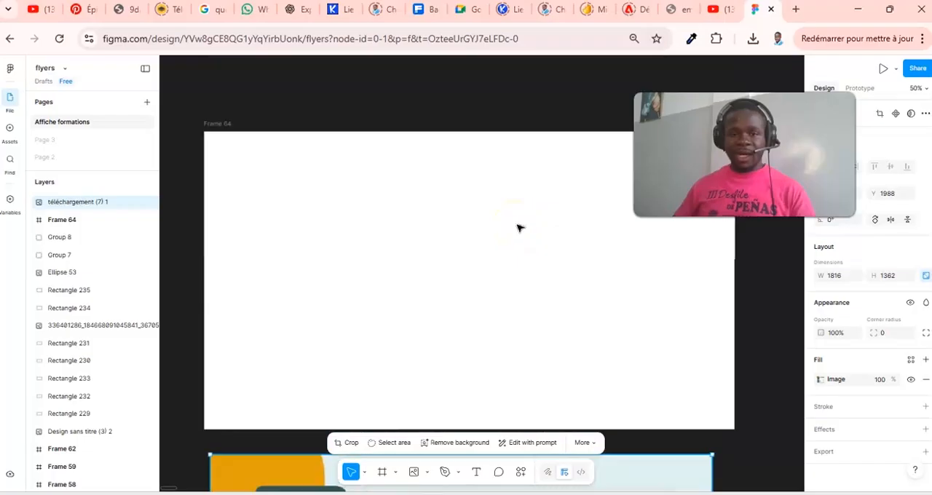
- Change the fill of Frame 64 to the very light blue E7F9FF
{"action": "left_click", "coordinate": [270, 132]}
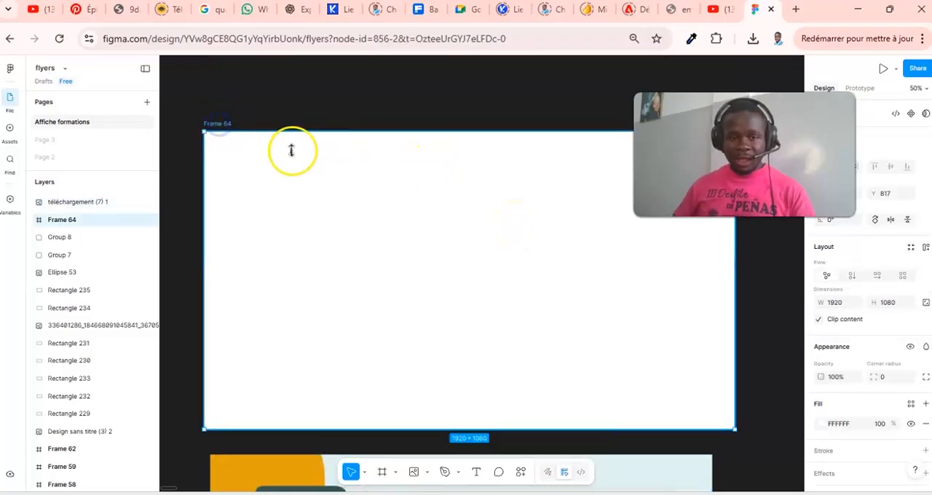
{"action": "scroll", "coordinate": [358, 168], "scroll_direction": "down", "scroll_amount": 2}
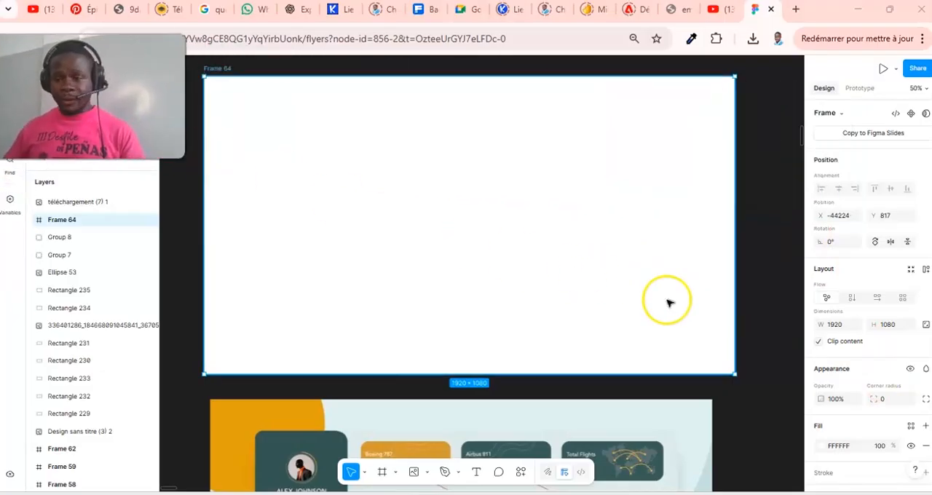
{"action": "scroll", "coordinate": [847, 347], "scroll_direction": "down", "scroll_amount": 2}
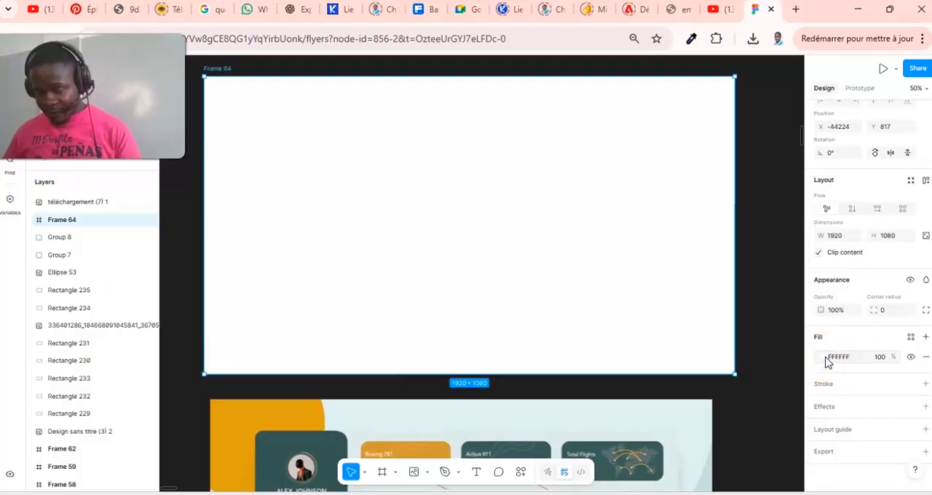
{"action": "left_click", "coordinate": [824, 358]}
{"action": "left_click_drag", "start_coordinate": [703, 271], "coordinate": [682, 254]}
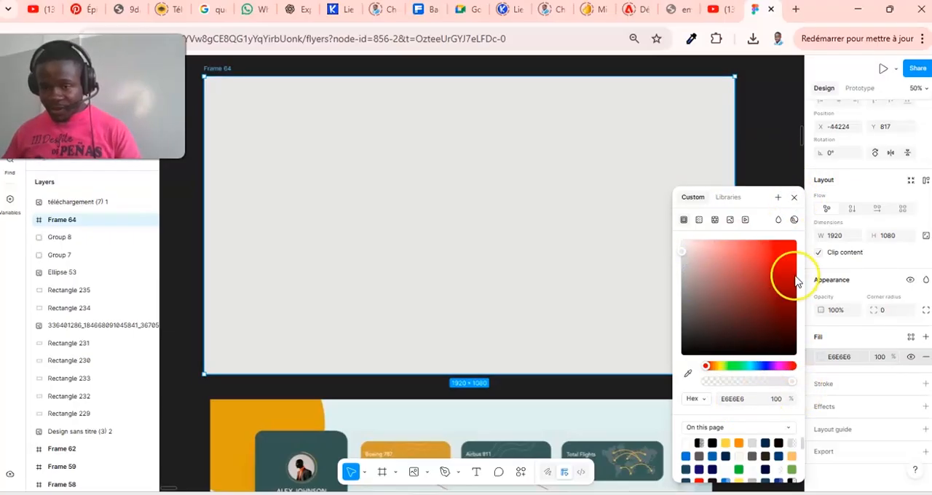
{"action": "left_click", "coordinate": [753, 365]}
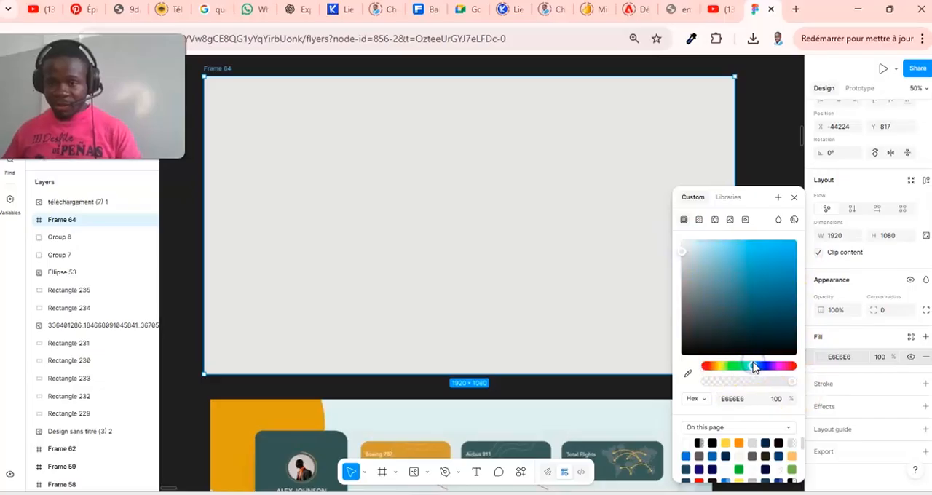
{"action": "left_click", "coordinate": [701, 246]}
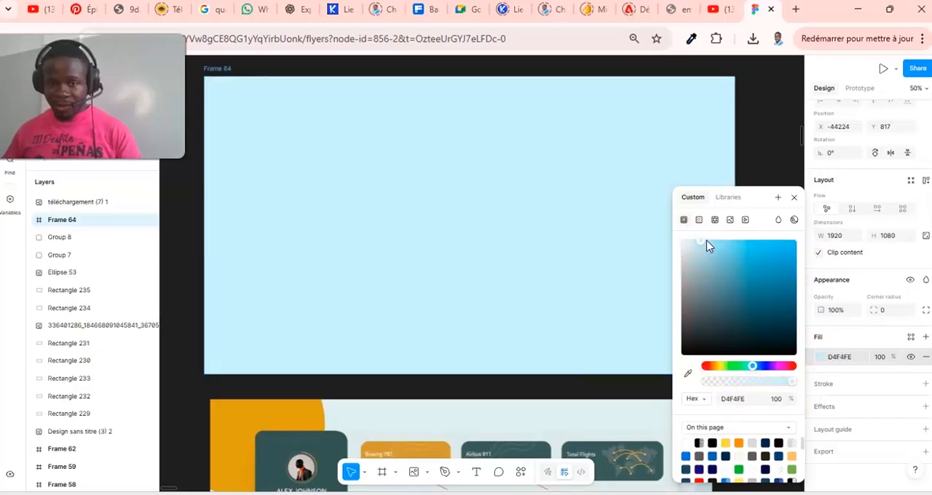
{"action": "left_click_drag", "start_coordinate": [698, 240], "coordinate": [693, 242]}
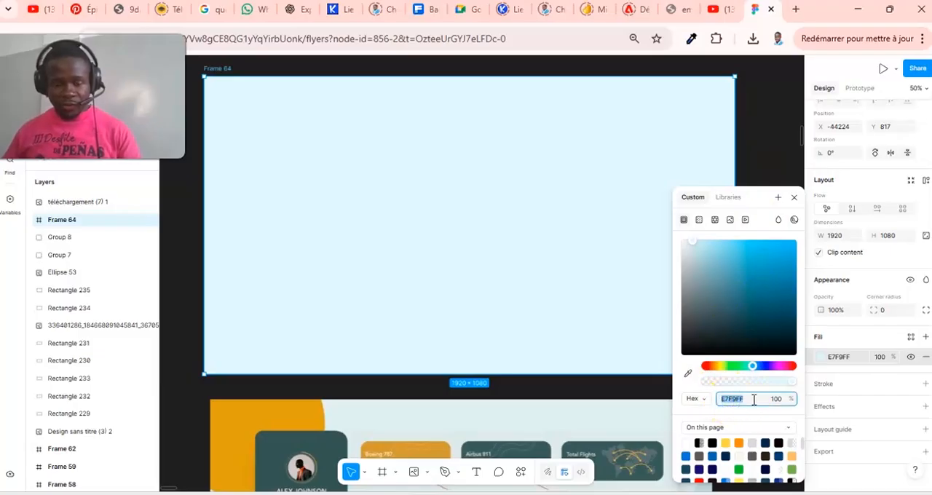
- Copy the hex code of the frame's fill and paste it as a text object inside Frame 64
{"action": "key", "text": "ctrl+c"}
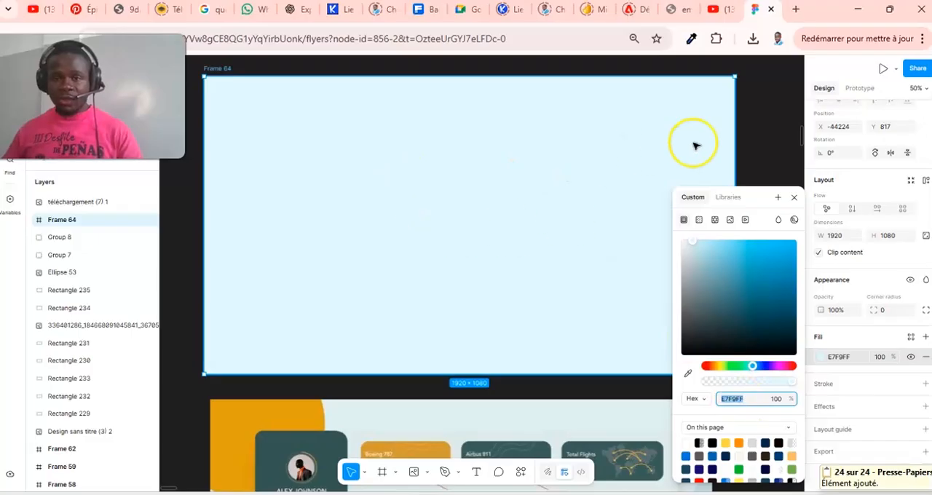
{"action": "left_click", "coordinate": [767, 163]}
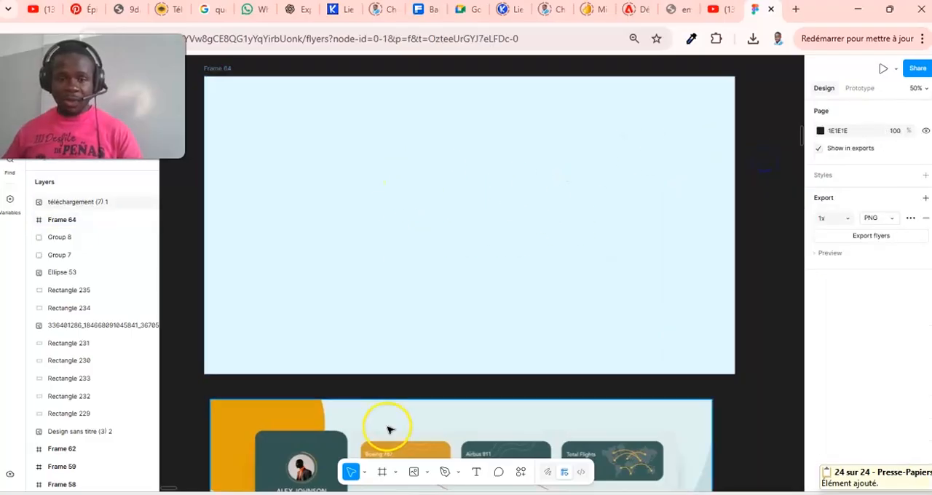
{"action": "left_click", "coordinate": [479, 474]}
{"action": "left_click", "coordinate": [387, 202]}
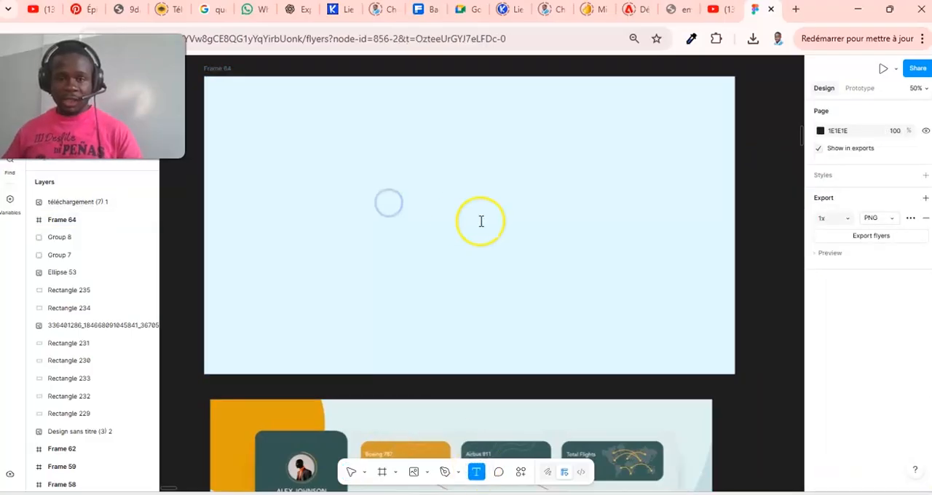
{"action": "key", "text": "ctrl+v"}
{"action": "scroll", "coordinate": [881, 342], "scroll_direction": "down", "scroll_amount": 3}
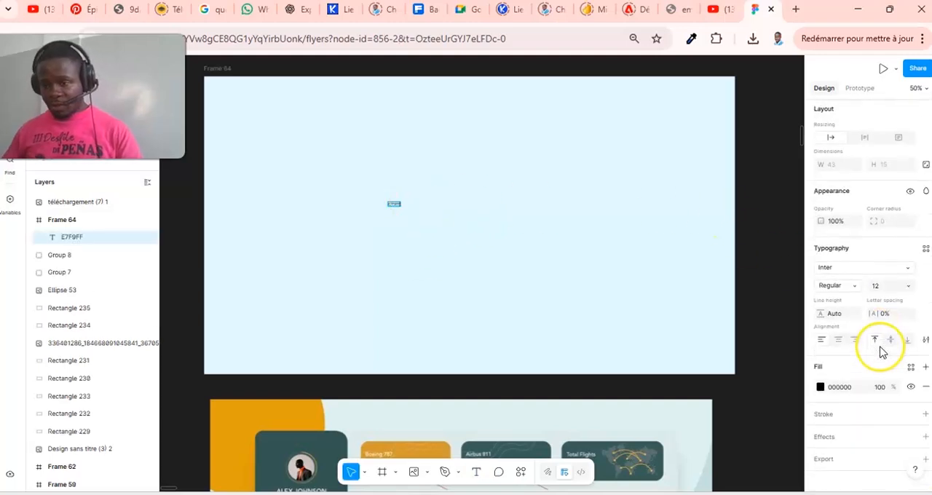
- Set the font size of the E7F9FF text to 96
{"action": "left_click", "coordinate": [907, 287]}
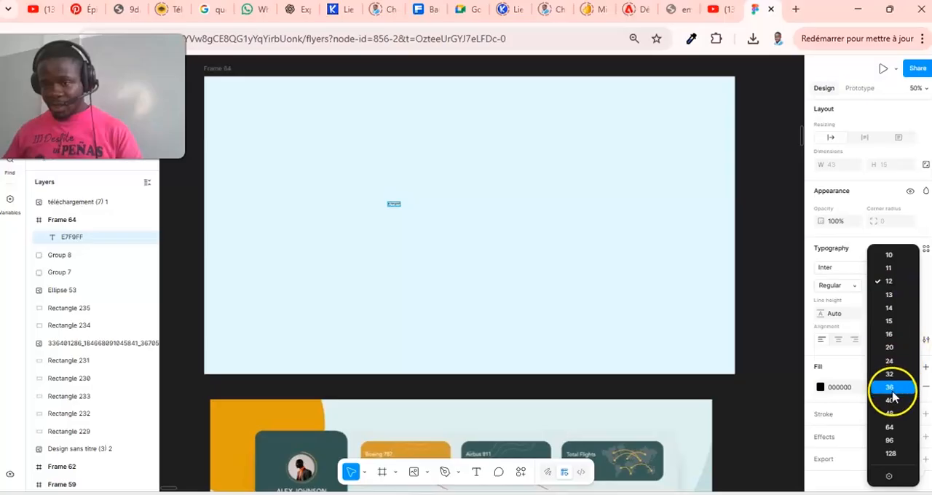
{"action": "left_click", "coordinate": [892, 413]}
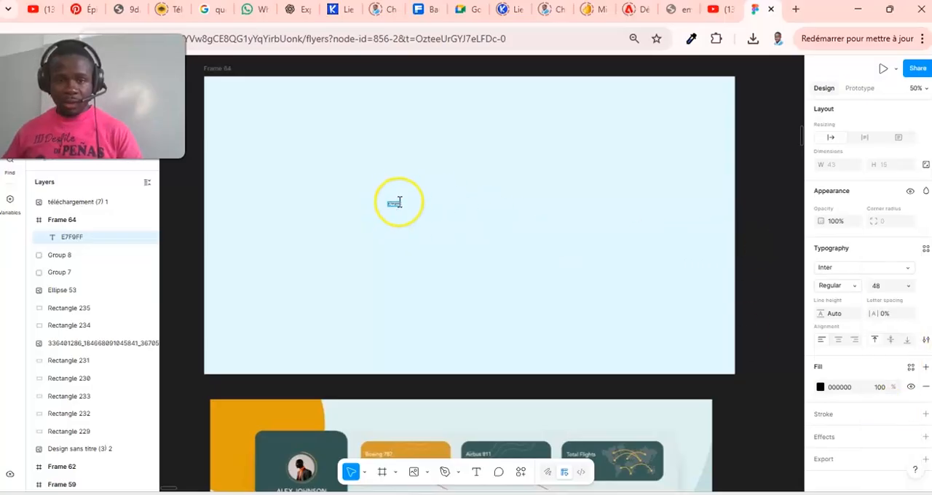
{"action": "left_click", "coordinate": [908, 290]}
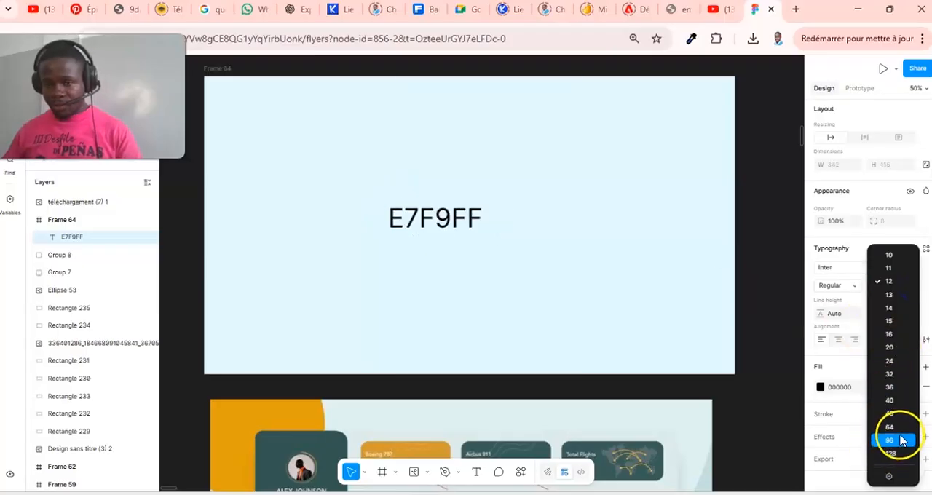
{"action": "left_click", "coordinate": [889, 440]}
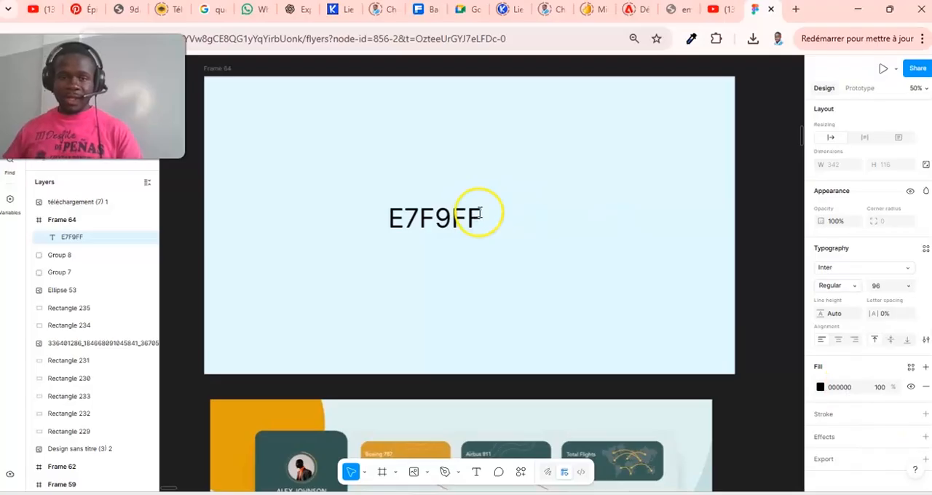
- Delete the E7F9FF text from Frame 64
{"action": "double_click", "coordinate": [427, 217]}
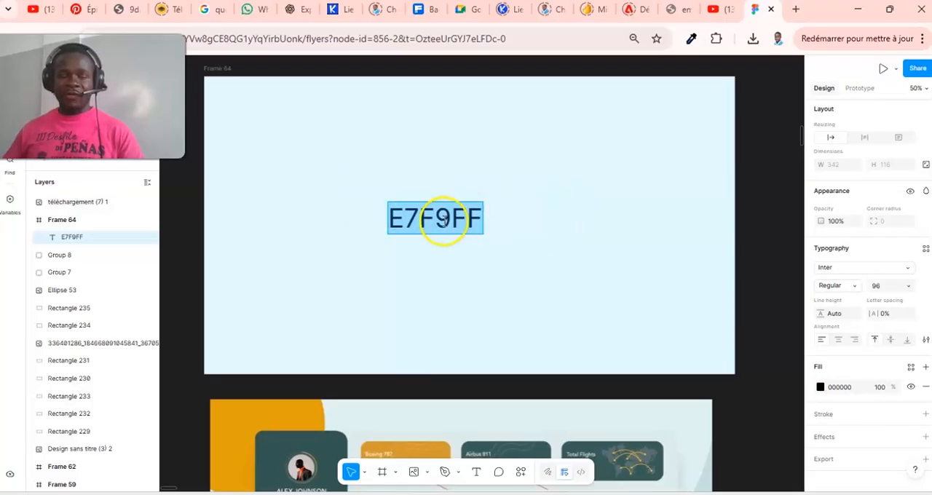
{"action": "key", "text": "Escape"}
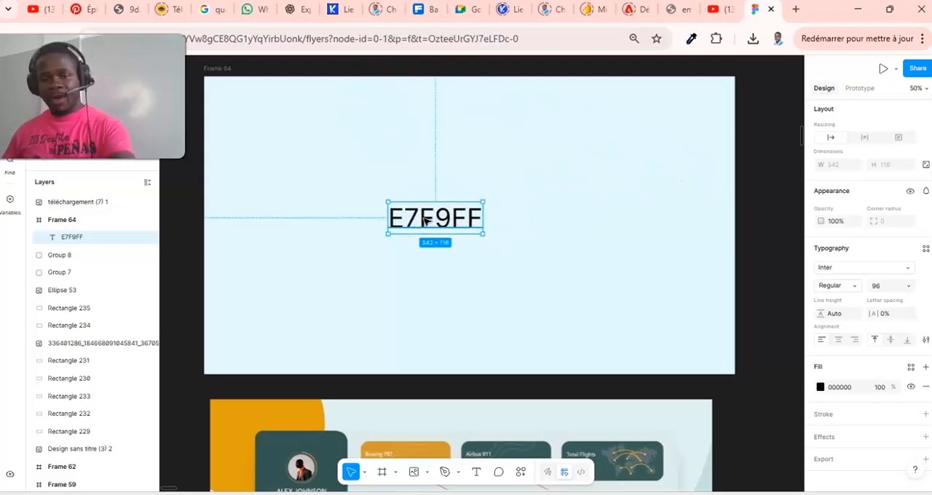
{"action": "key", "text": "Delete"}
- Draw a vertical rectangle about 442 × 1136 over the left side of Frame 64 and move its layer below the frame
{"action": "scroll", "coordinate": [500, 260], "scroll_direction": "down", "scroll_amount": 3}
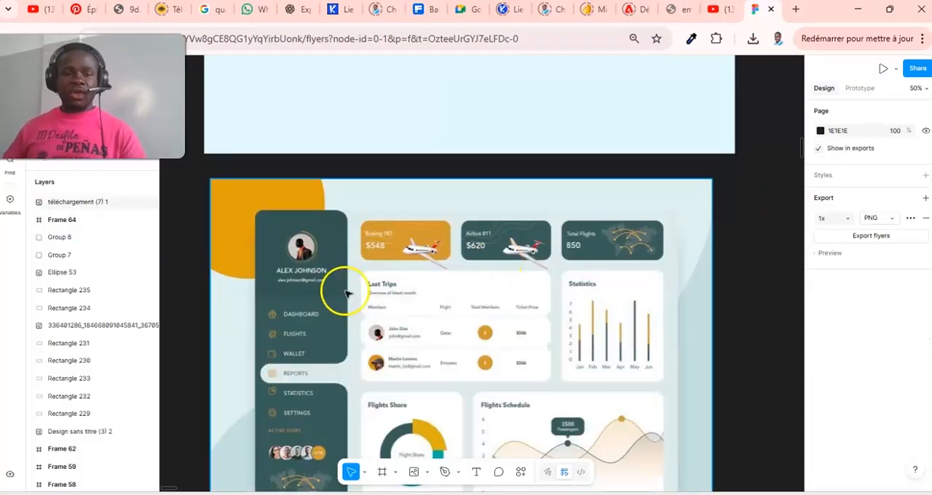
{"action": "scroll", "coordinate": [310, 321], "scroll_direction": "down", "scroll_amount": 3}
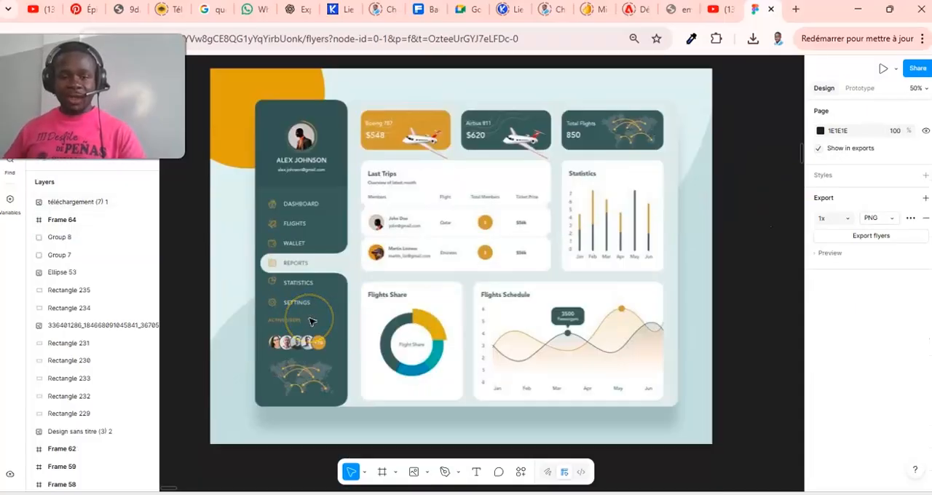
{"action": "scroll", "coordinate": [310, 321], "scroll_direction": "up", "scroll_amount": 9}
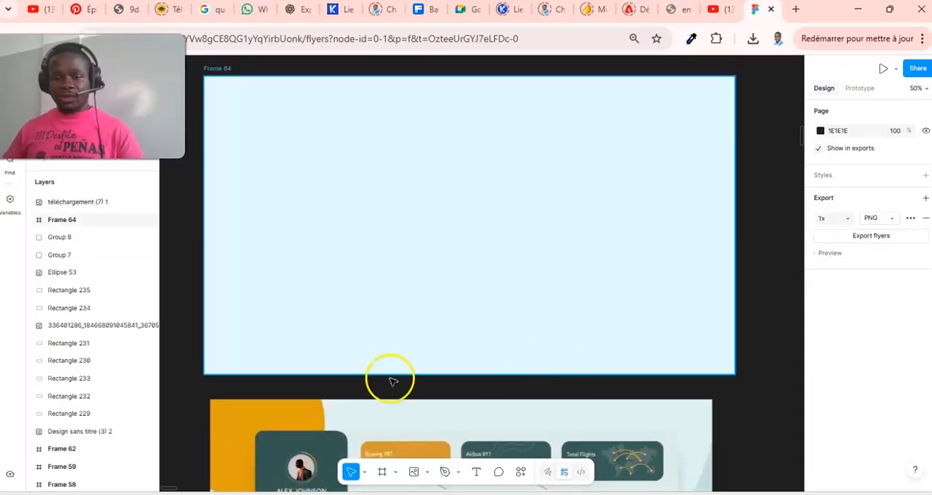
{"action": "left_click", "coordinate": [428, 473]}
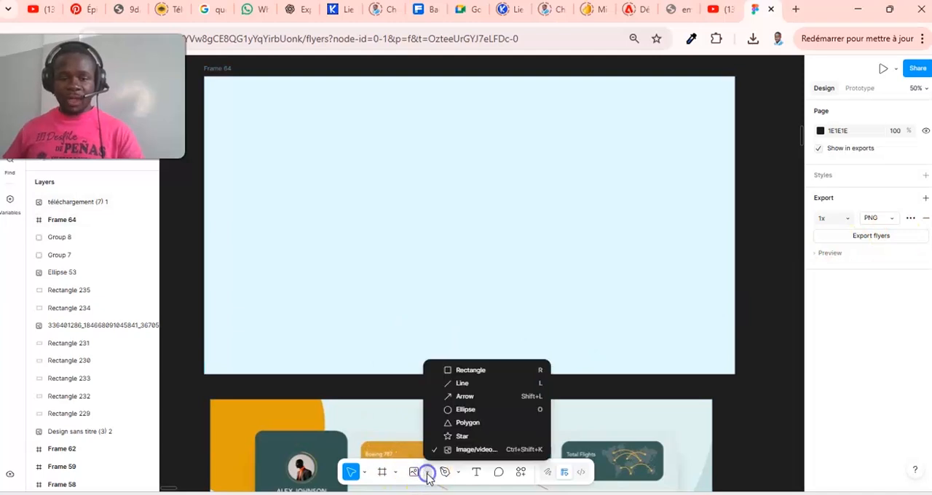
{"action": "left_click", "coordinate": [472, 370]}
{"action": "mouse_move", "coordinate": [194, 71]}
{"action": "left_mouse_down"}
{"action": "mouse_move", "coordinate": [306, 250]}
{"action": "mouse_move", "coordinate": [308, 374]}
{"action": "mouse_move", "coordinate": [317, 385]}
{"action": "left_mouse_up"}
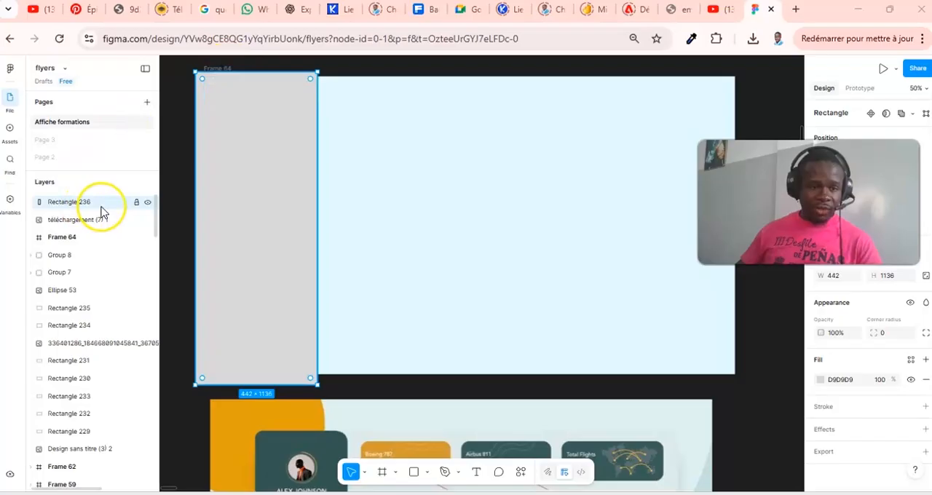
{"action": "left_click_drag", "start_coordinate": [89, 216], "coordinate": [86, 250]}
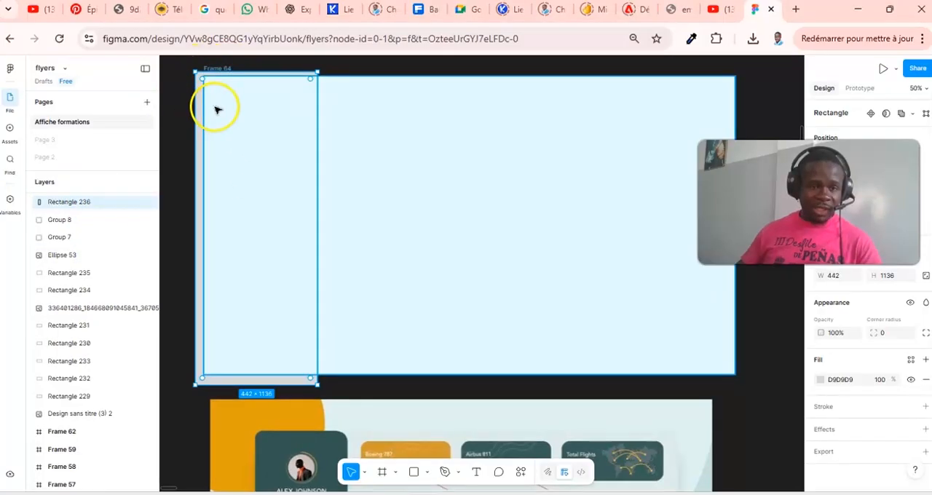
- Nest the grey vertical rectangle inside Frame 64 and trim its bottom and top edges to the frame, making it 1080 high
{"action": "scroll", "coordinate": [116, 259], "scroll_direction": "up", "scroll_amount": 2}
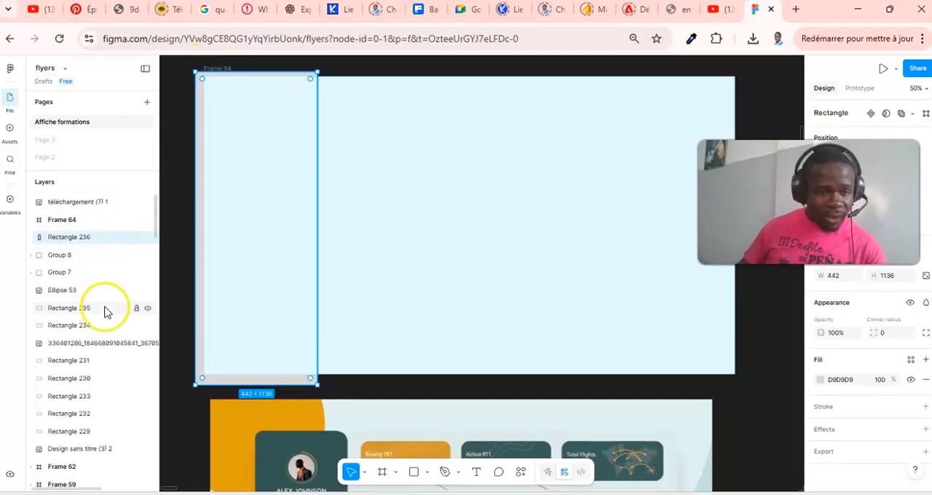
{"action": "mouse_move", "coordinate": [80, 239]}
{"action": "left_mouse_down"}
{"action": "mouse_move", "coordinate": [111, 227]}
{"action": "mouse_move", "coordinate": [98, 238]}
{"action": "left_mouse_up"}
{"action": "left_click", "coordinate": [301, 202]}
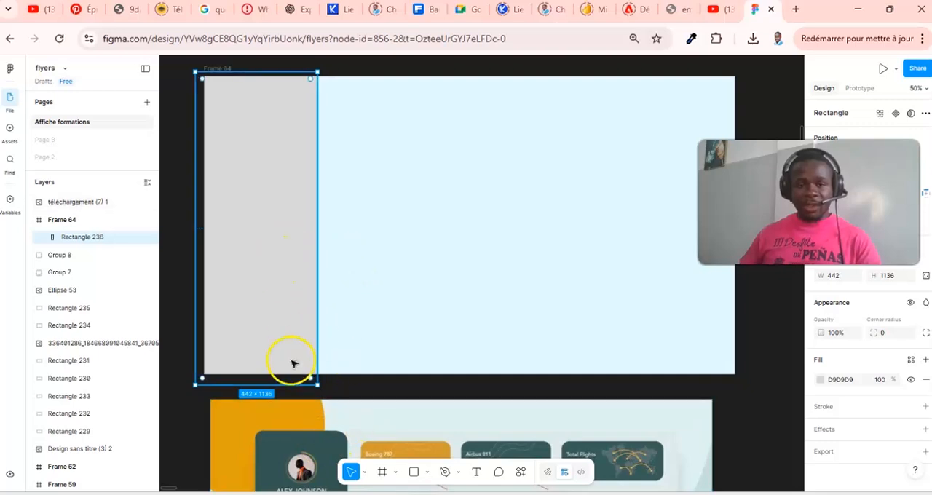
{"action": "left_click_drag", "start_coordinate": [301, 384], "coordinate": [302, 374]}
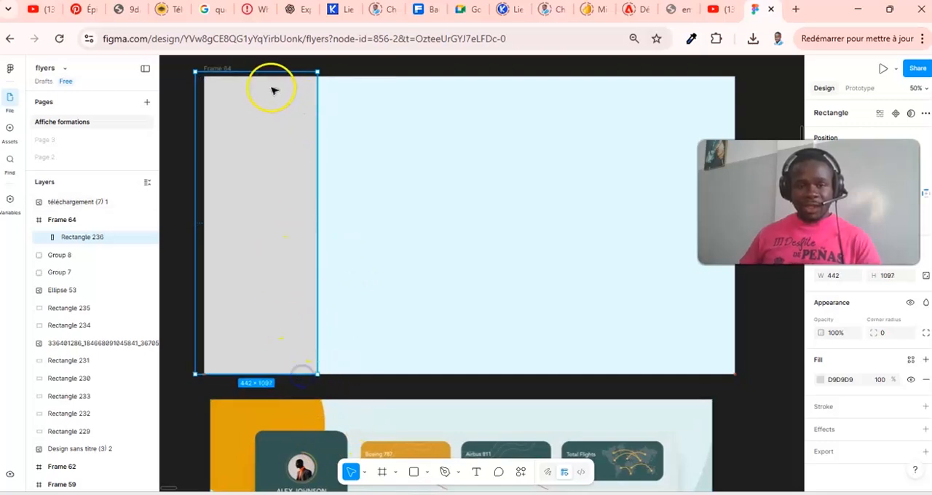
{"action": "left_click_drag", "start_coordinate": [262, 79], "coordinate": [263, 78]}
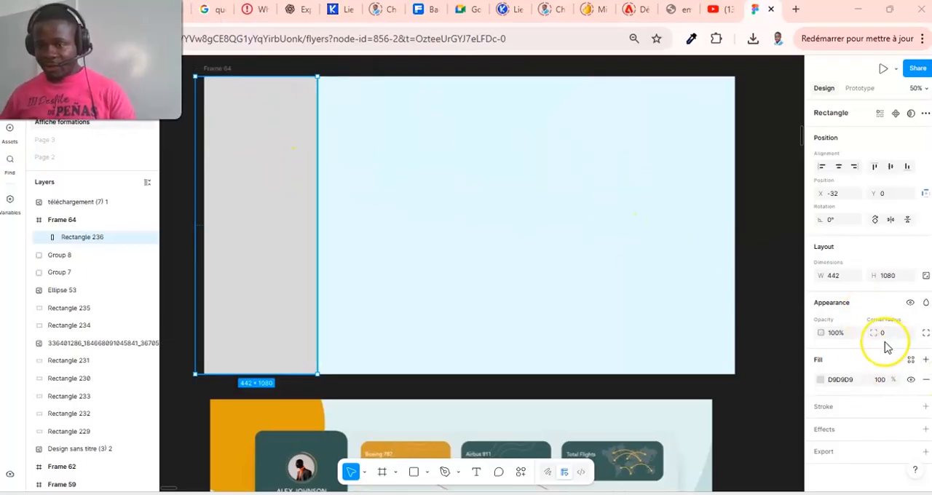
- Set the vertical rectangle's corner radius to 85
{"action": "left_click_drag", "start_coordinate": [876, 333], "coordinate": [884, 333]}
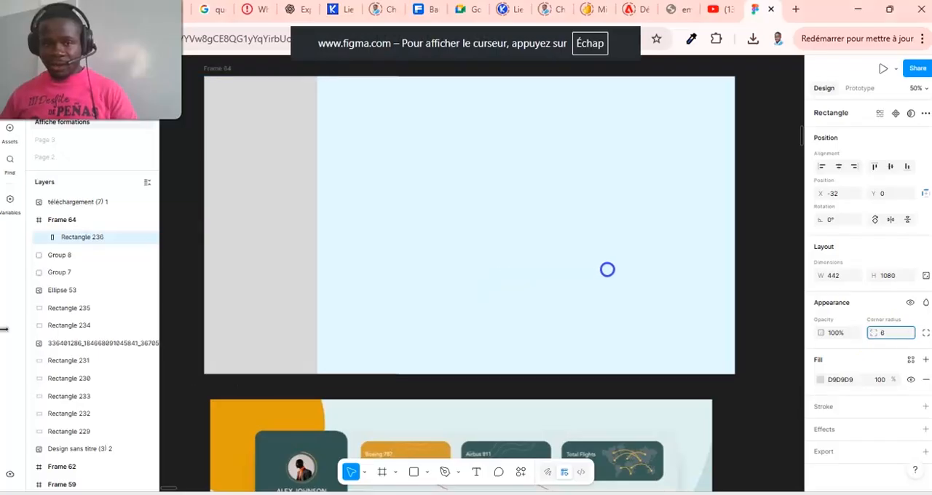
{"action": "left_click_drag", "start_coordinate": [627, 268], "coordinate": [699, 278]}
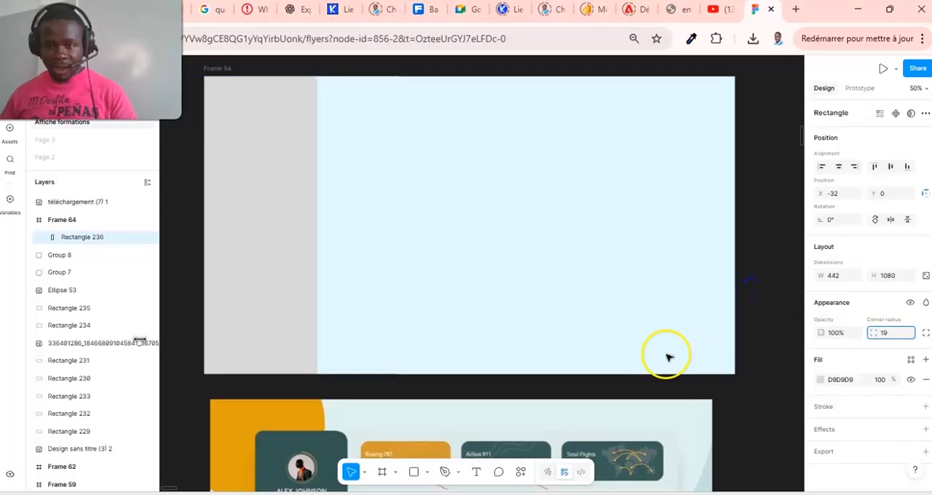
{"action": "left_click_drag", "start_coordinate": [876, 333], "coordinate": [670, 289]}
{"action": "left_click_drag", "start_coordinate": [466, 274], "coordinate": [683, 276]}
{"action": "left_click_drag", "start_coordinate": [583, 273], "coordinate": [681, 248]}
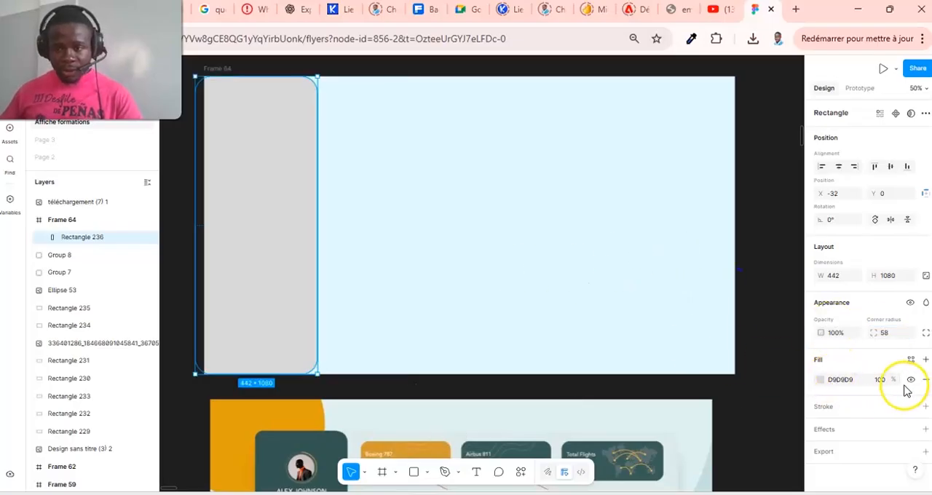
{"action": "left_click_drag", "start_coordinate": [876, 333], "coordinate": [755, 319]}
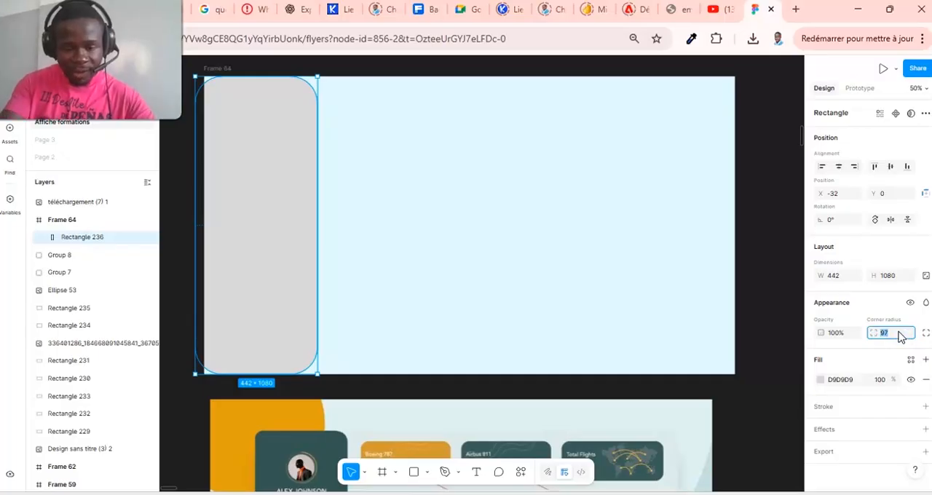
{"action": "key", "text": "Return"}
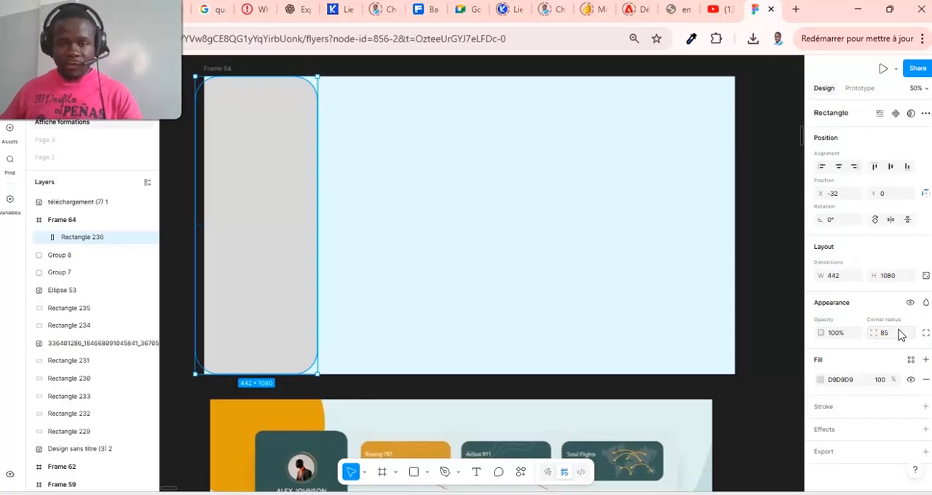
- Extend the vertical rectangle's left edge well beyond Frame 64, to about 890 wide, so only its right-hand rounded corners show
{"action": "mouse_move", "coordinate": [224, 122]}
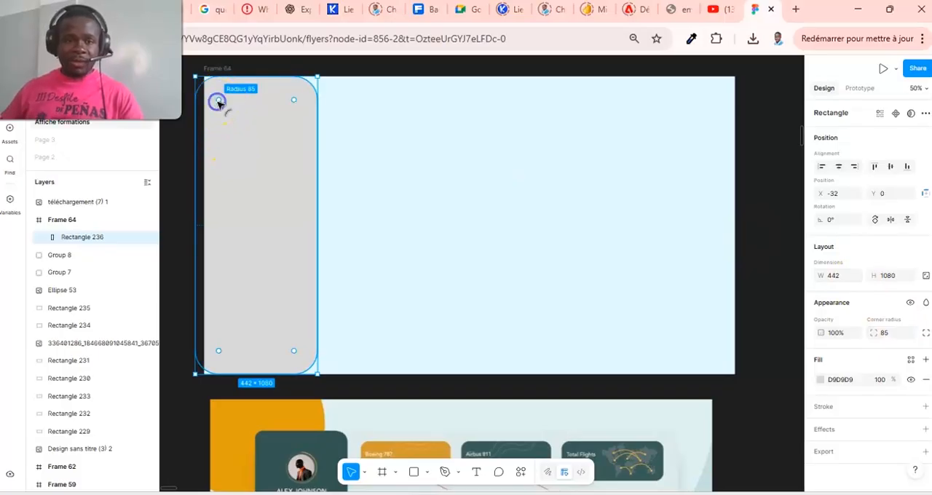
{"action": "left_click_drag", "start_coordinate": [194, 162], "coordinate": [140, 160]}
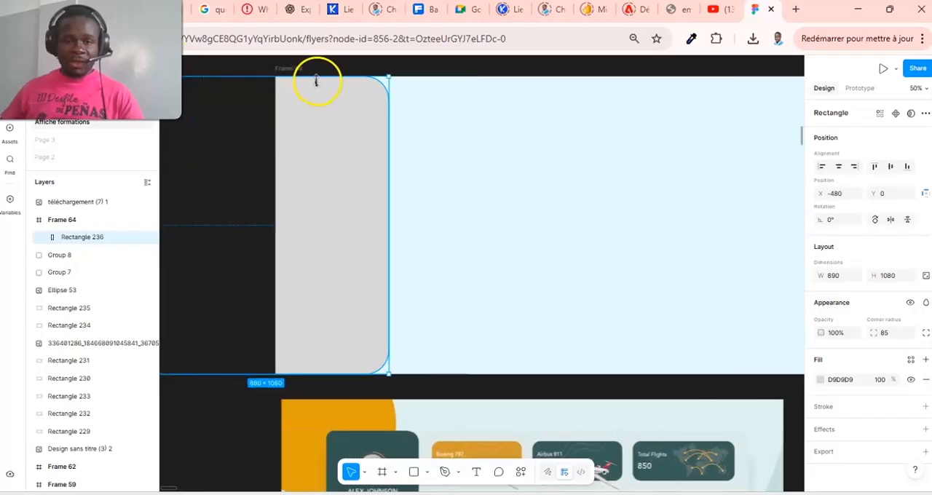
{"action": "left_click_drag", "start_coordinate": [321, 69], "coordinate": [322, 76]}
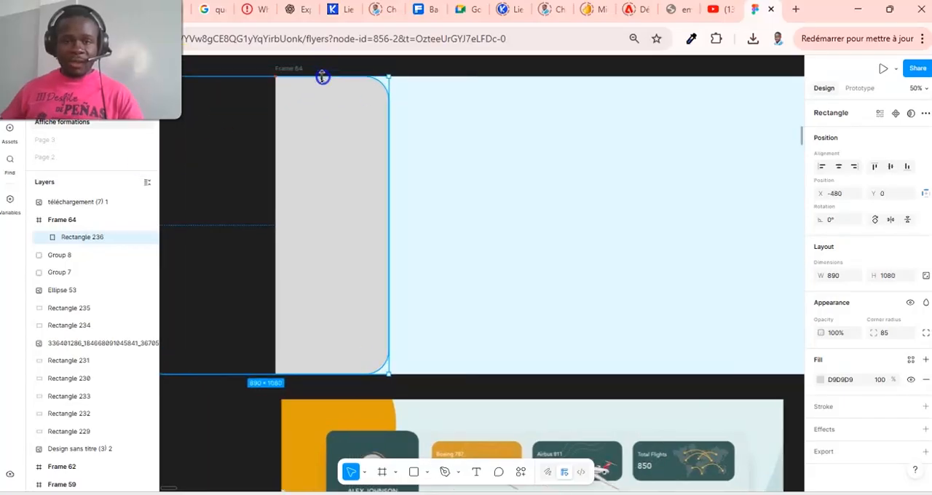
{"action": "left_click", "coordinate": [456, 64]}
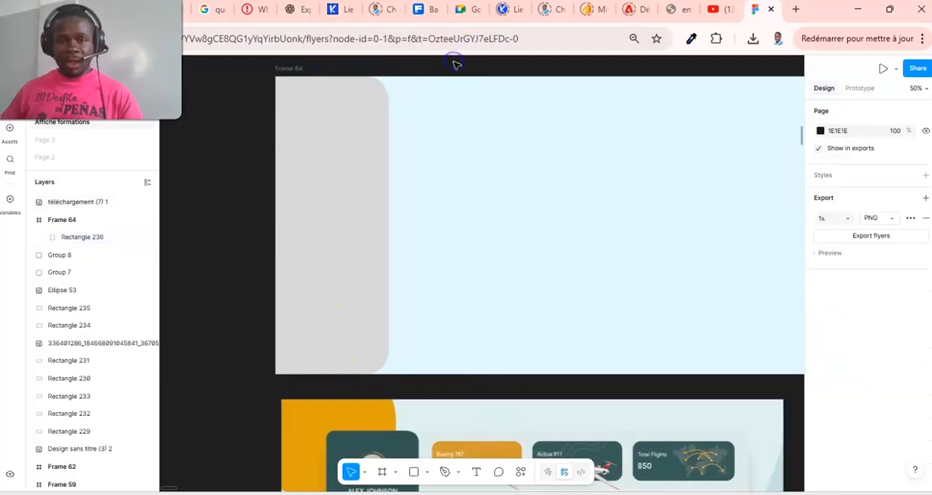
- Fill the vertical rectangle with the dark green 3D5653 sampled from the sidebar of the reference dashboard image
{"action": "left_click", "coordinate": [346, 205]}
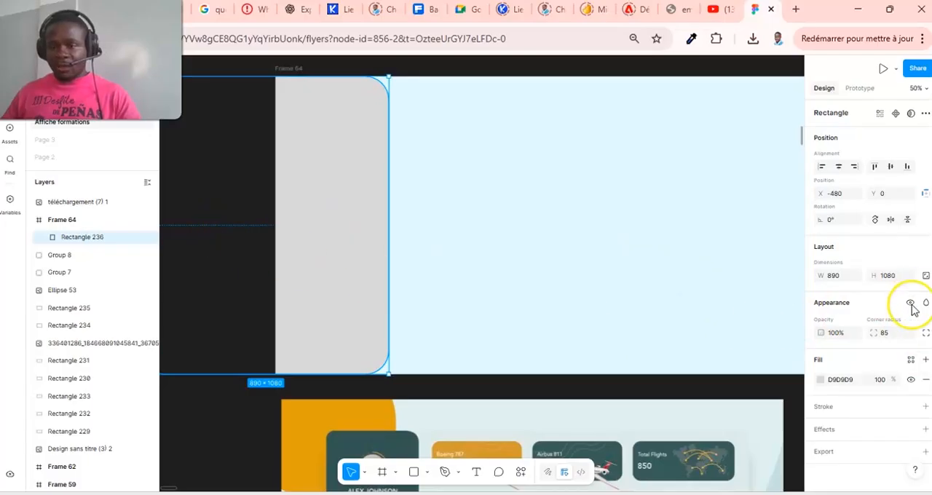
{"action": "left_click", "coordinate": [821, 379]}
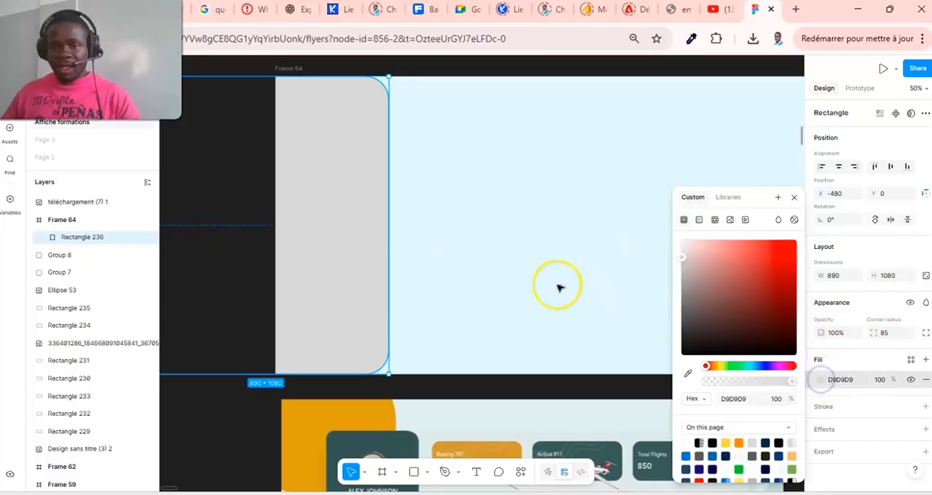
{"action": "left_click_drag", "start_coordinate": [765, 365], "coordinate": [772, 349]}
{"action": "scroll", "coordinate": [602, 343], "scroll_direction": "up", "scroll_amount": 3}
{"action": "scroll", "coordinate": [602, 343], "scroll_direction": "down", "scroll_amount": 8}
{"action": "scroll", "coordinate": [601, 343], "scroll_direction": "up", "scroll_amount": 3}
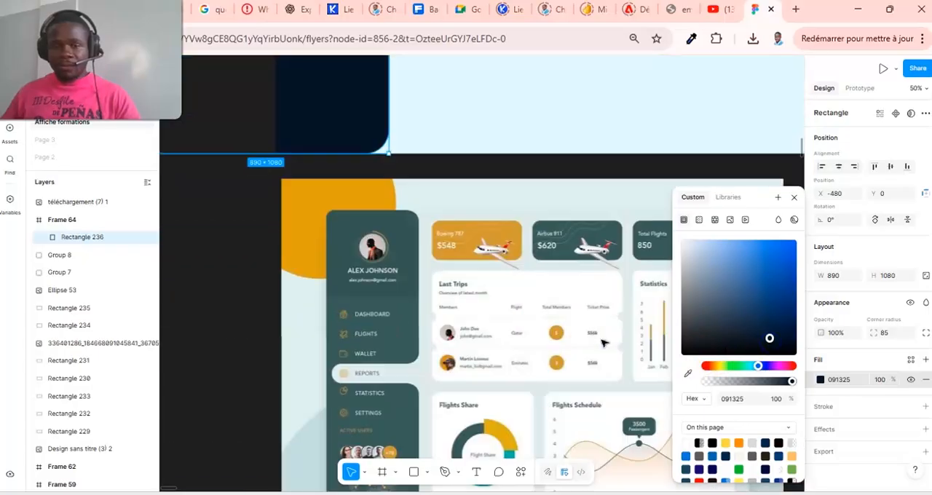
{"action": "left_click", "coordinate": [688, 373]}
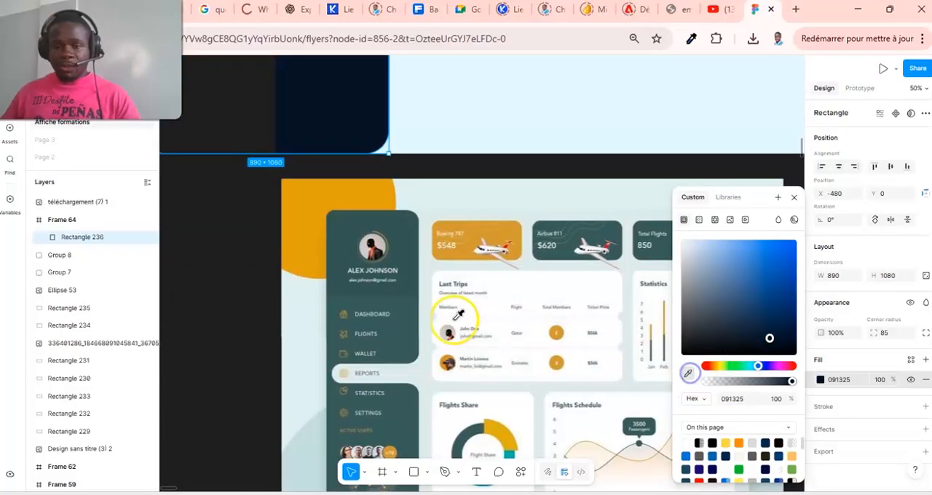
{"action": "left_click", "coordinate": [412, 253]}
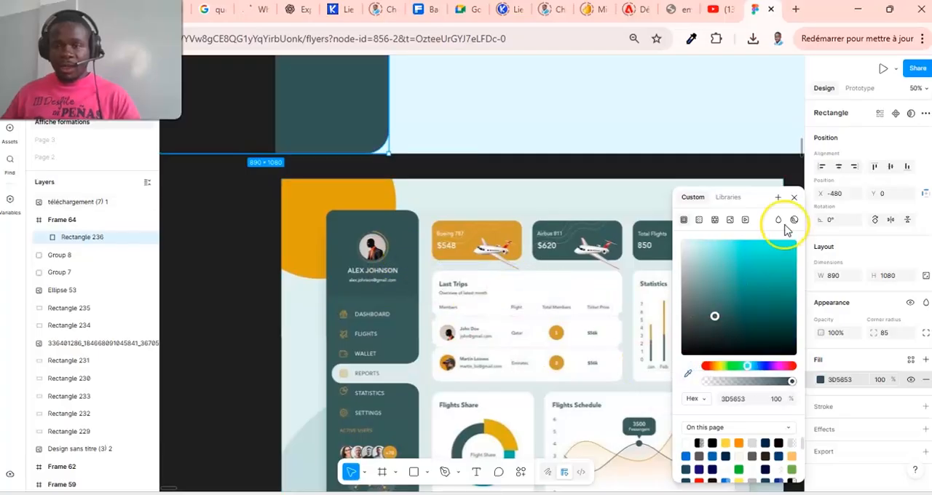
{"action": "left_click", "coordinate": [798, 198]}
{"action": "scroll", "coordinate": [572, 287], "scroll_direction": "up", "scroll_amount": 5}
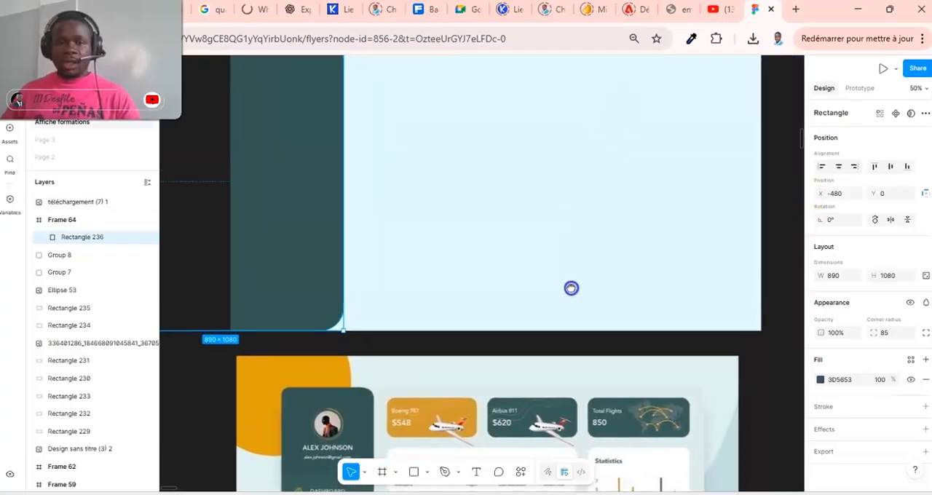
{"action": "left_click_drag", "start_coordinate": [553, 377], "coordinate": [536, 350]}
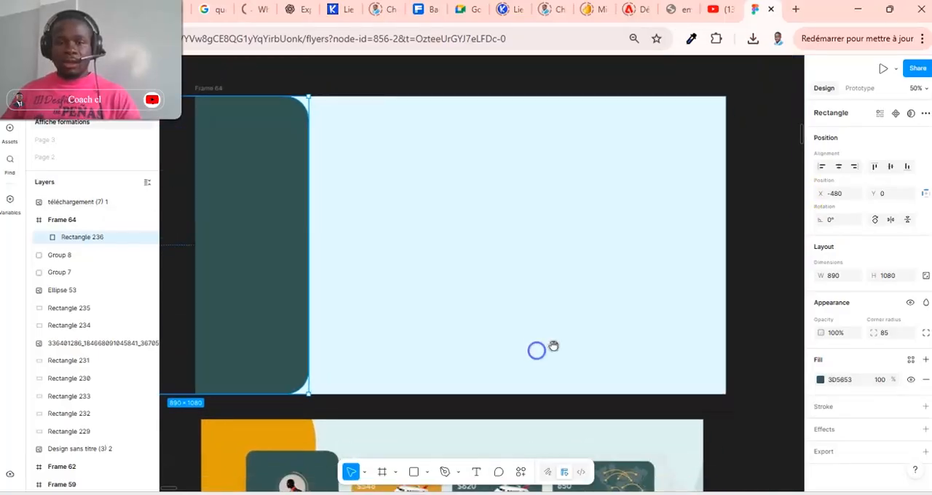
{"action": "left_click", "coordinate": [790, 318]}
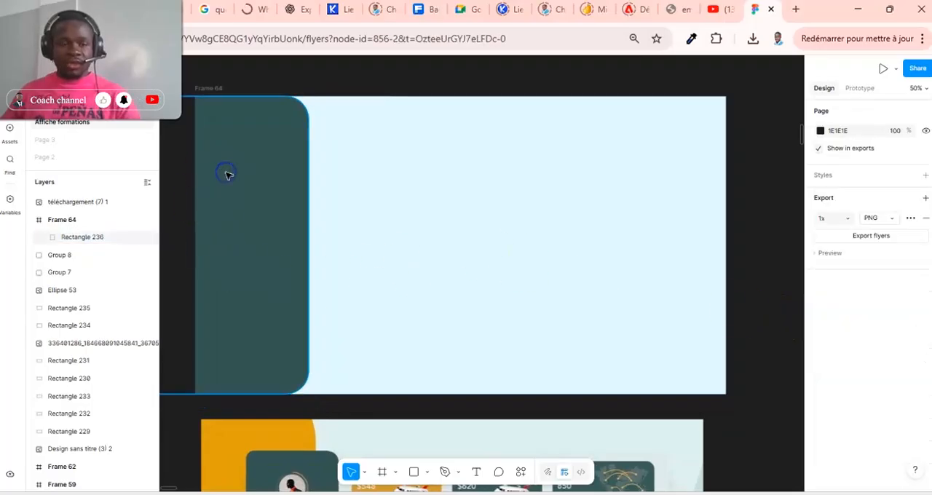
- Lock the dark green sidebar rectangle's layer in Frame 64
{"action": "left_click", "coordinate": [217, 250]}
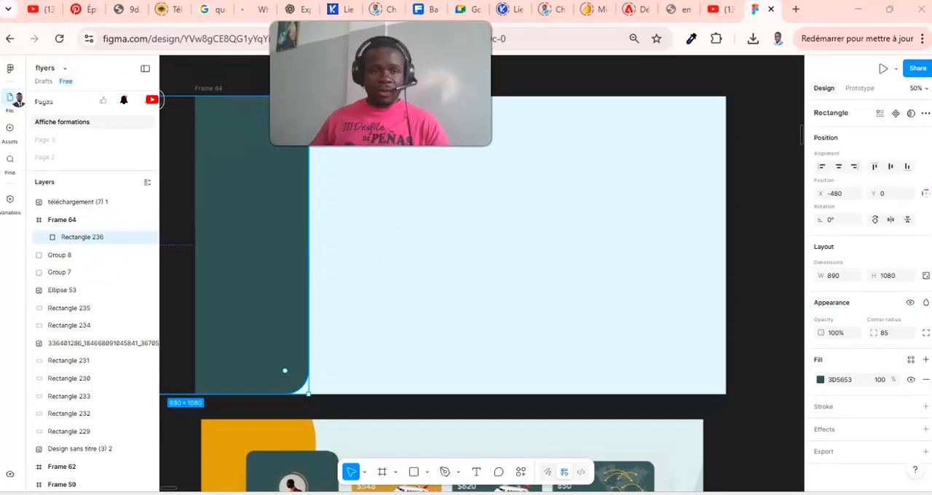
{"action": "mouse_move", "coordinate": [143, 242]}
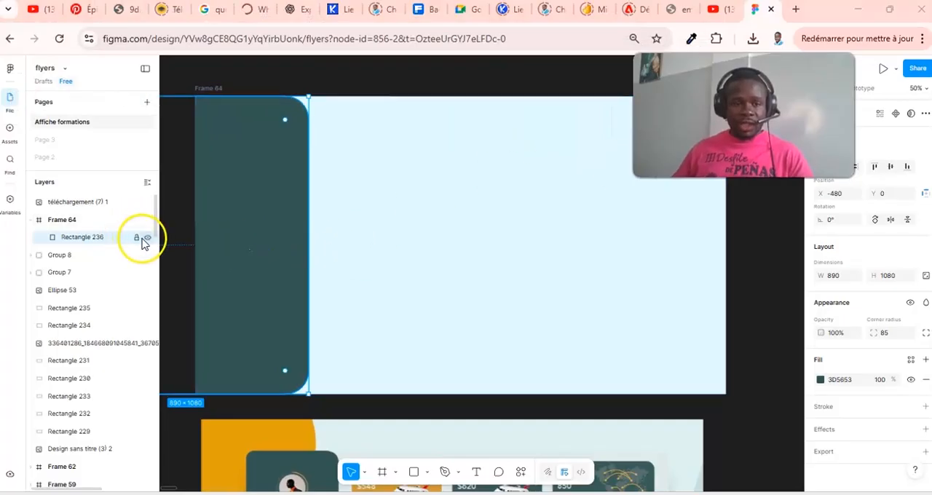
{"action": "left_click", "coordinate": [137, 238]}
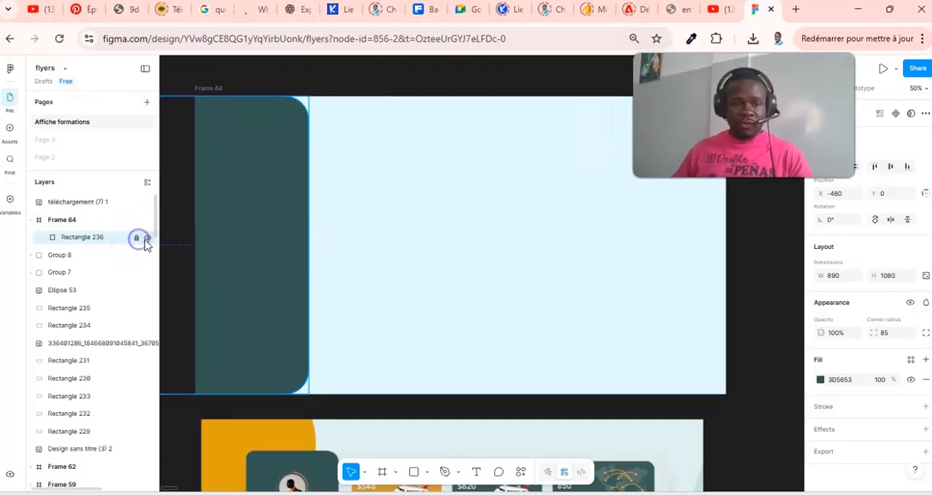
{"action": "left_click", "coordinate": [364, 140]}
{"action": "left_click", "coordinate": [258, 158]}
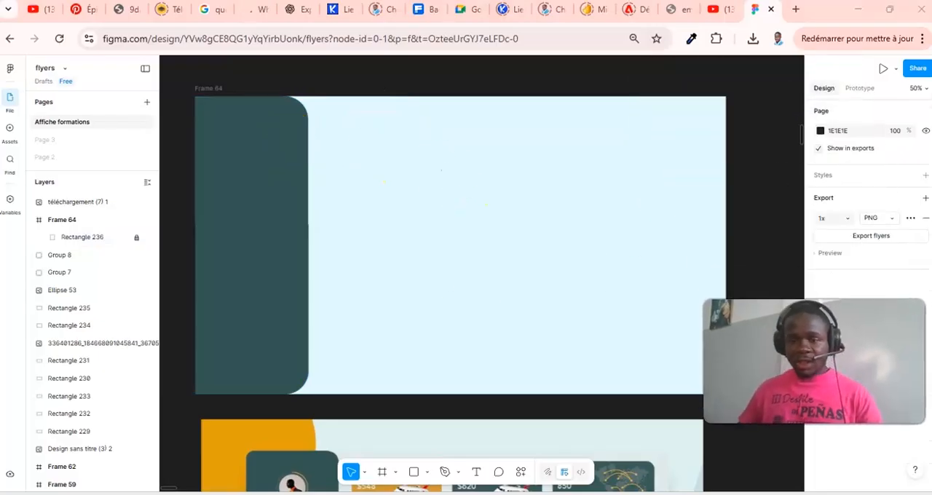
- Draw a card rectangle about 472 × 140 near the top of Frame 64, just right of the green sidebar
{"action": "scroll", "coordinate": [641, 332], "scroll_direction": "down", "scroll_amount": 3}
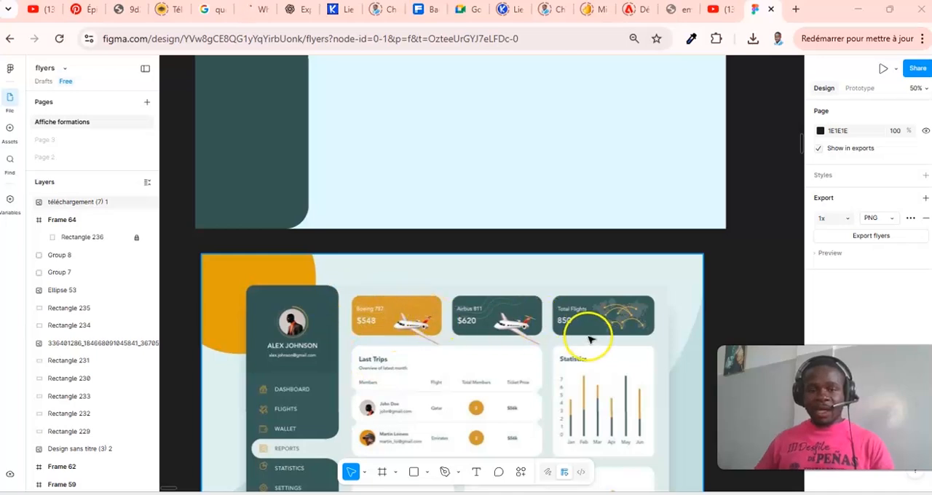
{"action": "scroll", "coordinate": [537, 316], "scroll_direction": "up", "scroll_amount": 3}
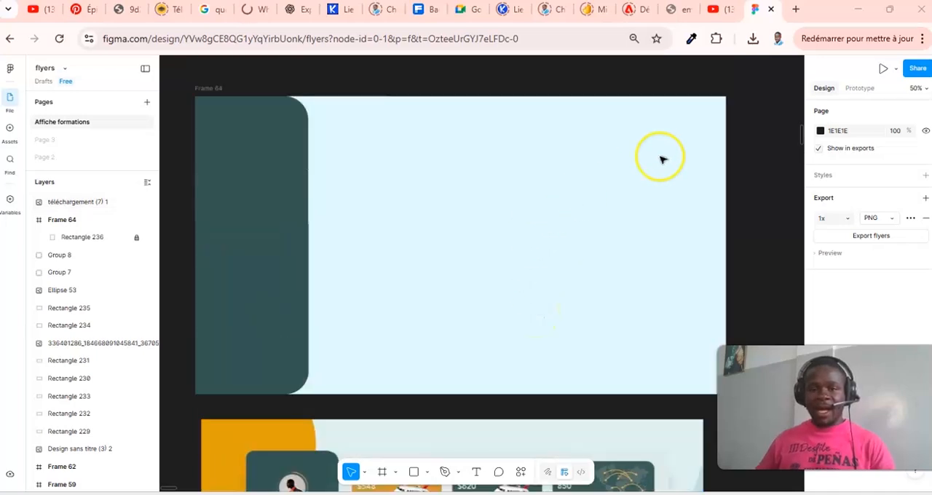
{"action": "scroll", "coordinate": [423, 222], "scroll_direction": "down", "scroll_amount": 2}
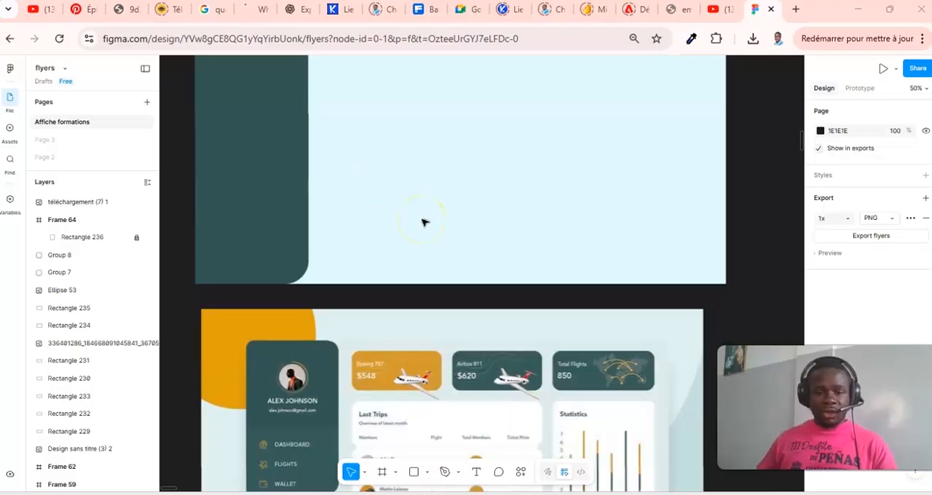
{"action": "scroll", "coordinate": [493, 213], "scroll_direction": "up", "scroll_amount": 2}
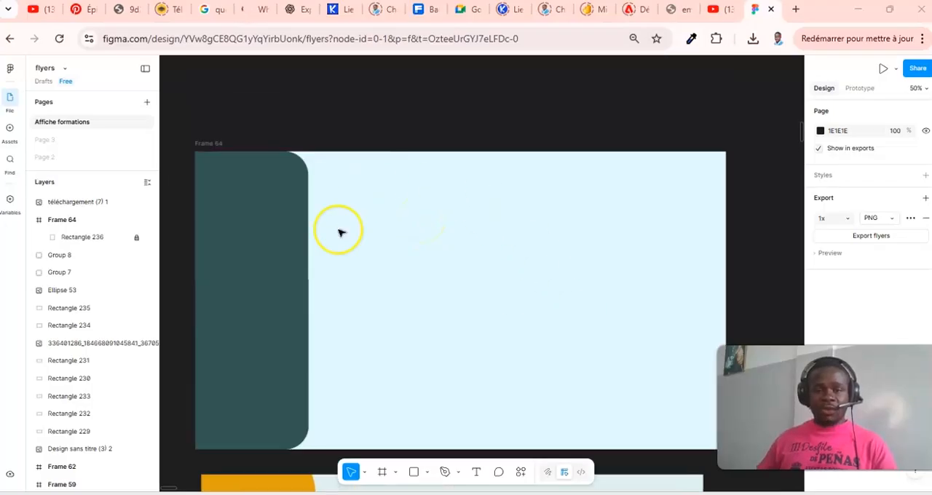
{"action": "left_click", "coordinate": [414, 472]}
{"action": "mouse_move", "coordinate": [355, 172]}
{"action": "left_mouse_down"}
{"action": "mouse_move", "coordinate": [420, 200]}
{"action": "mouse_move", "coordinate": [488, 205]}
{"action": "mouse_move", "coordinate": [420, 188]}
{"action": "mouse_move", "coordinate": [429, 197]}
{"action": "left_mouse_up"}
{"action": "left_click", "coordinate": [429, 199]}
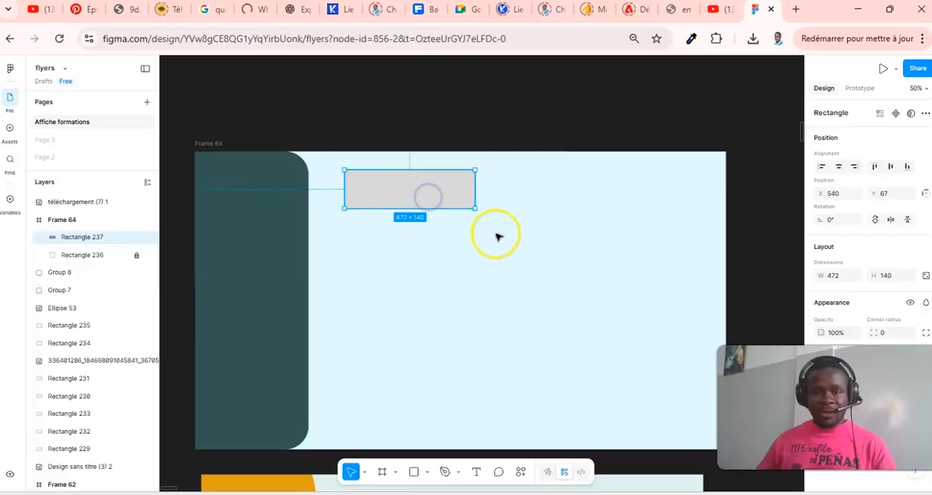
- Set the card rectangle's corner radius to 15
{"action": "scroll", "coordinate": [490, 287], "scroll_direction": "down", "scroll_amount": 3}
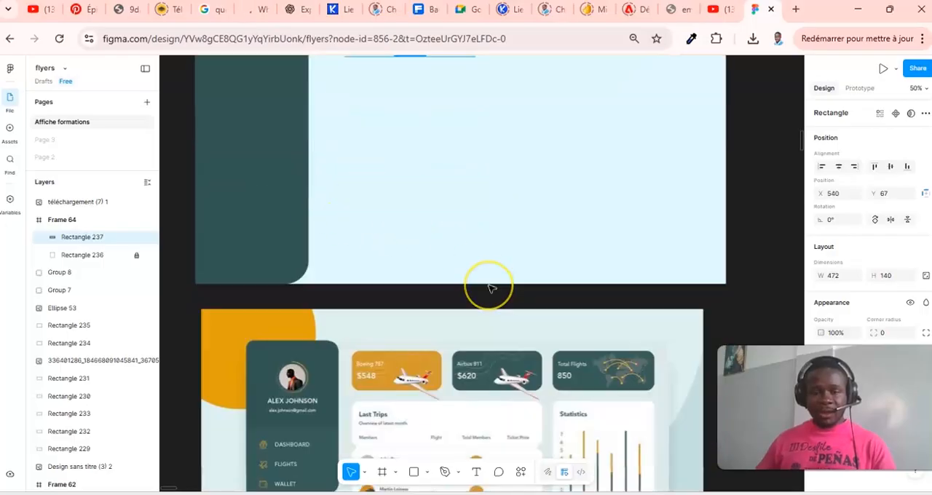
{"action": "scroll", "coordinate": [491, 288], "scroll_direction": "up", "scroll_amount": 1}
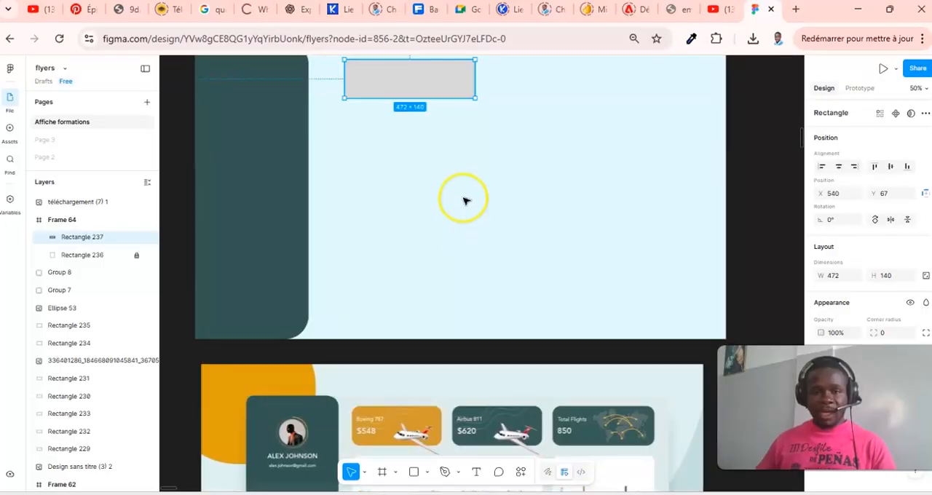
{"action": "scroll", "coordinate": [412, 113], "scroll_direction": "up", "scroll_amount": 1}
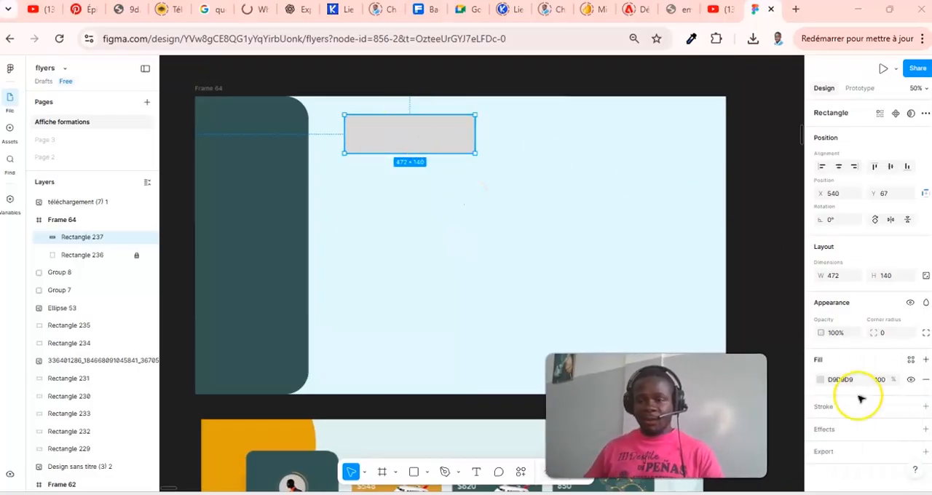
{"action": "left_click", "coordinate": [890, 334]}
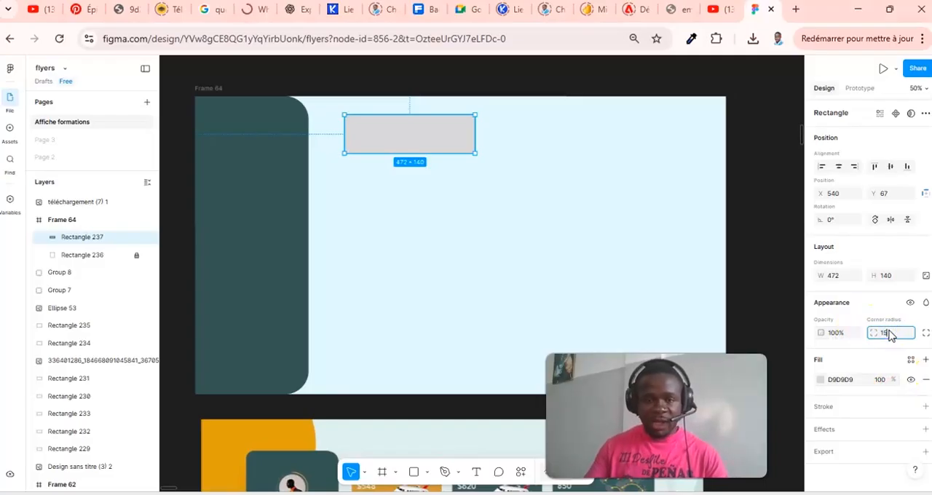
{"action": "left_click", "coordinate": [789, 237]}
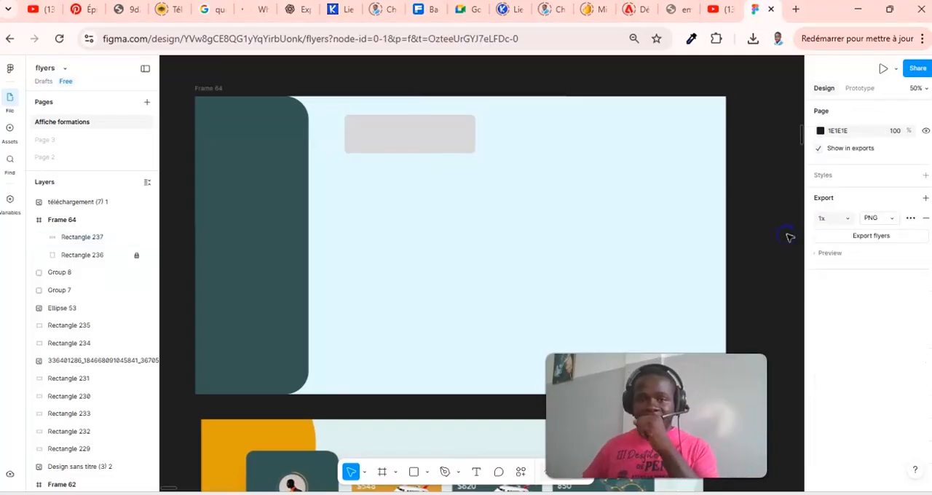
- Resize the card rectangle to 384 × 140 and duplicate it twice to form a row of three cards with 60 px gaps
{"action": "left_click", "coordinate": [446, 132]}
{"action": "left_click_drag", "start_coordinate": [474, 138], "coordinate": [646, 139]}
{"action": "key", "text": "ctrl+c"}
{"action": "key", "text": "ctrl+v"}
{"action": "key", "text": "ctrl+c"}
{"action": "key", "text": "ctrl+v"}
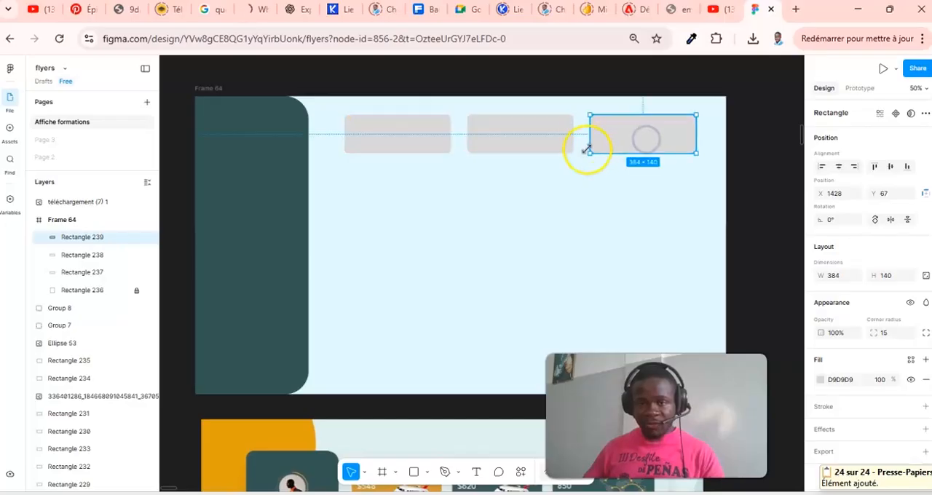
{"action": "left_click", "coordinate": [772, 212]}
{"action": "scroll", "coordinate": [681, 226], "scroll_direction": "down", "scroll_amount": 5}
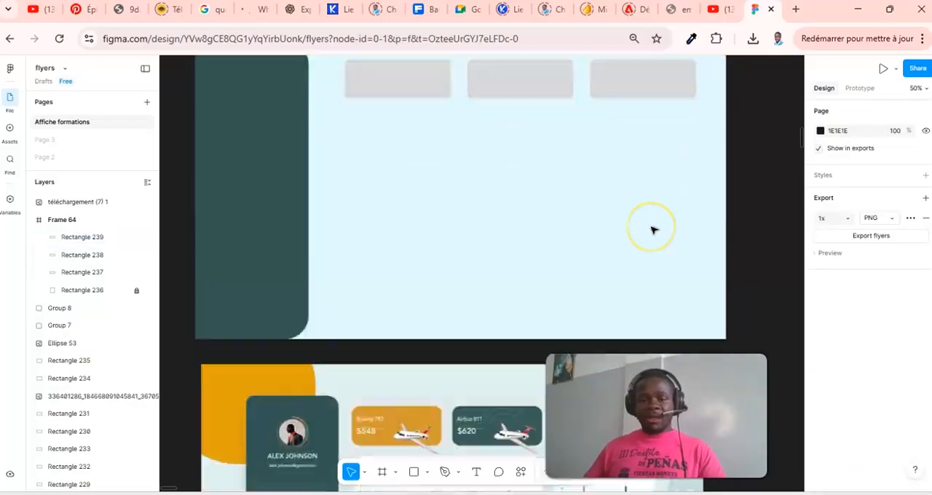
- Fill all three cards with the dark green 3D5653 sampled from the sidebar rectangle of Frame 64
{"action": "scroll", "coordinate": [652, 229], "scroll_direction": "up", "scroll_amount": 4}
{"action": "left_click", "coordinate": [407, 130]}
{"action": "left_click", "coordinate": [512, 137], "text": "shift"}
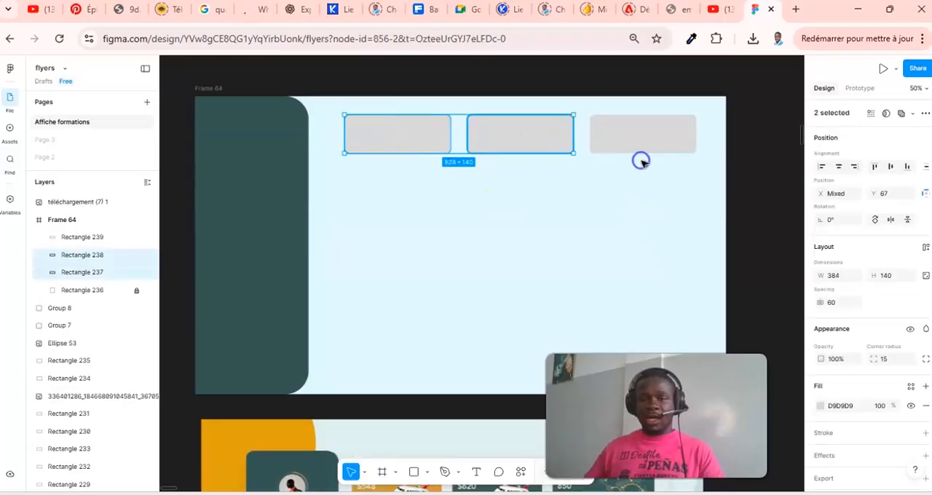
{"action": "left_click", "coordinate": [656, 137], "text": "shift"}
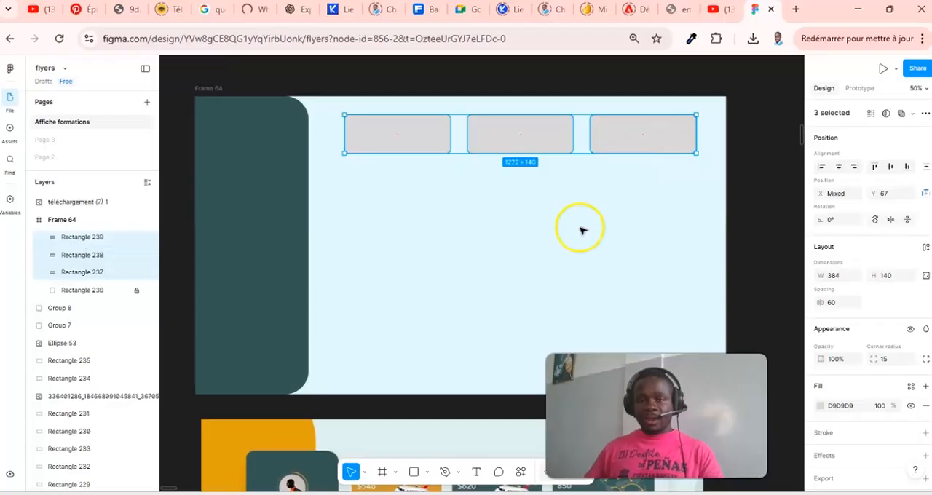
{"action": "scroll", "coordinate": [886, 259], "scroll_direction": "down", "scroll_amount": 1}
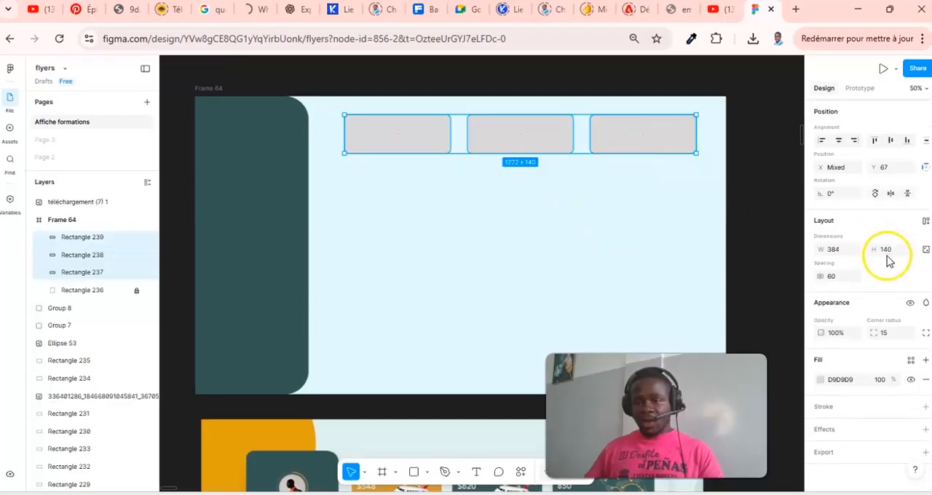
{"action": "left_click", "coordinate": [823, 382]}
{"action": "scroll", "coordinate": [605, 313], "scroll_direction": "down", "scroll_amount": 3}
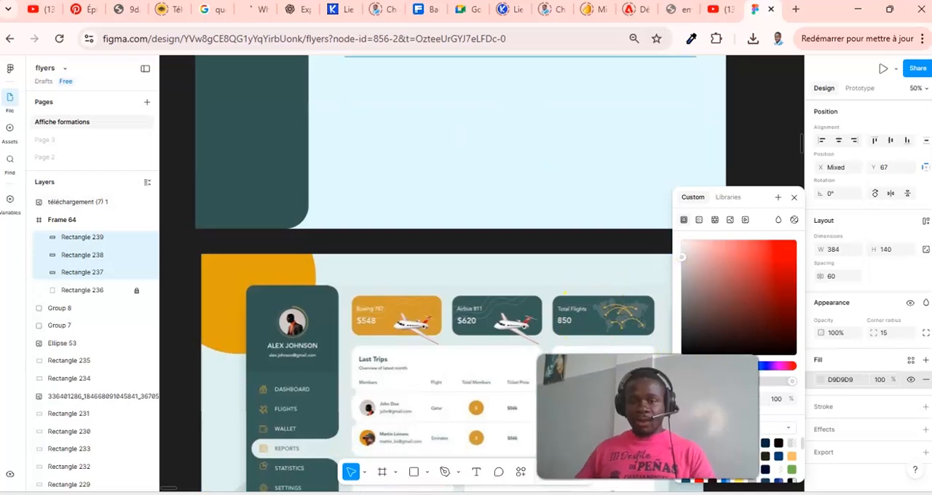
{"action": "left_click", "coordinate": [687, 373]}
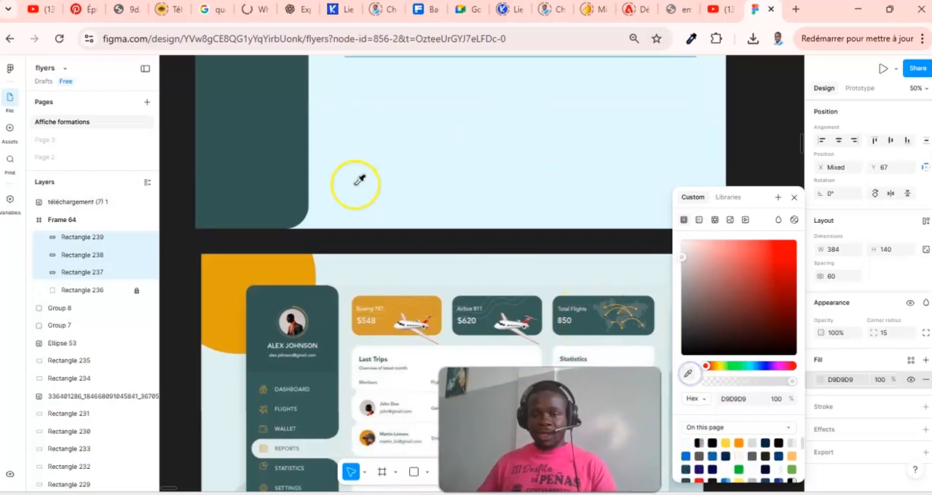
{"action": "left_click", "coordinate": [270, 169]}
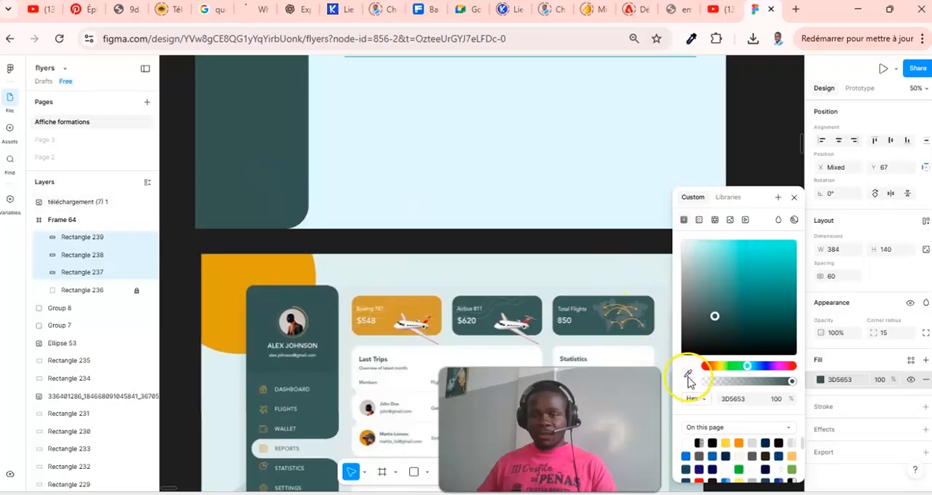
{"action": "scroll", "coordinate": [634, 104], "scroll_direction": "up", "scroll_amount": 3}
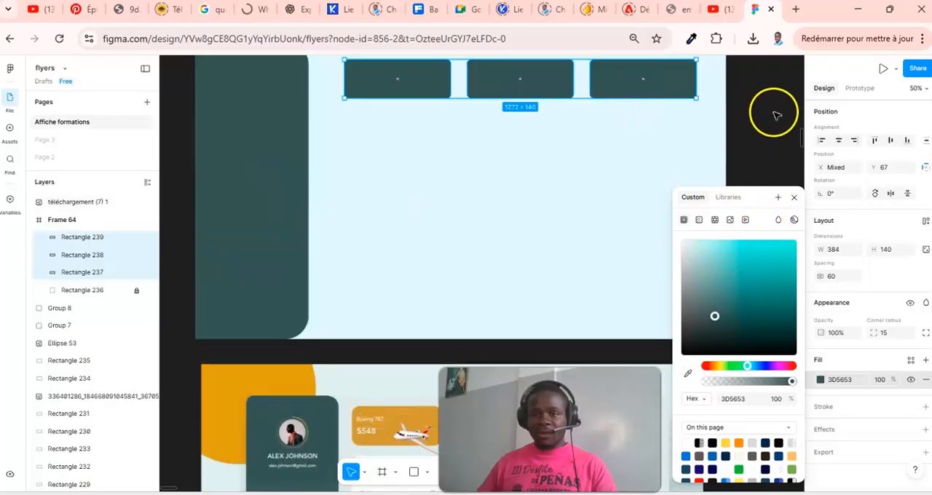
{"action": "left_click", "coordinate": [730, 134]}
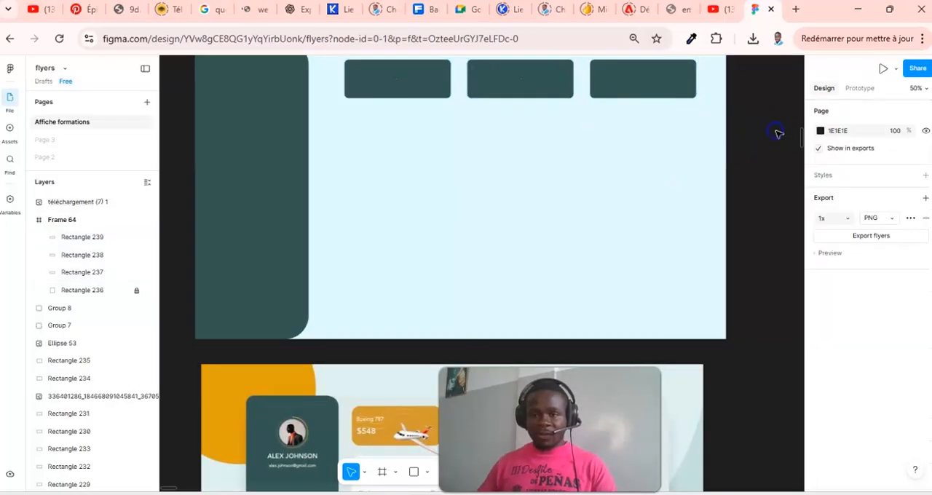
- Duplicate the first green card below itself and enlarge the copy to about 828 × 384, spanning the width of the first two cards
{"action": "scroll", "coordinate": [562, 156], "scroll_direction": "up", "scroll_amount": 3}
{"action": "scroll", "coordinate": [565, 158], "scroll_direction": "down", "scroll_amount": 3}
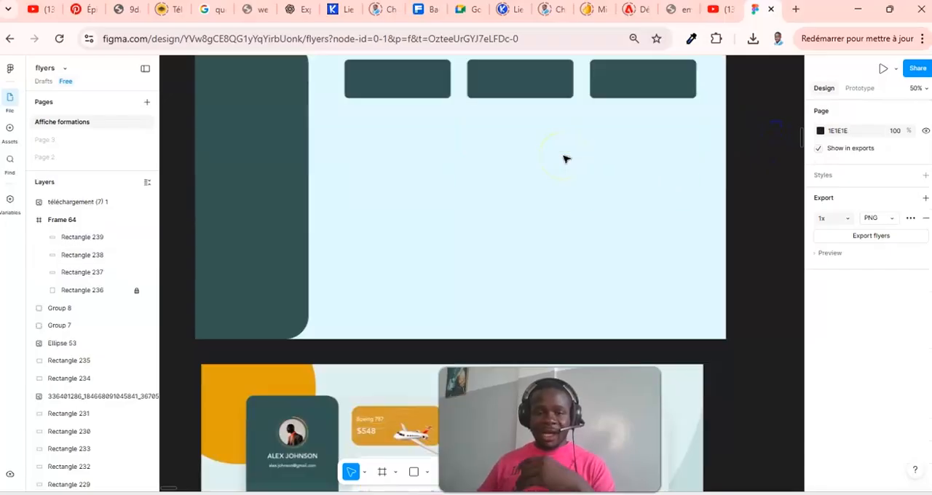
{"action": "scroll", "coordinate": [579, 172], "scroll_direction": "down", "scroll_amount": 8}
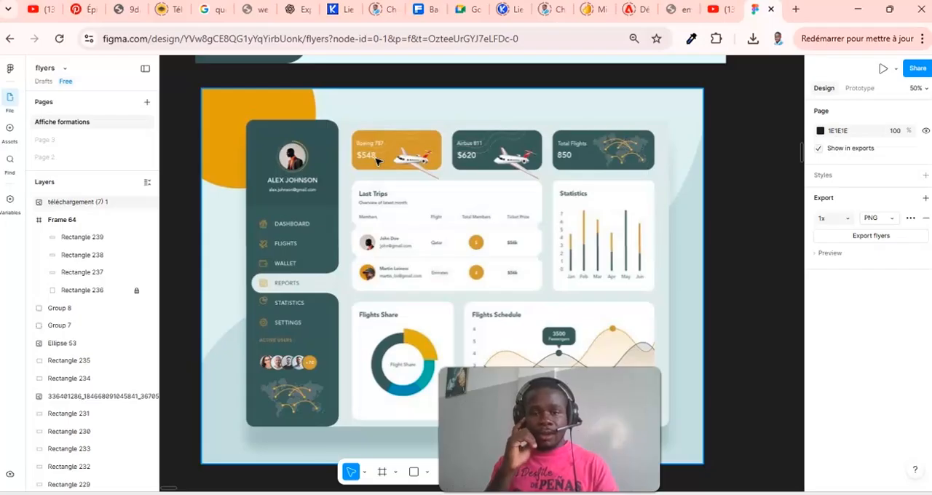
{"action": "scroll", "coordinate": [378, 190], "scroll_direction": "up", "scroll_amount": 5}
{"action": "left_click", "coordinate": [405, 99]}
{"action": "key", "text": "ctrl+c"}
{"action": "left_click_drag", "start_coordinate": [407, 100], "coordinate": [575, 225]}
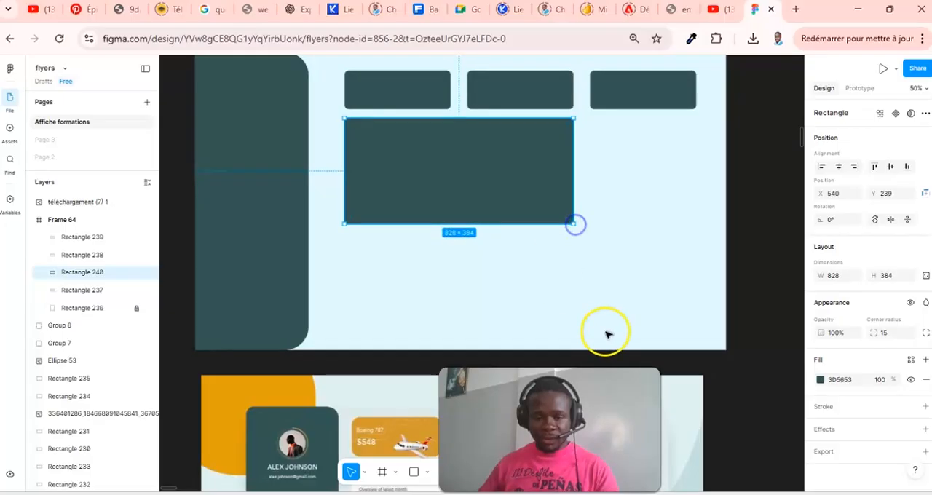
- Move the three top cards and the large card up together so the large card sits at Y 220
{"action": "scroll", "coordinate": [607, 333], "scroll_direction": "down", "scroll_amount": 4}
{"action": "scroll", "coordinate": [462, 308], "scroll_direction": "down", "scroll_amount": 2}
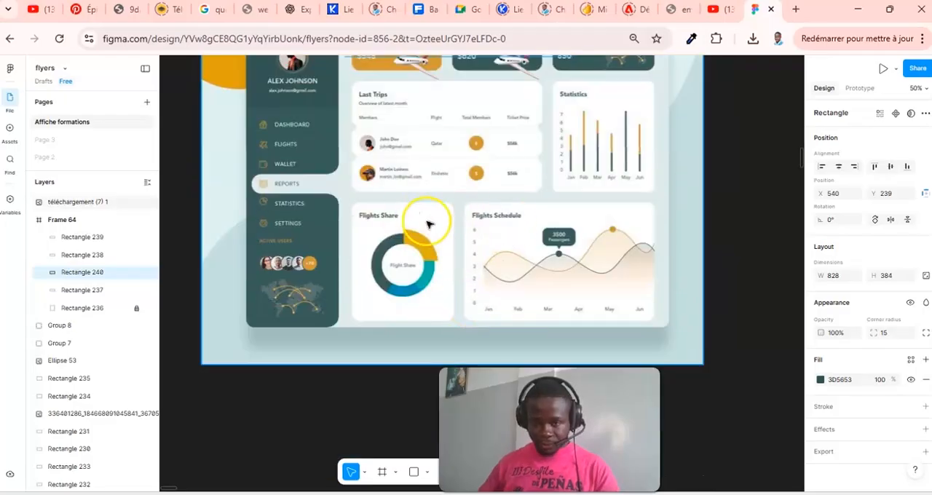
{"action": "scroll", "coordinate": [562, 188], "scroll_direction": "up", "scroll_amount": 6}
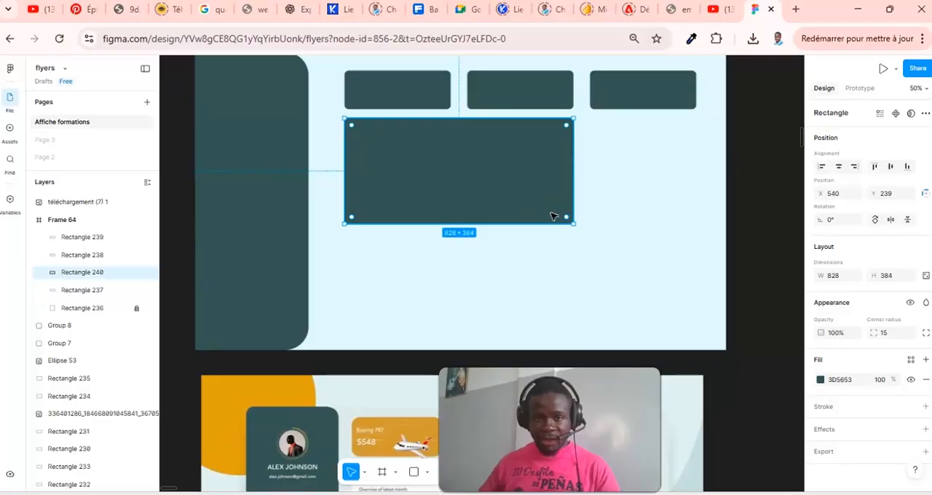
{"action": "scroll", "coordinate": [553, 217], "scroll_direction": "up", "scroll_amount": 2}
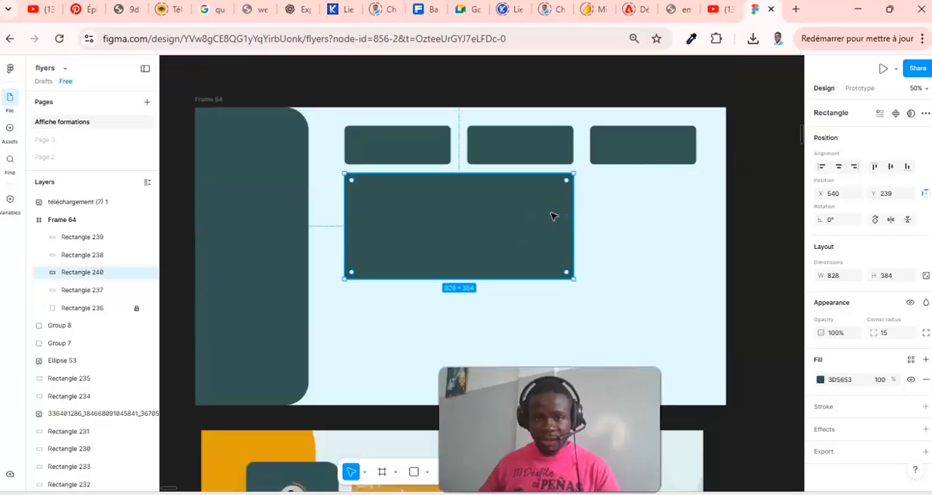
{"action": "left_click", "coordinate": [431, 152], "text": "shift"}
{"action": "left_click", "coordinate": [518, 166], "text": "shift"}
{"action": "left_click", "coordinate": [643, 158], "text": "shift"}
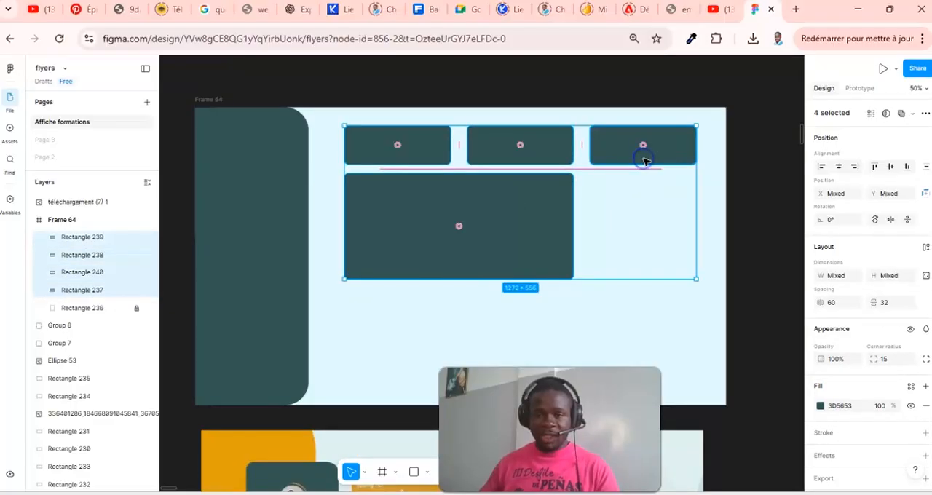
{"action": "key", "text": "Up"}
{"action": "key", "text": "Up"}
{"action": "key", "text": "Up"}
{"action": "key", "text": "Up"}
{"action": "key", "text": "Up"}
{"action": "key", "text": "Up"}
{"action": "key", "text": "Up"}
{"action": "key", "text": "Up"}
{"action": "key", "text": "Up"}
{"action": "key", "text": "Up"}
{"action": "key", "text": "Up"}
{"action": "key", "text": "Up"}
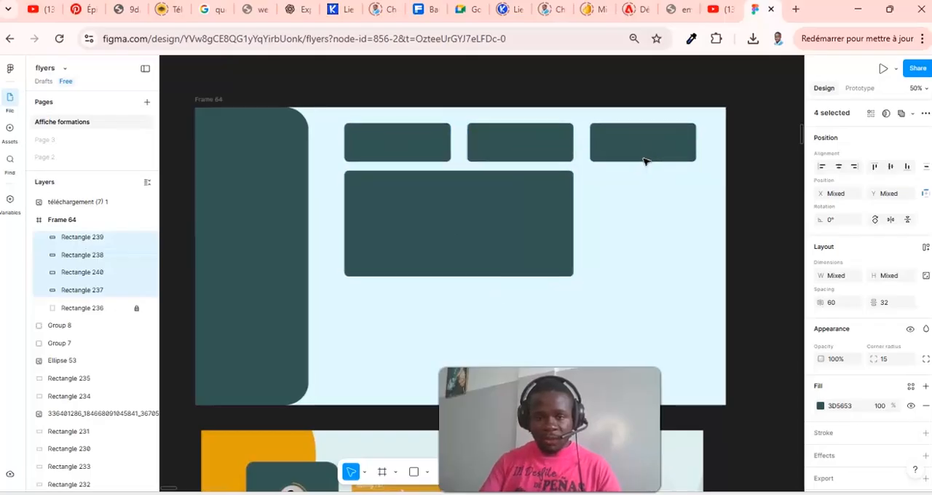
{"action": "key", "text": "Up"}
{"action": "key", "text": "Up"}
{"action": "key", "text": "Up"}
{"action": "key", "text": "Up"}
{"action": "key", "text": "Up"}
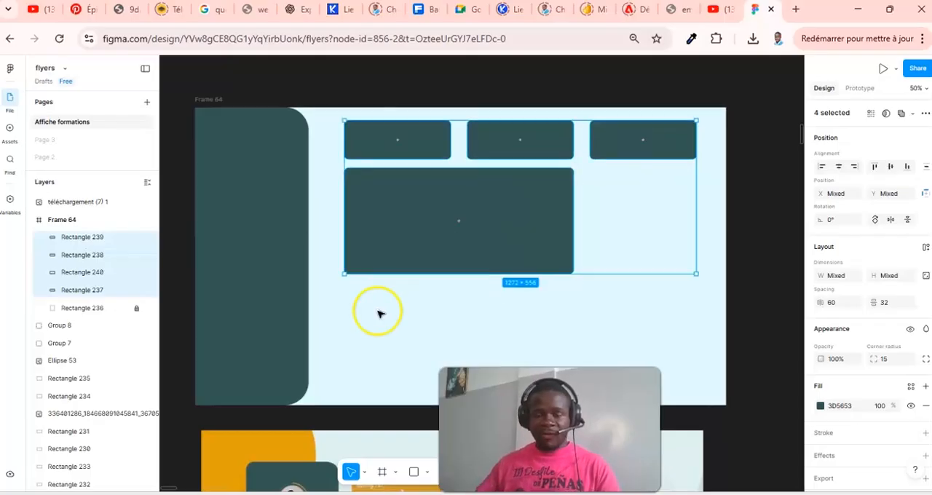
{"action": "left_click", "coordinate": [772, 328]}
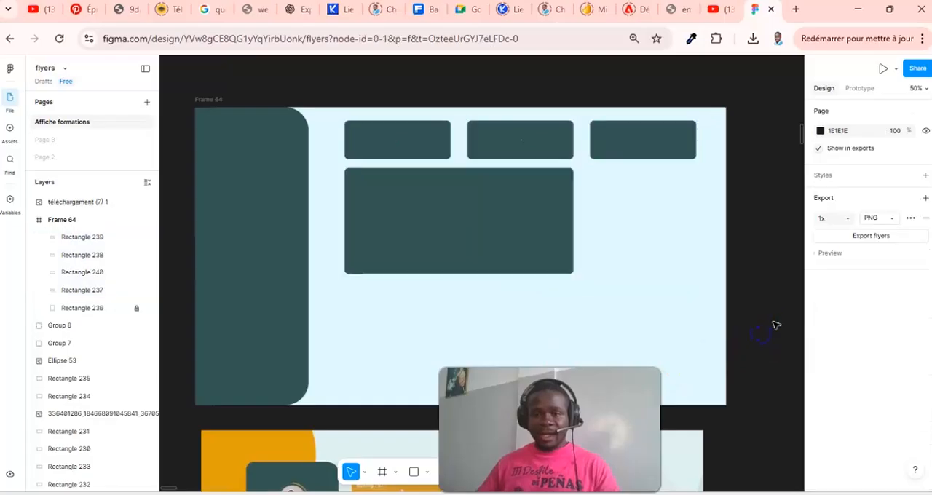
- Fill the large 828 × 384 card with white FFFFFF
{"action": "left_click", "coordinate": [498, 210]}
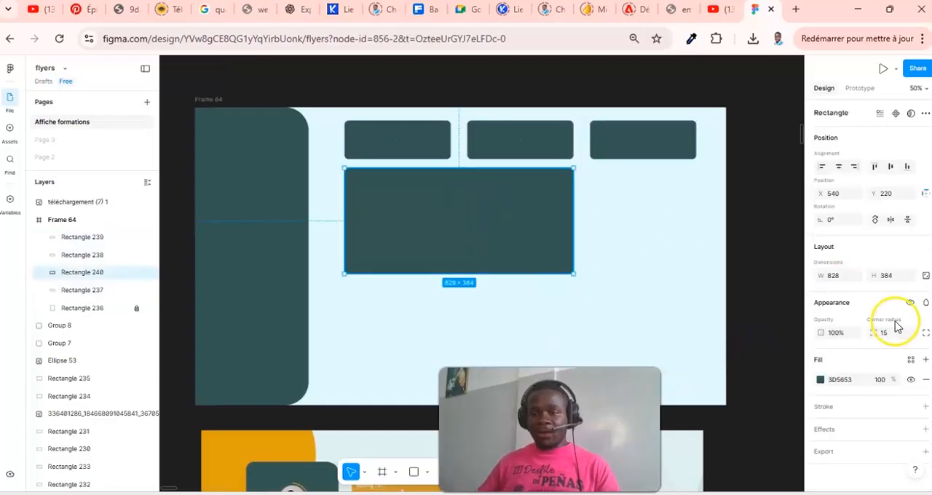
{"action": "left_click", "coordinate": [821, 380]}
{"action": "left_click_drag", "start_coordinate": [725, 324], "coordinate": [667, 215]}
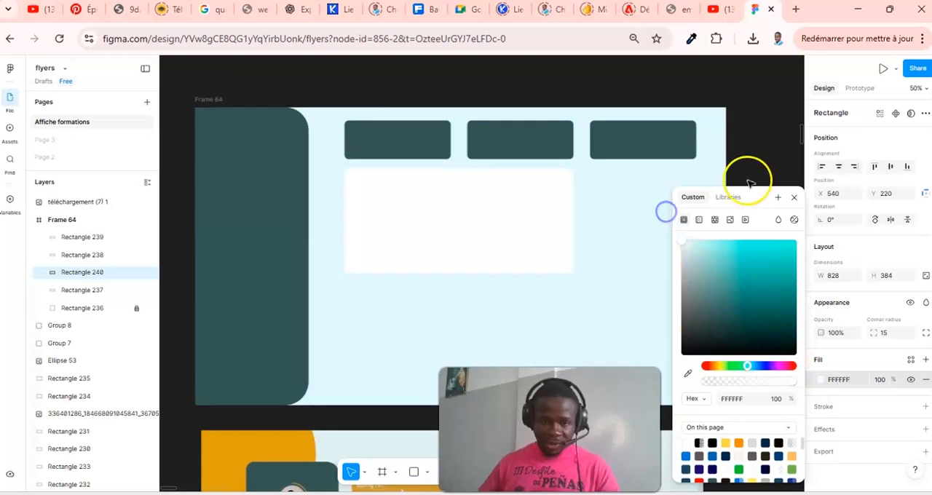
{"action": "left_click", "coordinate": [795, 199]}
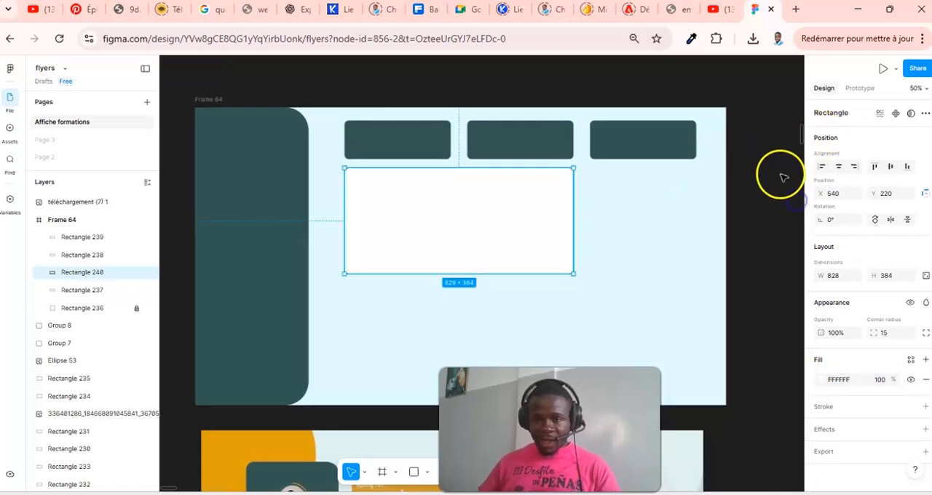
{"action": "left_click", "coordinate": [780, 172]}
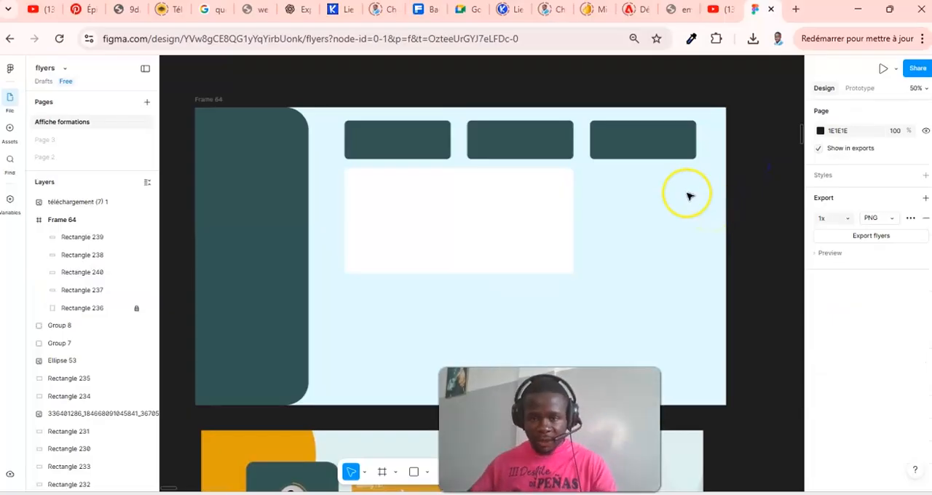
- Duplicate the large white card and resize the copy to 384 × 384, aligned beneath the third green card
{"action": "scroll", "coordinate": [689, 197], "scroll_direction": "down", "scroll_amount": 2}
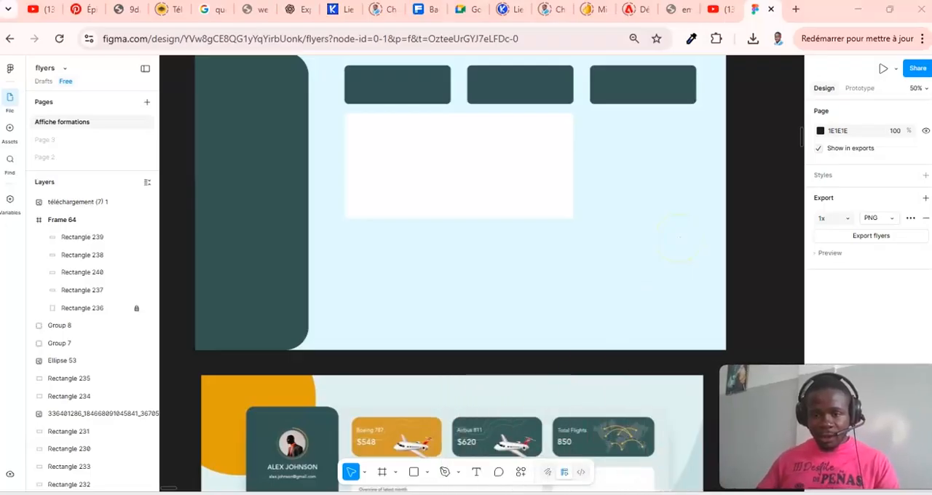
{"action": "scroll", "coordinate": [586, 384], "scroll_direction": "down", "scroll_amount": 4}
{"action": "scroll", "coordinate": [587, 383], "scroll_direction": "down", "scroll_amount": 4}
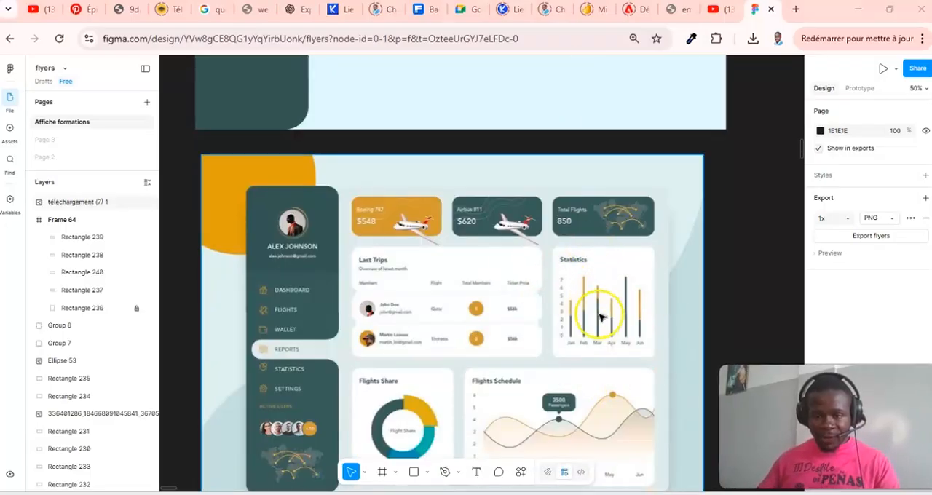
{"action": "scroll", "coordinate": [604, 295], "scroll_direction": "up", "scroll_amount": 10}
{"action": "left_click", "coordinate": [457, 199]}
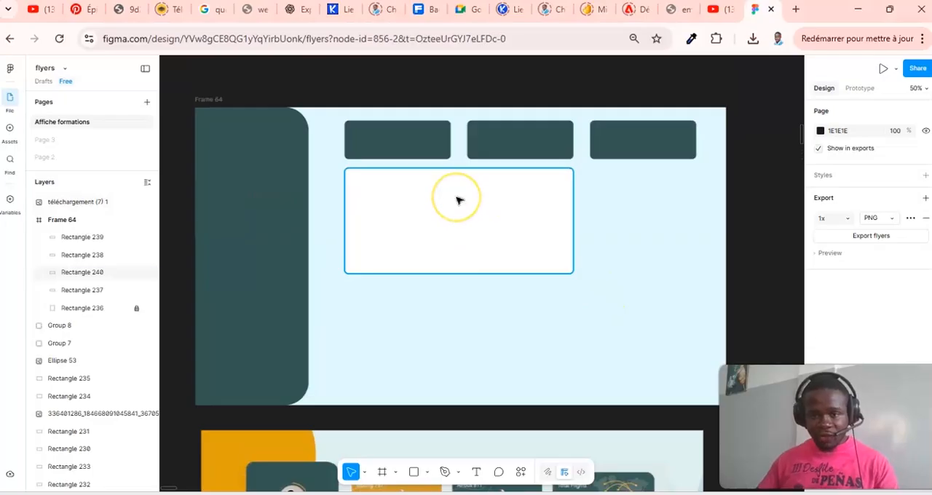
{"action": "left_click_drag", "start_coordinate": [457, 201], "coordinate": [571, 214]}
{"action": "left_click_drag", "start_coordinate": [504, 213], "coordinate": [589, 214]}
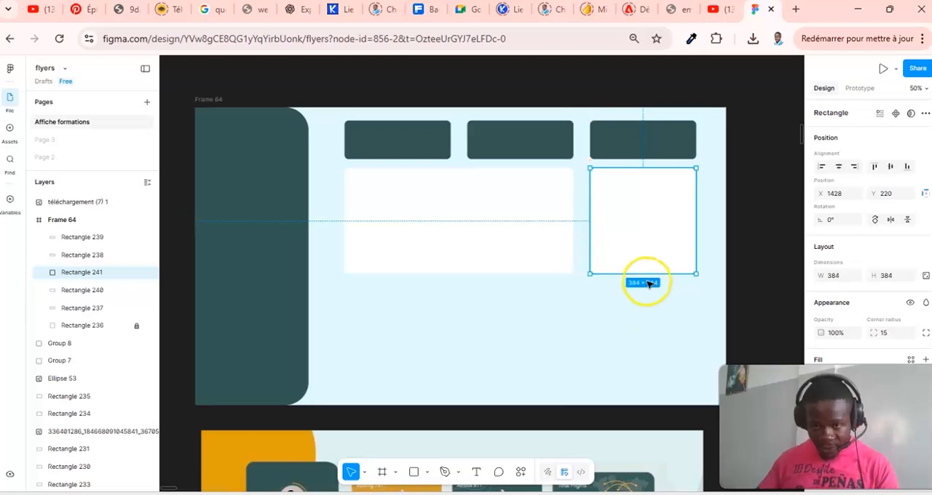
{"action": "left_click", "coordinate": [756, 265]}
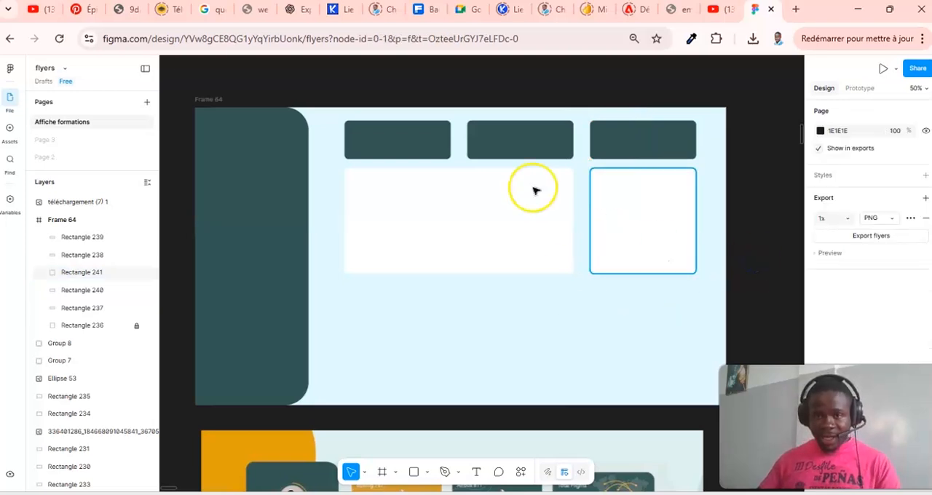
- Duplicate the wide 828 × 384 white card and place the copy in the lower row at X 984, Y 652
{"action": "scroll", "coordinate": [518, 304], "scroll_direction": "down", "scroll_amount": 5}
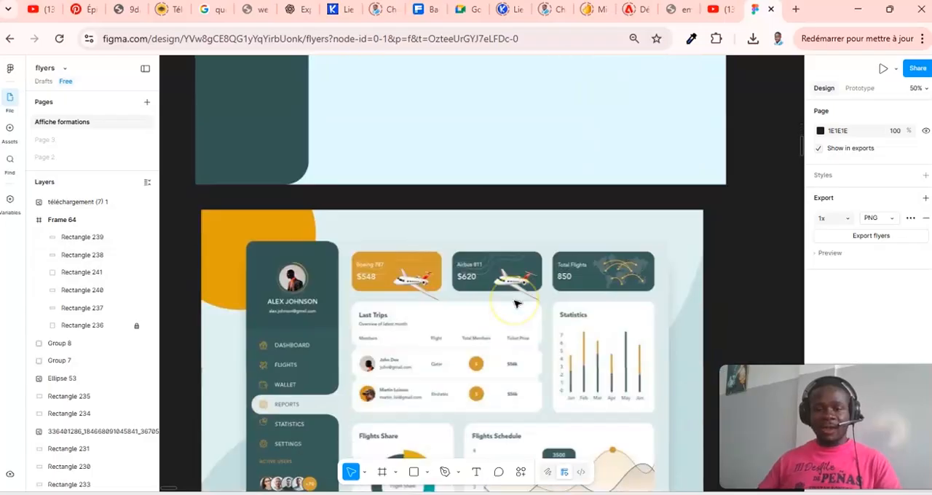
{"action": "scroll", "coordinate": [516, 304], "scroll_direction": "up", "scroll_amount": 3}
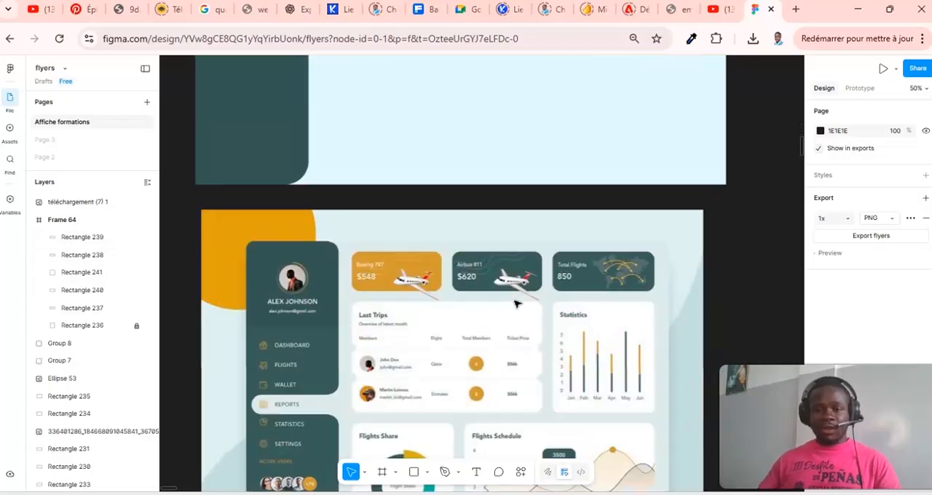
{"action": "scroll", "coordinate": [514, 295], "scroll_direction": "up", "scroll_amount": 5}
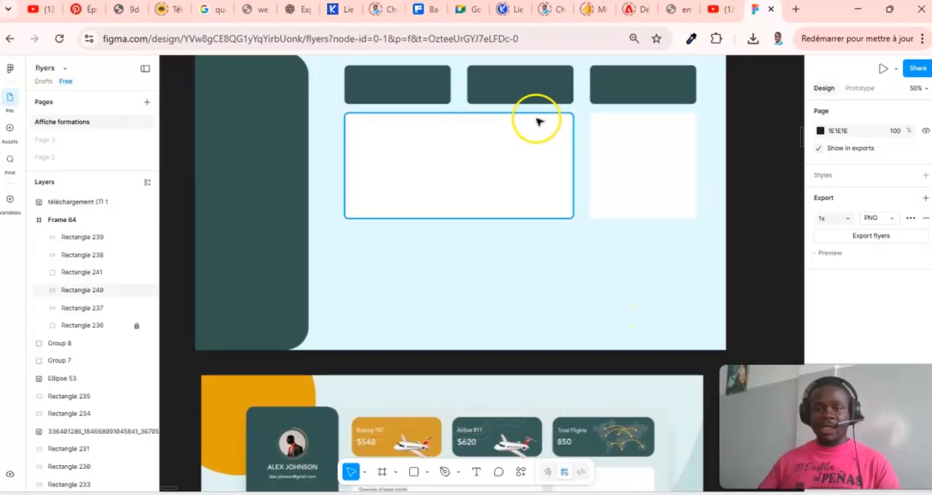
{"action": "left_click", "coordinate": [440, 139]}
{"action": "left_click_drag", "start_coordinate": [442, 142], "coordinate": [578, 269]}
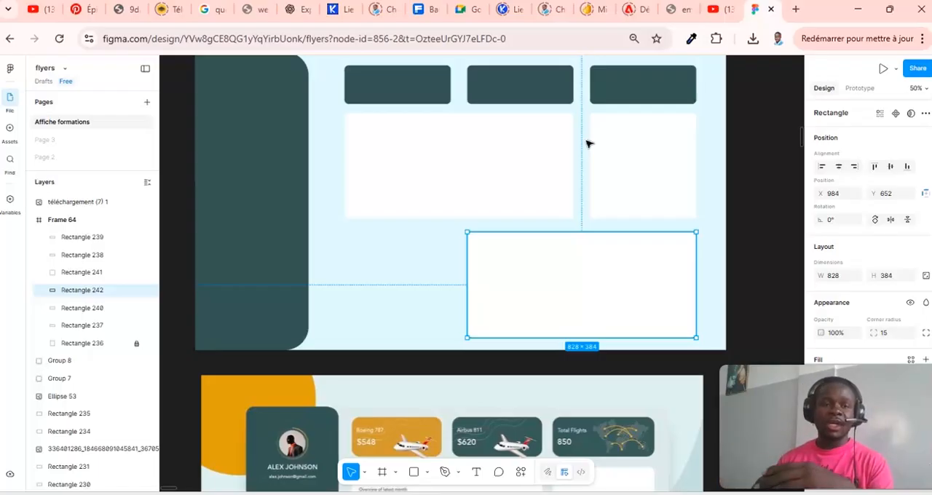
- Duplicate the 384 × 384 white card and place the copy in the lower row at X 540, Y 652
{"action": "scroll", "coordinate": [585, 135], "scroll_direction": "down", "scroll_amount": 1}
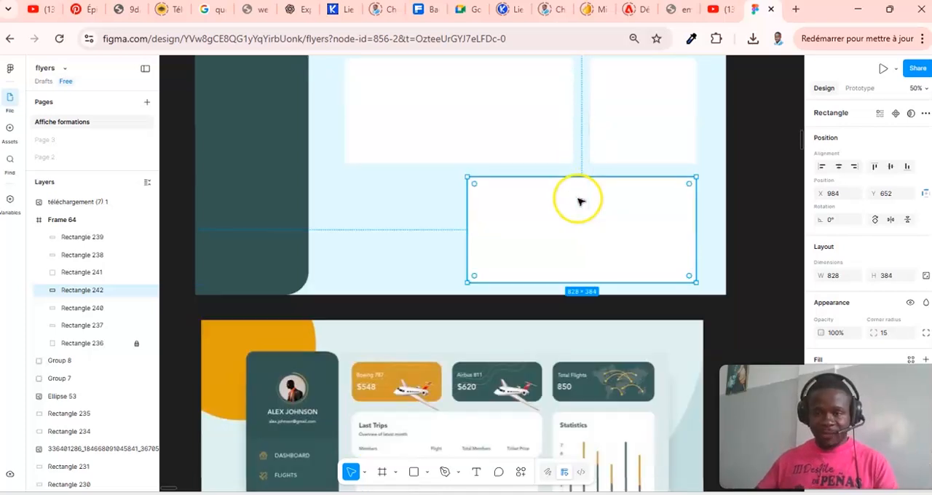
{"action": "left_click", "coordinate": [657, 111]}
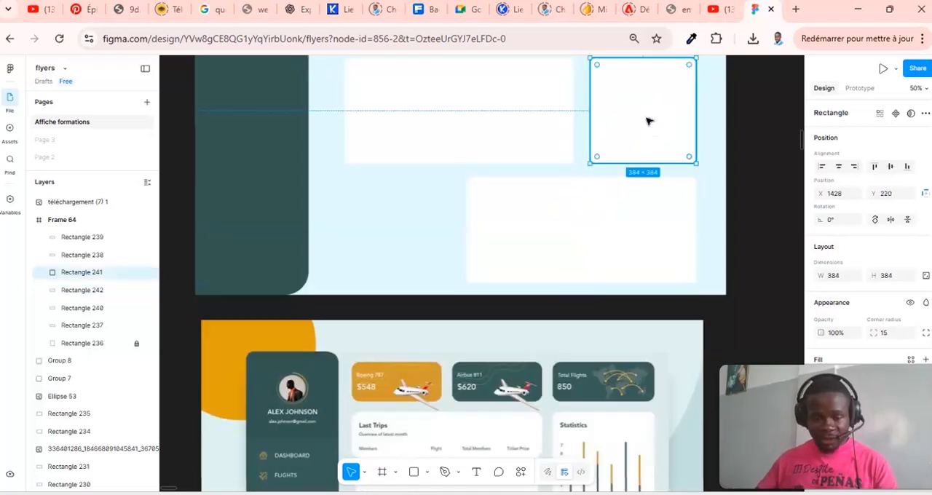
{"action": "left_click_drag", "start_coordinate": [665, 102], "coordinate": [418, 217]}
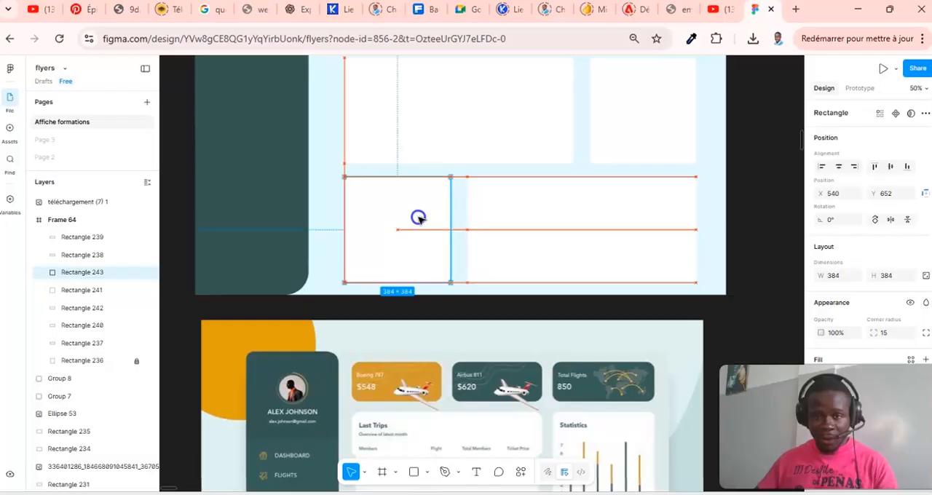
{"action": "left_click", "coordinate": [751, 201]}
{"action": "scroll", "coordinate": [650, 179], "scroll_direction": "up", "scroll_amount": 3}
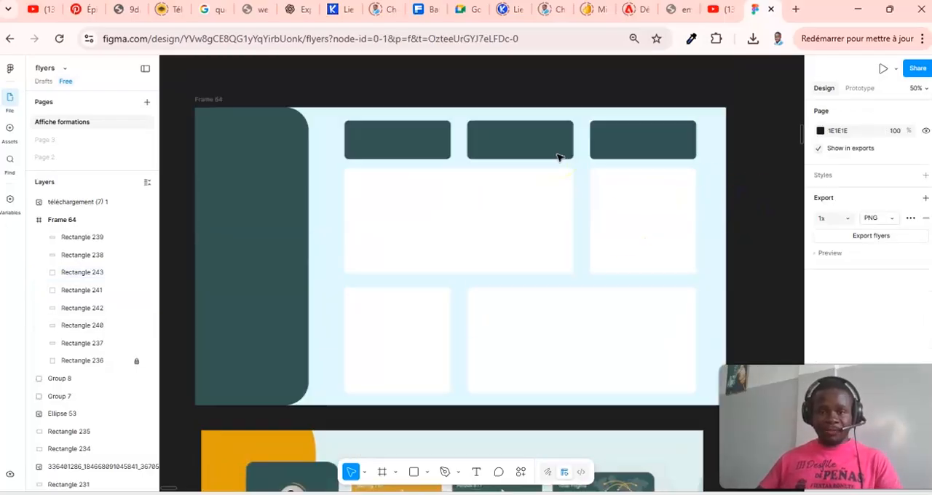
- Draw a 178 × 178 circle near the top of the green sidebar at X 104, Y 48 for the profile photo
{"action": "scroll", "coordinate": [581, 169], "scroll_direction": "down", "scroll_amount": 8}
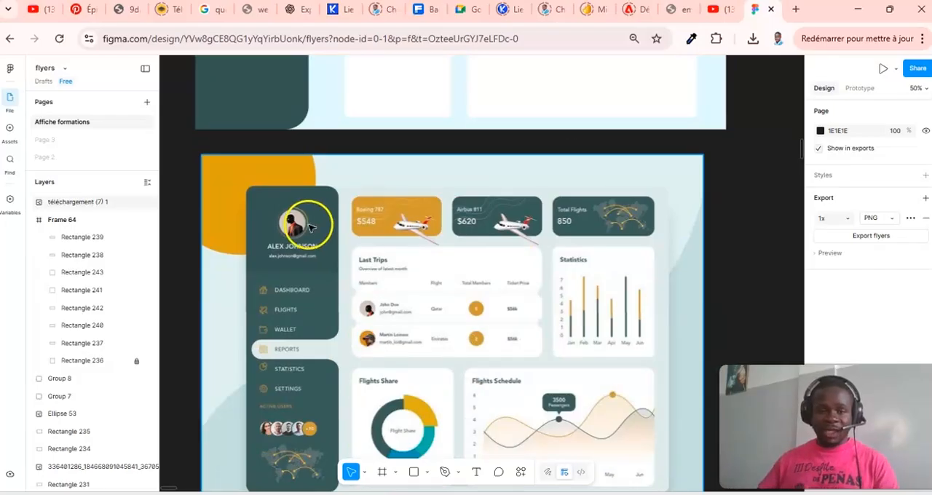
{"action": "scroll", "coordinate": [404, 229], "scroll_direction": "up", "scroll_amount": 8}
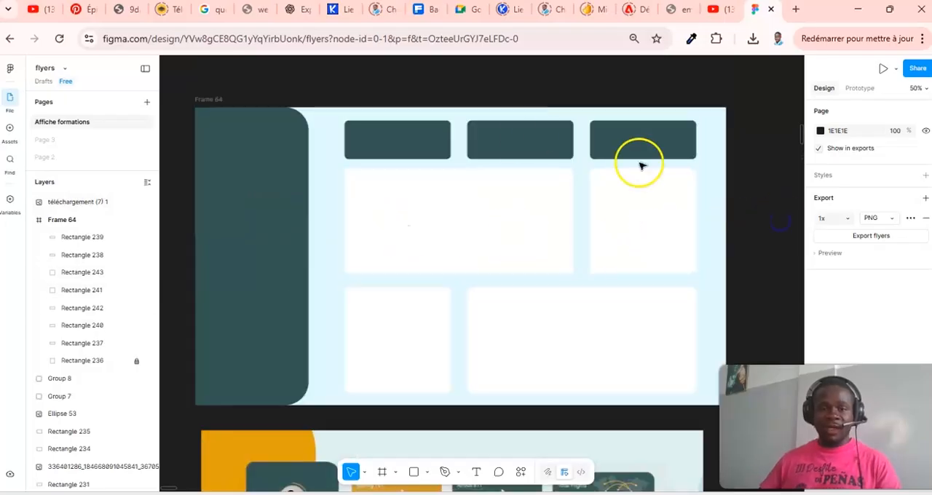
{"action": "left_click", "coordinate": [428, 473]}
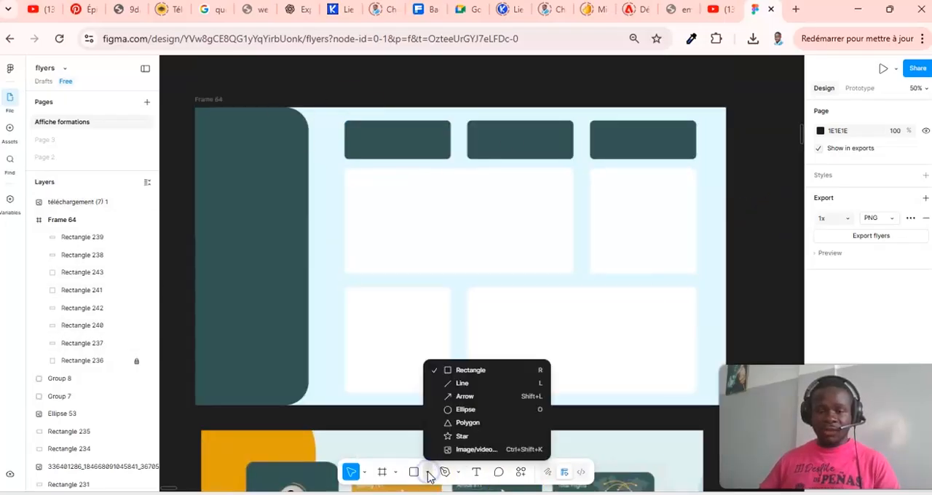
{"action": "left_click", "coordinate": [475, 413]}
{"action": "mouse_move", "coordinate": [220, 131]}
{"action": "left_mouse_down"}
{"action": "mouse_move", "coordinate": [277, 179]}
{"action": "mouse_move", "coordinate": [246, 157]}
{"action": "left_mouse_up"}
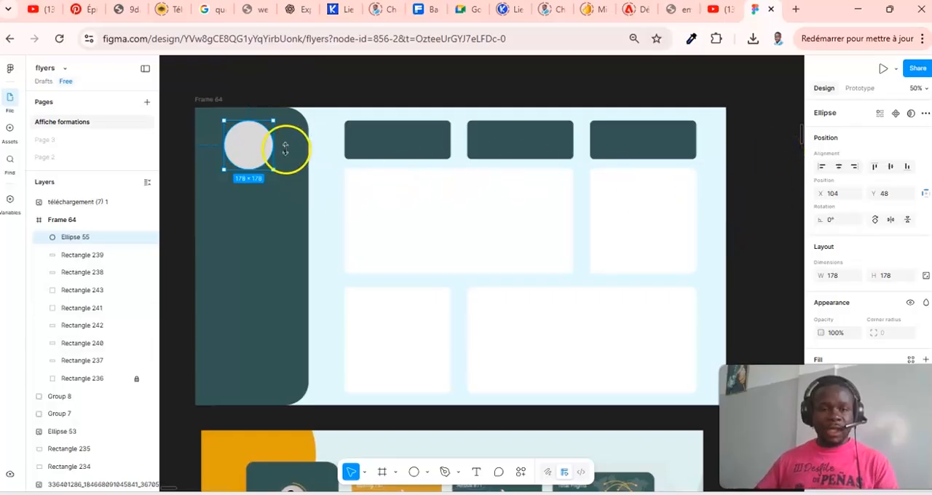
- Import the image Design sans titre (3) 2.png from Downloads and place it as the sidebar circle's fill
{"action": "scroll", "coordinate": [306, 208], "scroll_direction": "down", "scroll_amount": 3}
{"action": "scroll", "coordinate": [305, 208], "scroll_direction": "up", "scroll_amount": 3}
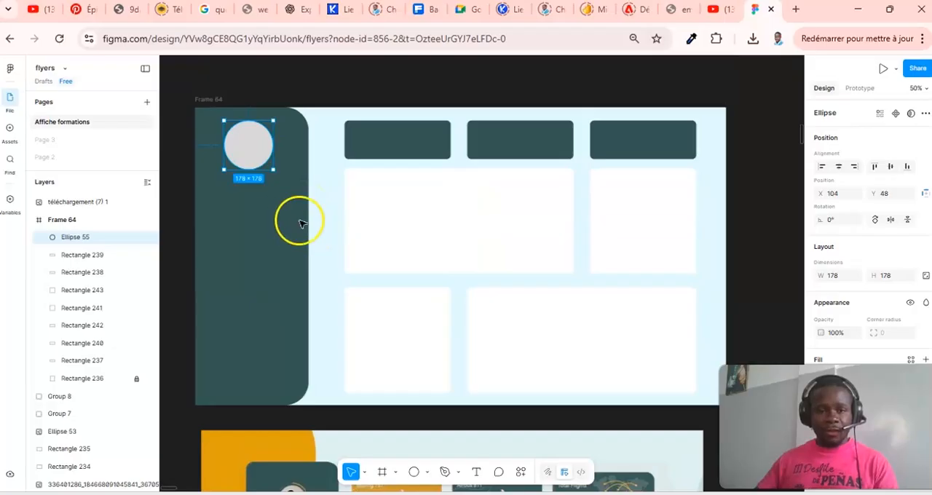
{"action": "scroll", "coordinate": [451, 328], "scroll_direction": "down", "scroll_amount": 12}
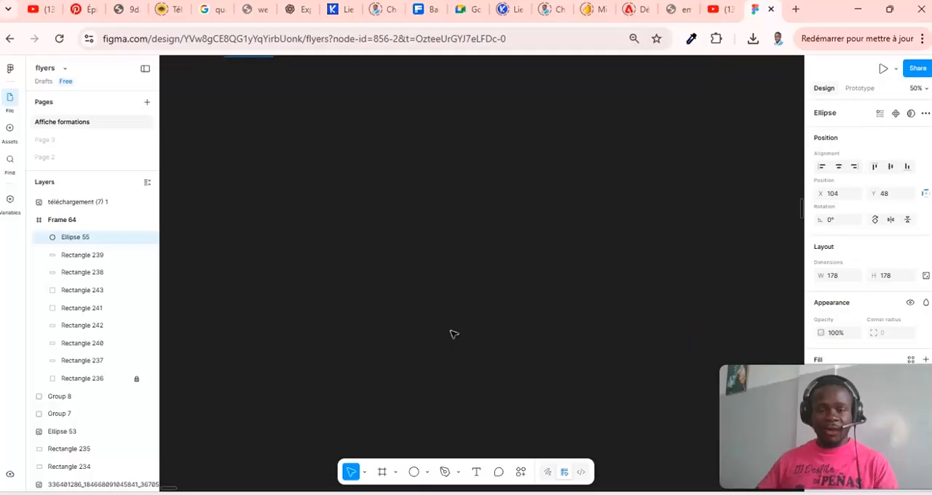
{"action": "scroll", "coordinate": [451, 333], "scroll_direction": "up", "scroll_amount": 12}
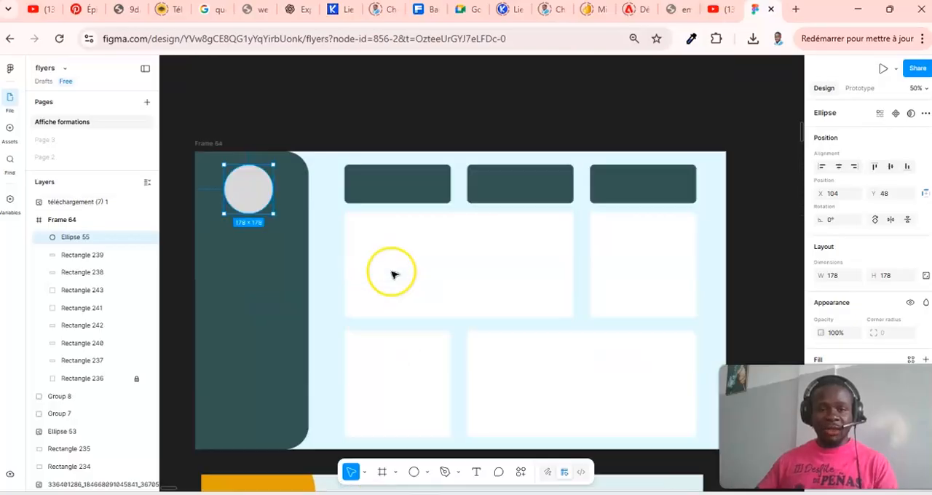
{"action": "left_click", "coordinate": [427, 472]}
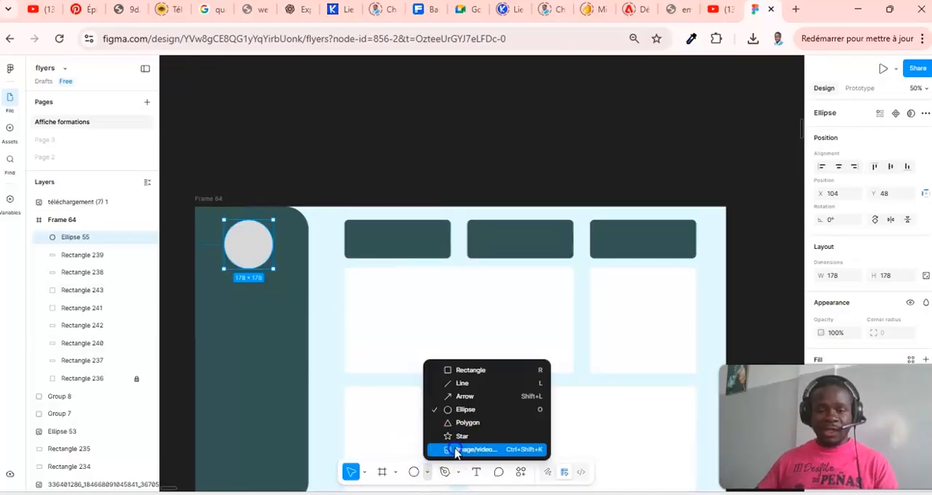
{"action": "left_click", "coordinate": [456, 450]}
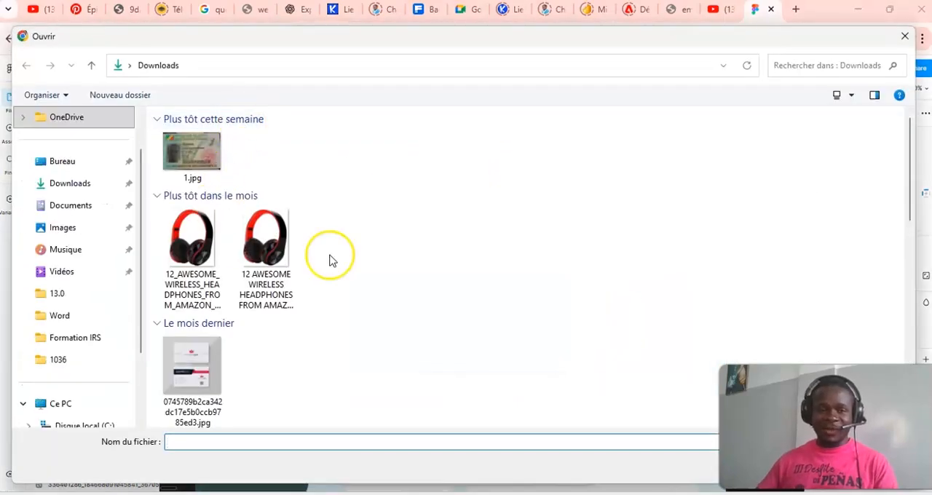
{"action": "scroll", "coordinate": [333, 258], "scroll_direction": "down", "scroll_amount": 5}
{"action": "scroll", "coordinate": [551, 256], "scroll_direction": "up", "scroll_amount": 2}
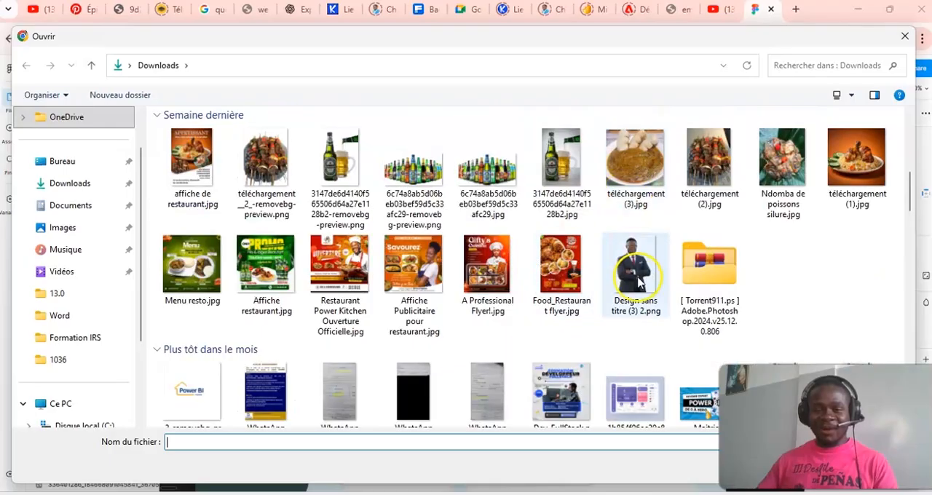
{"action": "left_click", "coordinate": [636, 276]}
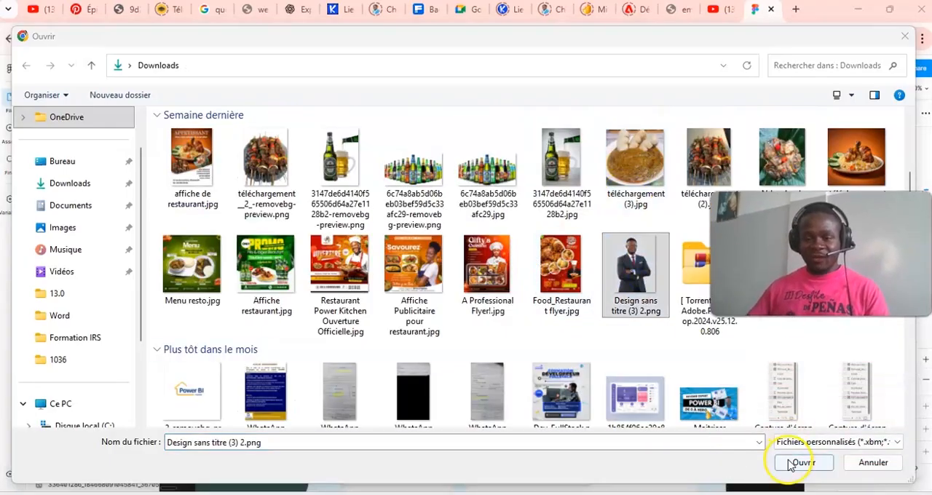
{"action": "left_click", "coordinate": [802, 462]}
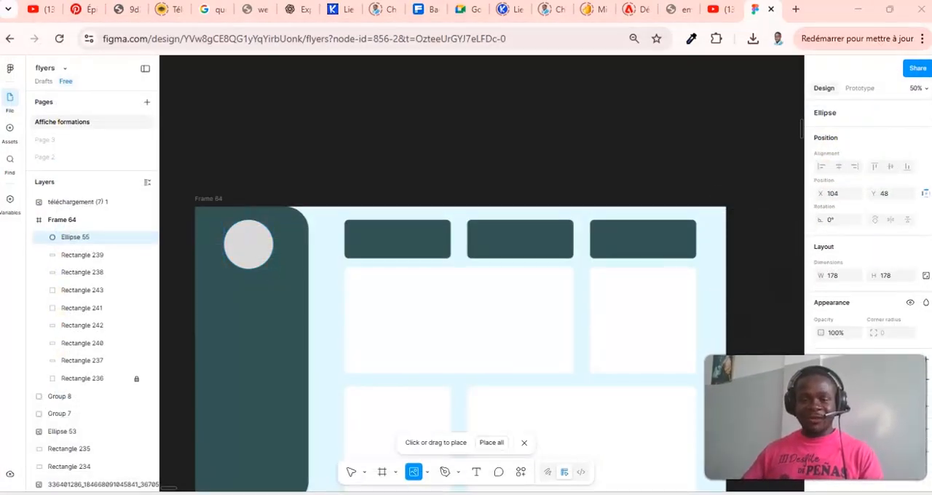
{"action": "left_click", "coordinate": [251, 241]}
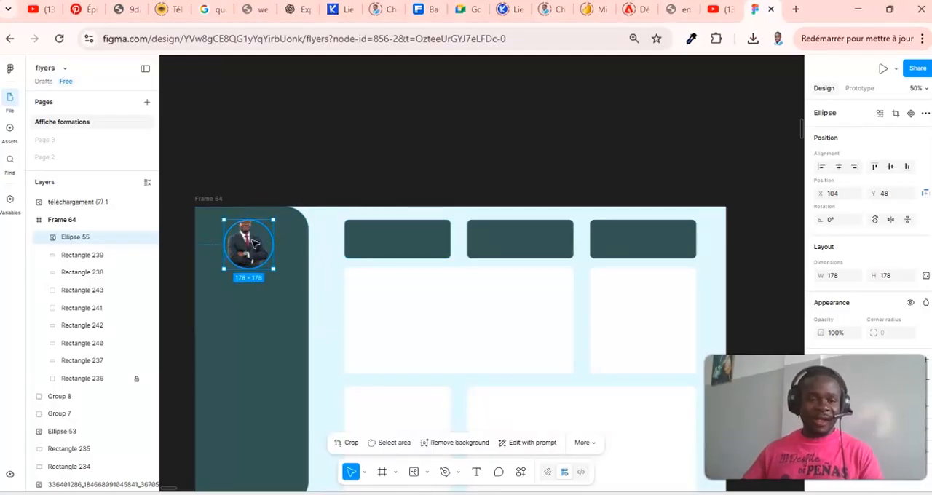
- Try to shift the photo upward inside the sidebar's profile circle
{"action": "double_click", "coordinate": [254, 243]}
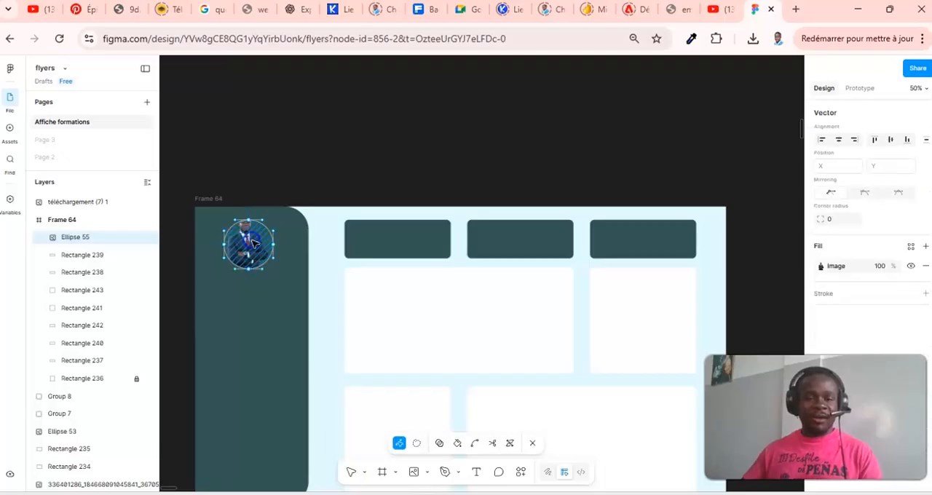
{"action": "key", "text": "Escape"}
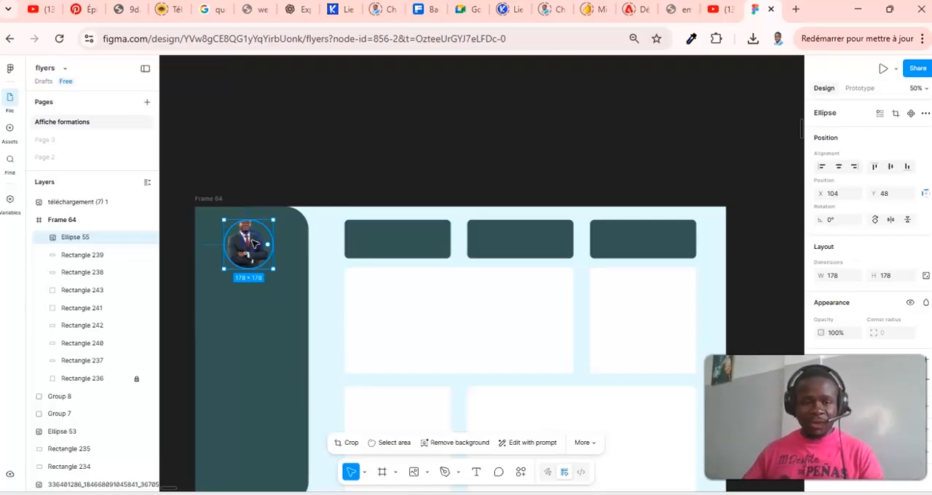
{"action": "left_click_drag", "start_coordinate": [254, 245], "coordinate": [253, 239]}
{"action": "key", "text": "Up"}
{"action": "key", "text": "Up"}
{"action": "key", "text": "Up"}
{"action": "key", "text": "Return"}
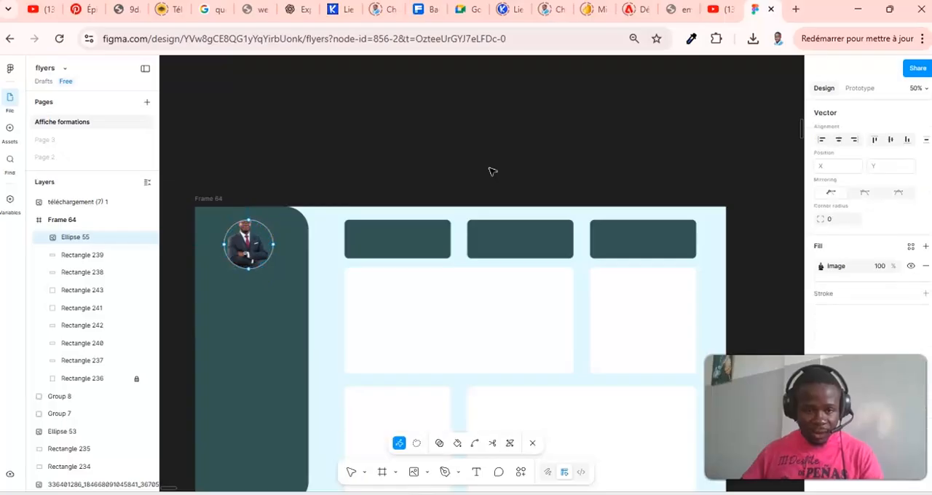
{"action": "key", "text": "Escape"}
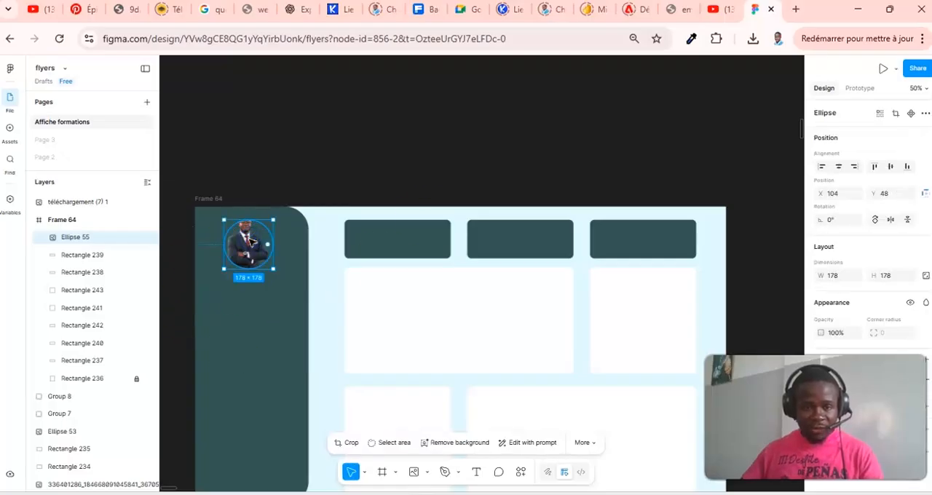
{"action": "double_click", "coordinate": [250, 242]}
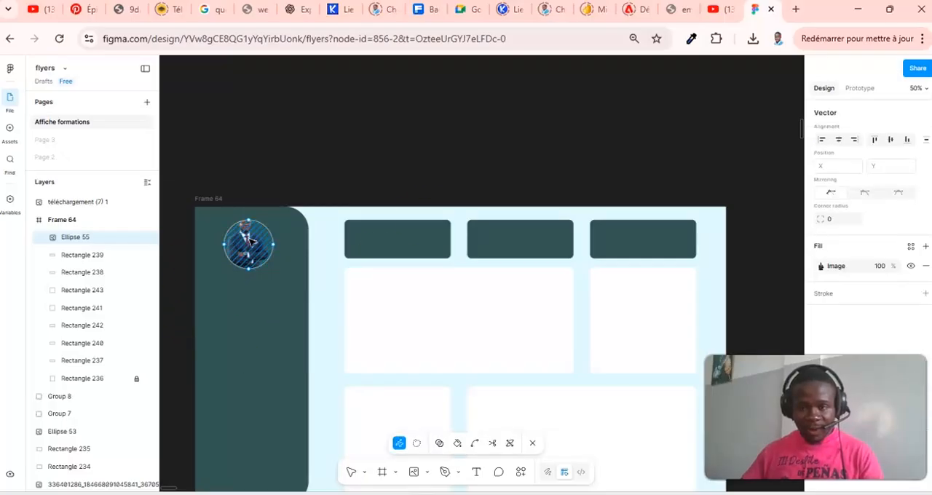
{"action": "key", "text": "Escape"}
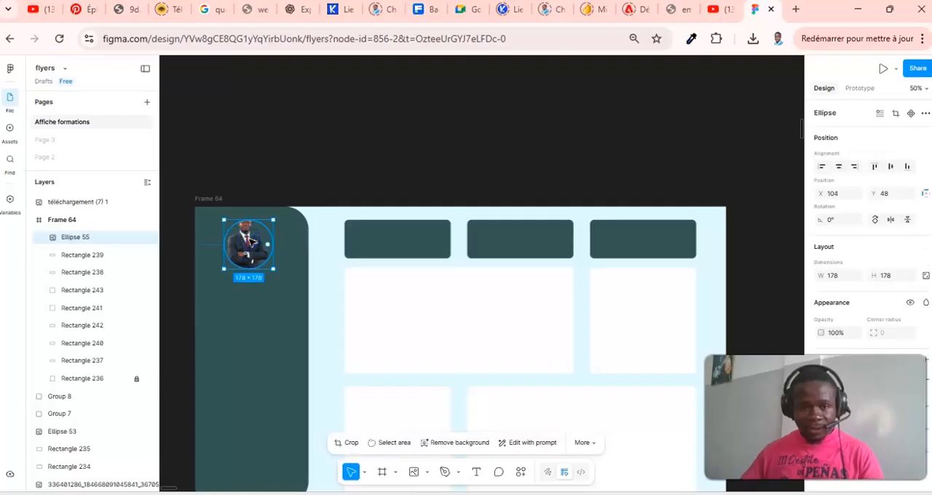
{"action": "scroll", "coordinate": [618, 306], "scroll_direction": "down", "scroll_amount": 2}
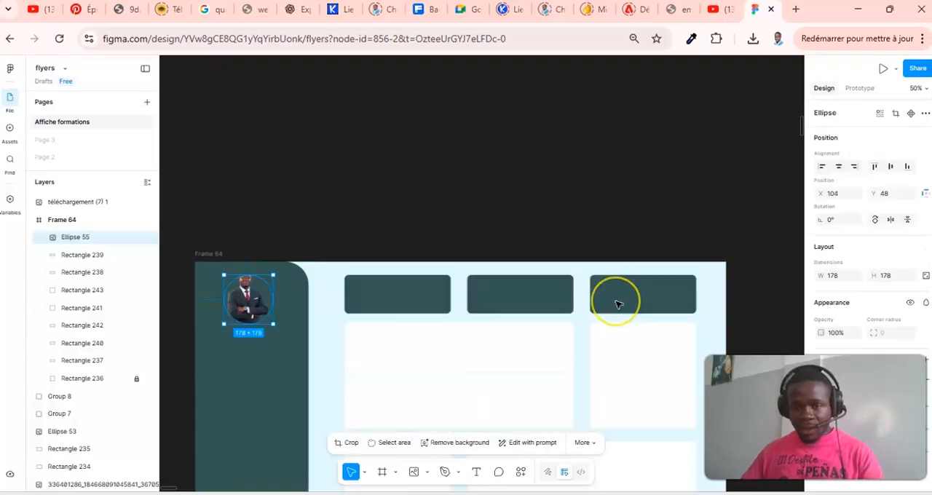
{"action": "scroll", "coordinate": [618, 304], "scroll_direction": "down", "scroll_amount": 2}
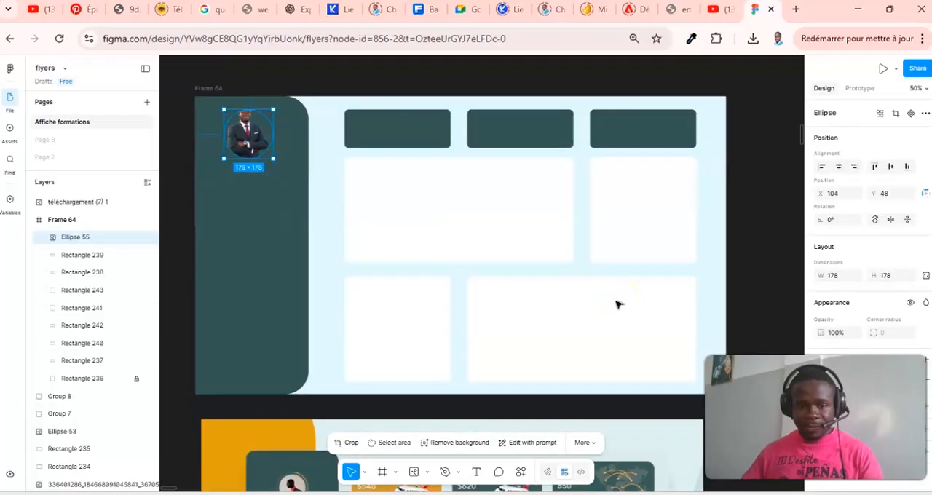
{"action": "double_click", "coordinate": [247, 131]}
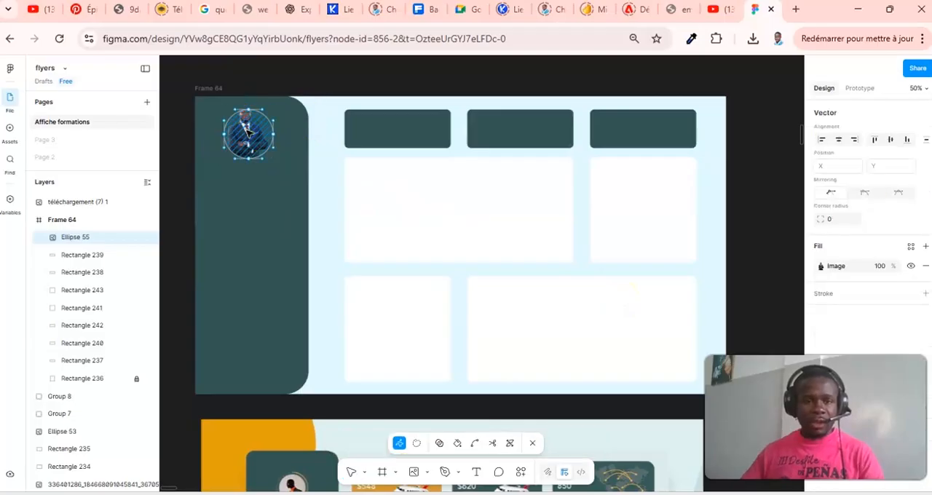
{"action": "key", "text": "Escape"}
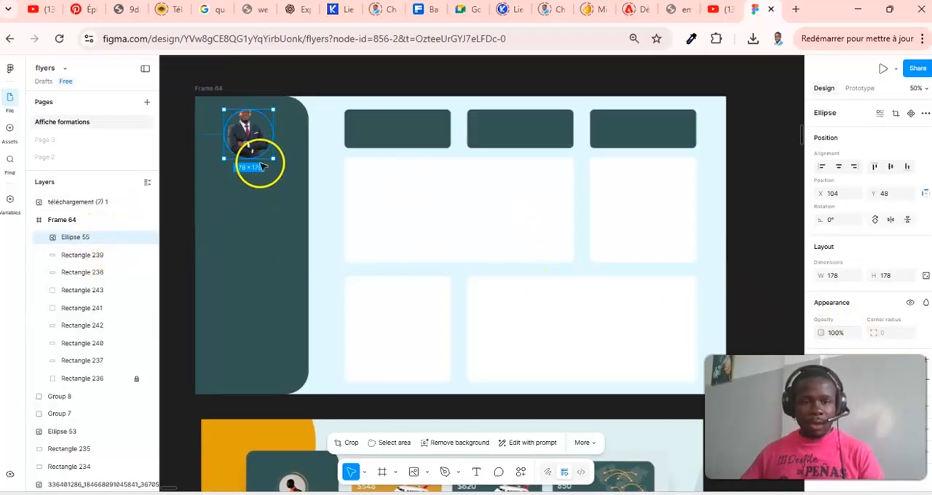
{"action": "double_click", "coordinate": [245, 133]}
{"action": "right_click", "coordinate": [244, 135]}
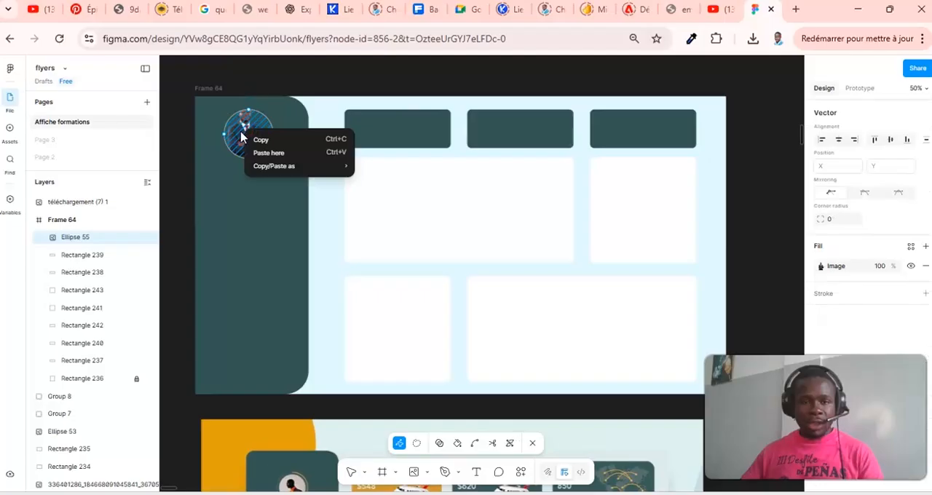
{"action": "left_click", "coordinate": [241, 141]}
{"action": "double_click", "coordinate": [240, 139]}
{"action": "double_click", "coordinate": [240, 139]}
{"action": "double_click", "coordinate": [240, 140]}
{"action": "double_click", "coordinate": [240, 139]}
{"action": "double_click", "coordinate": [258, 133]}
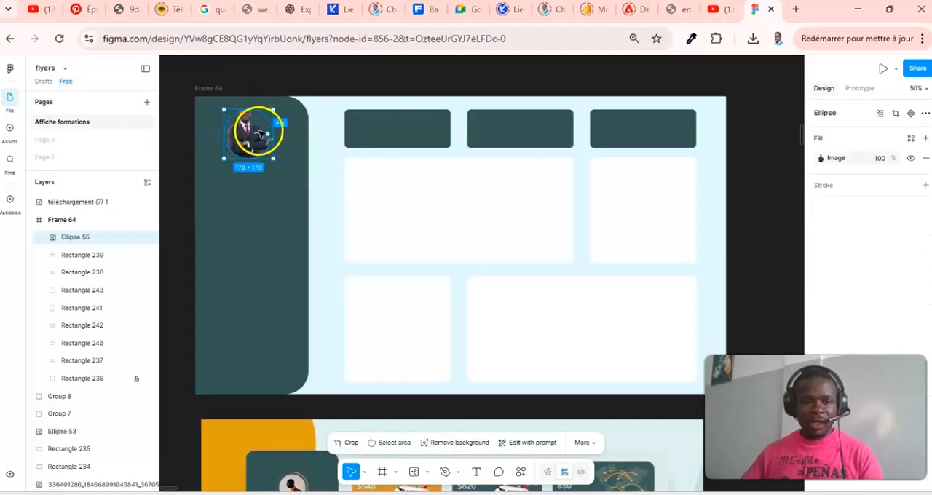
{"action": "double_click", "coordinate": [259, 133]}
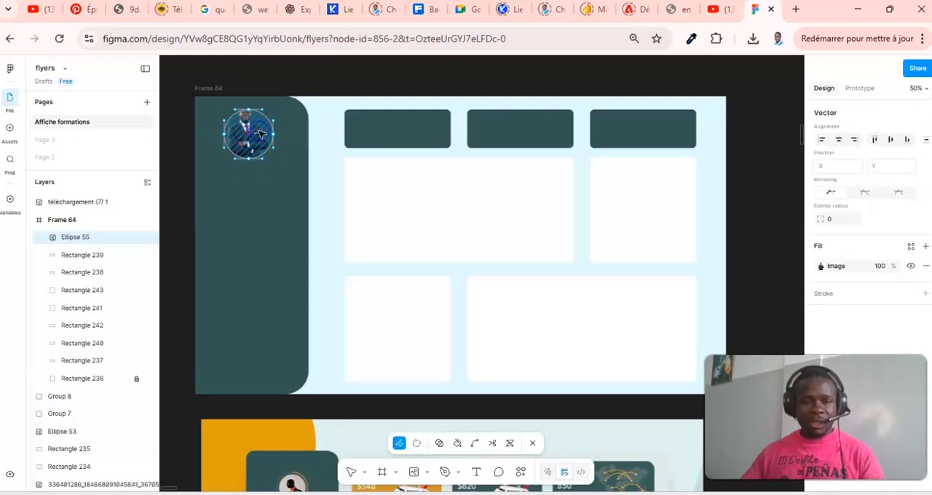
{"action": "double_click", "coordinate": [260, 133]}
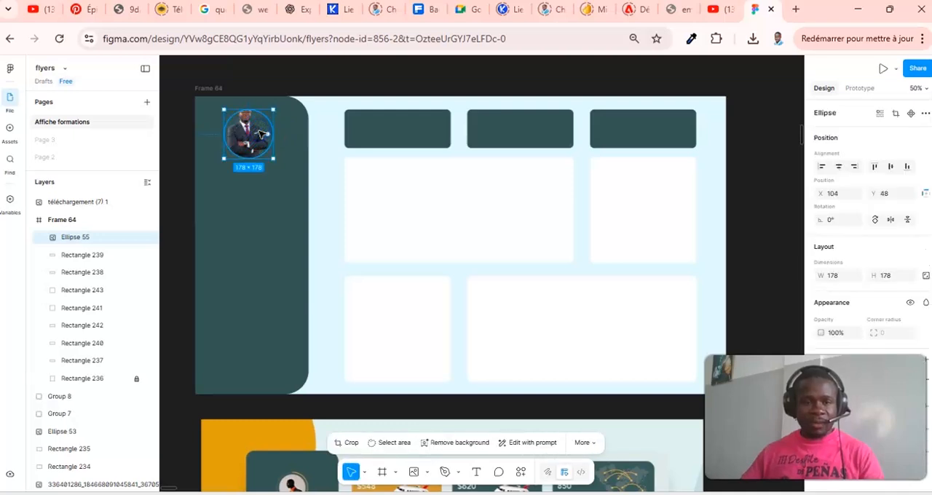
{"action": "double_click", "coordinate": [260, 133]}
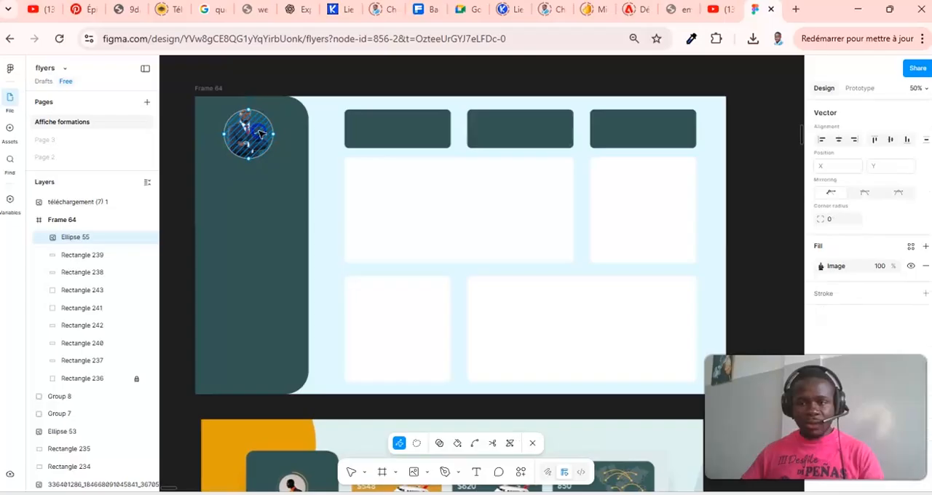
{"action": "double_click", "coordinate": [260, 133]}
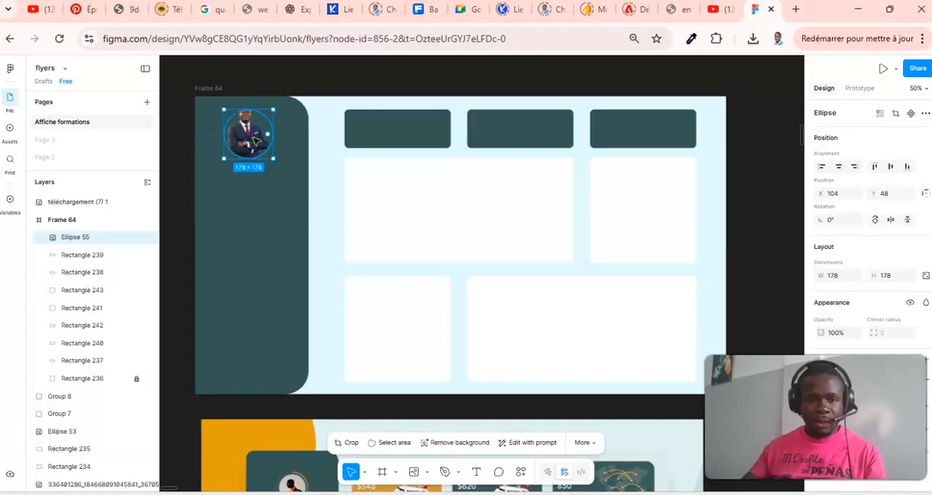
- Stretch the sidebar's profile circle vertically to about 178 × 213 by moving its top anchor point, undoing the stray moves
{"action": "double_click", "coordinate": [254, 136]}
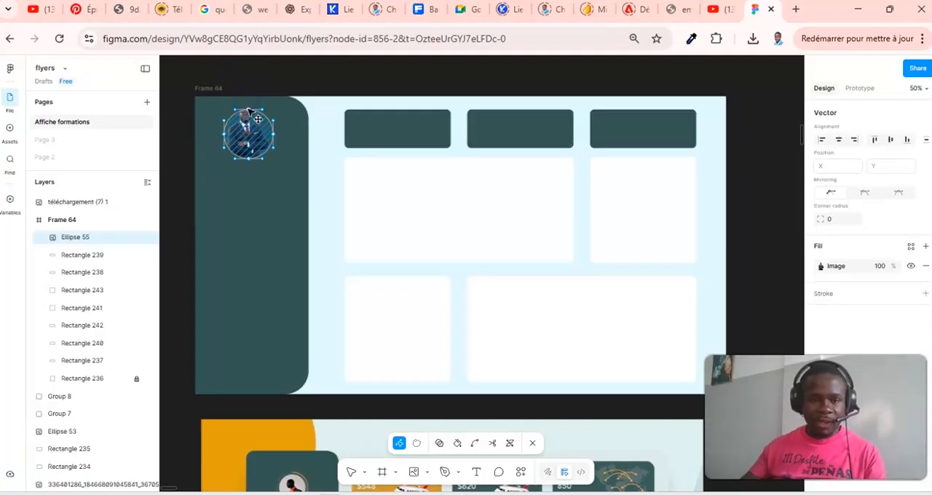
{"action": "left_click", "coordinate": [248, 111]}
{"action": "left_click_drag", "start_coordinate": [250, 111], "coordinate": [262, 158]}
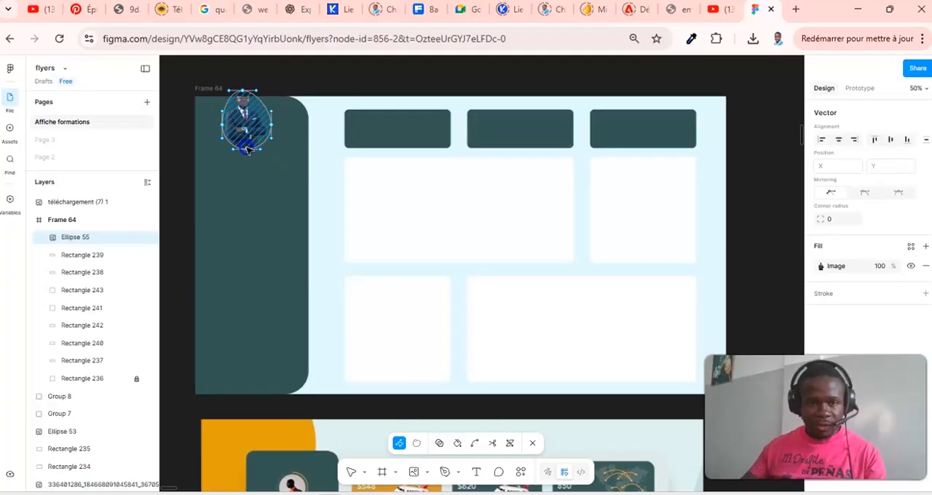
{"action": "mouse_move", "coordinate": [250, 156]}
{"action": "left_mouse_down"}
{"action": "mouse_move", "coordinate": [246, 138]}
{"action": "mouse_move", "coordinate": [246, 146]}
{"action": "left_mouse_up"}
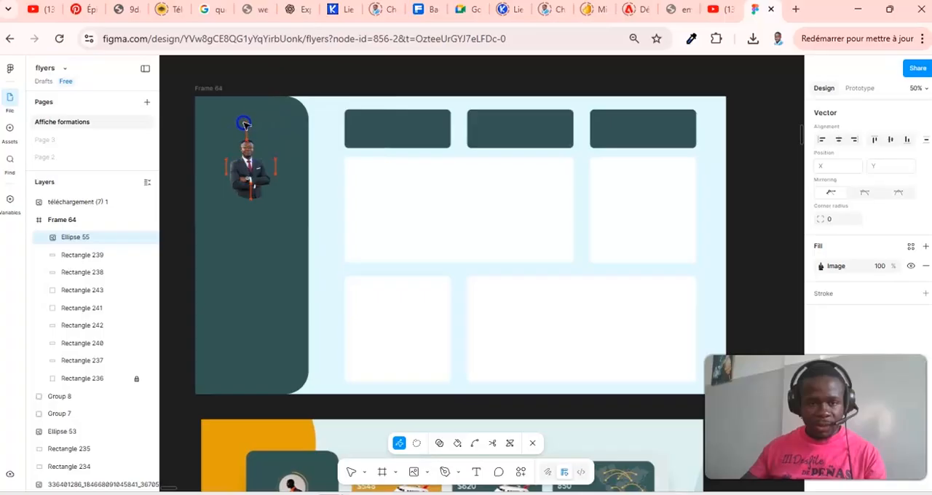
{"action": "key", "text": "ctrl+z"}
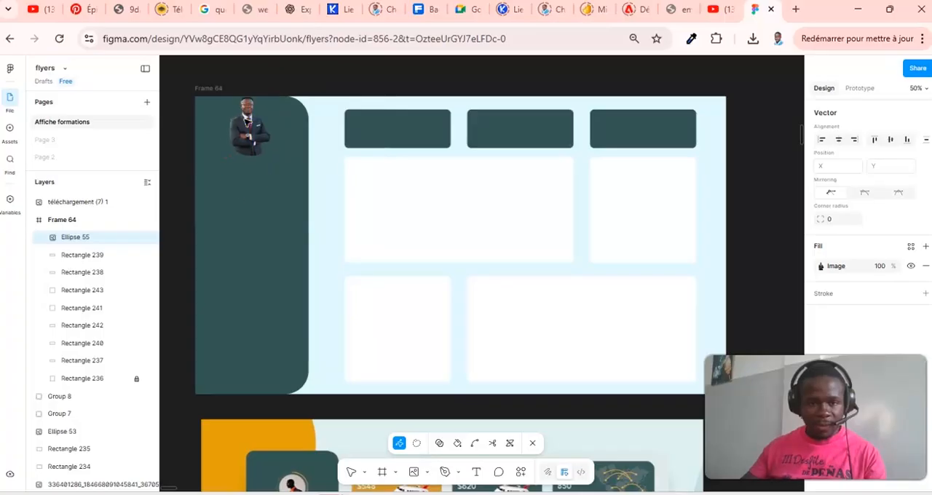
{"action": "key", "text": "ctrl+z"}
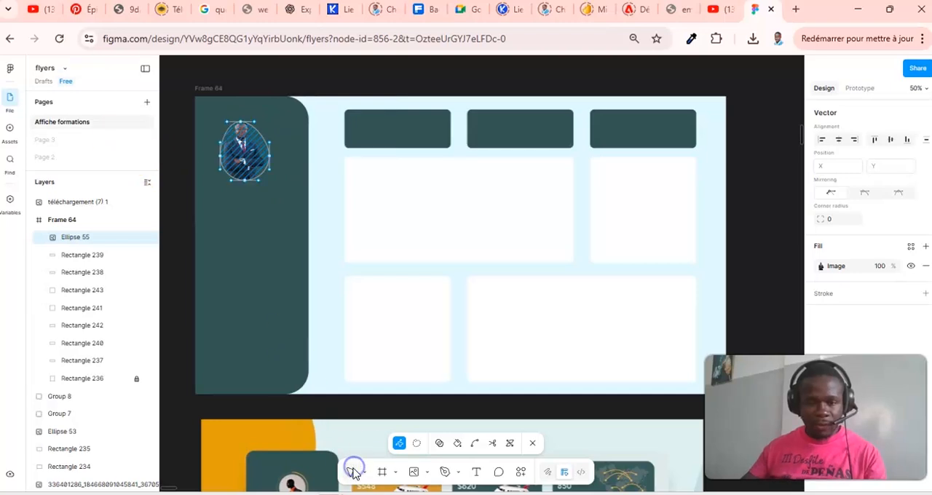
- Move the stretched profile photo shape to X 105, Y 52 near the top of the sidebar and finish vector editing
{"action": "left_click", "coordinate": [245, 151]}
{"action": "double_click", "coordinate": [244, 154]}
{"action": "double_click", "coordinate": [257, 148]}
{"action": "left_click_drag", "start_coordinate": [236, 152], "coordinate": [239, 152]}
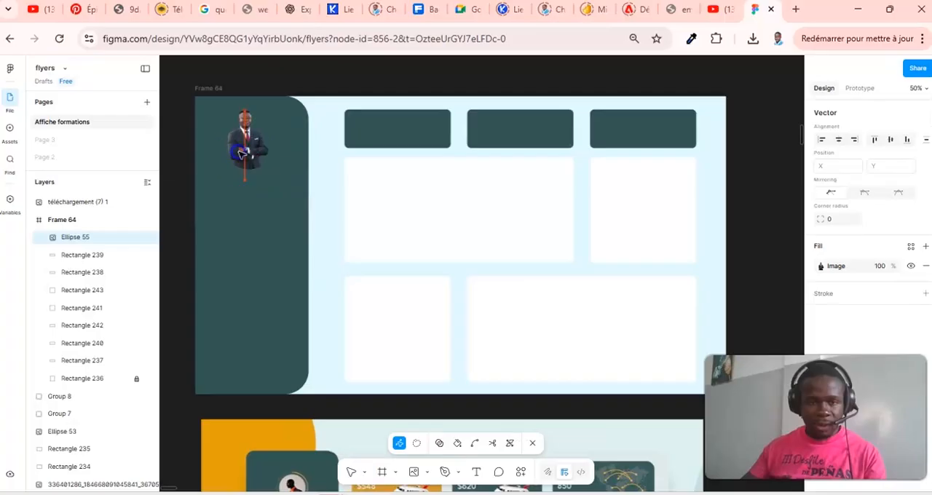
{"action": "left_click", "coordinate": [279, 218]}
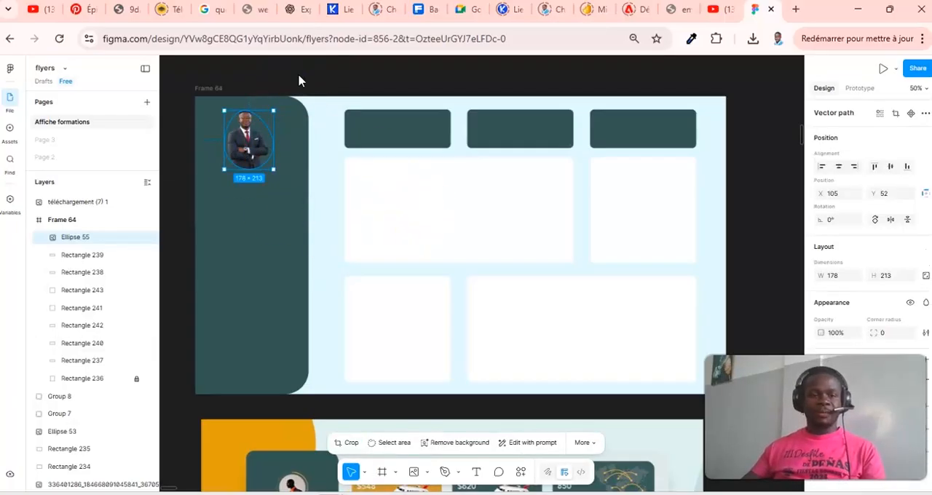
{"action": "left_click", "coordinate": [323, 85]}
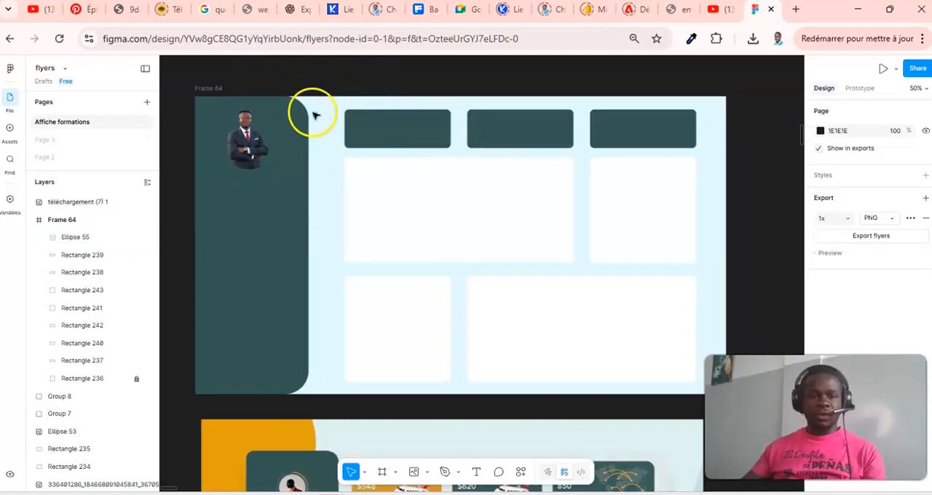
- Add a white (FFFFFF) inside stroke to the profile photo shape in the sidebar
{"action": "left_click", "coordinate": [253, 143]}
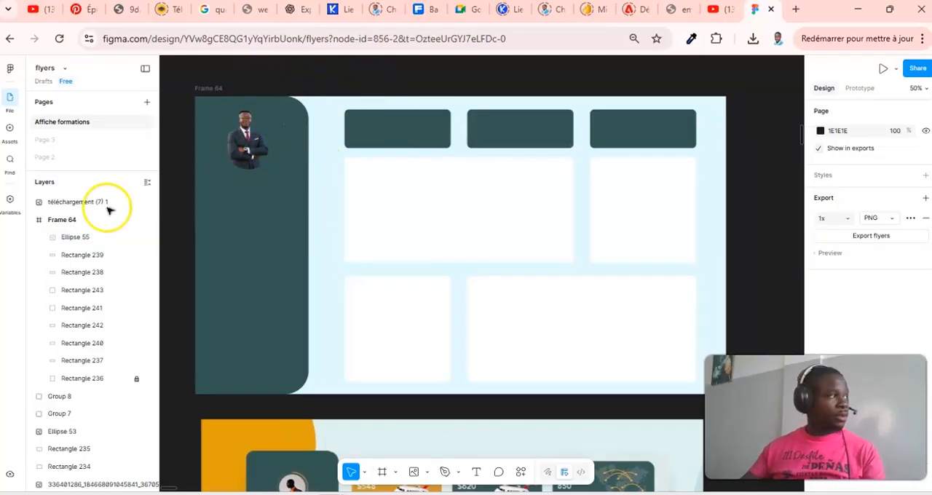
{"action": "left_click", "coordinate": [109, 237]}
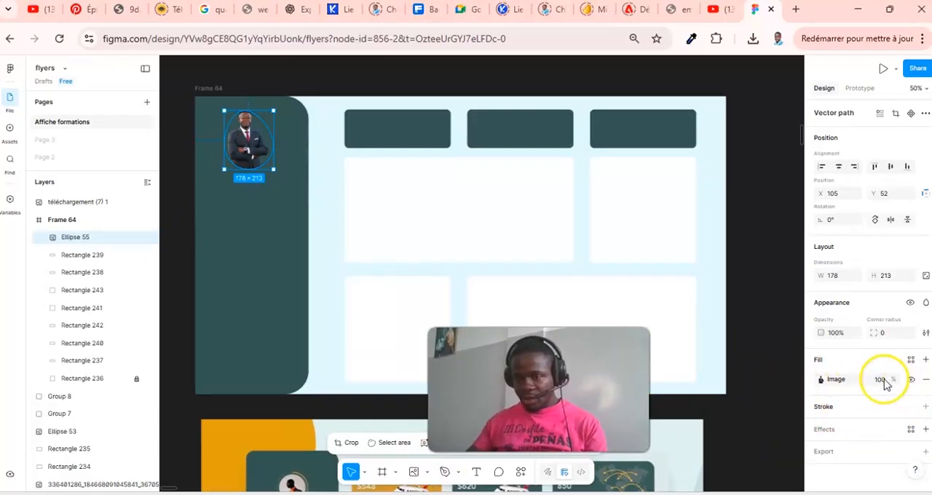
{"action": "left_click", "coordinate": [926, 406]}
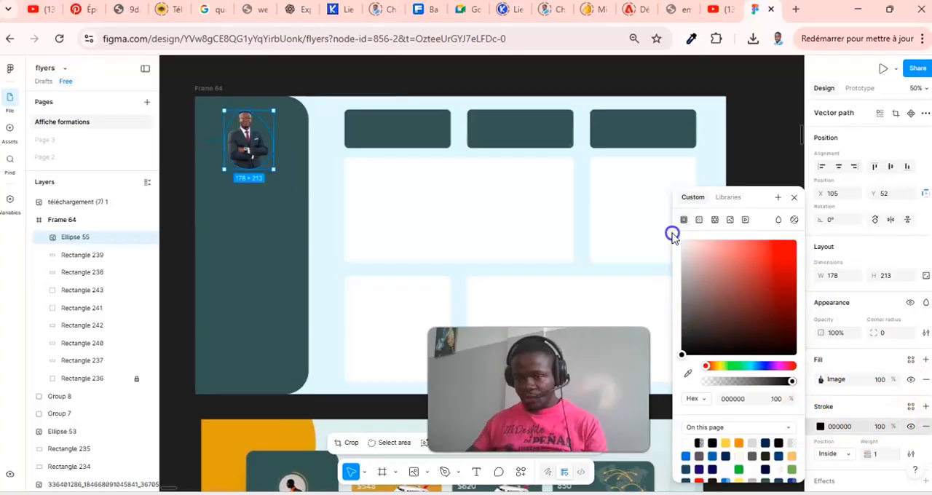
{"action": "left_click", "coordinate": [701, 255]}
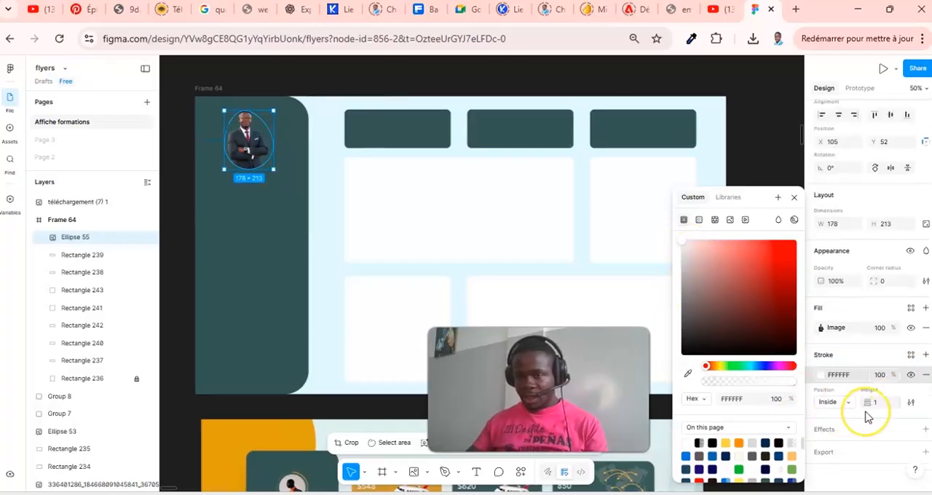
- Set the profile photo's stroke weight to 3
{"action": "left_click_drag", "start_coordinate": [869, 404], "coordinate": [878, 404]}
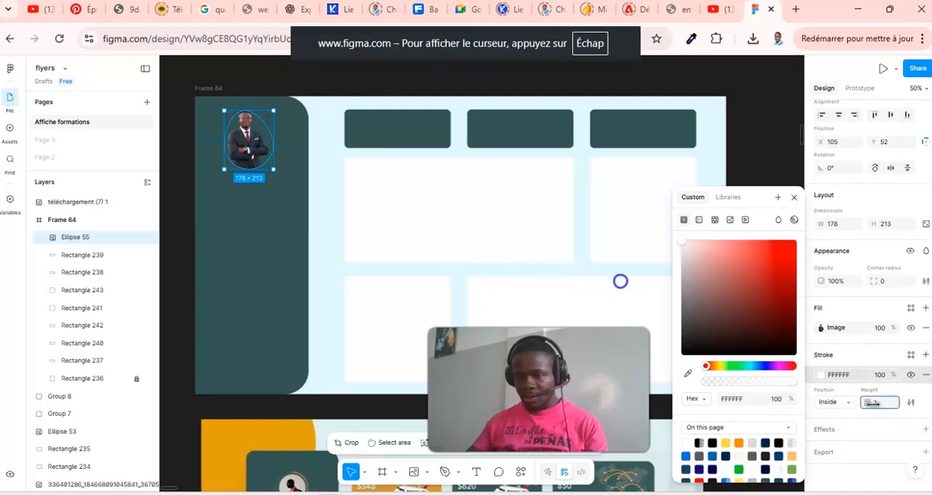
{"action": "key", "text": "Escape"}
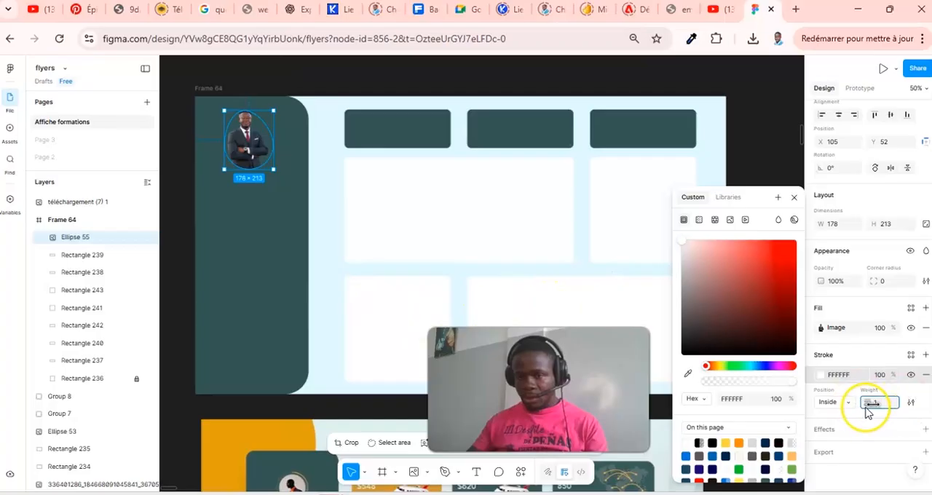
{"action": "left_click_drag", "start_coordinate": [867, 407], "coordinate": [872, 402]}
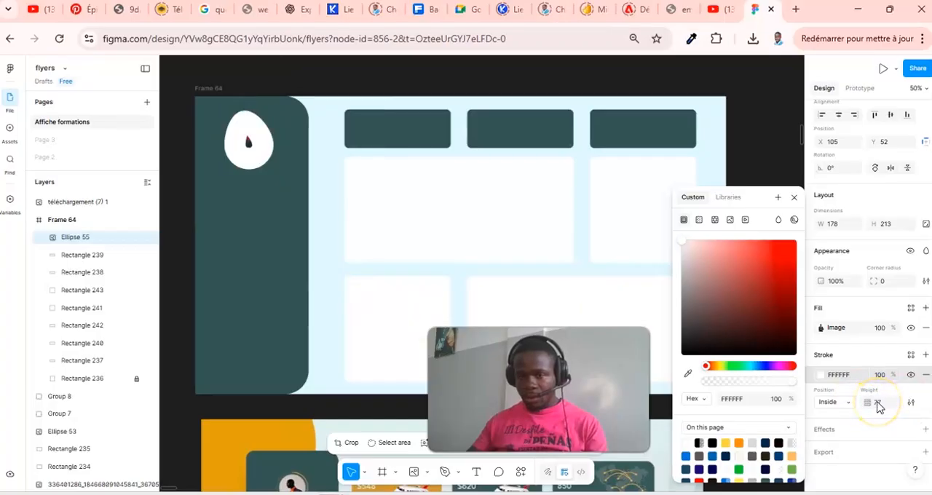
{"action": "left_click", "coordinate": [880, 405]}
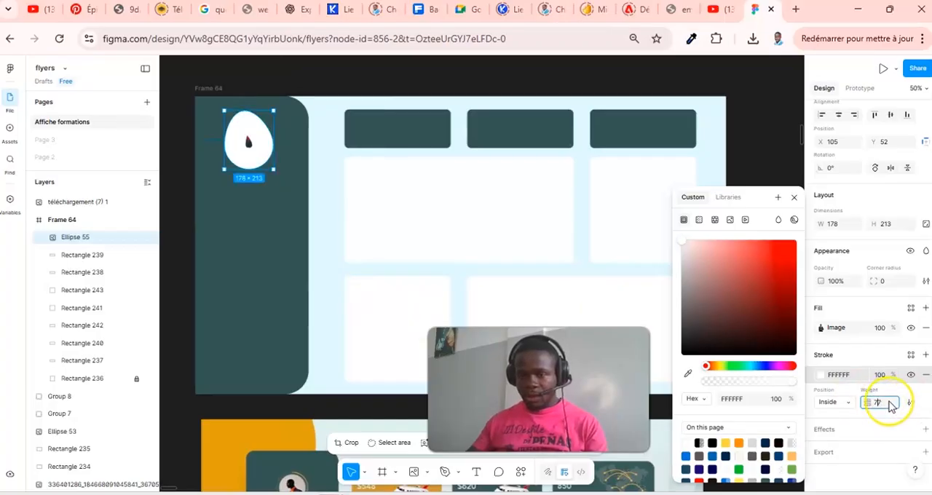
{"action": "key", "text": "BackSpace"}
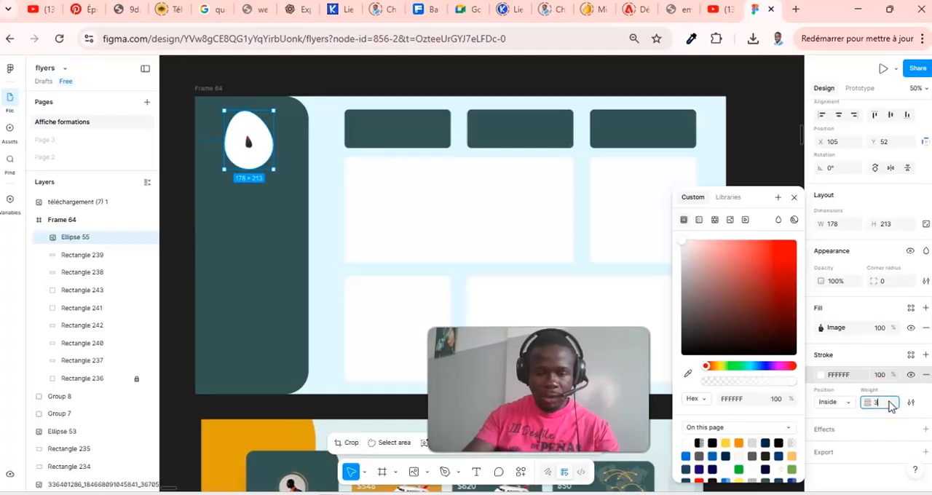
{"action": "type", "text": "3"}
{"action": "key", "text": "Return"}
{"action": "left_click", "coordinate": [752, 132]}
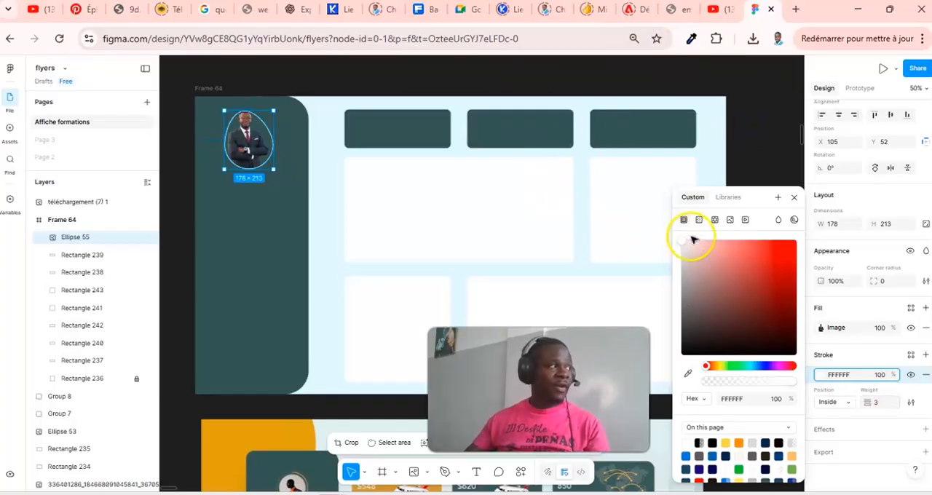
{"action": "left_click", "coordinate": [730, 151]}
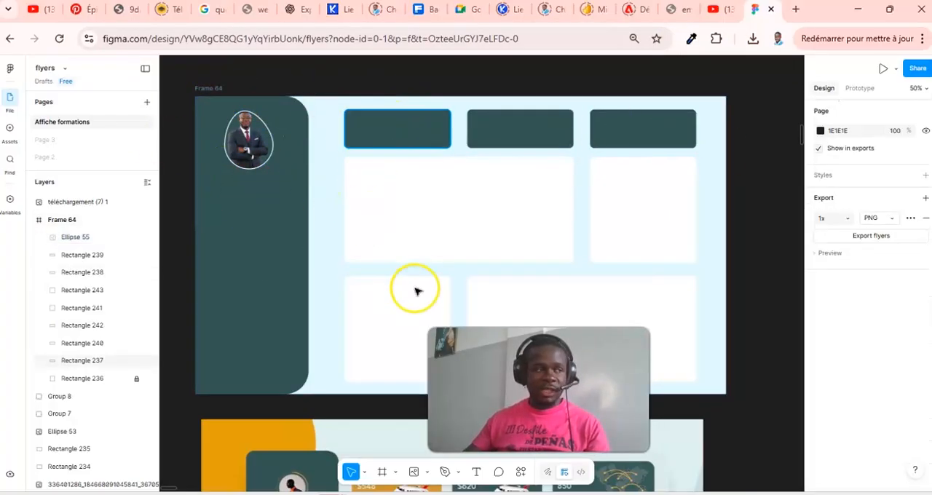
- Compare the card layout and sidebar of the new frame with the reference flight dashboard below it
{"action": "scroll", "coordinate": [712, 271], "scroll_direction": "down", "scroll_amount": 1}
{"action": "scroll", "coordinate": [712, 271], "scroll_direction": "down", "scroll_amount": 3}
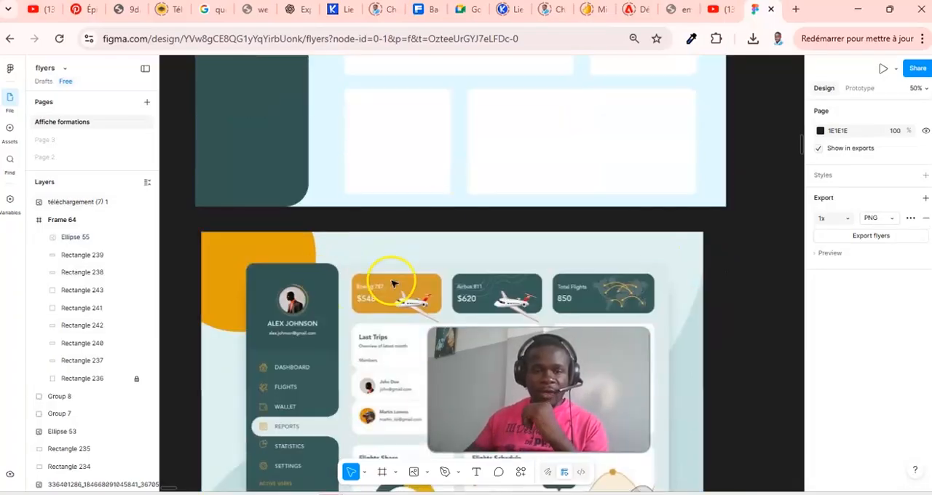
{"action": "scroll", "coordinate": [425, 218], "scroll_direction": "up", "scroll_amount": 4}
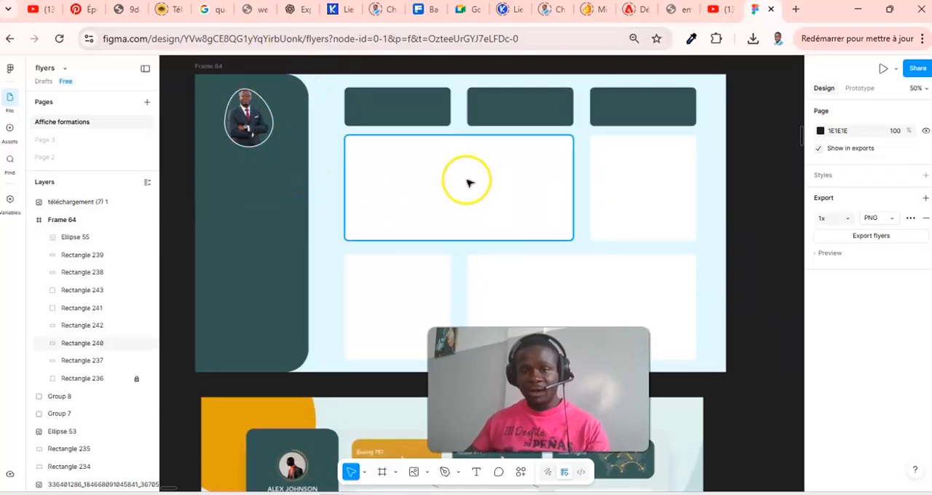
{"action": "scroll", "coordinate": [468, 183], "scroll_direction": "down", "scroll_amount": 3}
{"action": "scroll", "coordinate": [468, 183], "scroll_direction": "down", "scroll_amount": 3}
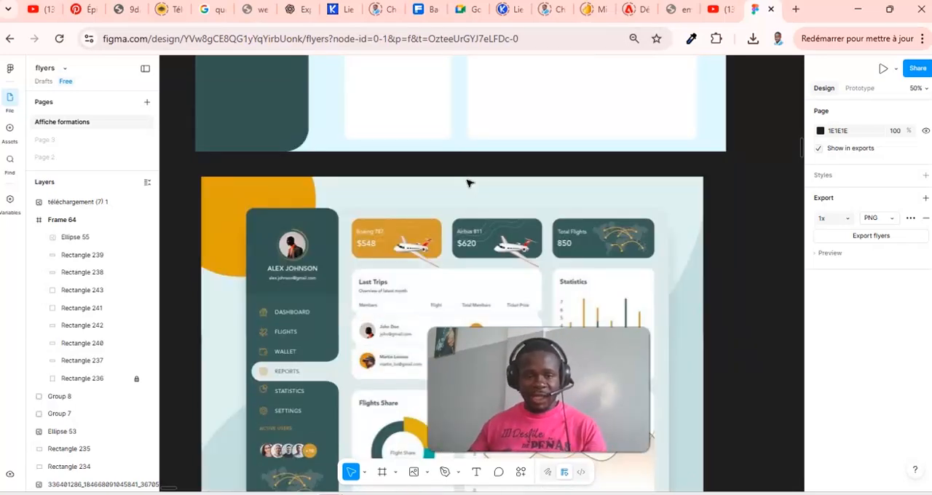
{"action": "scroll", "coordinate": [468, 183], "scroll_direction": "down", "scroll_amount": 3}
{"action": "scroll", "coordinate": [468, 183], "scroll_direction": "up", "scroll_amount": 7}
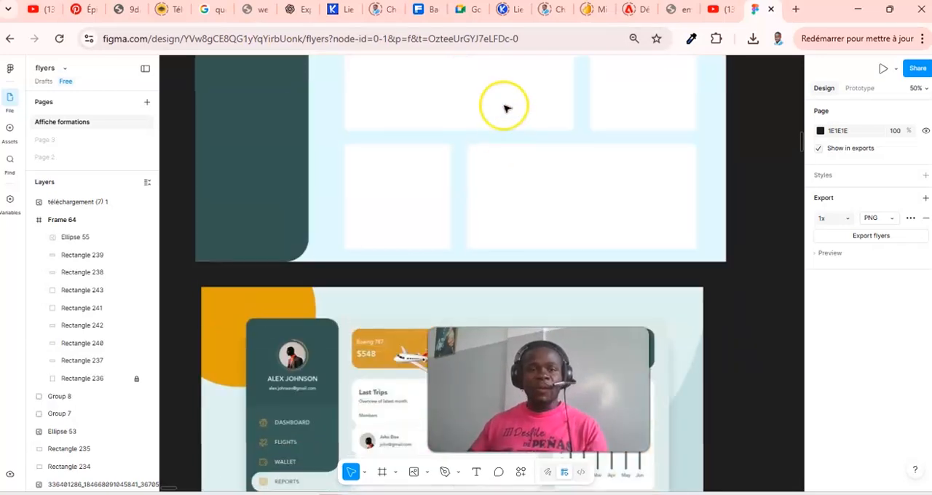
{"action": "scroll", "coordinate": [508, 108], "scroll_direction": "up", "scroll_amount": 3}
{"action": "scroll", "coordinate": [508, 108], "scroll_direction": "down", "scroll_amount": 9}
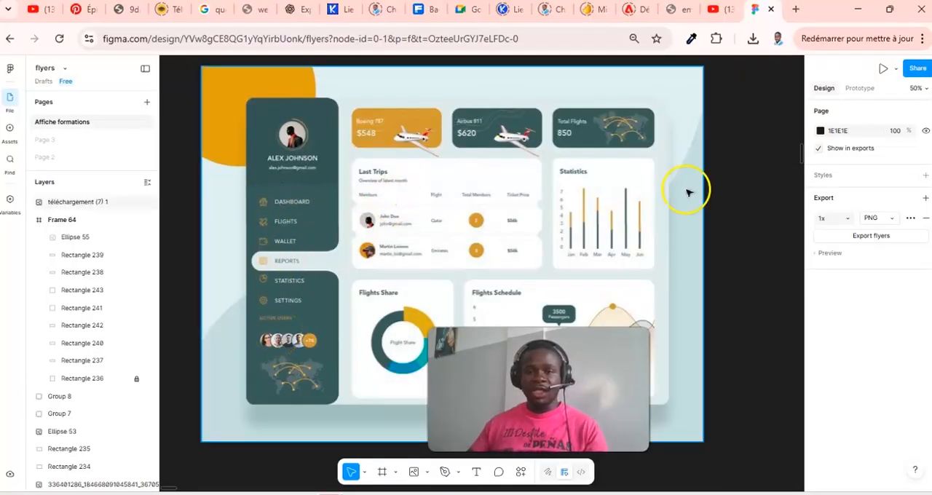
{"action": "scroll", "coordinate": [688, 193], "scroll_direction": "up", "scroll_amount": 11}
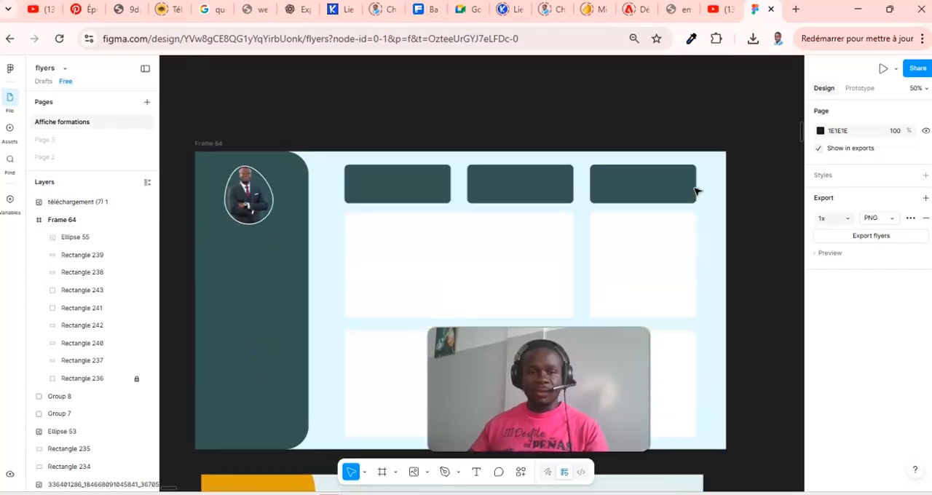
{"action": "scroll", "coordinate": [696, 191], "scroll_direction": "down", "scroll_amount": 3}
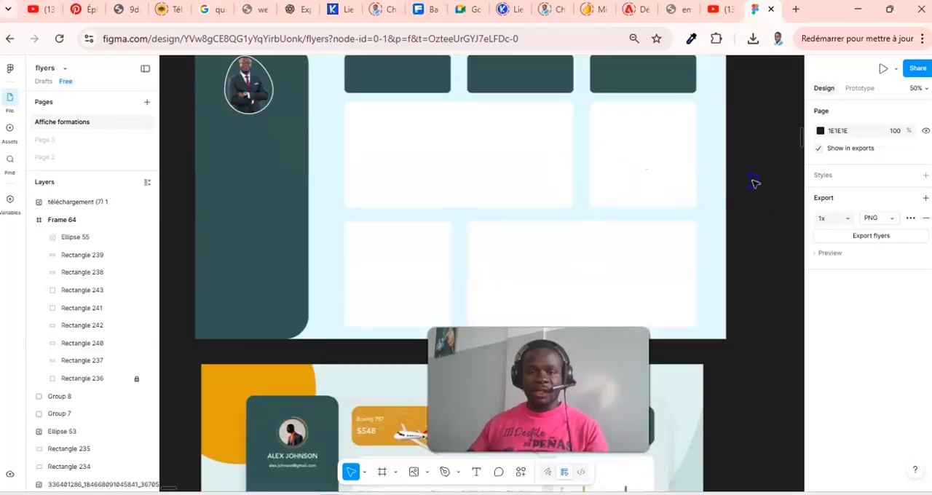
{"action": "scroll", "coordinate": [379, 212], "scroll_direction": "up", "scroll_amount": 3}
{"action": "scroll", "coordinate": [380, 214], "scroll_direction": "down", "scroll_amount": 3}
{"action": "scroll", "coordinate": [380, 215], "scroll_direction": "up", "scroll_amount": 2}
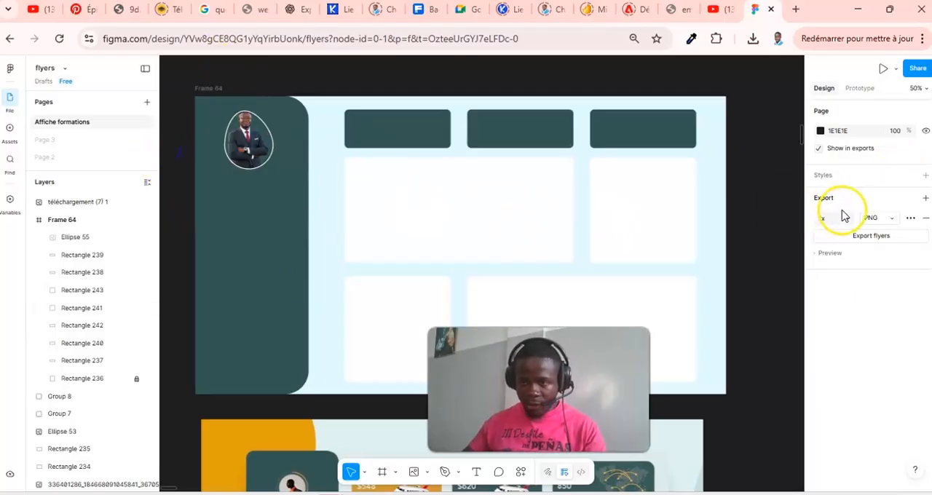
- Add the text "Dashboard" in the green sidebar below the profile photo at X 70, Y 393
{"action": "left_click", "coordinate": [477, 472]}
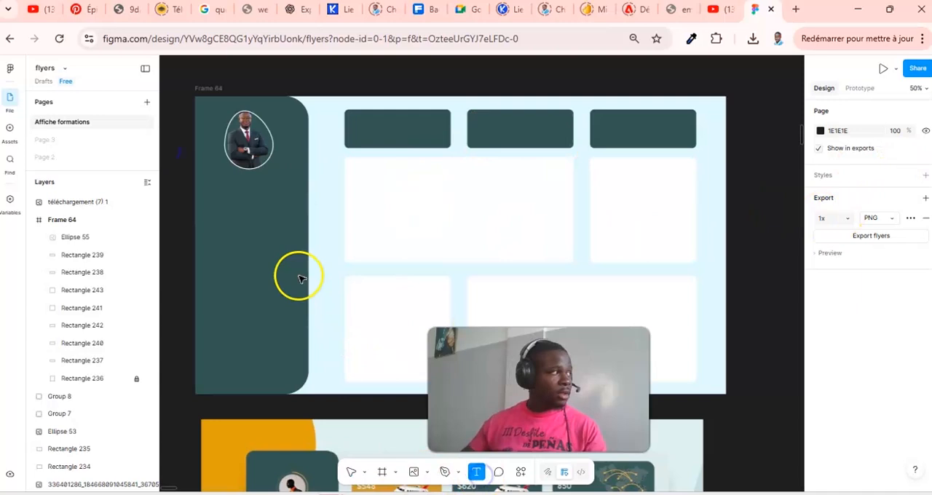
{"action": "left_click", "coordinate": [216, 185]}
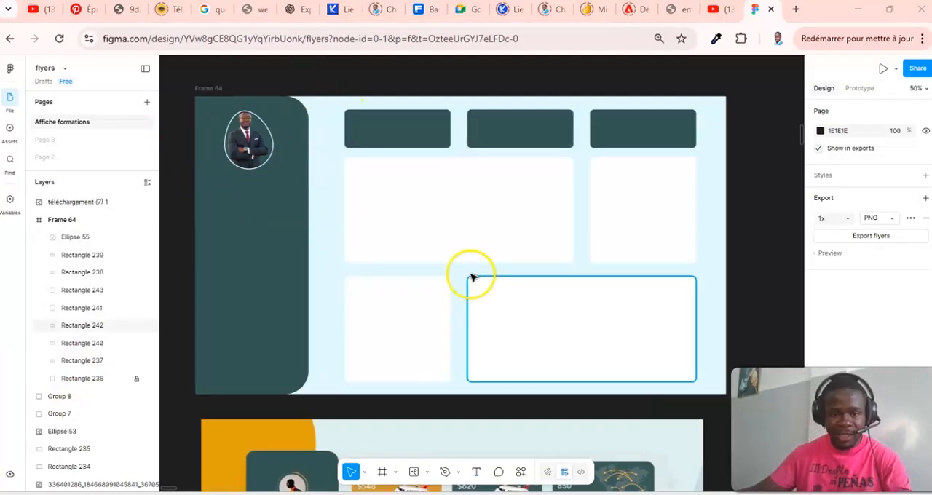
{"action": "scroll", "coordinate": [472, 277], "scroll_direction": "down", "scroll_amount": 5}
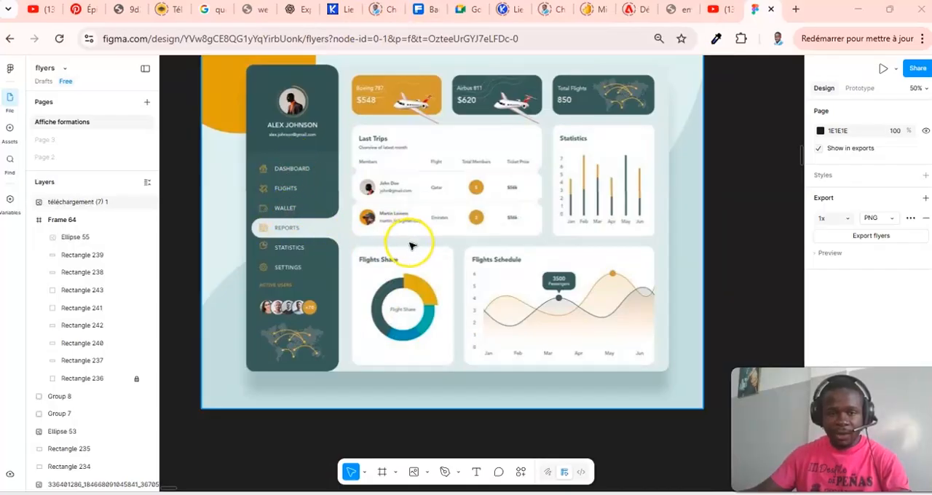
{"action": "scroll", "coordinate": [410, 246], "scroll_direction": "up", "scroll_amount": 5}
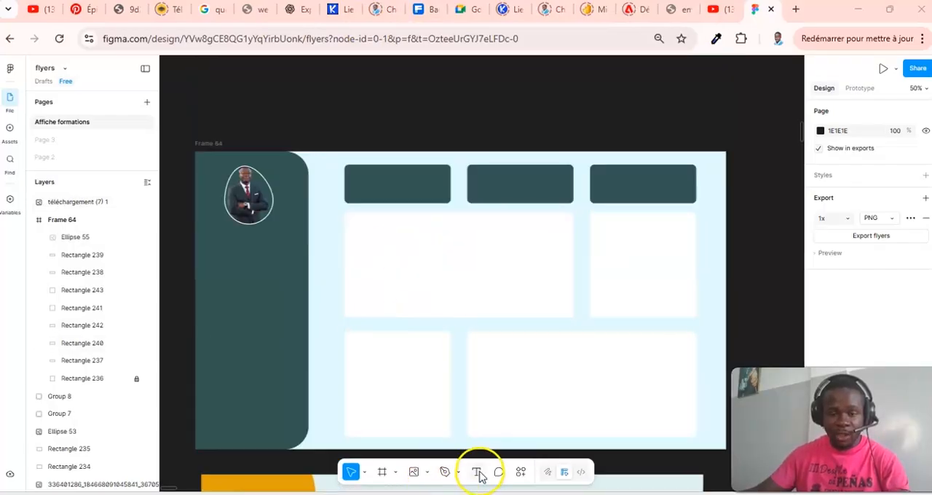
{"action": "left_click", "coordinate": [478, 473]}
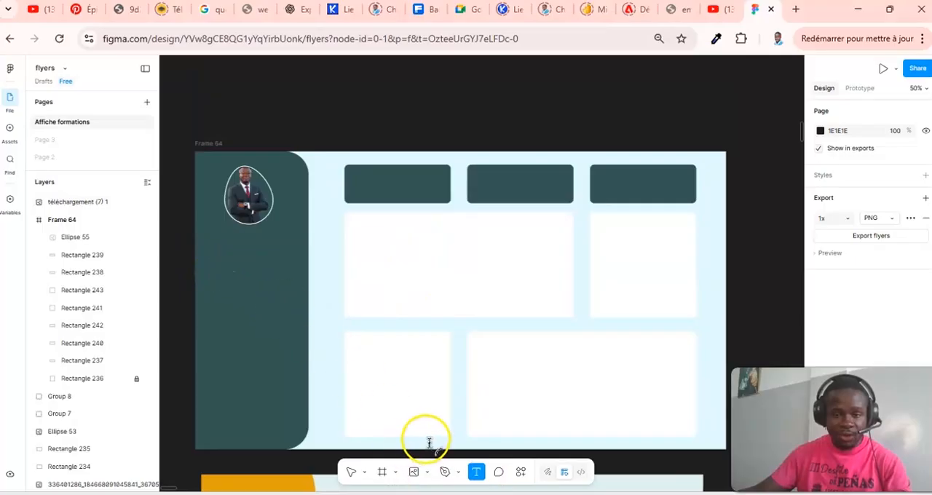
{"action": "left_click", "coordinate": [215, 260]}
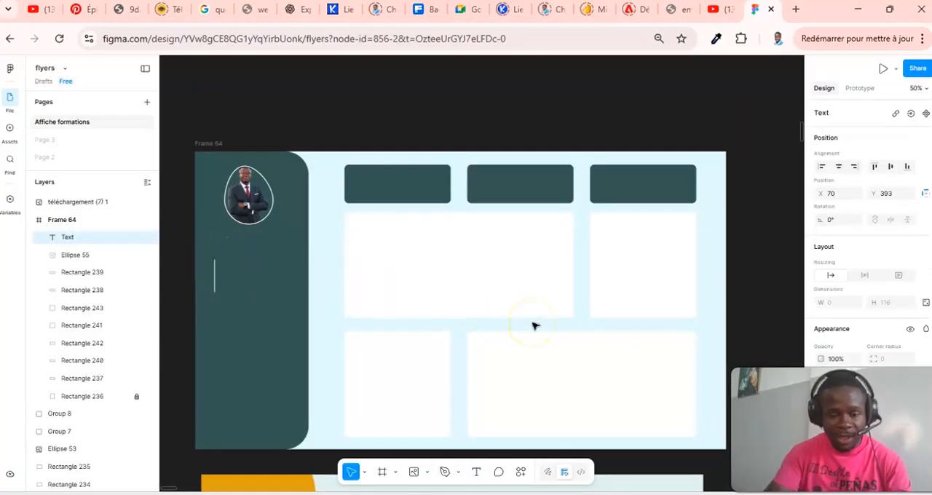
{"action": "type", "text": "Dashboard"}
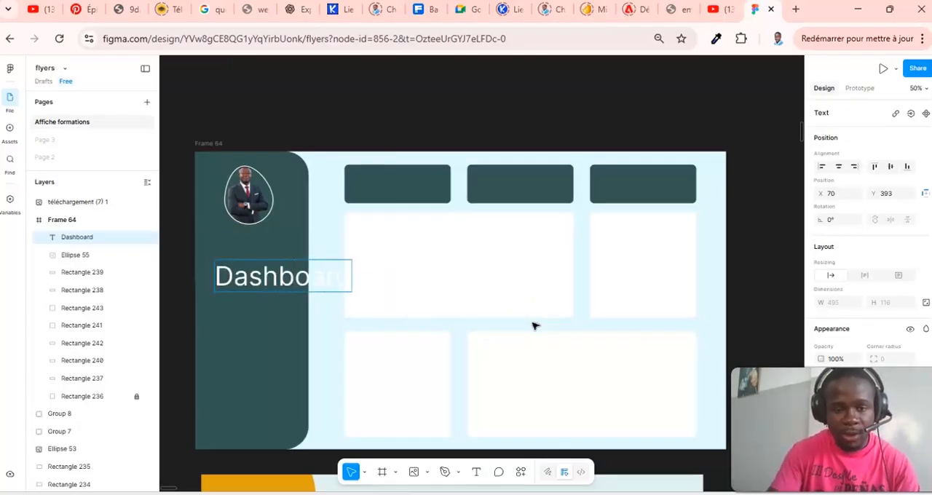
{"action": "left_click", "coordinate": [295, 280]}
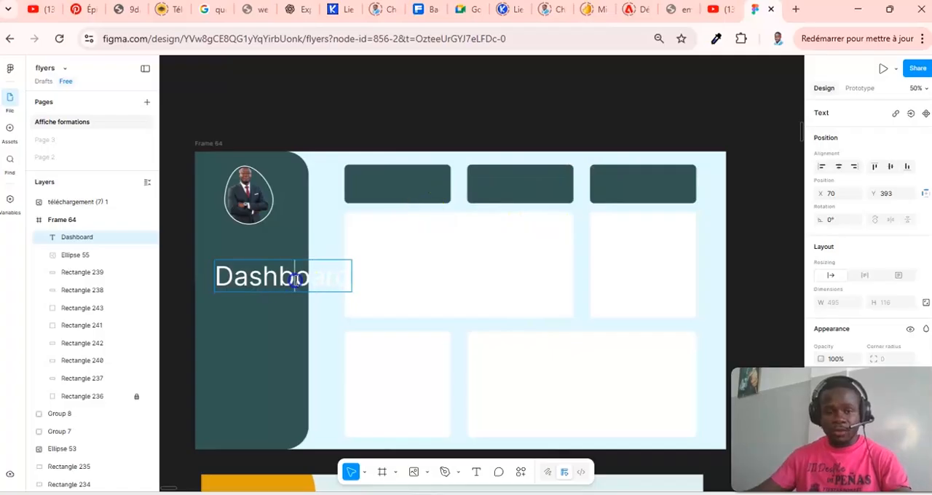
- Set the "Dashboard" sidebar label's font size to 32
{"action": "double_click", "coordinate": [294, 280]}
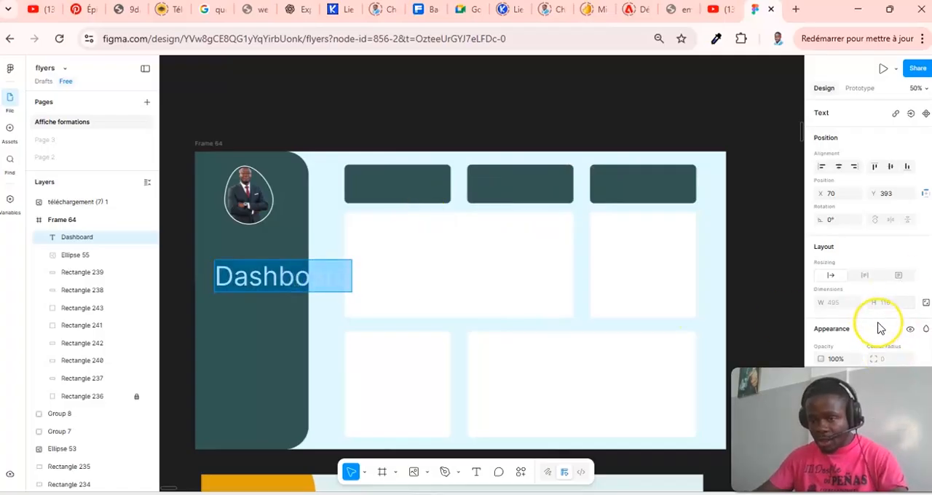
{"action": "scroll", "coordinate": [877, 328], "scroll_direction": "down", "scroll_amount": 3}
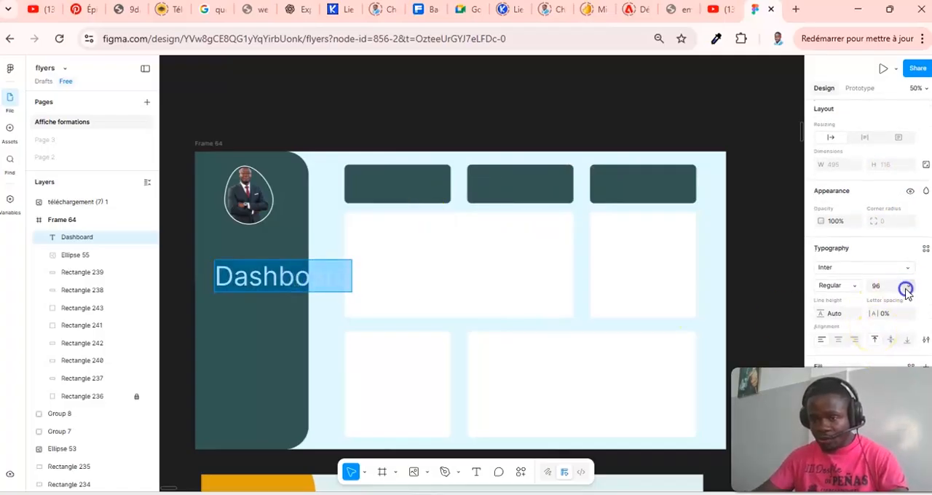
{"action": "left_click", "coordinate": [905, 290]}
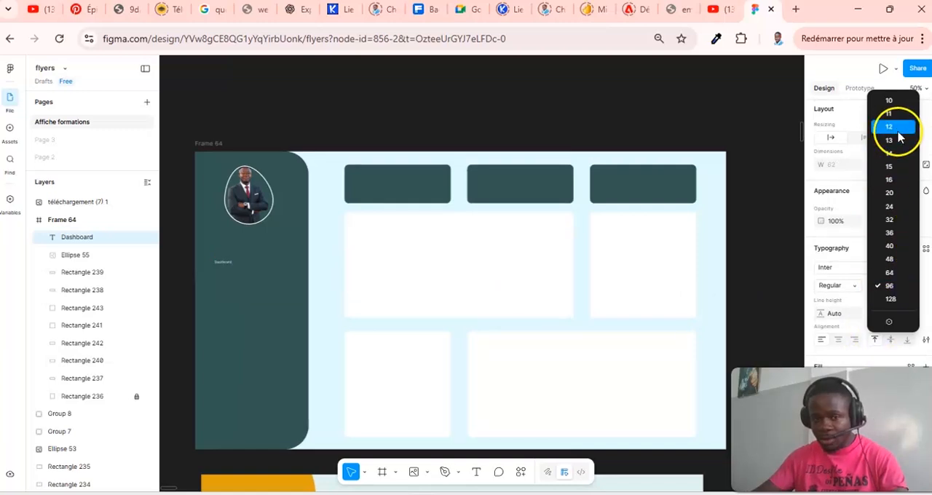
{"action": "left_click", "coordinate": [902, 221]}
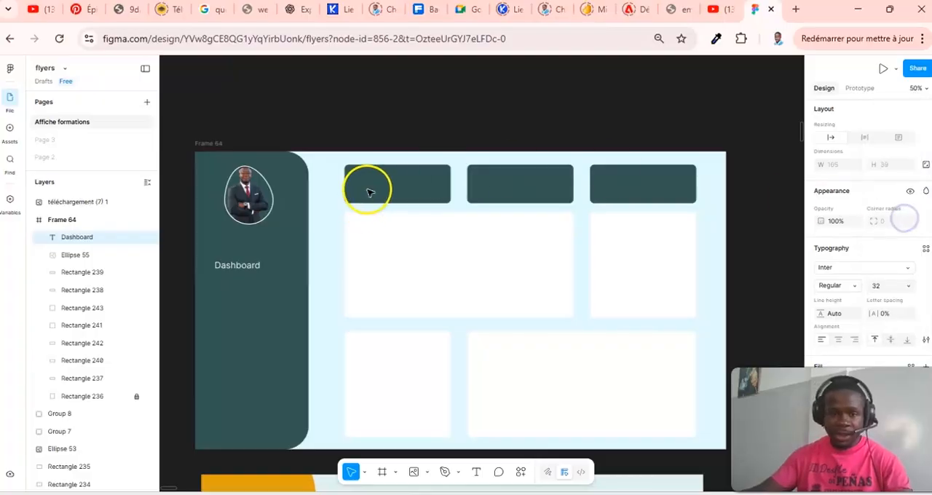
- Move the "Dashboard" label so it is centred beneath the profile photo in the sidebar
{"action": "double_click", "coordinate": [244, 266]}
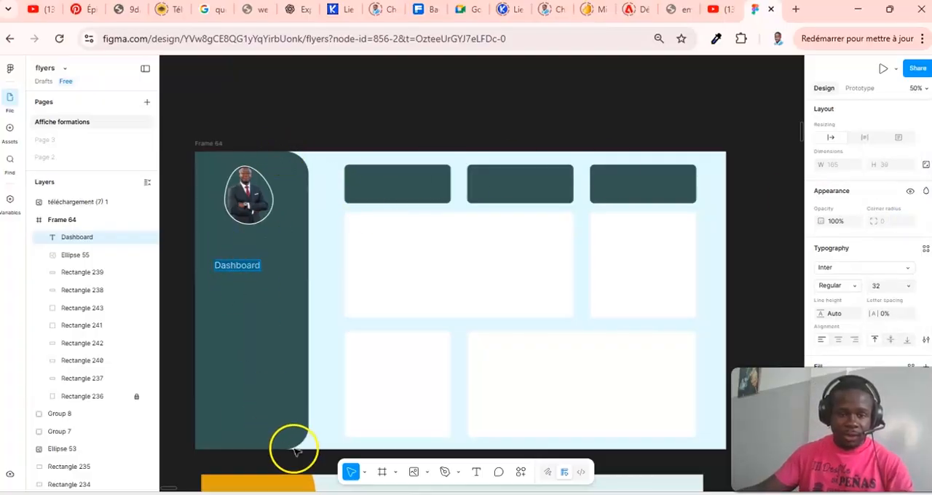
{"action": "left_click", "coordinate": [235, 265]}
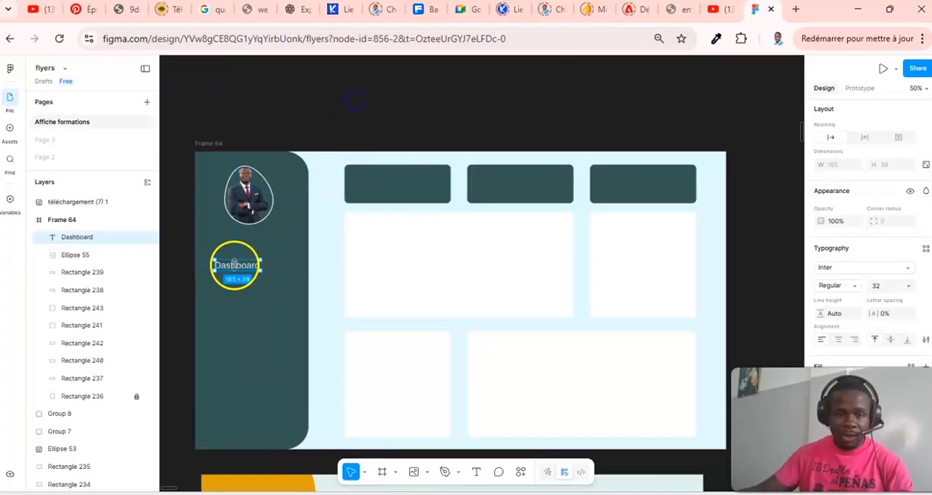
{"action": "left_click_drag", "start_coordinate": [235, 259], "coordinate": [248, 263]}
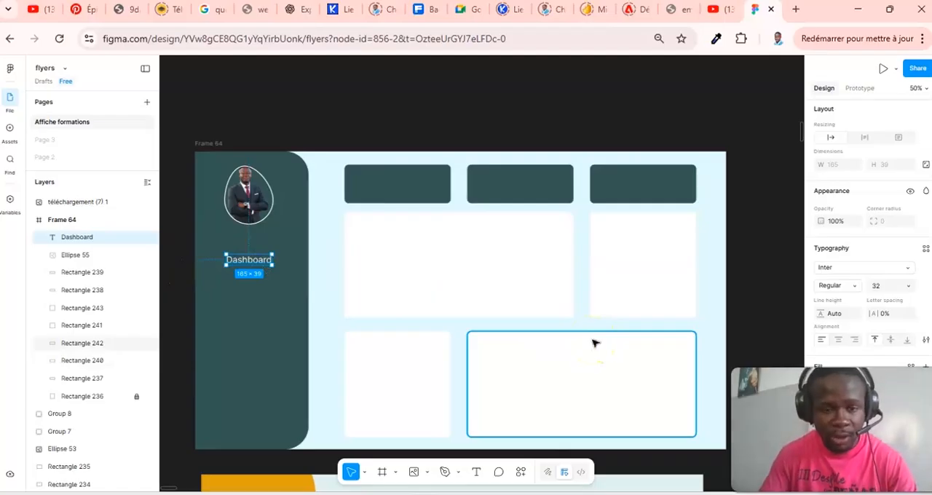
- Duplicate the "Dashboard" label and place the copy directly below the original
{"action": "key", "text": "ctrl+d"}
{"action": "key", "text": "Down"}
{"action": "key", "text": "Down"}
{"action": "key", "text": "Down"}
{"action": "key", "text": "Down"}
{"action": "key", "text": "Down"}
{"action": "key", "text": "Down"}
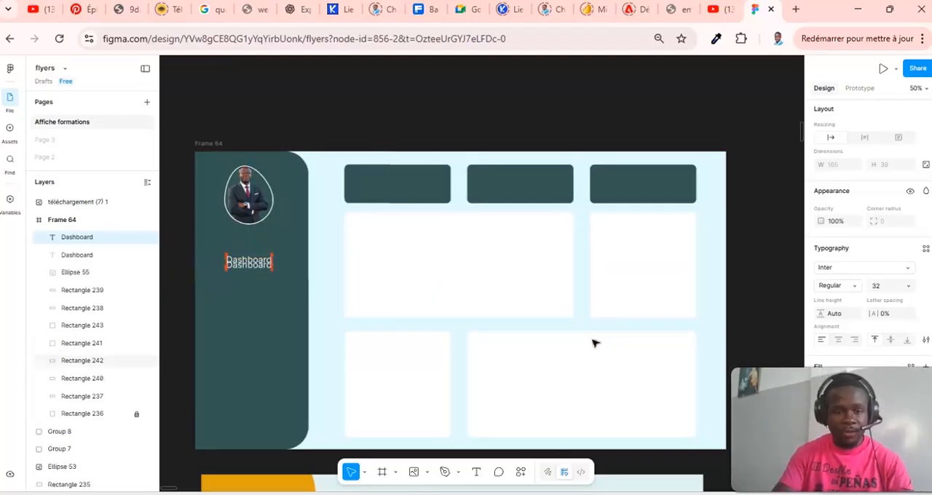
{"action": "key", "text": "Down"}
{"action": "key", "text": "Down"}
{"action": "key", "text": "Down"}
{"action": "key", "text": "Down"}
{"action": "key", "text": "Down"}
{"action": "key", "text": "Down"}
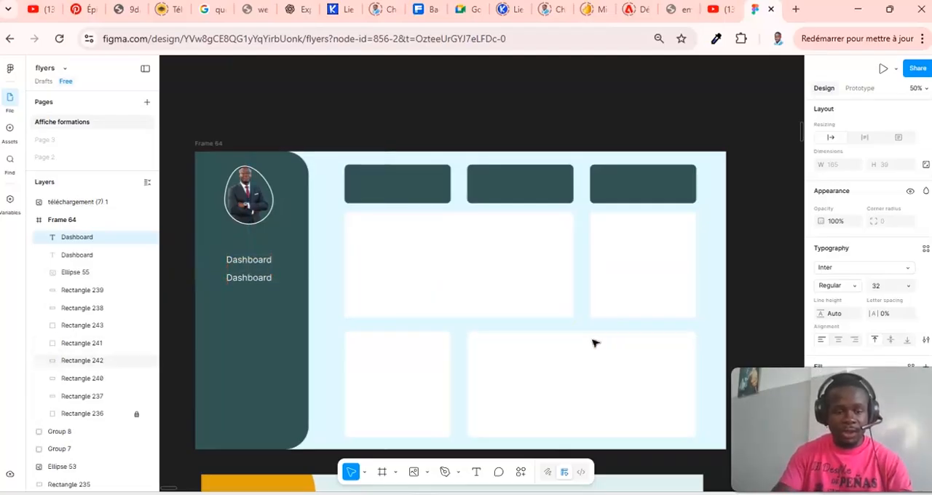
- Add a third "Dashboard" label beneath the second one with matching vertical spacing
{"action": "key", "text": "ctrl+d"}
{"action": "key", "text": "Down"}
{"action": "key", "text": "Down"}
{"action": "key", "text": "Down"}
{"action": "key", "text": "Down"}
{"action": "key", "text": "Down"}
{"action": "key", "text": "Down"}
{"action": "key", "text": "Down"}
{"action": "key", "text": "Down"}
{"action": "key", "text": "Down"}
{"action": "key", "text": "Down"}
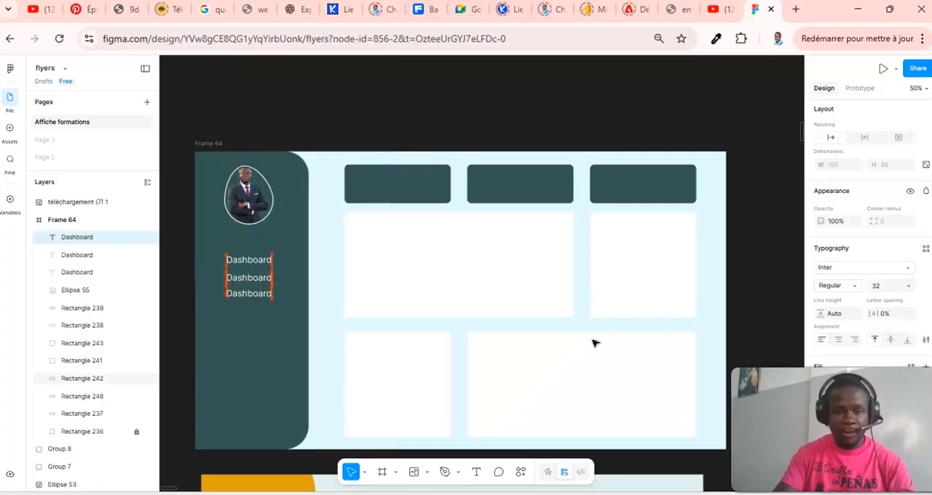
{"action": "key", "text": "Up"}
{"action": "key", "text": "Up"}
{"action": "left_click", "coordinate": [230, 303]}
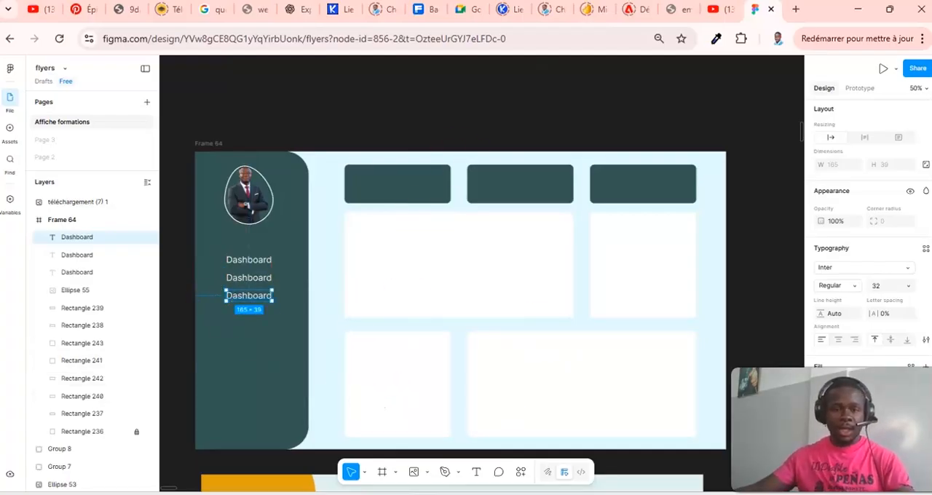
{"action": "left_click", "coordinate": [424, 72]}
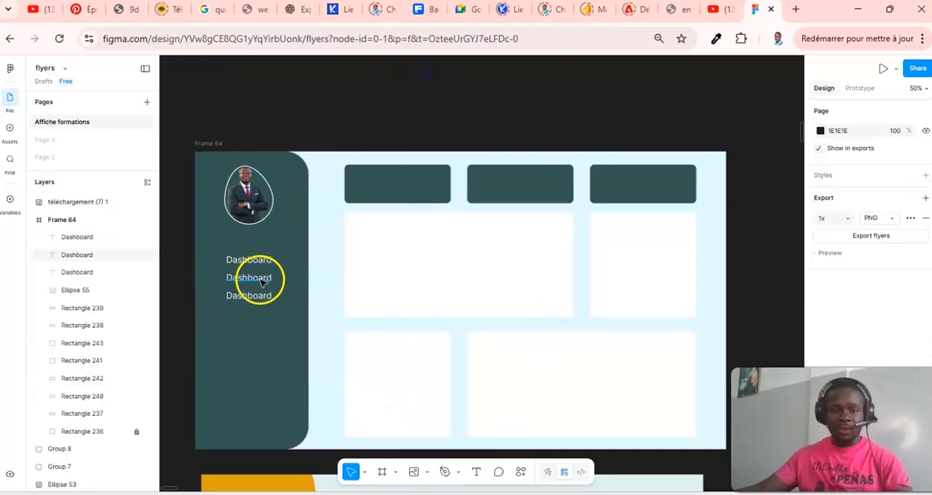
- Change the second sidebar label's text to "Clients"
{"action": "left_click", "coordinate": [264, 281]}
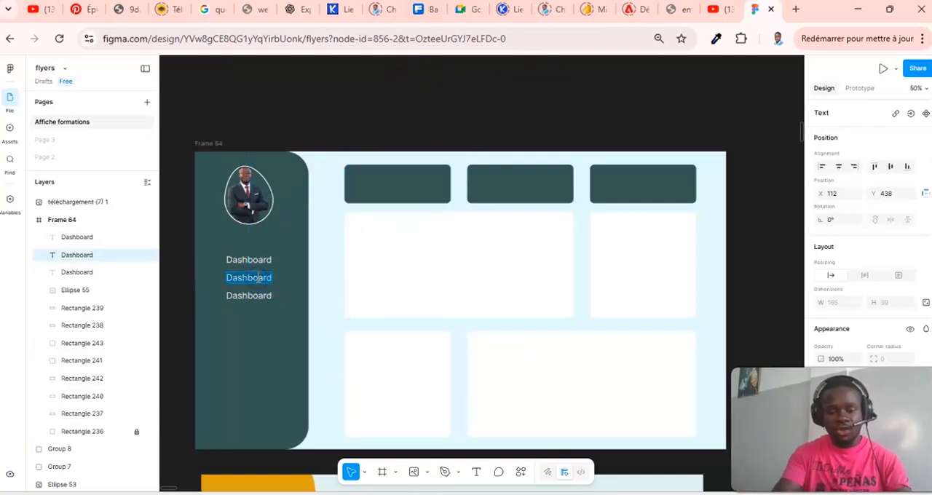
{"action": "type", "text": "Clients"}
{"action": "key", "text": "Return"}
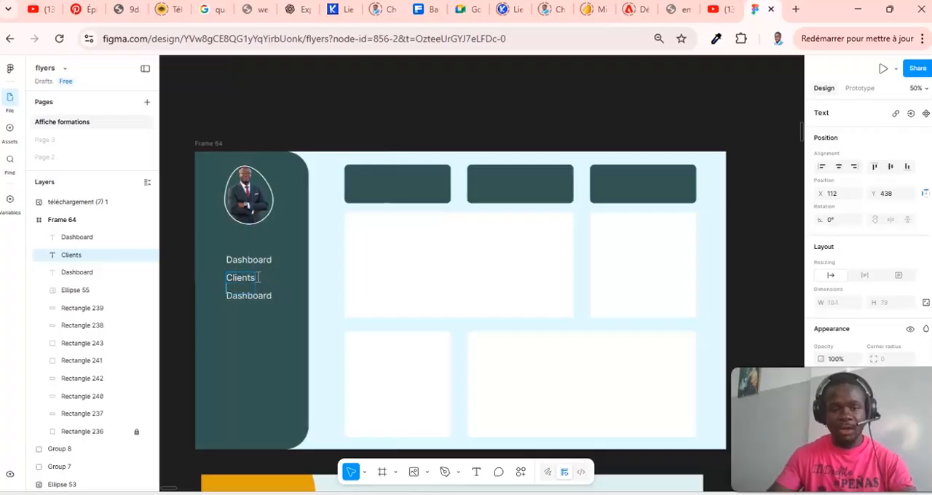
- Change the third sidebar label's text to "Ventes"
{"action": "left_click", "coordinate": [253, 300]}
{"action": "double_click", "coordinate": [254, 300]}
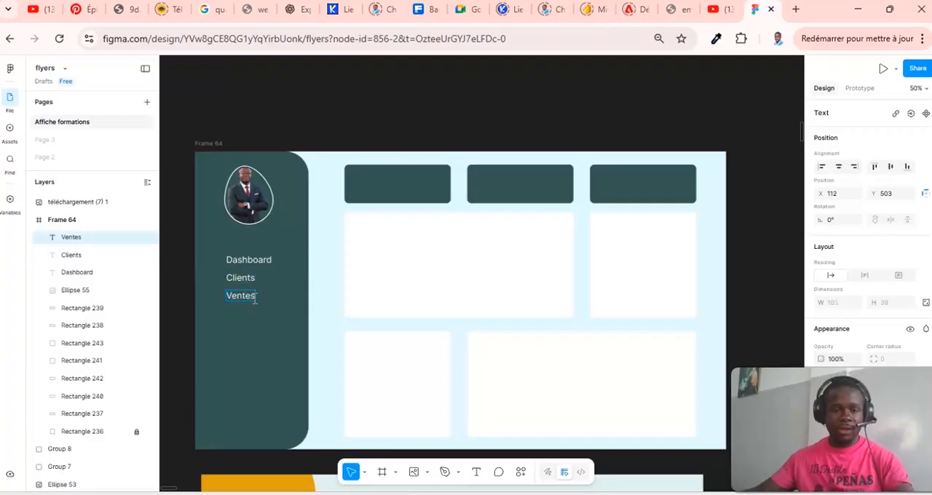
{"action": "left_click", "coordinate": [555, 77]}
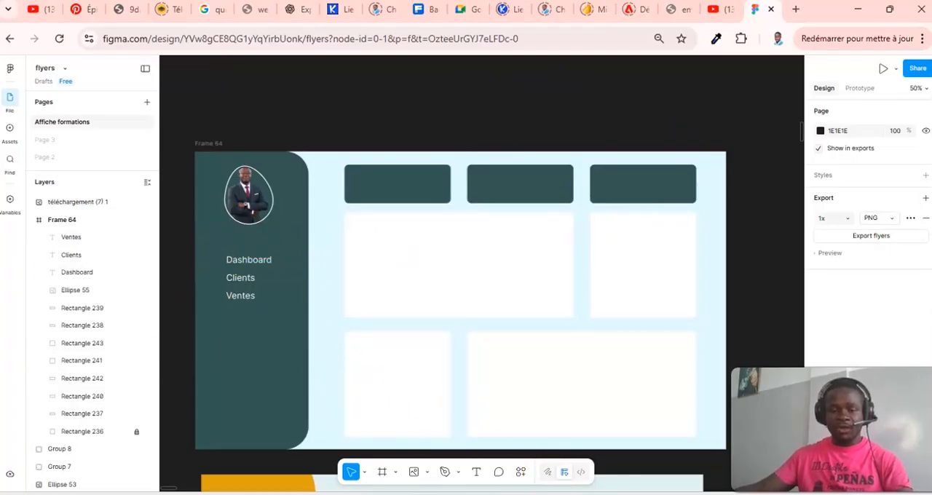
- Draw a rectangle about 518 × 112 just below the "Ventes" label, from the frame's left edge past the sidebar
{"action": "scroll", "coordinate": [607, 374], "scroll_direction": "down", "scroll_amount": 5}
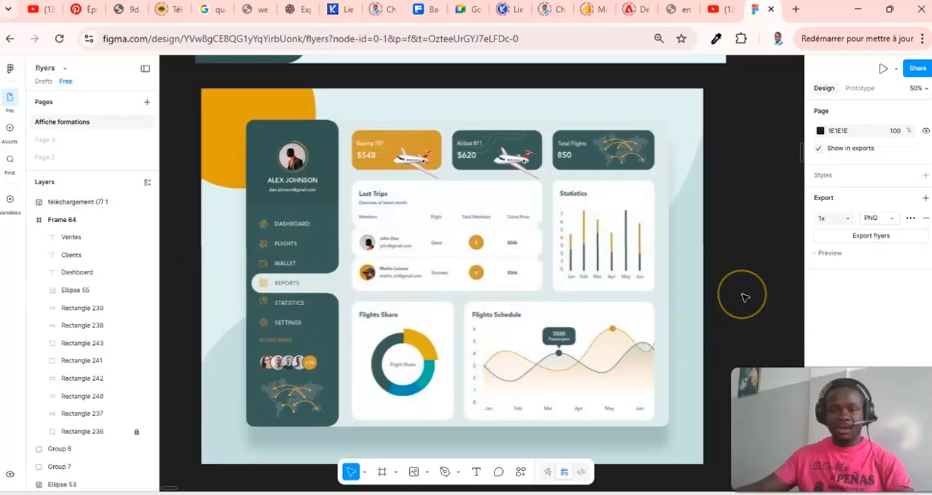
{"action": "scroll", "coordinate": [744, 297], "scroll_direction": "up", "scroll_amount": 3}
{"action": "scroll", "coordinate": [745, 297], "scroll_direction": "up", "scroll_amount": 1}
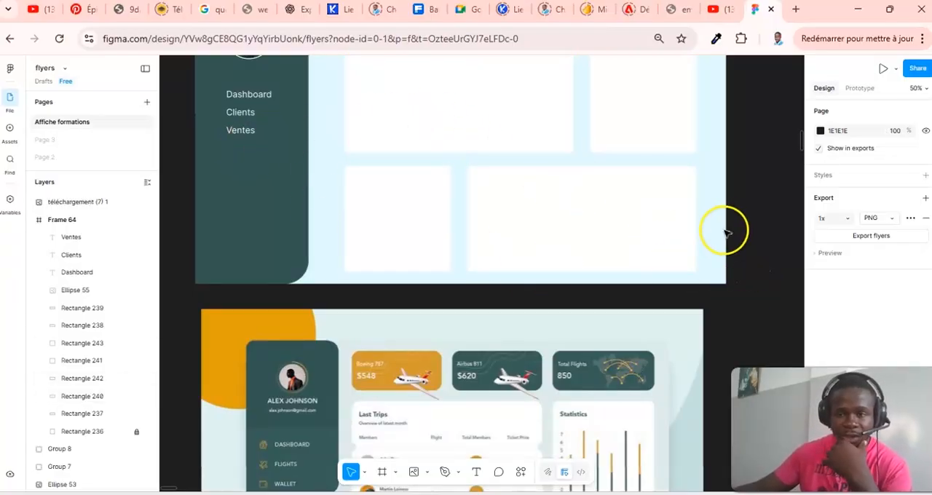
{"action": "left_click", "coordinate": [461, 477]}
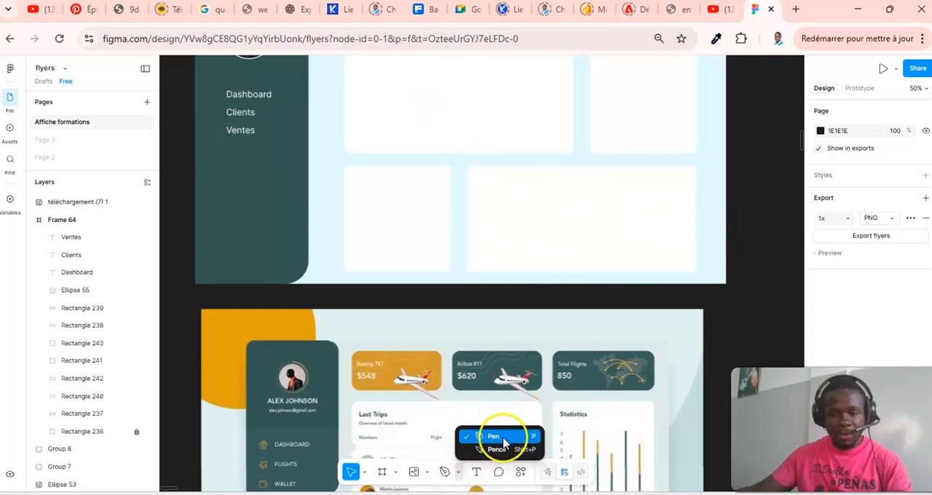
{"action": "left_click", "coordinate": [462, 473]}
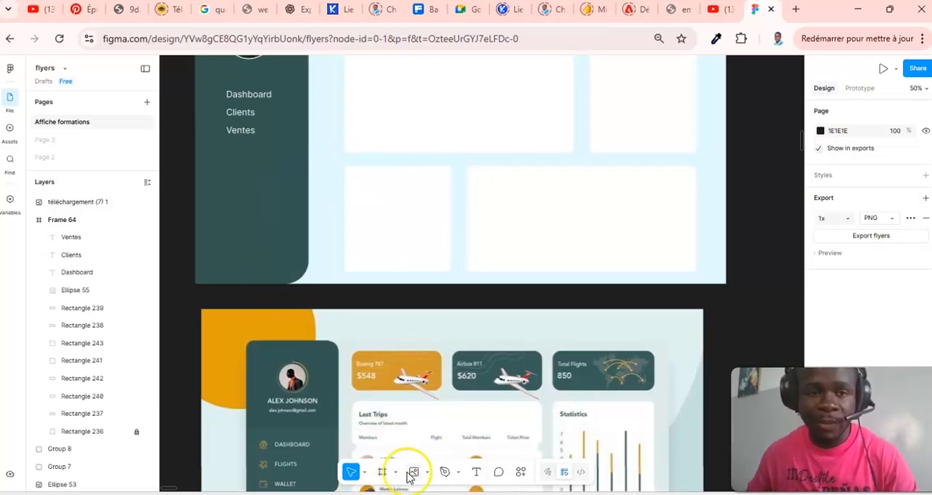
{"action": "scroll", "coordinate": [510, 298], "scroll_direction": "up", "scroll_amount": 3}
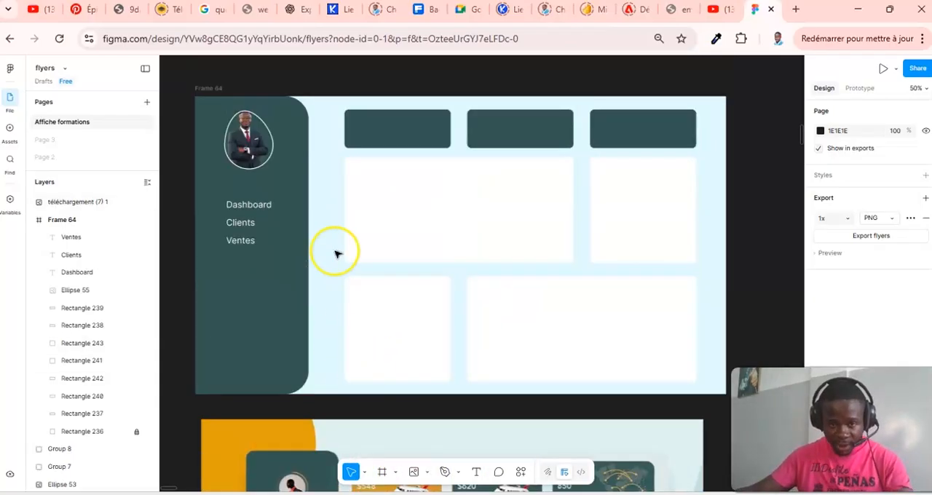
{"action": "left_click", "coordinate": [427, 472]}
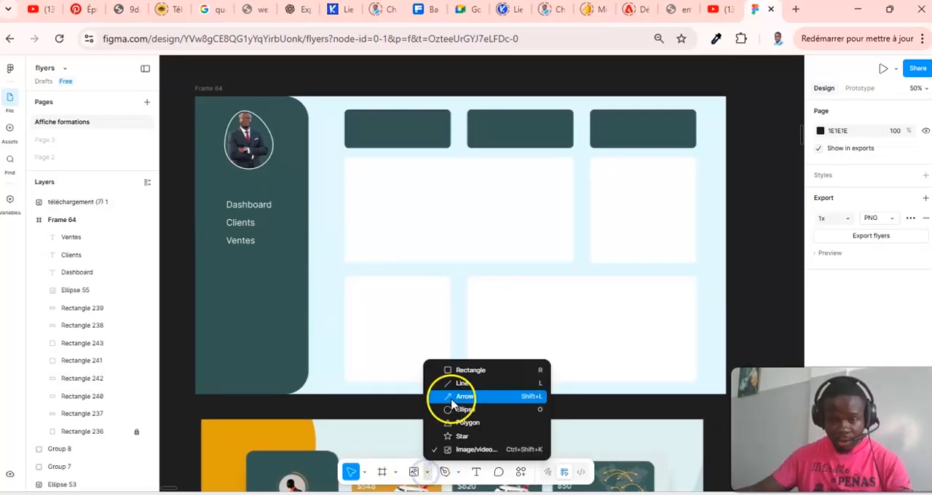
{"action": "left_click", "coordinate": [472, 370]}
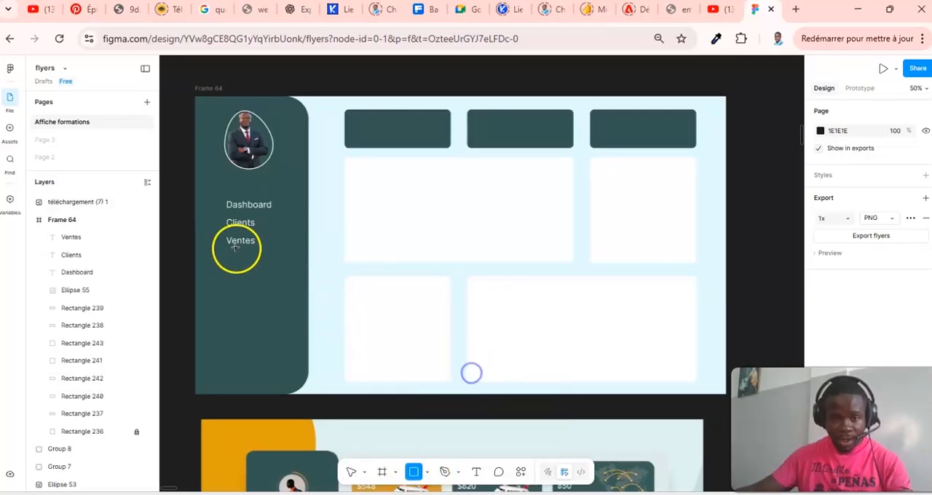
{"action": "mouse_move", "coordinate": [196, 247]}
{"action": "left_mouse_down"}
{"action": "mouse_move", "coordinate": [289, 260]}
{"action": "mouse_move", "coordinate": [338, 278]}
{"action": "left_mouse_up"}
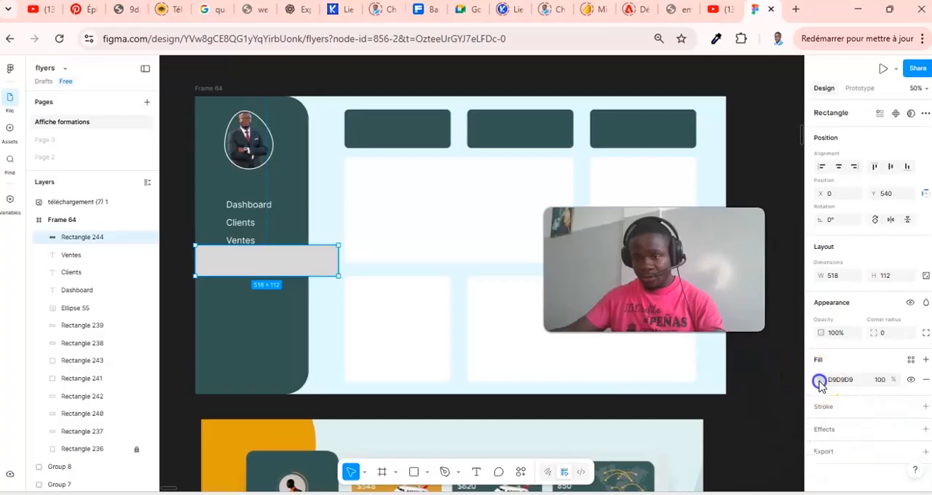
- Fill the new rectangle with light blue E7F9FF sampled from the frame background
{"action": "left_click", "coordinate": [820, 380]}
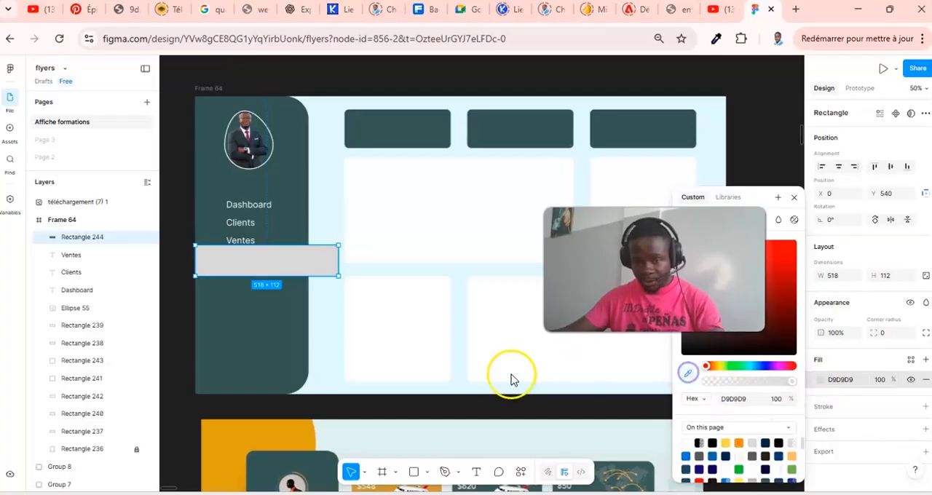
{"action": "left_click", "coordinate": [330, 314]}
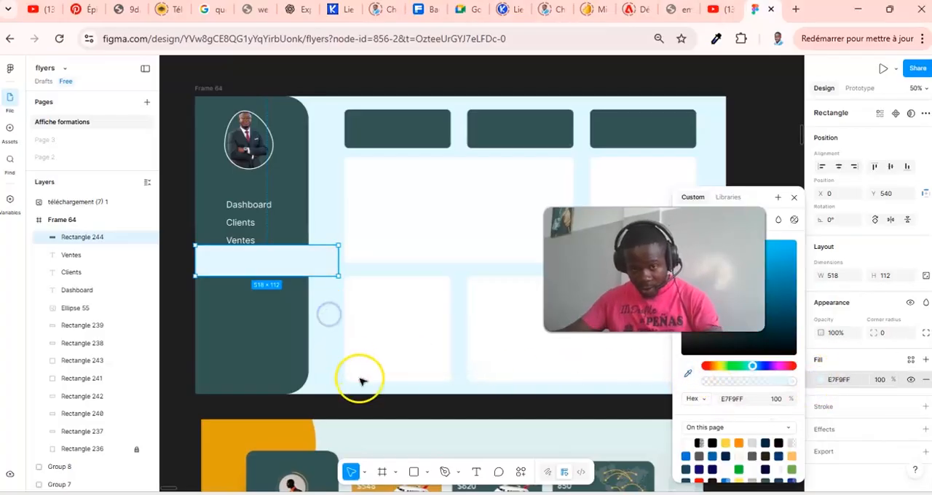
{"action": "left_click", "coordinate": [793, 196]}
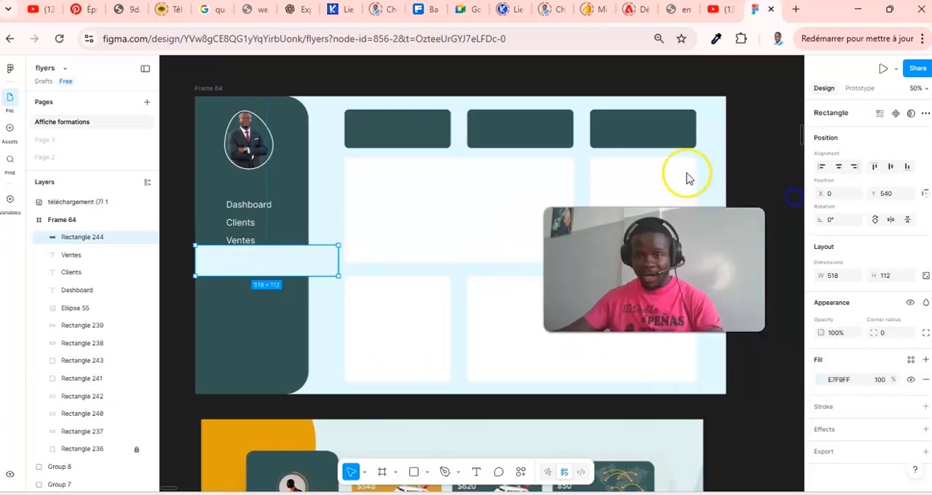
{"action": "left_click", "coordinate": [231, 74]}
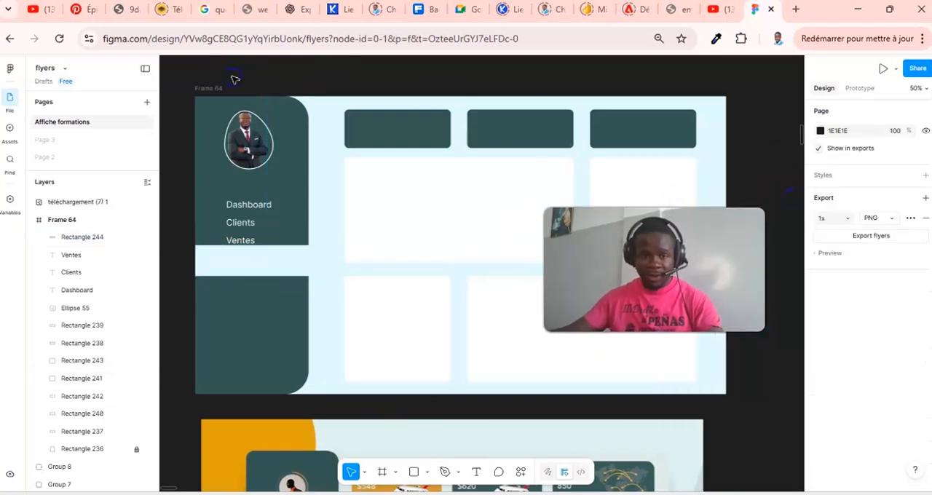
- Narrow the light blue bar to about 464 wide and round its corners with a radius of 76
{"action": "left_click", "coordinate": [237, 264]}
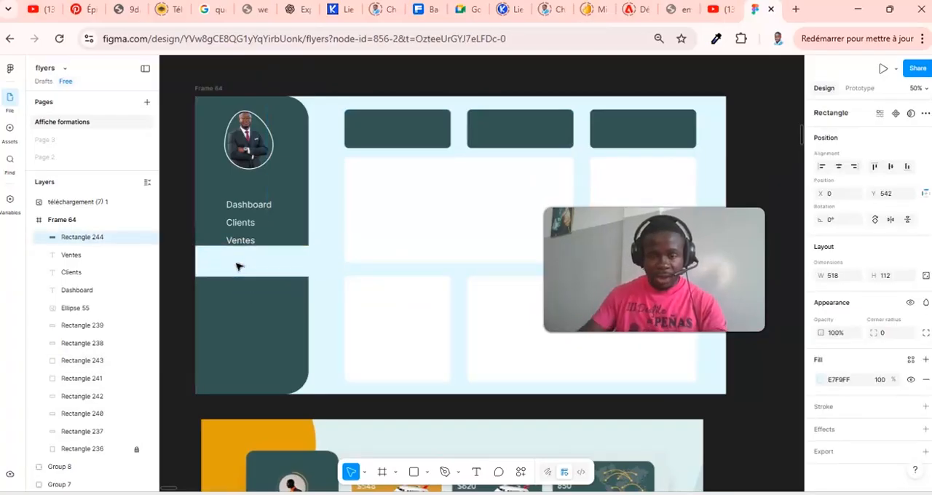
{"action": "left_click_drag", "start_coordinate": [740, 212], "coordinate": [840, 263]}
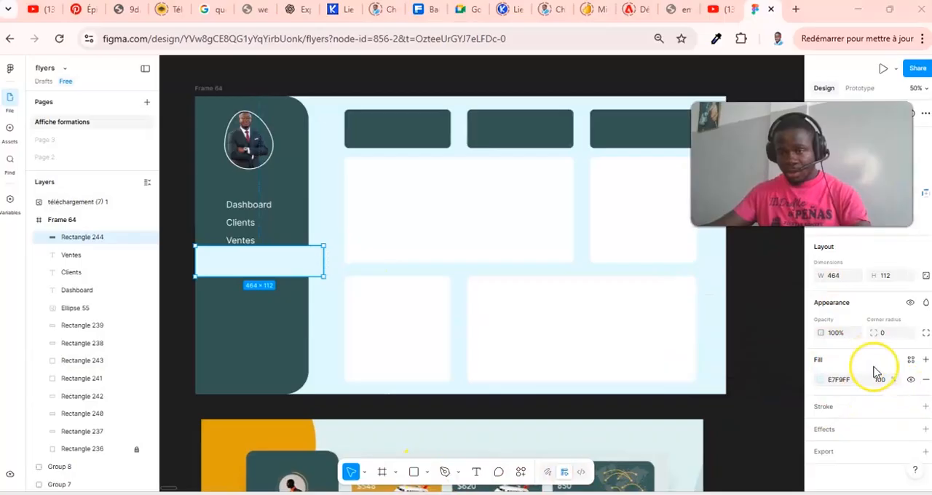
{"action": "left_click_drag", "start_coordinate": [874, 333], "coordinate": [708, 274]}
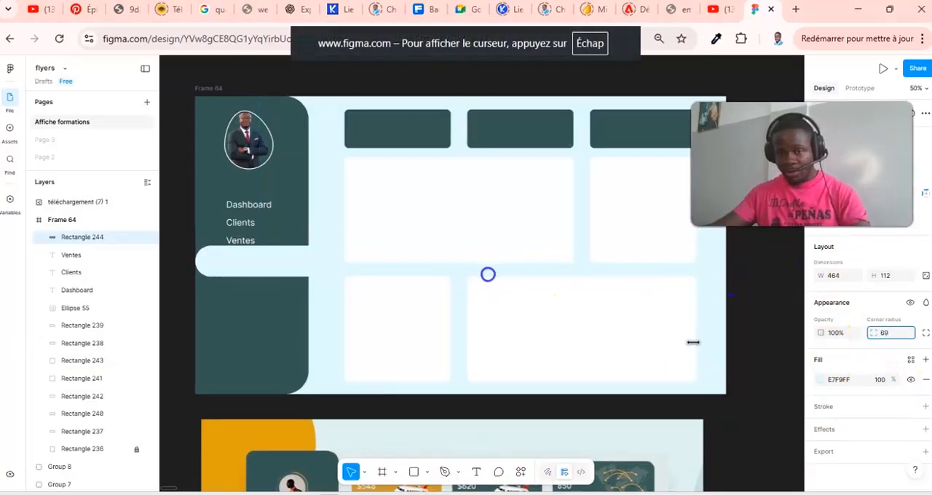
{"action": "left_click_drag", "start_coordinate": [488, 274], "coordinate": [511, 278]}
- Position the rounded bar slightly below the "Ventes" label, with its left end at the sidebar's left edge
{"action": "left_click_drag", "start_coordinate": [223, 244], "coordinate": [233, 266]}
{"action": "left_click", "coordinate": [333, 278]}
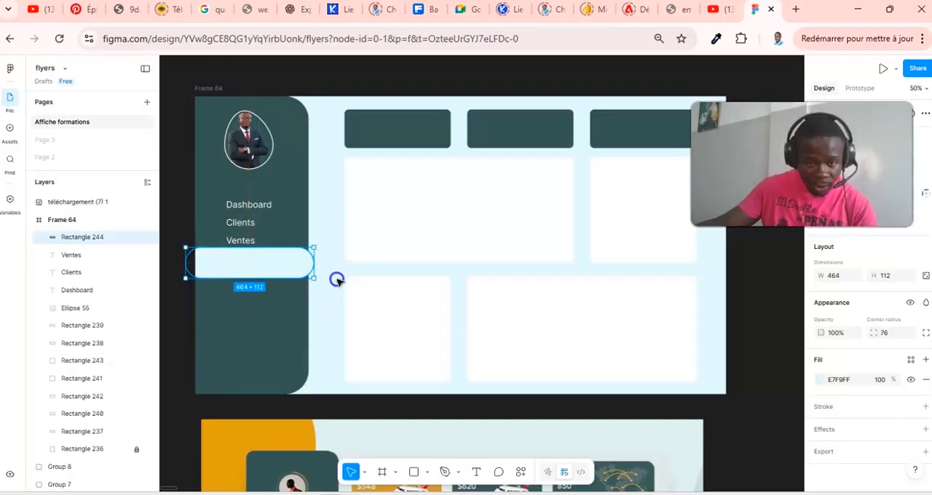
{"action": "left_click_drag", "start_coordinate": [229, 265], "coordinate": [234, 271]}
{"action": "left_click", "coordinate": [324, 226]}
{"action": "left_click", "coordinate": [276, 277]}
{"action": "left_click_drag", "start_coordinate": [275, 277], "coordinate": [276, 278]}
{"action": "left_click", "coordinate": [274, 72]}
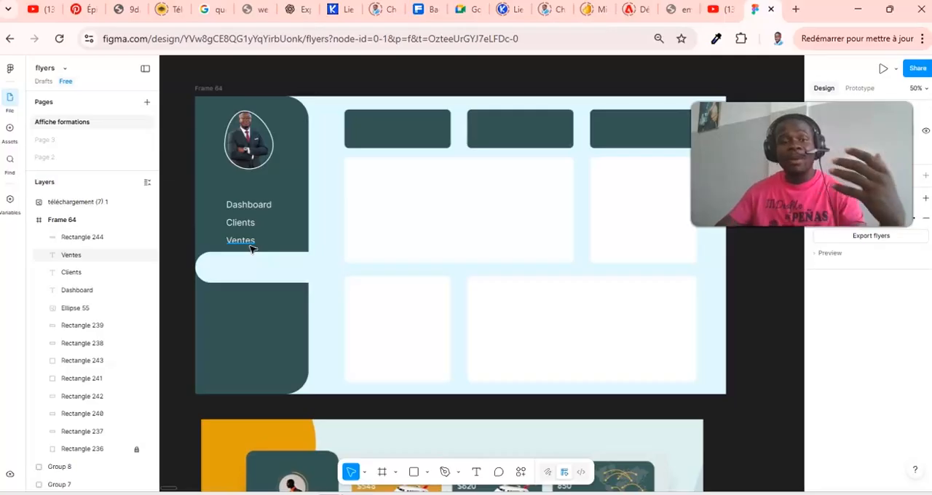
{"action": "left_click", "coordinate": [318, 366]}
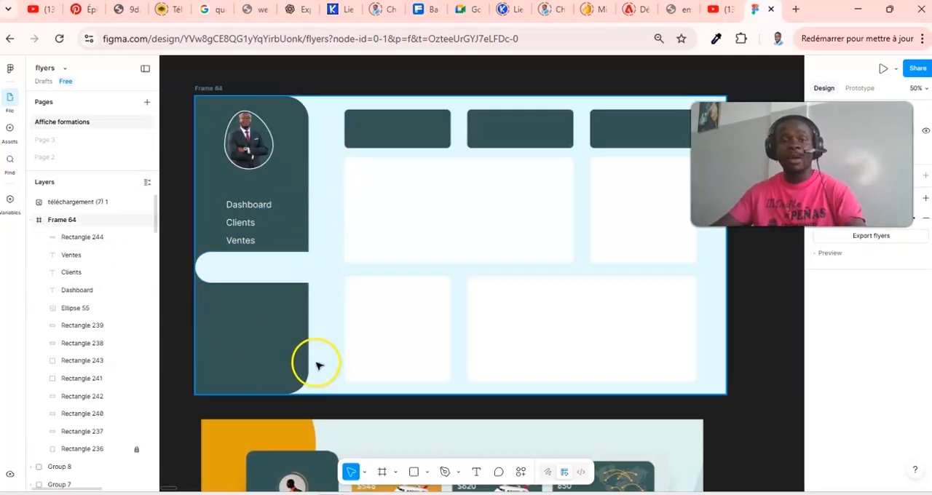
- Duplicate the "Ventes" label onto the light blue bar, aligned with the labels above, and move its layer above the bar's
{"action": "left_click", "coordinate": [248, 241]}
{"action": "key", "text": "ctrl+c"}
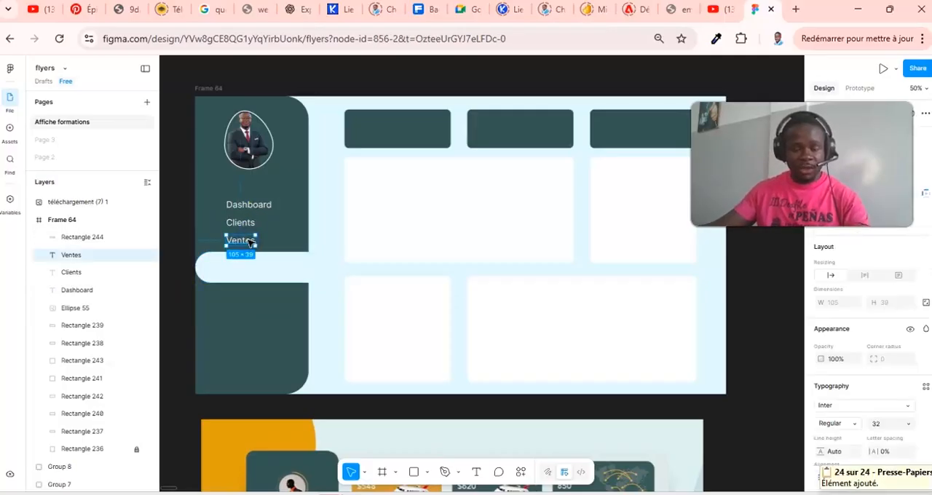
{"action": "key", "text": "ctrl+v"}
{"action": "left_click_drag", "start_coordinate": [246, 235], "coordinate": [246, 266]}
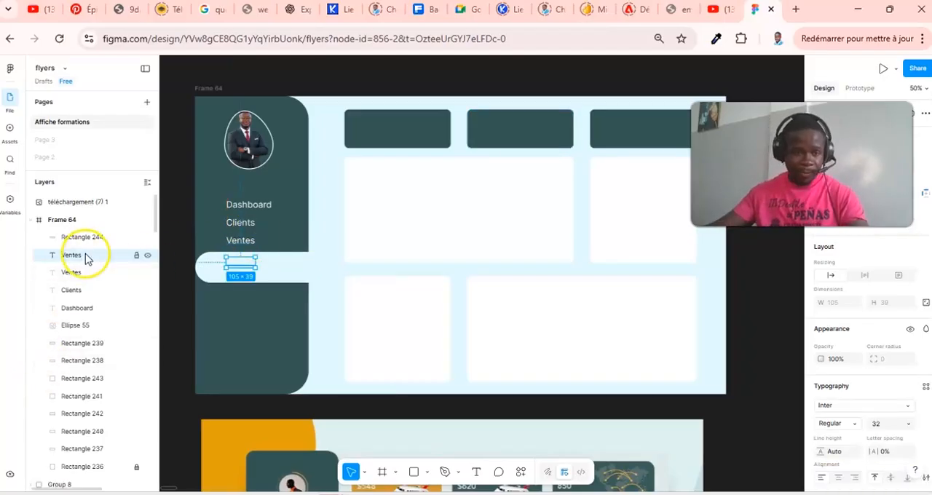
{"action": "left_click_drag", "start_coordinate": [91, 233], "coordinate": [93, 229]}
{"action": "left_click_drag", "start_coordinate": [93, 232], "coordinate": [92, 230]}
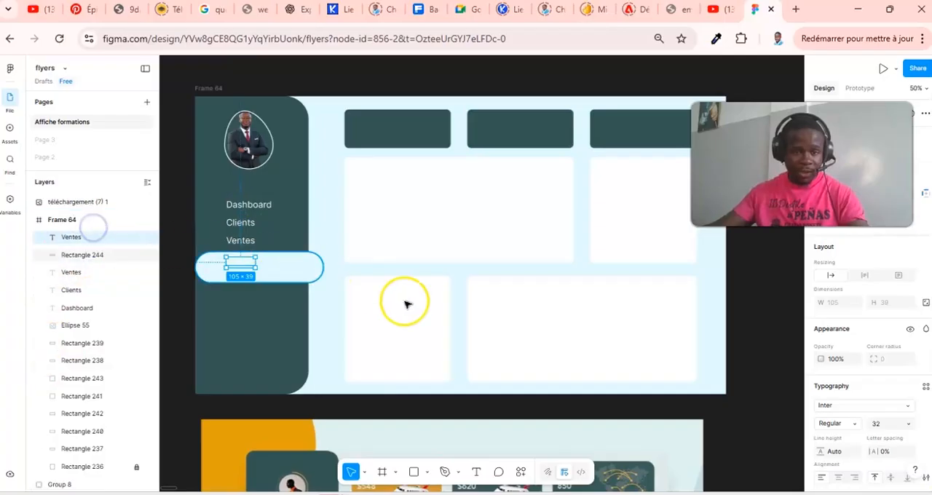
{"action": "key", "text": "Down"}
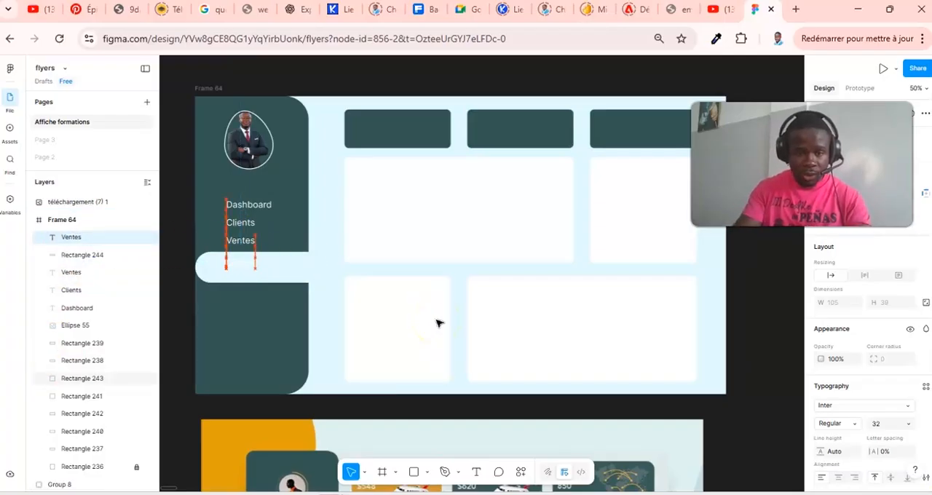
- Change the duplicated label's fill to near-black 090000
{"action": "scroll", "coordinate": [863, 423], "scroll_direction": "down", "scroll_amount": 3}
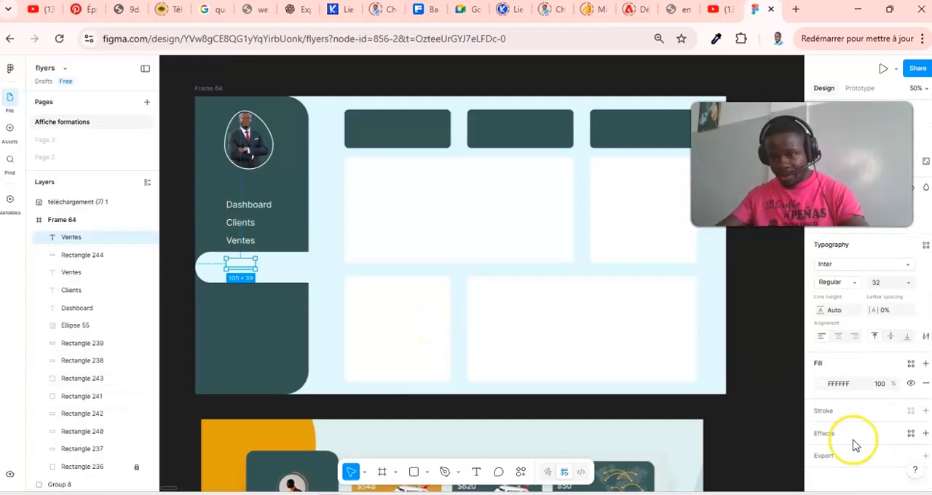
{"action": "left_click", "coordinate": [822, 380]}
{"action": "left_click_drag", "start_coordinate": [700, 300], "coordinate": [804, 358]}
{"action": "left_click", "coordinate": [653, 202]}
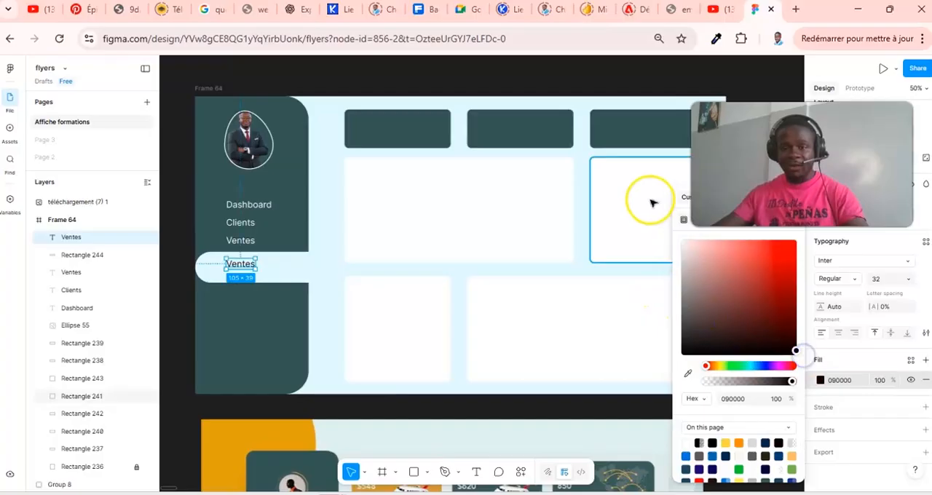
{"action": "left_click", "coordinate": [346, 203]}
- Nudge the dark label down to the light blue bar's vertical middle and change its text to "Produits"
{"action": "left_click", "coordinate": [251, 264]}
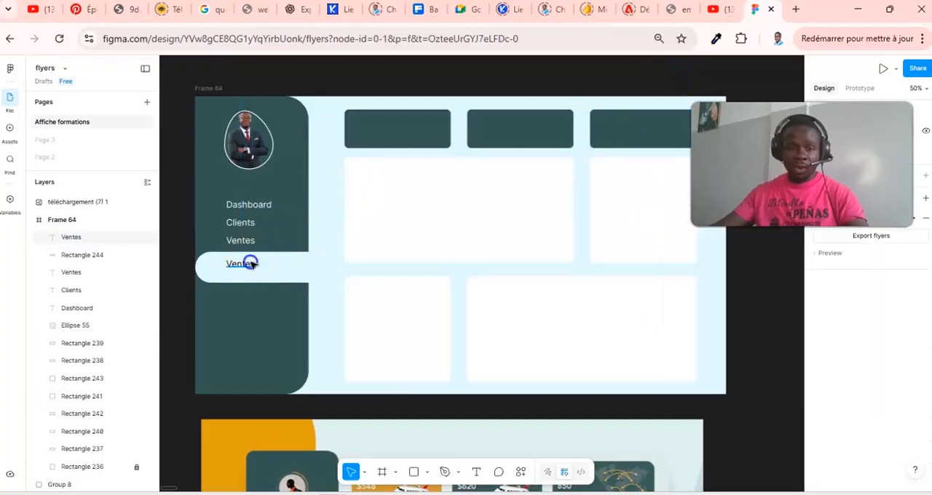
{"action": "left_click_drag", "start_coordinate": [252, 265], "coordinate": [253, 265]}
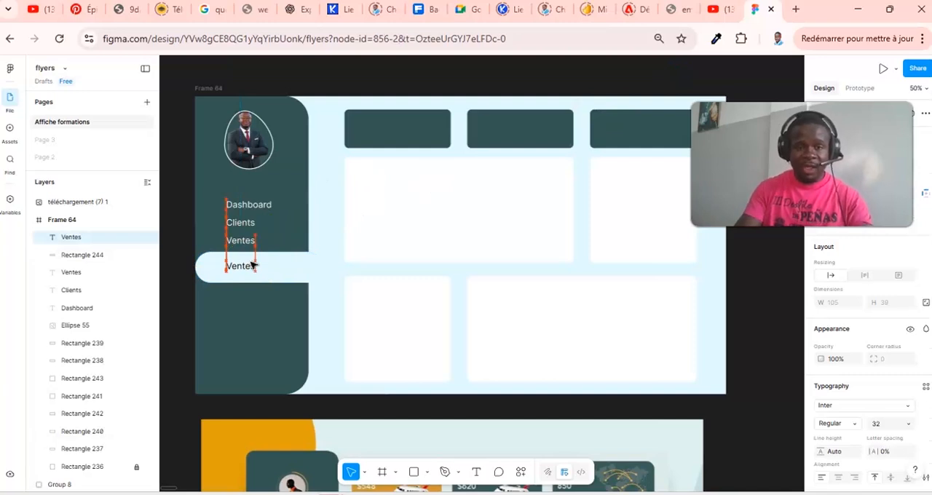
{"action": "left_click_drag", "start_coordinate": [257, 271], "coordinate": [255, 271]}
{"action": "double_click", "coordinate": [246, 268]}
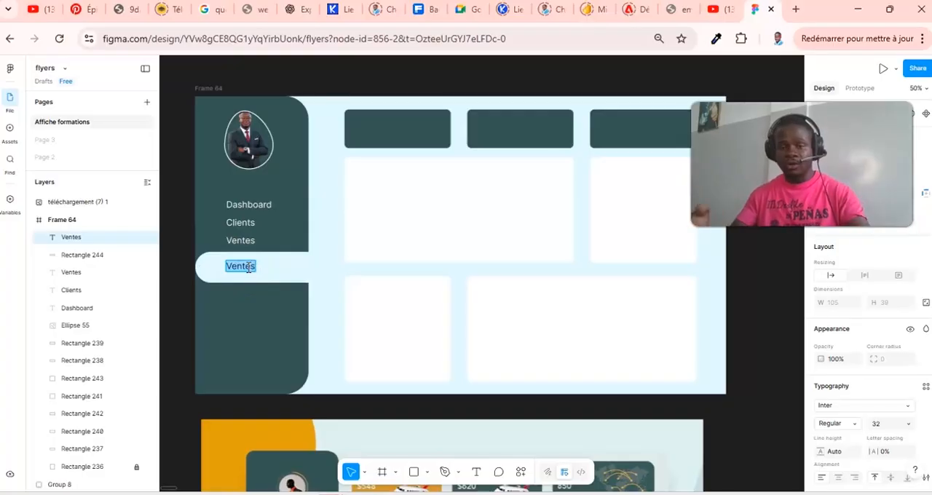
{"action": "type", "text": "Produits"}
{"action": "left_click", "coordinate": [182, 79]}
{"action": "left_click", "coordinate": [762, 352]}
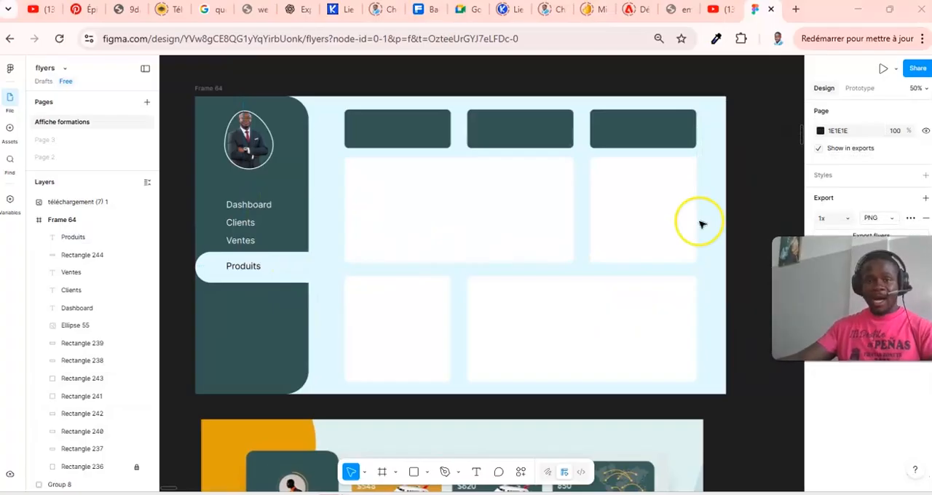
- Copy the "Clients" label into the upper-left corner of the first dark card and change its text to "Chiffre d'affaire"
{"action": "left_click", "coordinate": [236, 224]}
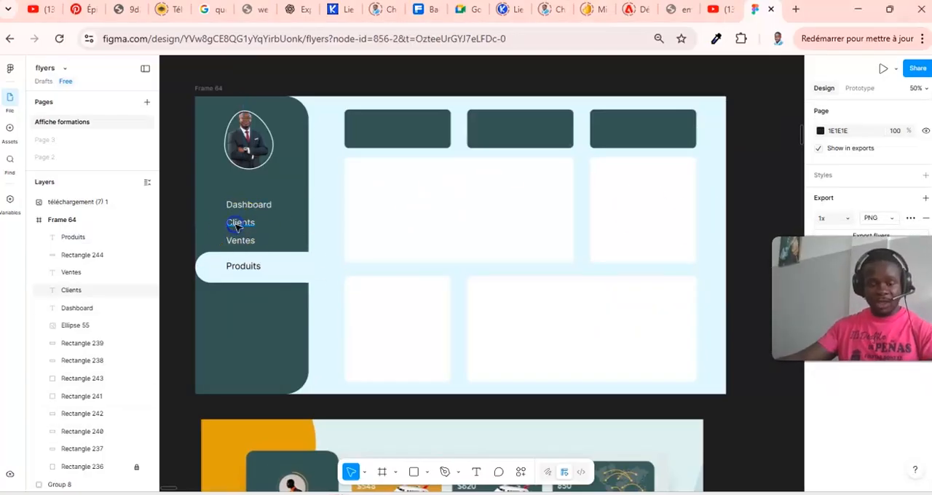
{"action": "key", "text": "ctrl+c"}
{"action": "key", "text": "ctrl+v"}
{"action": "left_click_drag", "start_coordinate": [237, 225], "coordinate": [364, 116]}
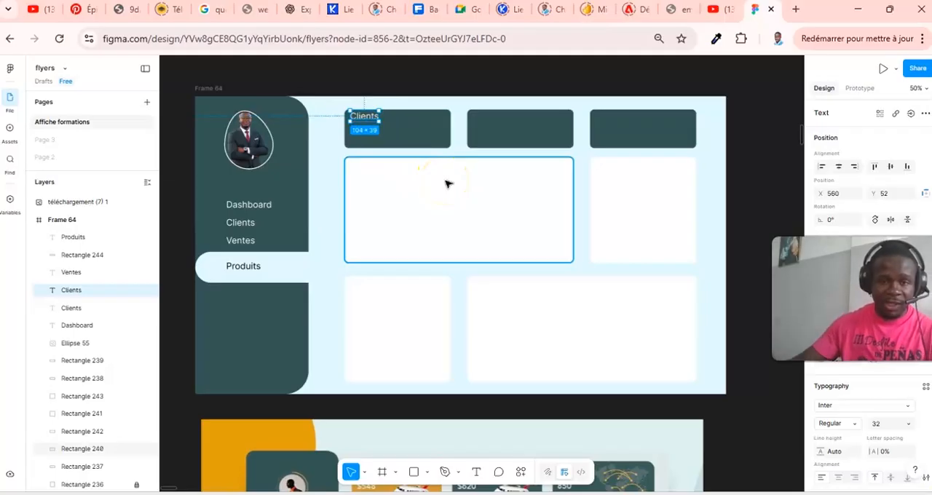
{"action": "double_click", "coordinate": [367, 115]}
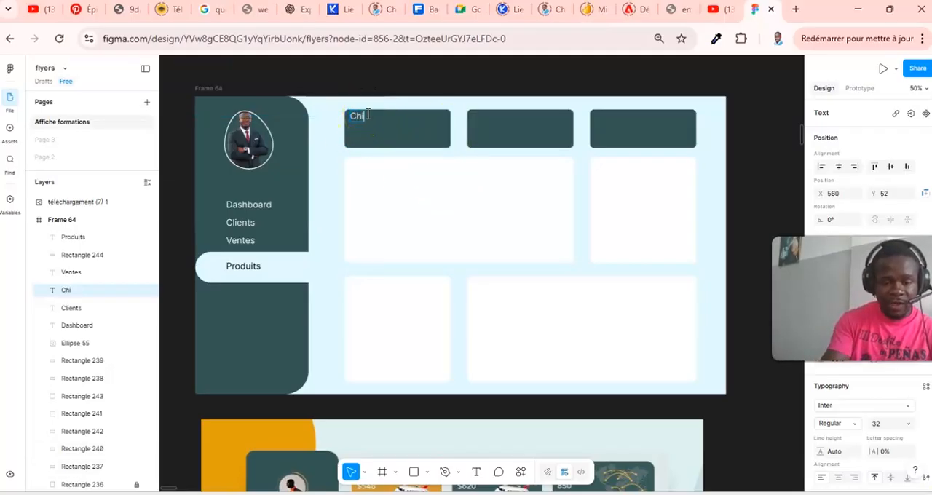
{"action": "type", "text": "Chiffre d'afaire"}
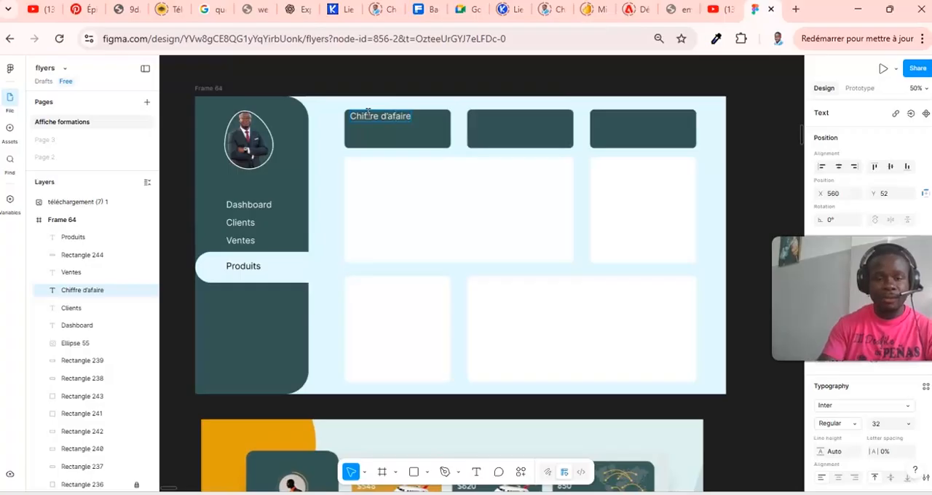
{"action": "key", "text": "Escape"}
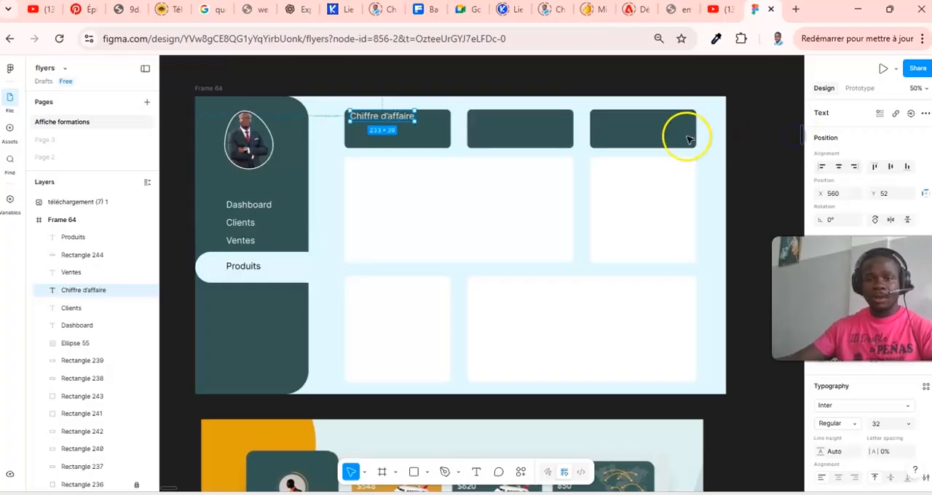
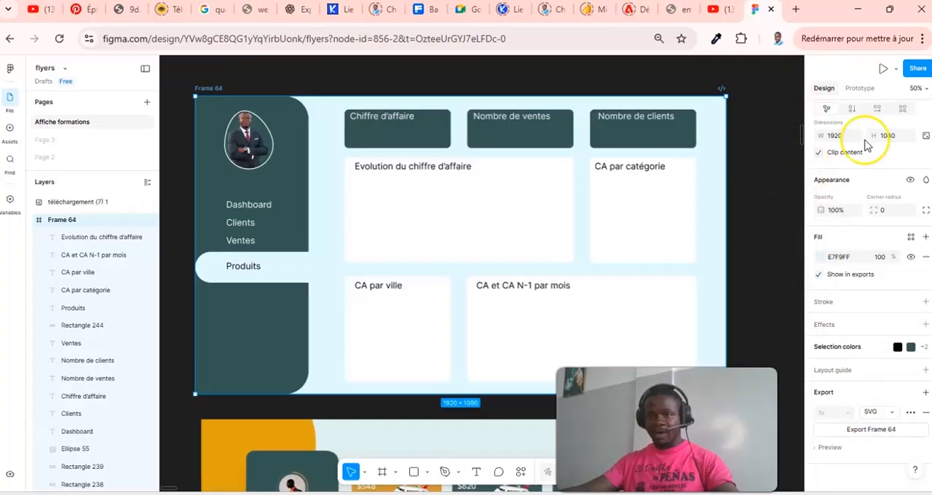
- Export Frame 64 as an SVG, check that it has downloaded, and switch to the Dashboard report in Power BI
{"action": "left_click", "coordinate": [876, 431]}
{"action": "left_click", "coordinate": [757, 42]}
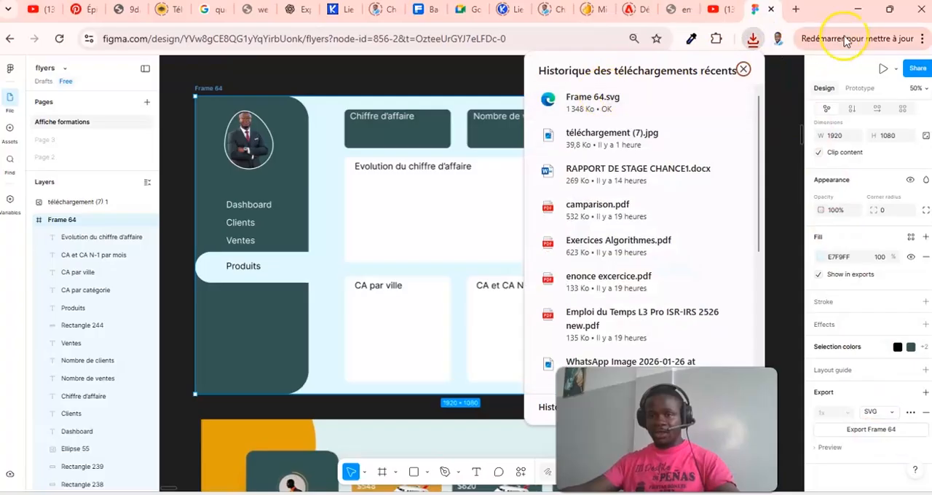
{"action": "left_click", "coordinate": [859, 9]}
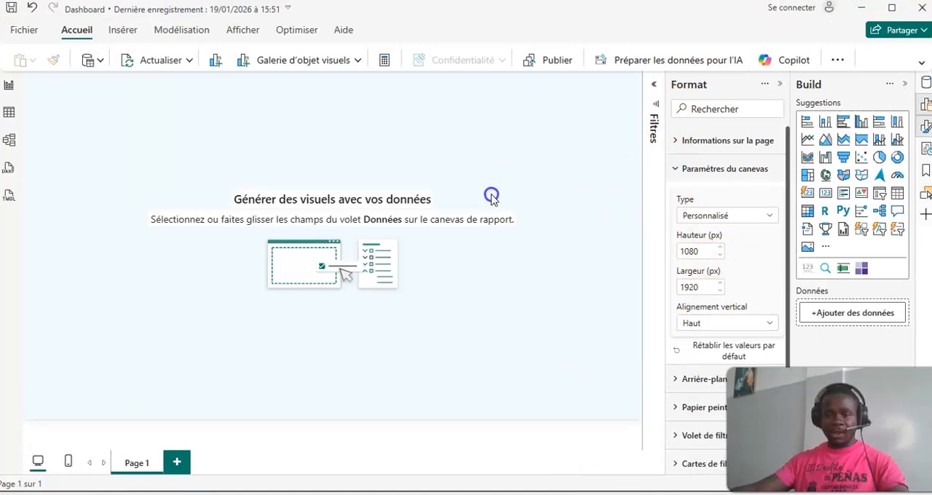
- Set Frame 64.svg from the Downloads folder as the canvas background image, fitted to the page with 0% transparency
{"action": "left_click", "coordinate": [674, 171]}
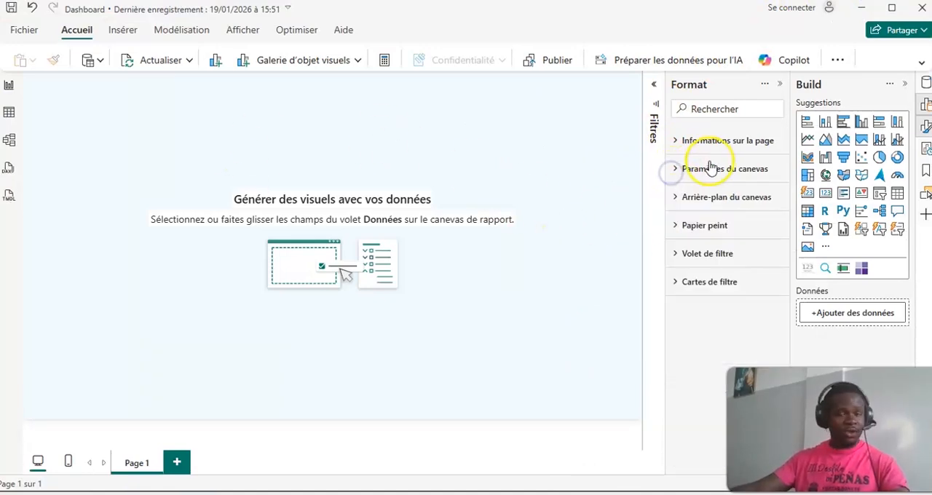
{"action": "left_click", "coordinate": [675, 198]}
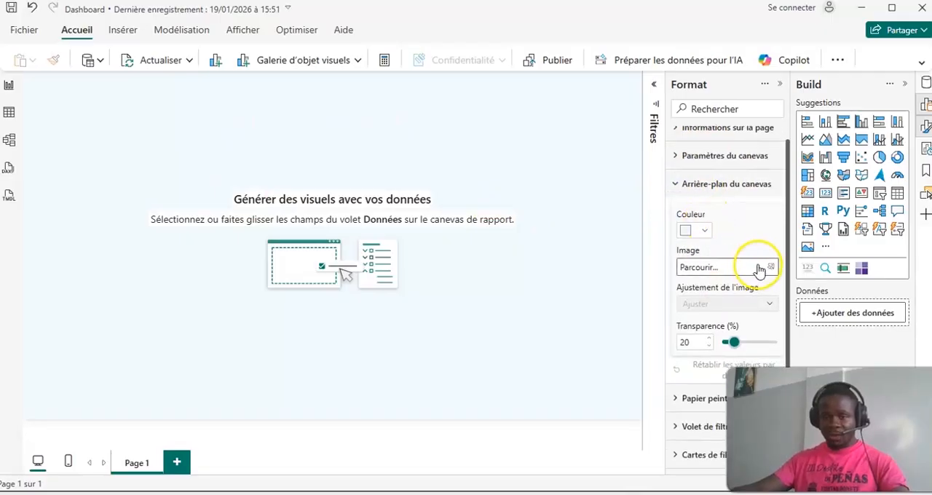
{"action": "left_click", "coordinate": [701, 267]}
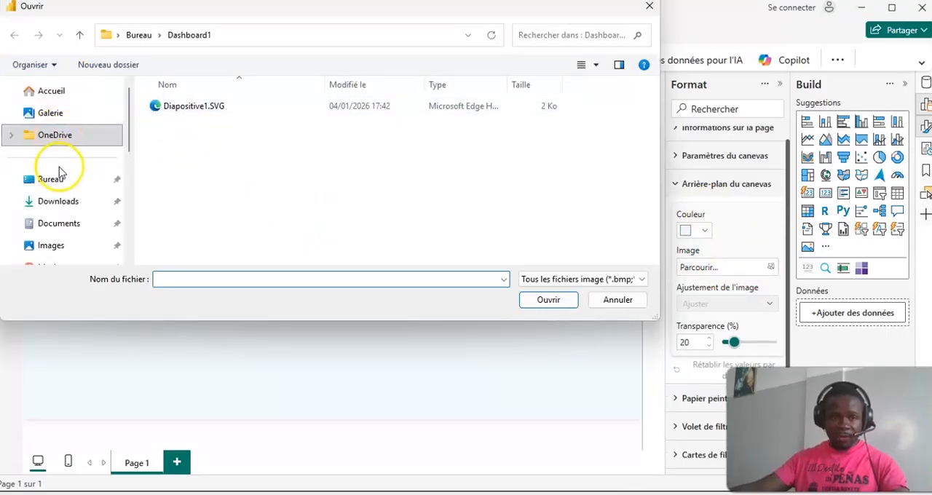
{"action": "left_click", "coordinate": [62, 202]}
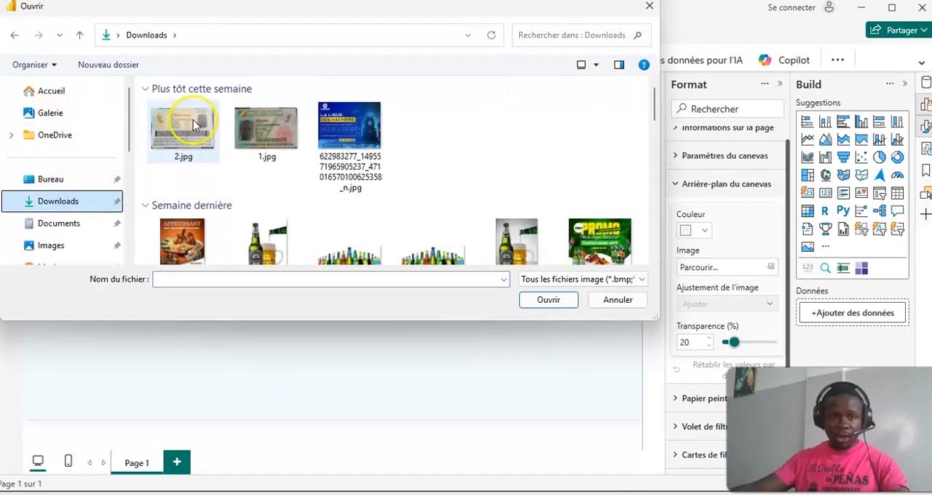
{"action": "left_click", "coordinate": [47, 202]}
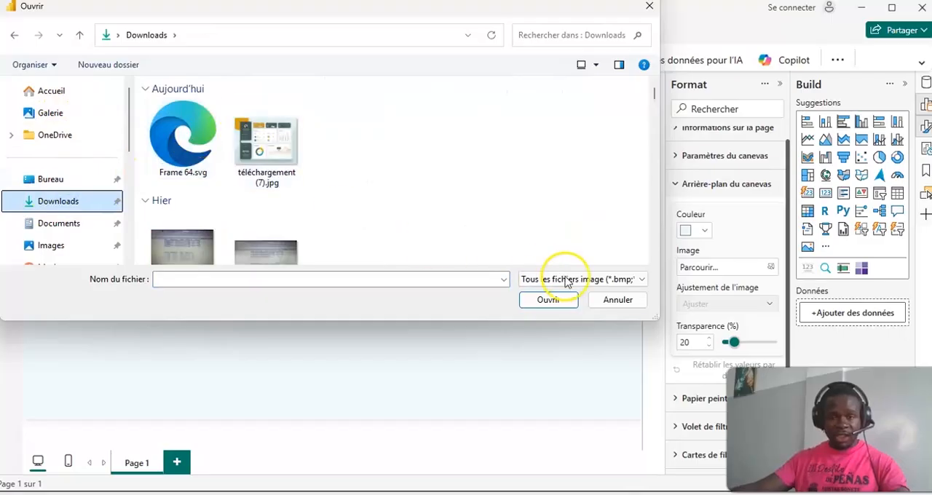
{"action": "left_click", "coordinate": [555, 303]}
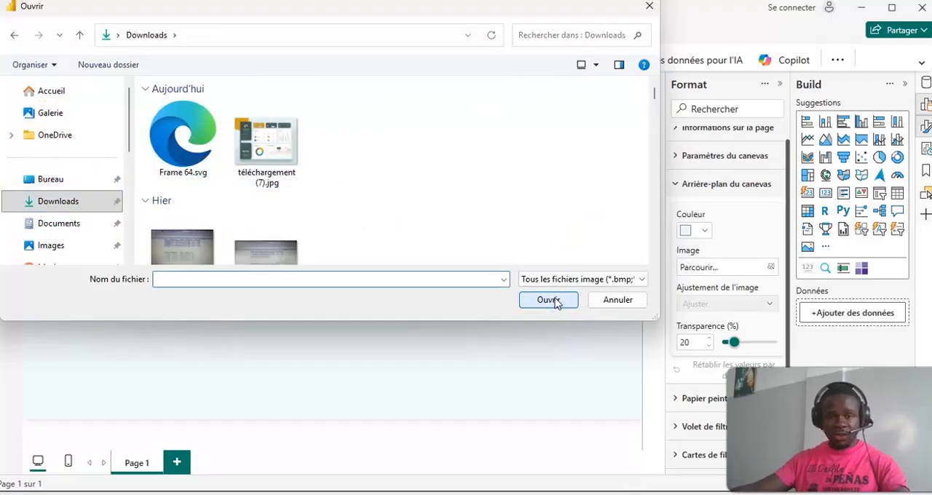
{"action": "left_click", "coordinate": [183, 138]}
{"action": "left_click", "coordinate": [547, 299]}
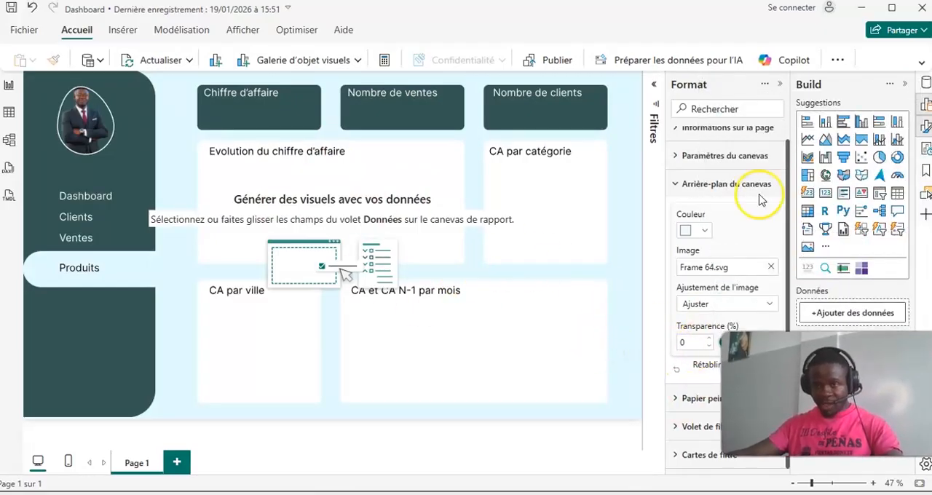
- Examine the new page background at several zoom levels, ending with the whole page in view at 40%
{"action": "left_click", "coordinate": [779, 85]}
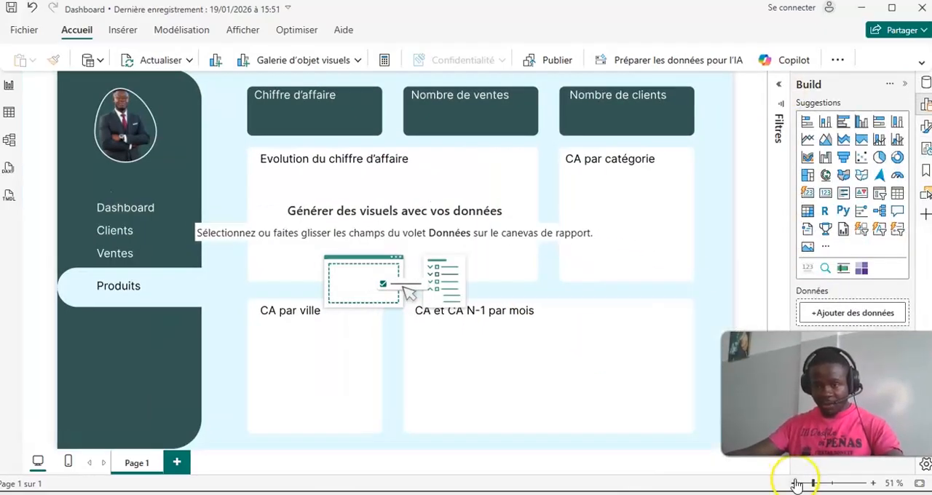
{"action": "left_click", "coordinate": [797, 483]}
{"action": "left_click", "coordinate": [796, 483]}
{"action": "left_click", "coordinate": [796, 483]}
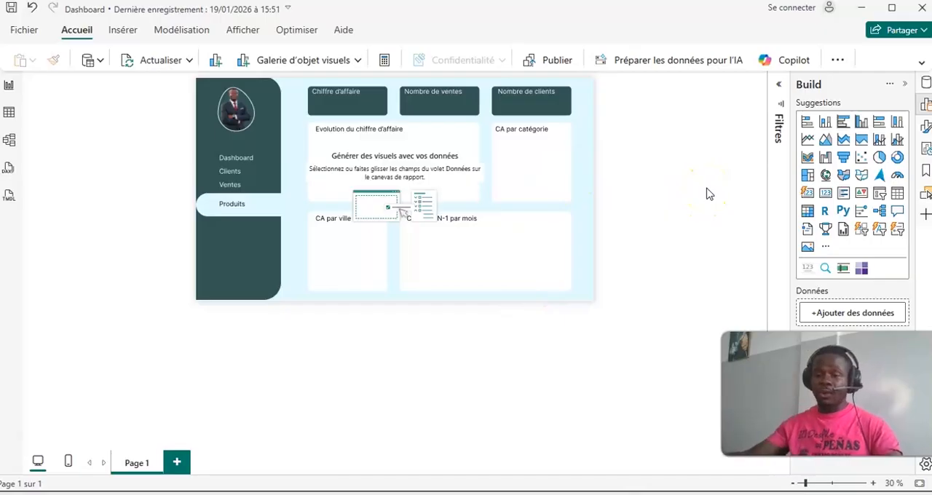
{"action": "left_click", "coordinate": [866, 484]}
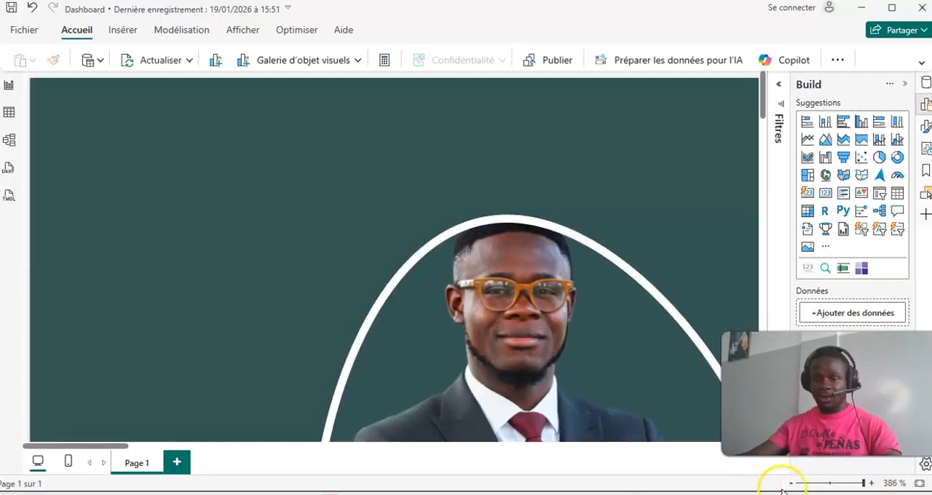
{"action": "left_click", "coordinate": [820, 484]}
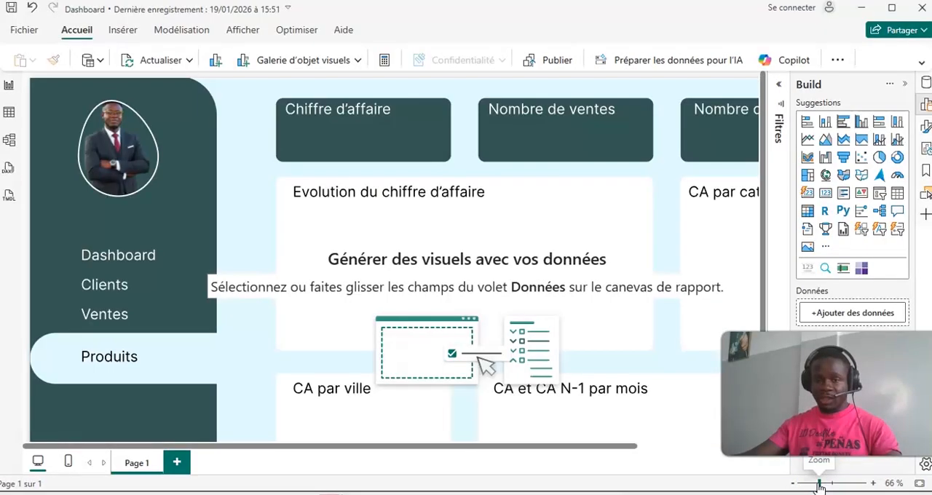
{"action": "left_click", "coordinate": [790, 483]}
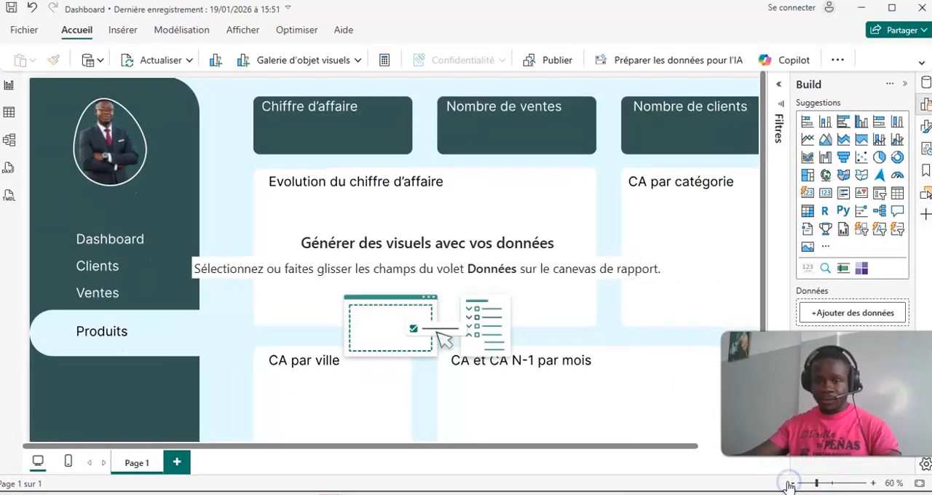
{"action": "left_click", "coordinate": [790, 486]}
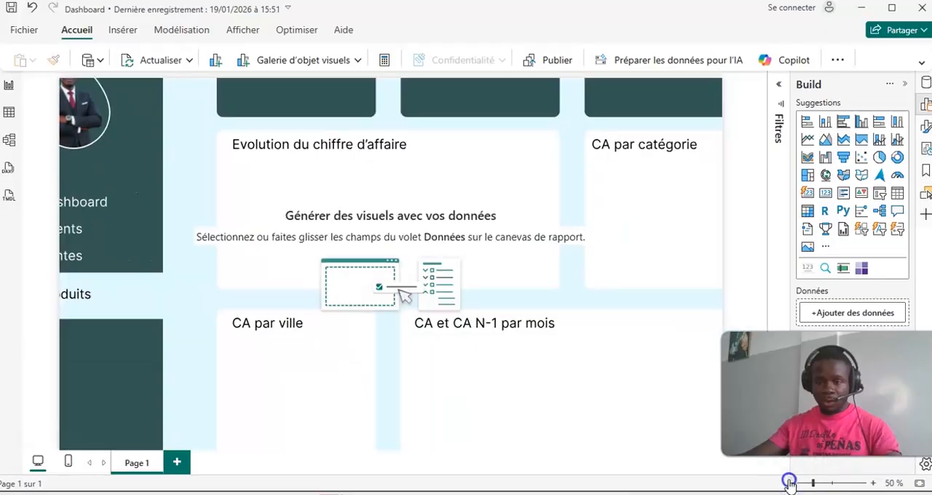
{"action": "left_click", "coordinate": [791, 484]}
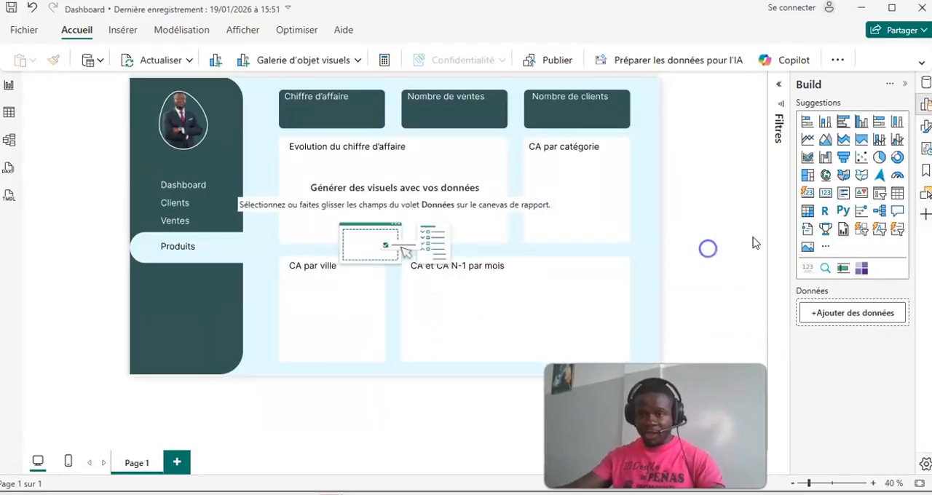
- Add a card visual showing the Chiffre d'A measure C d'A var.N/N-1 and fit it over the "Chiffre d'affaire" box
{"action": "left_click", "coordinate": [925, 82]}
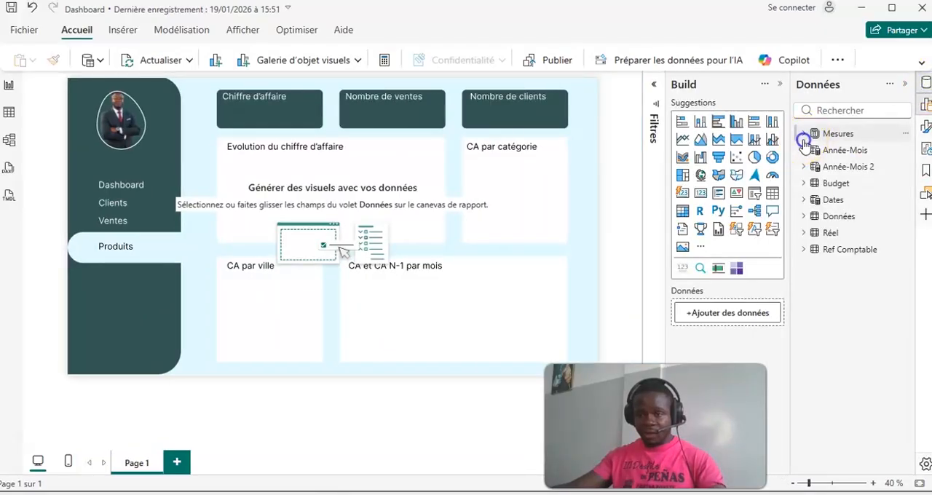
{"action": "left_click", "coordinate": [804, 138]}
{"action": "left_click", "coordinate": [813, 166]}
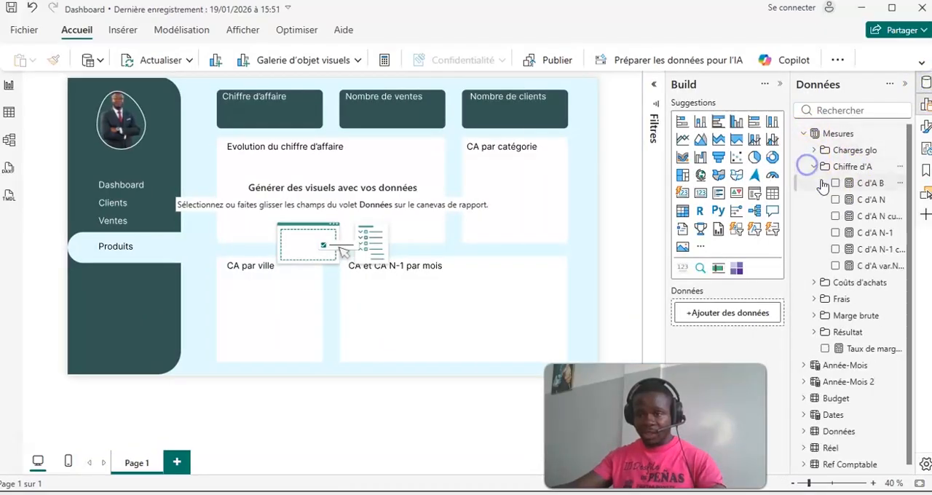
{"action": "left_click", "coordinate": [835, 266]}
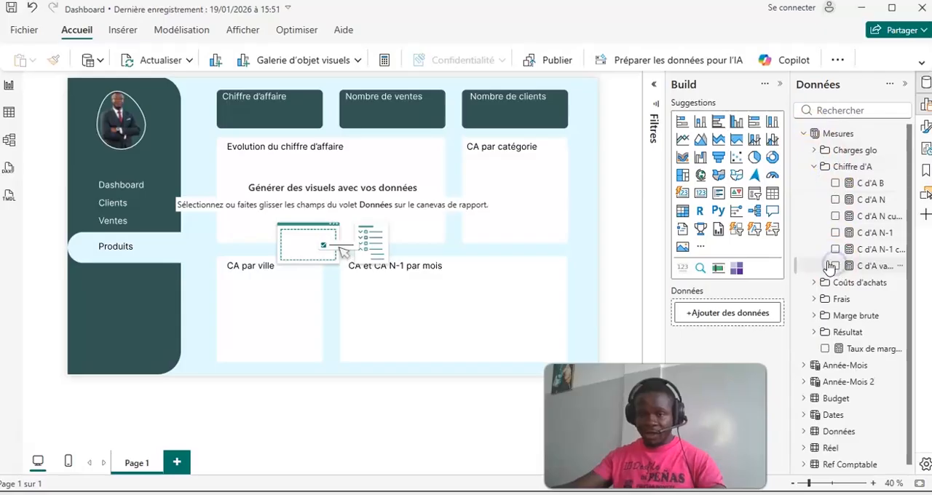
{"action": "left_click", "coordinate": [700, 194]}
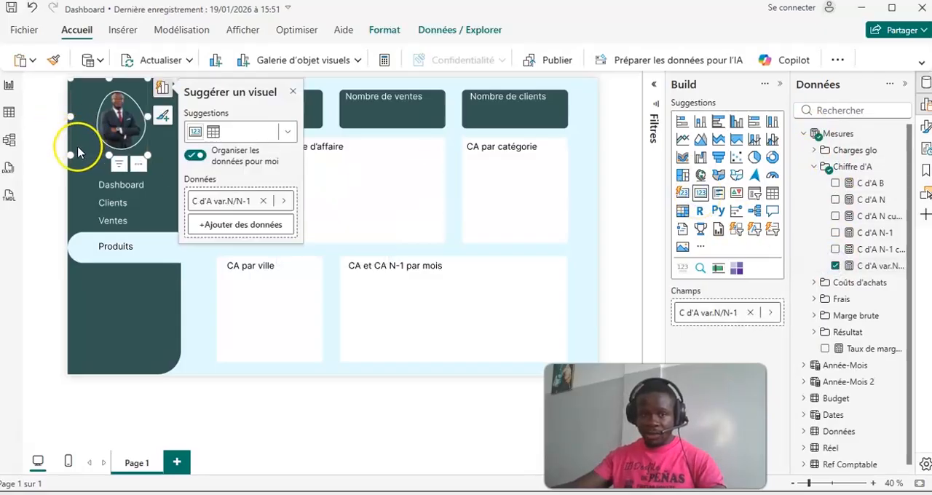
{"action": "left_click_drag", "start_coordinate": [75, 129], "coordinate": [298, 101]}
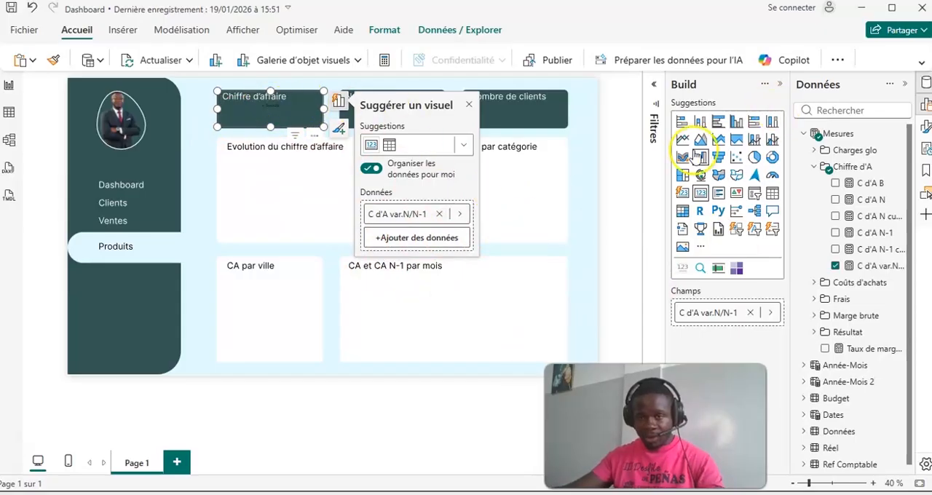
- Format the card's callout value in white at font size 28
{"action": "left_click", "coordinate": [779, 84]}
{"action": "left_click", "coordinate": [925, 126]}
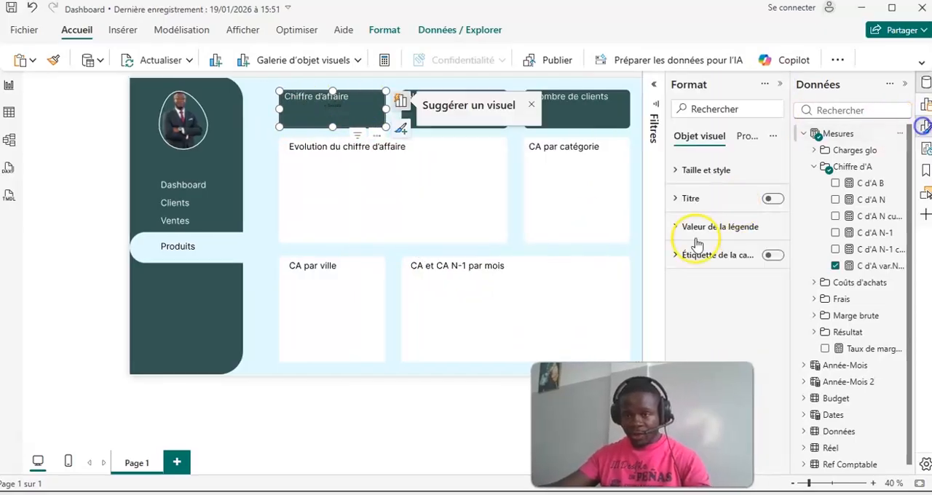
{"action": "left_click", "coordinate": [720, 227]}
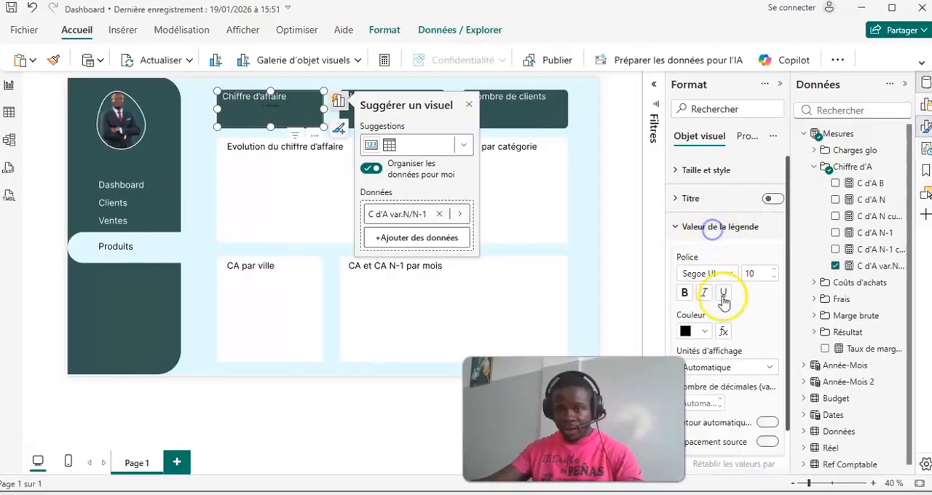
{"action": "left_click", "coordinate": [703, 333]}
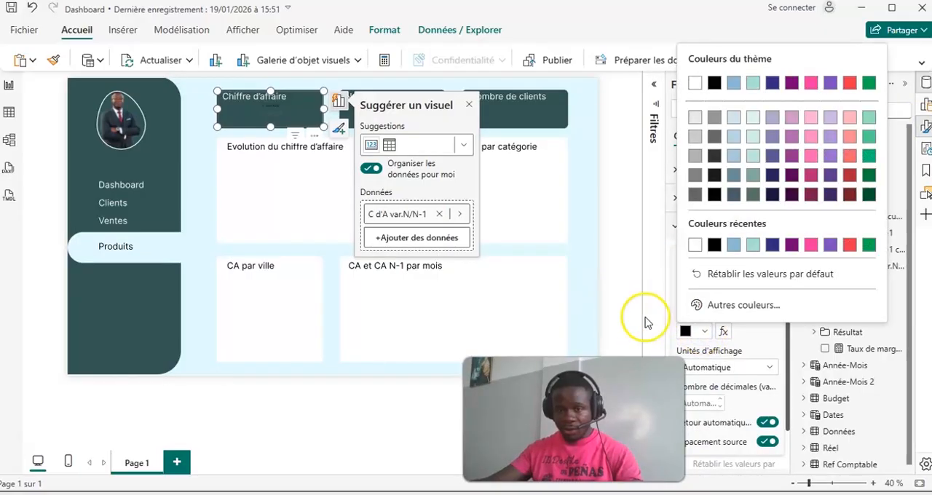
{"action": "left_click", "coordinate": [695, 248]}
{"action": "left_click", "coordinate": [773, 270]}
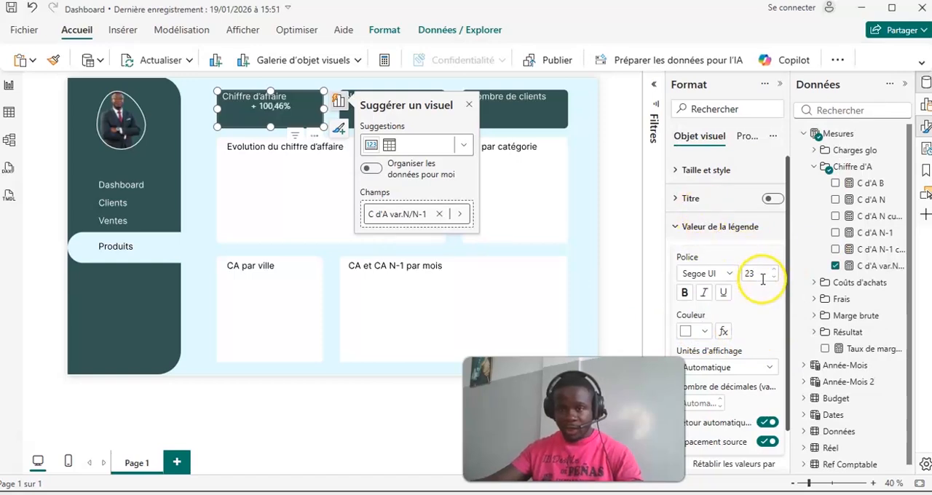
{"action": "left_click", "coordinate": [675, 227]}
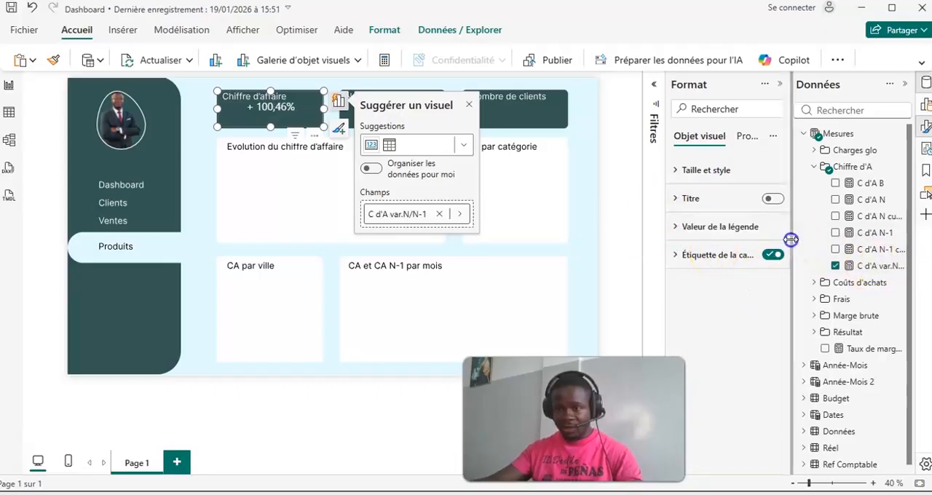
- Widen the data field list and replace the card's measure with C d'A N
{"action": "left_click_drag", "start_coordinate": [793, 252], "coordinate": [724, 252]}
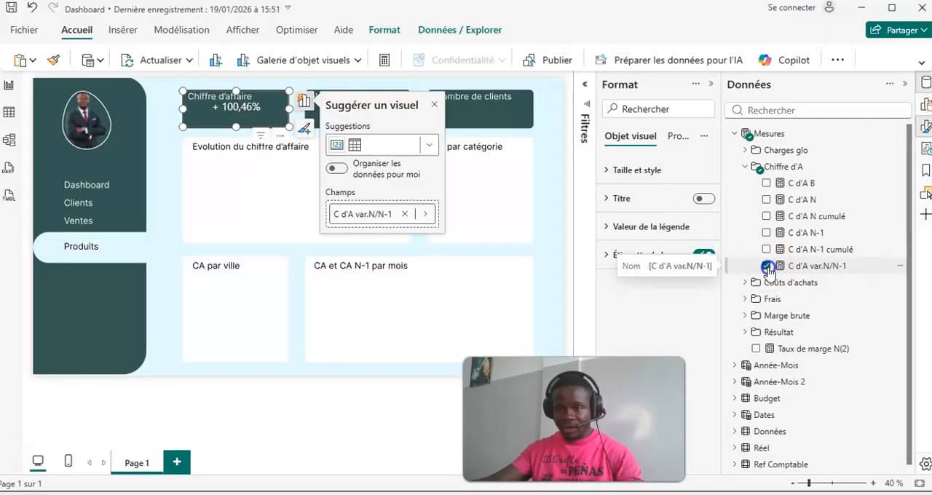
{"action": "left_click", "coordinate": [766, 266]}
{"action": "left_click", "coordinate": [767, 200]}
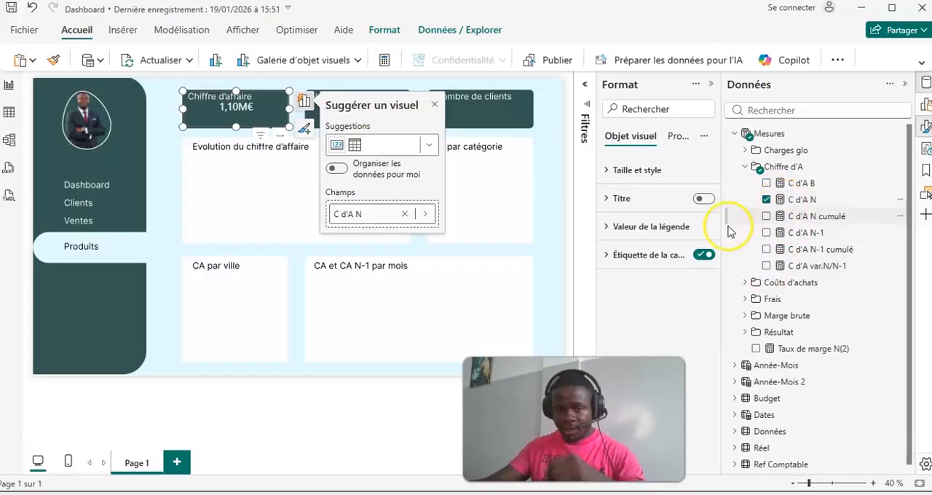
- Convert the "Chiffre d'affaire" card into the new card visual, keeping C d'A N as its value
{"action": "left_click", "coordinate": [711, 84]}
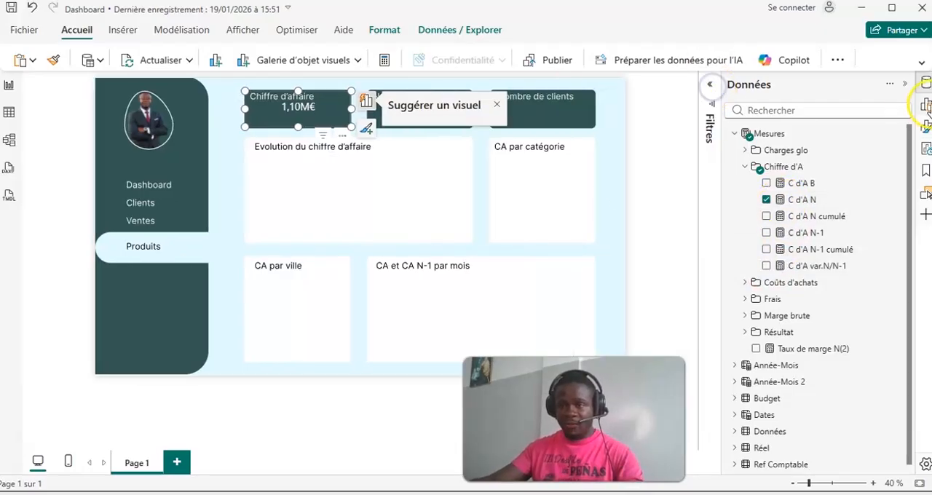
{"action": "left_click", "coordinate": [921, 105]}
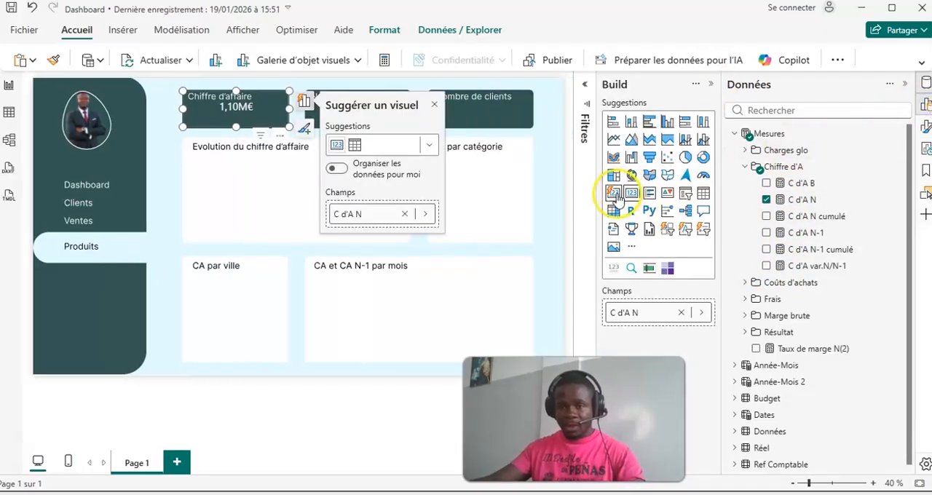
{"action": "left_click", "coordinate": [336, 145]}
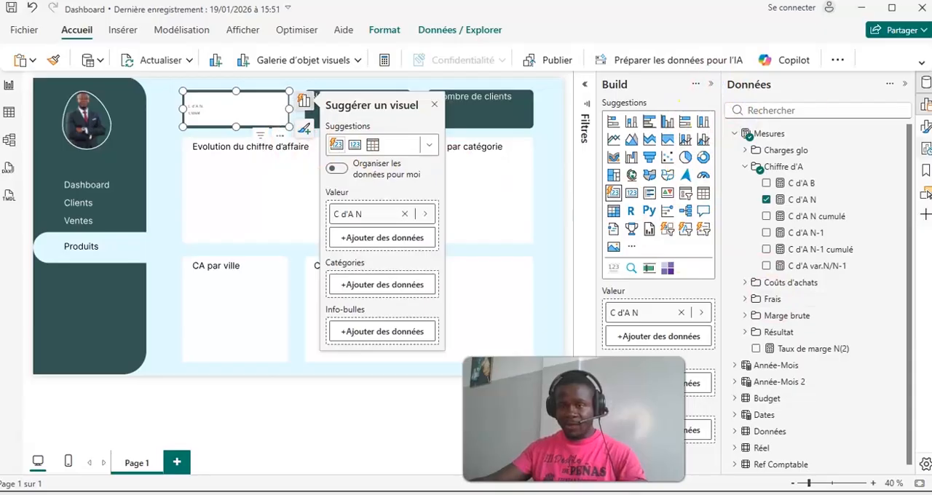
- Format the "Chiffre d'affaire" card's value in white at font size 30 and turn off its label
{"action": "left_click", "coordinate": [924, 127]}
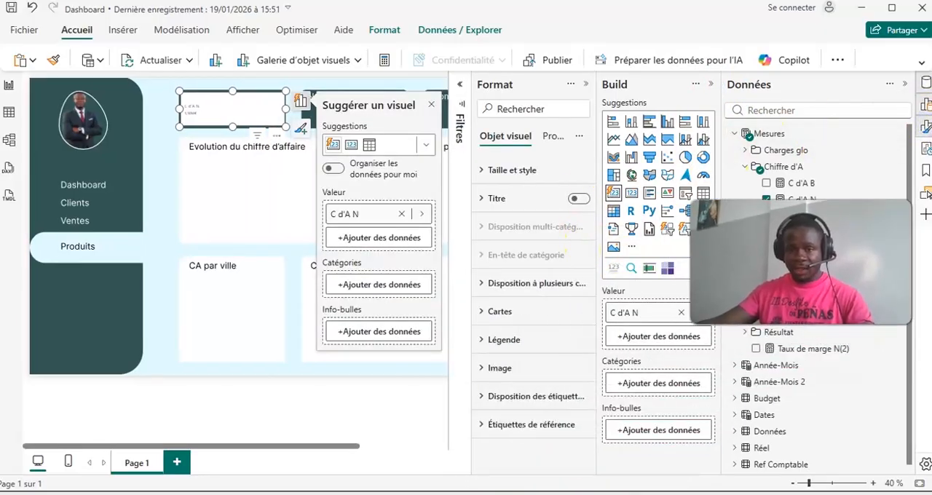
{"action": "left_click", "coordinate": [525, 313]}
{"action": "scroll", "coordinate": [539, 299], "scroll_direction": "down", "scroll_amount": 3}
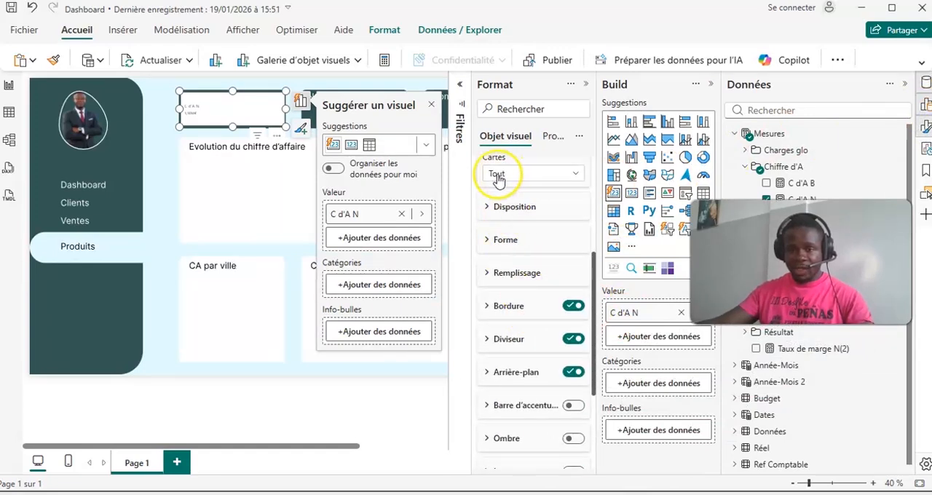
{"action": "scroll", "coordinate": [510, 224], "scroll_direction": "up", "scroll_amount": 2}
{"action": "left_click", "coordinate": [503, 252]}
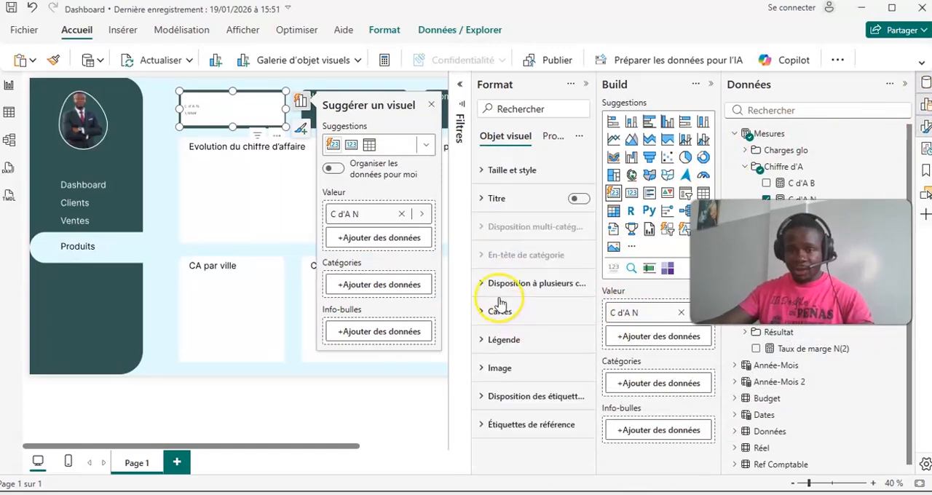
{"action": "left_click", "coordinate": [489, 339]}
{"action": "scroll", "coordinate": [510, 350], "scroll_direction": "down", "scroll_amount": 2}
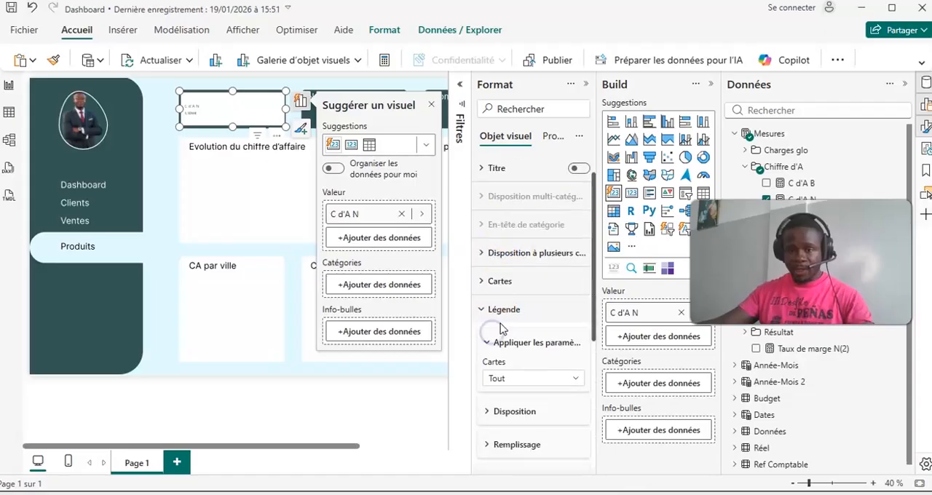
{"action": "scroll", "coordinate": [535, 386], "scroll_direction": "down", "scroll_amount": 3}
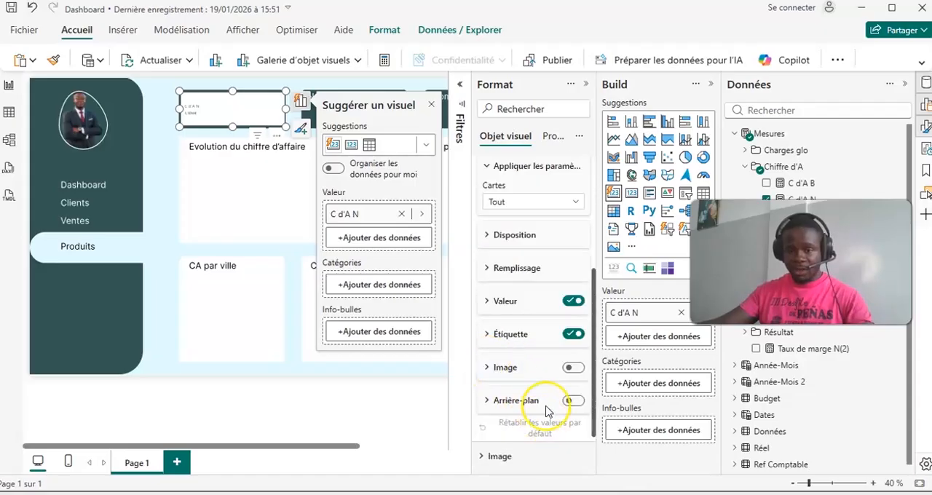
{"action": "left_click", "coordinate": [495, 300]}
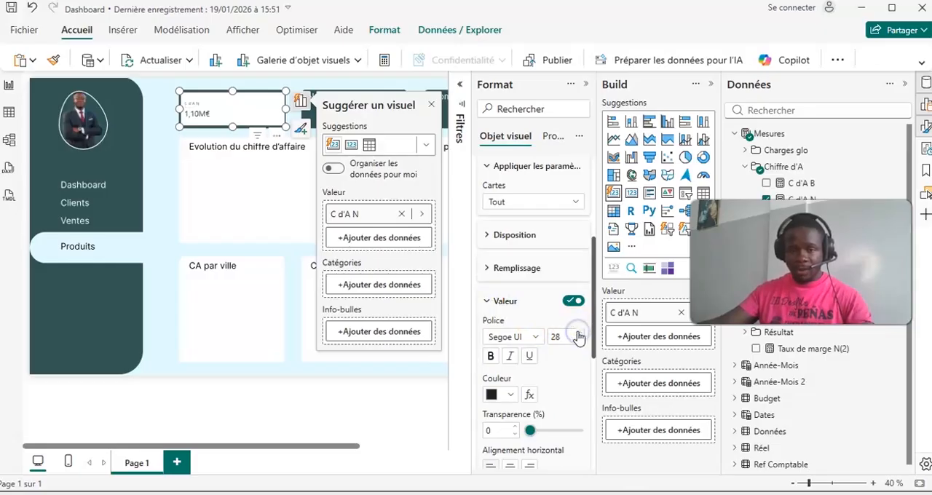
{"action": "left_click", "coordinate": [509, 396]}
{"action": "left_click", "coordinate": [502, 309]}
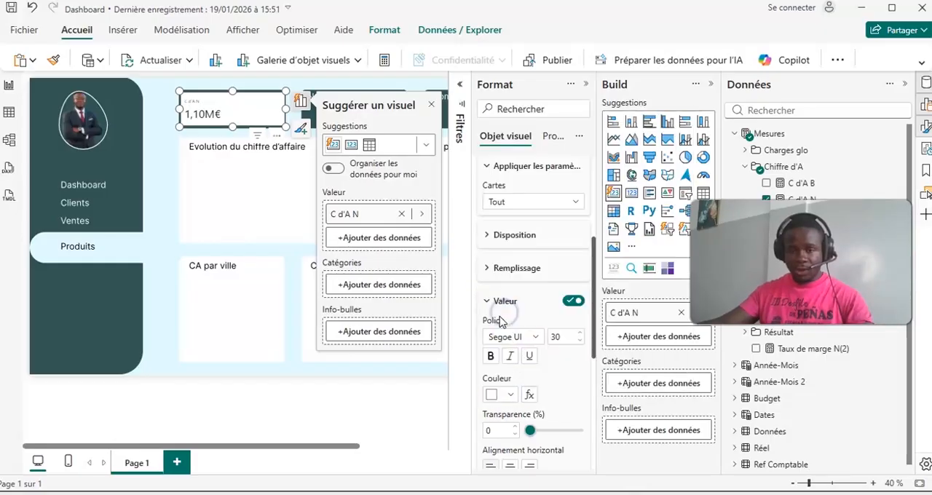
{"action": "left_click", "coordinate": [493, 302]}
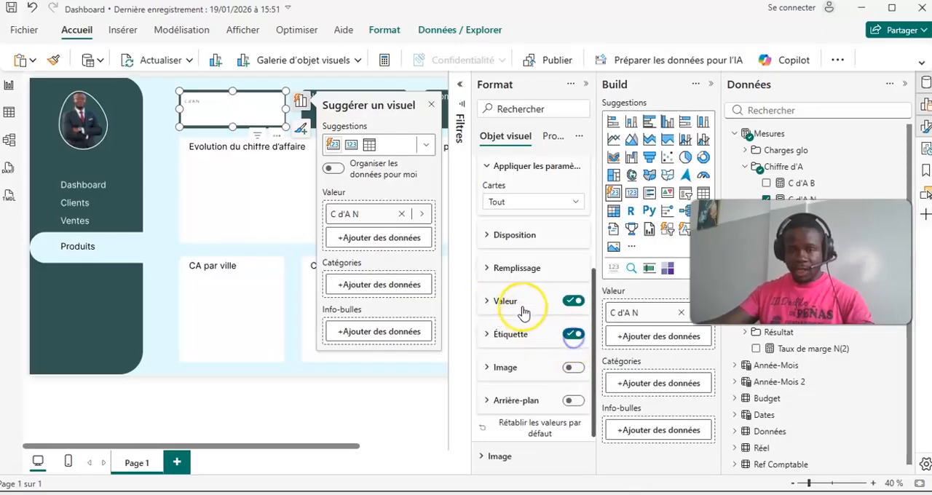
- Turn off the border, divider and background inside the "Chiffre d'affaire" card, and close its formatting
{"action": "scroll", "coordinate": [535, 313], "scroll_direction": "up", "scroll_amount": 5}
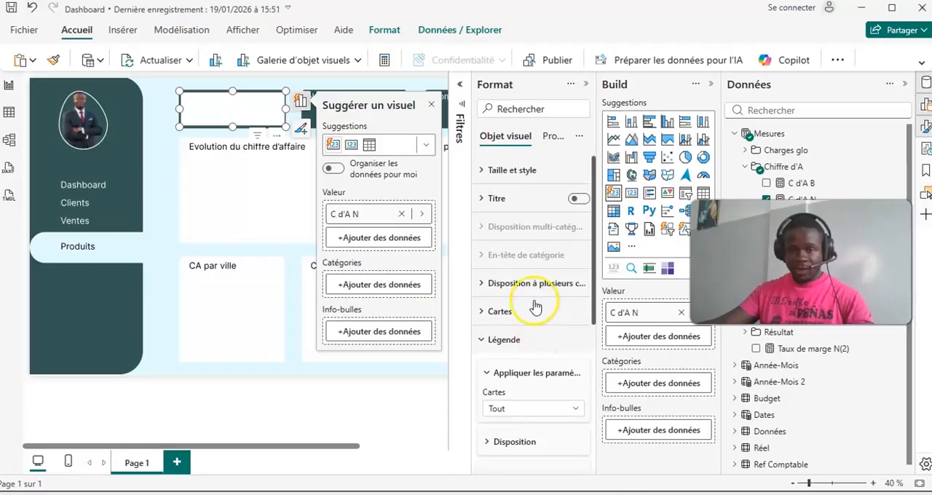
{"action": "left_click", "coordinate": [523, 171]}
{"action": "scroll", "coordinate": [539, 306], "scroll_direction": "down", "scroll_amount": 3}
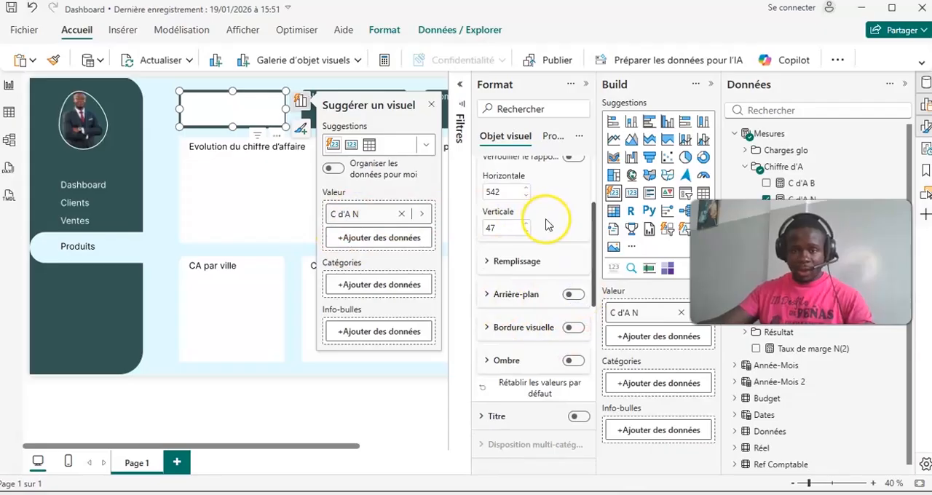
{"action": "scroll", "coordinate": [547, 224], "scroll_direction": "up", "scroll_amount": 3}
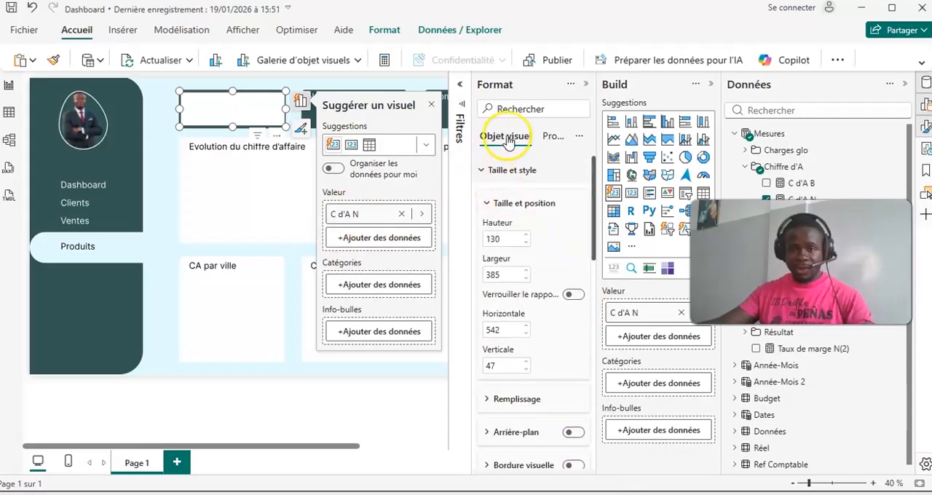
{"action": "left_click", "coordinate": [484, 170]}
{"action": "left_click", "coordinate": [498, 312]}
{"action": "scroll", "coordinate": [516, 323], "scroll_direction": "down", "scroll_amount": 5}
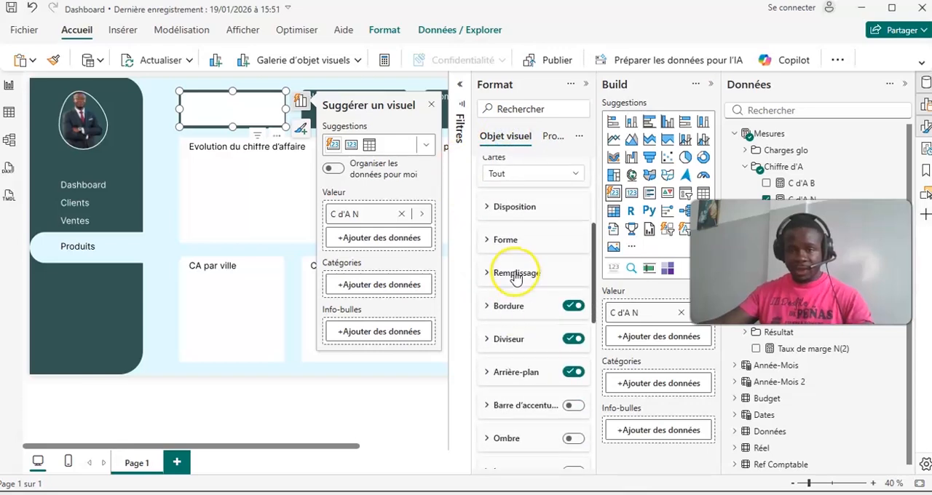
{"action": "left_click", "coordinate": [515, 275]}
{"action": "scroll", "coordinate": [546, 348], "scroll_direction": "down", "scroll_amount": 2}
{"action": "left_click", "coordinate": [576, 289]}
{"action": "left_click", "coordinate": [573, 358]}
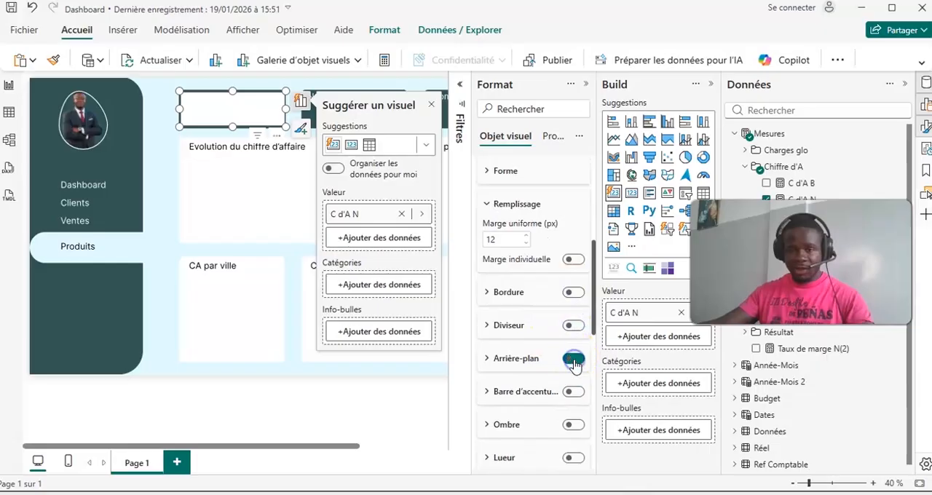
{"action": "left_click", "coordinate": [583, 85]}
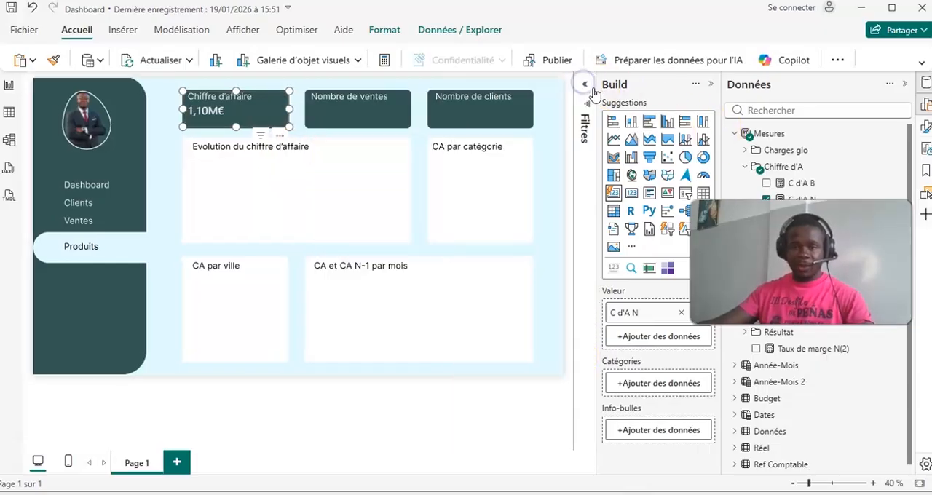
{"action": "left_click", "coordinate": [710, 84]}
{"action": "left_click", "coordinate": [403, 130]}
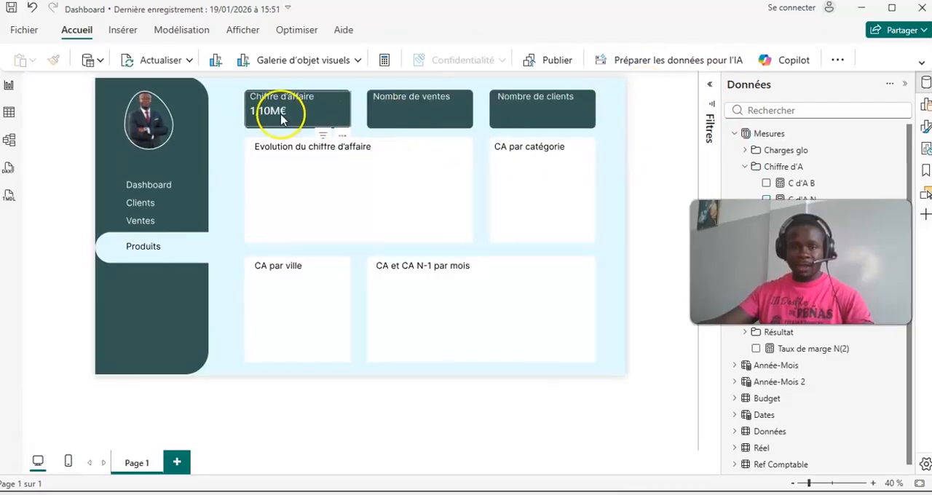
- Align the card in its box and place copies of it over the "Nombre de ventes" and "Nombre de clients" boxes
{"action": "left_click", "coordinate": [280, 120]}
{"action": "left_click_drag", "start_coordinate": [280, 121], "coordinate": [551, 111]}
{"action": "key", "text": "ctrl+c"}
{"action": "key", "text": "ctrl+v"}
{"action": "key", "text": "ctrl+c"}
{"action": "key", "text": "ctrl+v"}
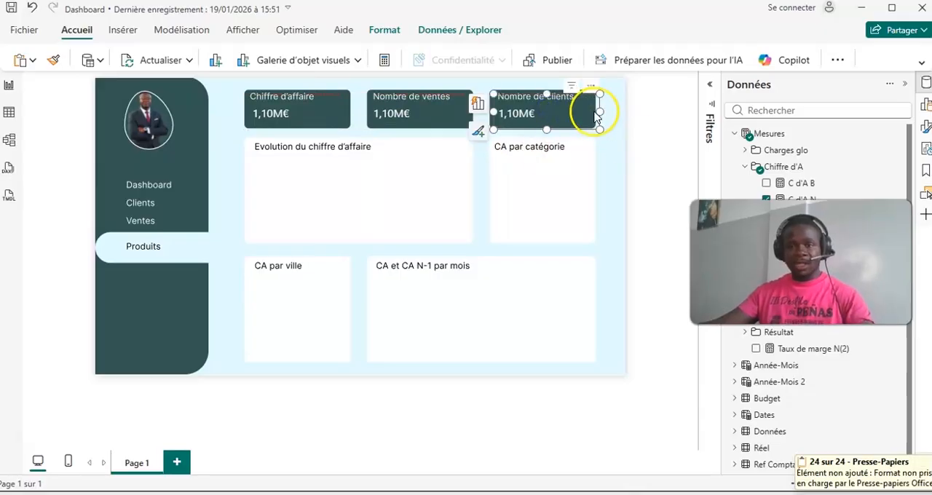
{"action": "left_click", "coordinate": [657, 138]}
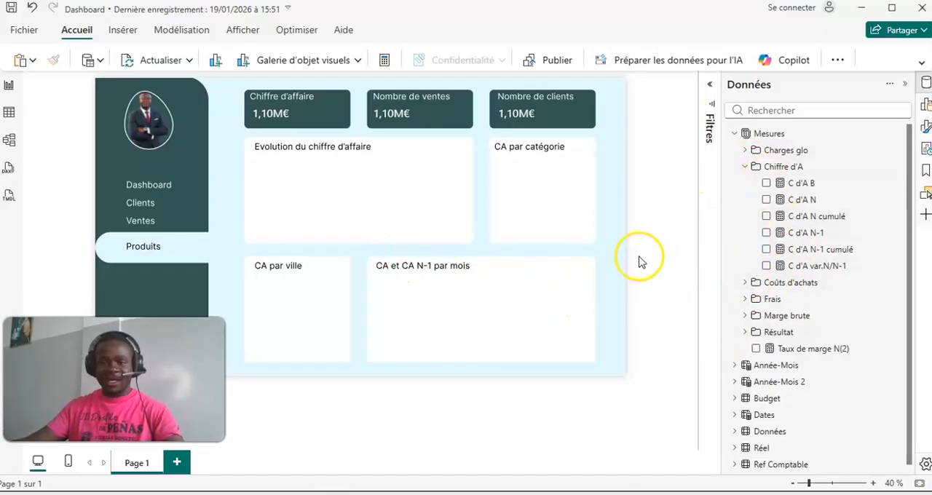
- Create a new visual from the C d'A N measure and the Annee-mois field of the Dates table
{"action": "left_click", "coordinate": [766, 199]}
{"action": "left_click", "coordinate": [905, 84]}
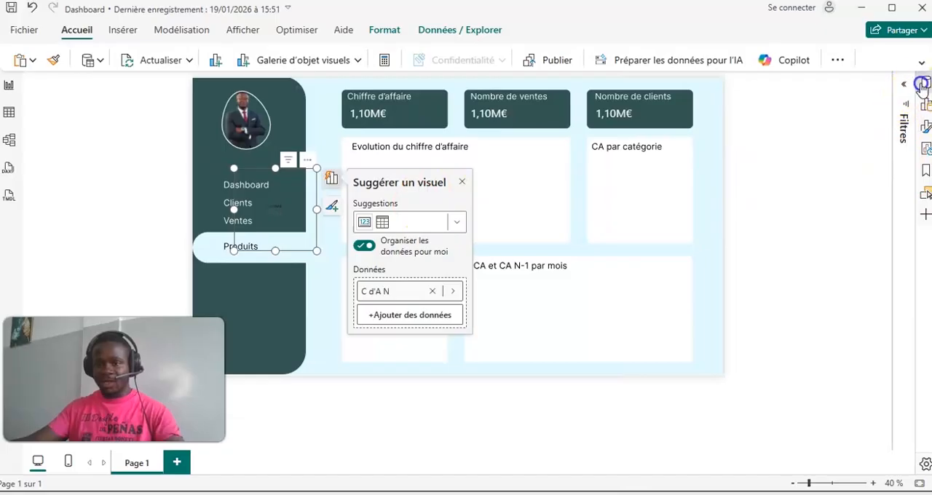
{"action": "left_click", "coordinate": [922, 85]}
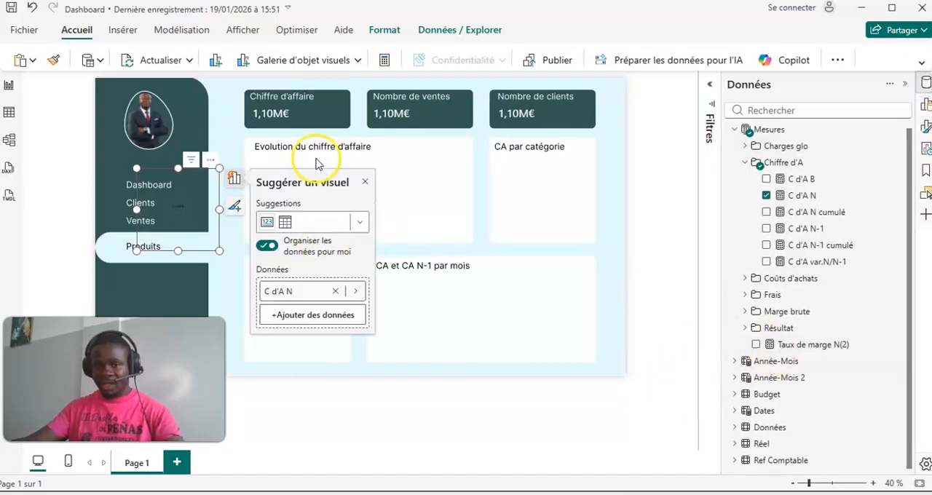
{"action": "left_click", "coordinate": [734, 410]}
{"action": "scroll", "coordinate": [809, 401], "scroll_direction": "down", "scroll_amount": 2}
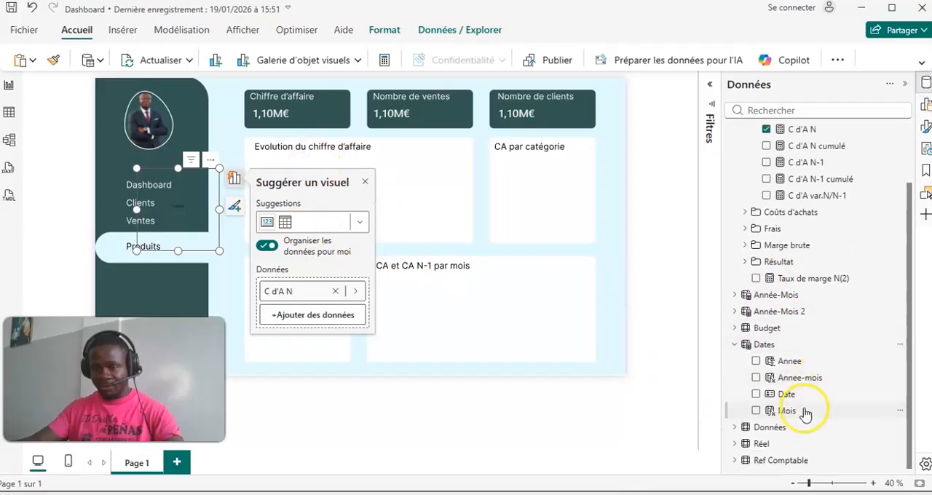
{"action": "left_click", "coordinate": [756, 377]}
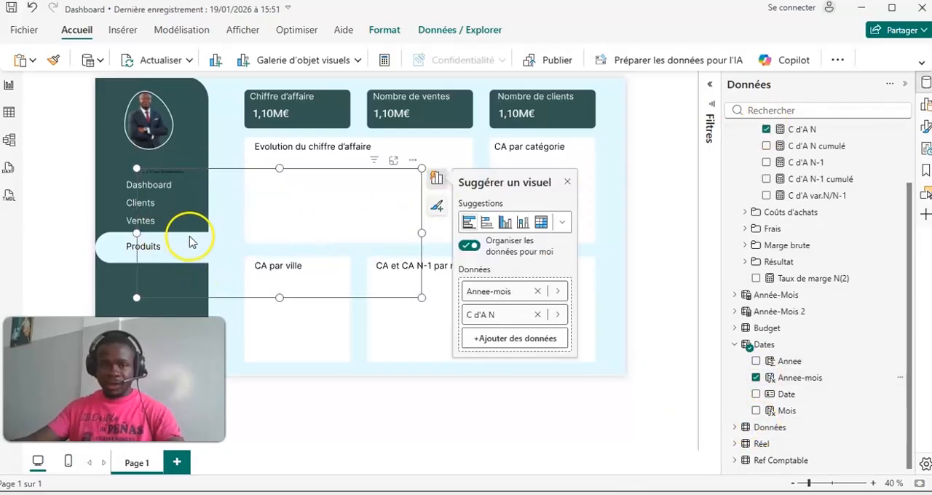
- Move the new chart onto the "Evolution du chiffre d'affaire" box and resize it to fit
{"action": "mouse_move", "coordinate": [177, 235]}
{"action": "left_mouse_down"}
{"action": "mouse_move", "coordinate": [296, 222]}
{"action": "mouse_move", "coordinate": [301, 212]}
{"action": "mouse_move", "coordinate": [289, 207]}
{"action": "left_mouse_up"}
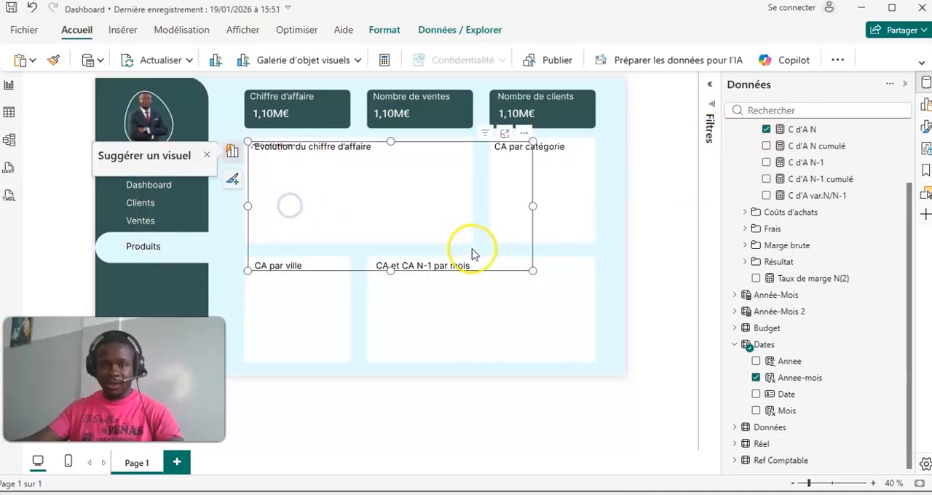
{"action": "left_click_drag", "start_coordinate": [539, 272], "coordinate": [475, 246]}
{"action": "left_click", "coordinate": [321, 199]}
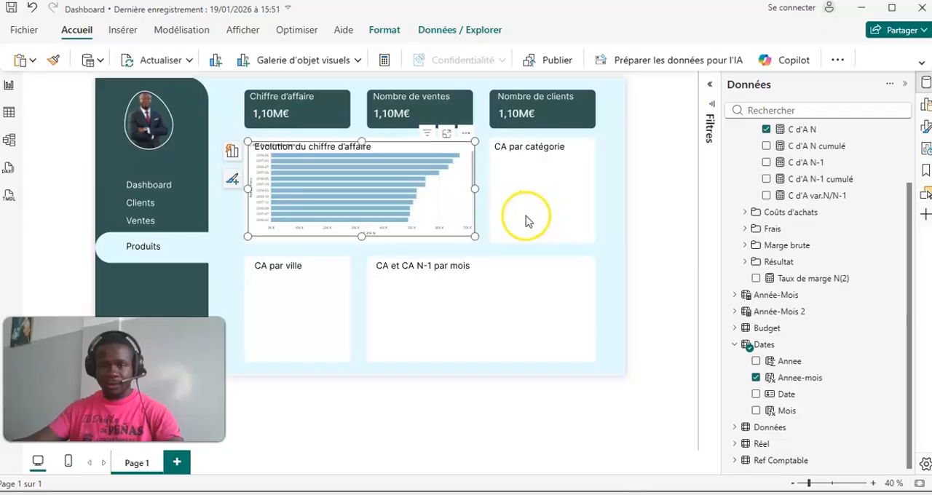
- Convert the "Evolution du chiffre d'affaire" bar chart into a line chart
{"action": "left_click", "coordinate": [926, 104]}
{"action": "left_click", "coordinate": [615, 140]}
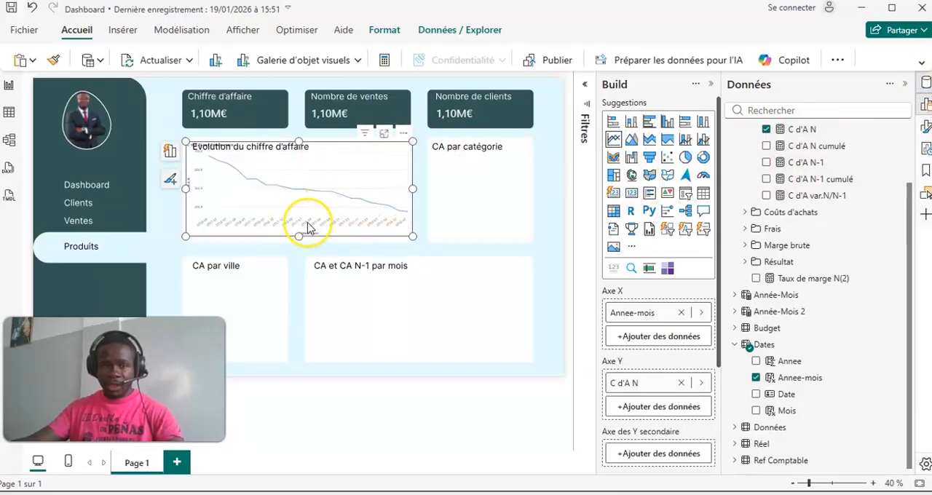
{"action": "left_click", "coordinate": [709, 85]}
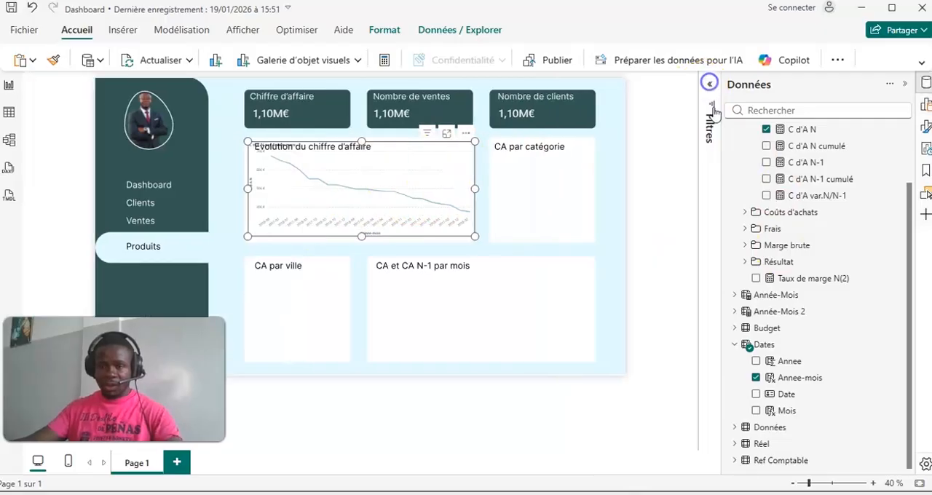
- Shade the area under the line chart and set the area transparency to 80%
{"action": "left_click", "coordinate": [924, 105]}
{"action": "left_click", "coordinate": [923, 106]}
{"action": "left_click", "coordinate": [924, 126]}
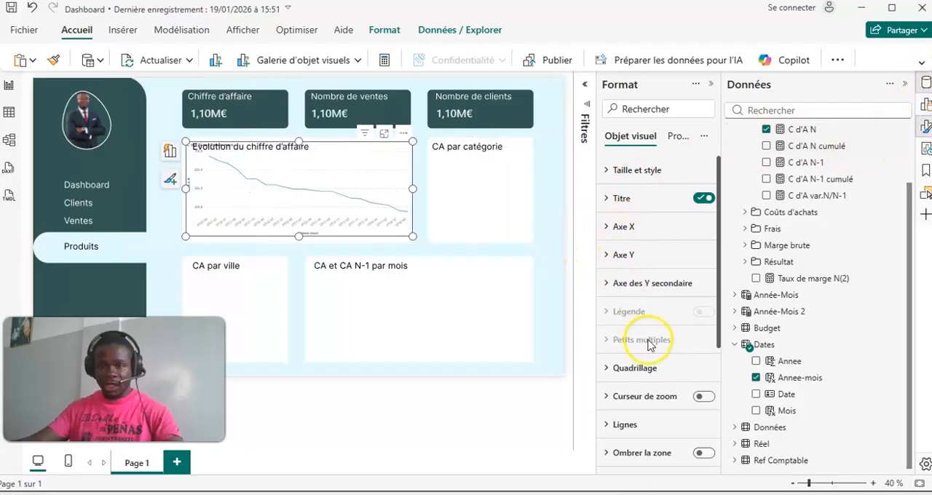
{"action": "scroll", "coordinate": [648, 345], "scroll_direction": "down", "scroll_amount": 2}
{"action": "scroll", "coordinate": [619, 274], "scroll_direction": "down", "scroll_amount": 2}
{"action": "left_click", "coordinate": [705, 258]}
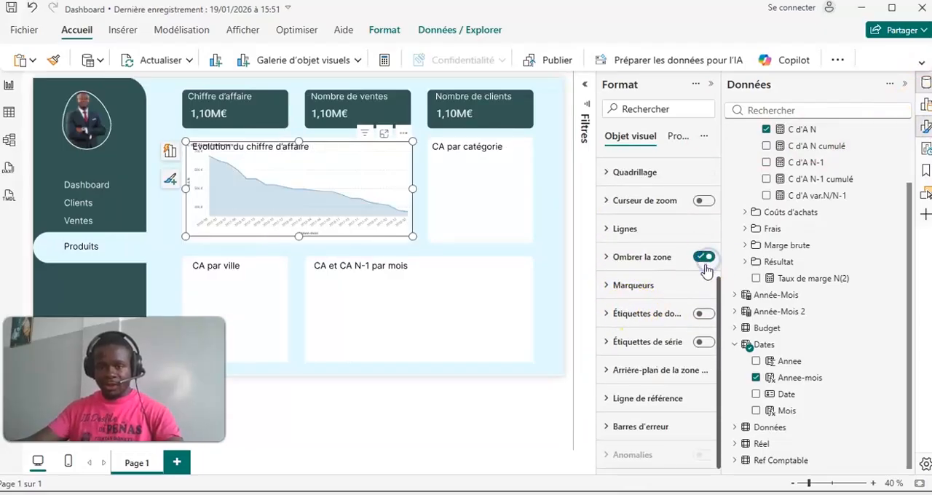
{"action": "left_click", "coordinate": [613, 261]}
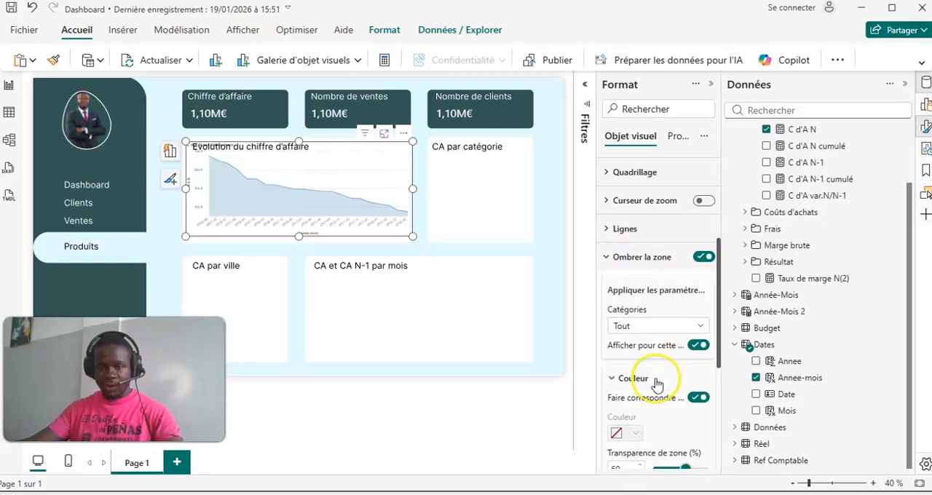
{"action": "scroll", "coordinate": [657, 379], "scroll_direction": "down", "scroll_amount": 2}
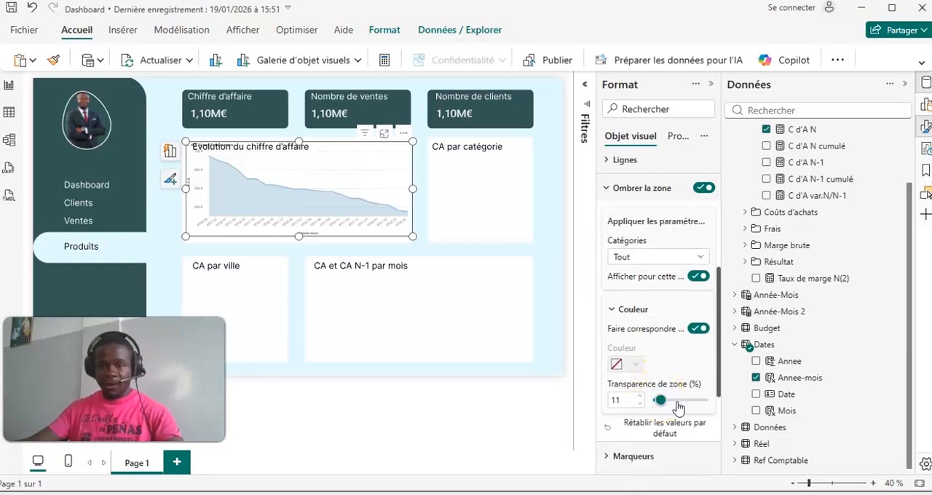
{"action": "left_click_drag", "start_coordinate": [676, 406], "coordinate": [681, 402]}
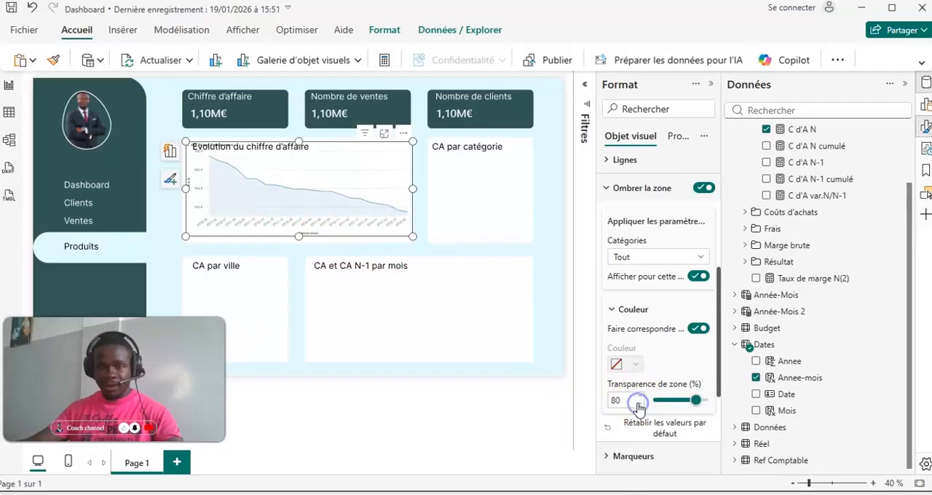
- Sort the line chart by Annee-mois in ascending order
{"action": "left_click", "coordinate": [404, 133]}
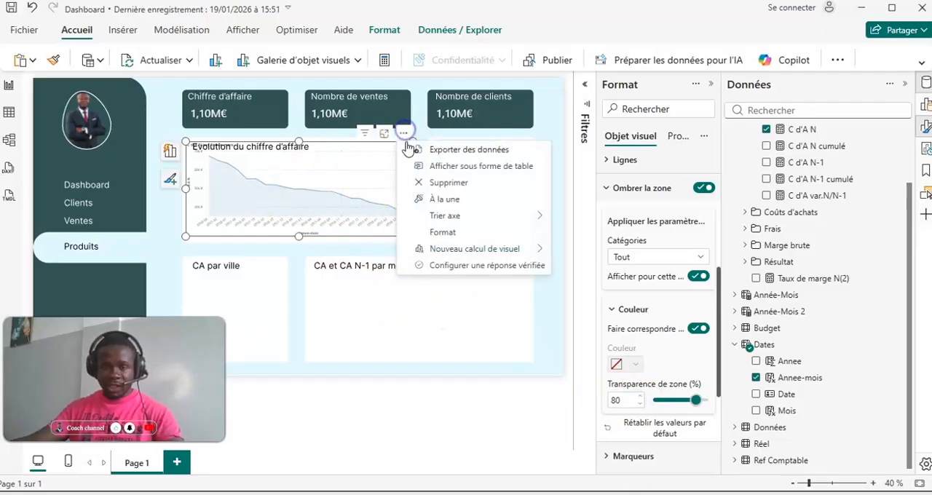
{"action": "mouse_move", "coordinate": [545, 217]}
{"action": "left_click", "coordinate": [589, 214]}
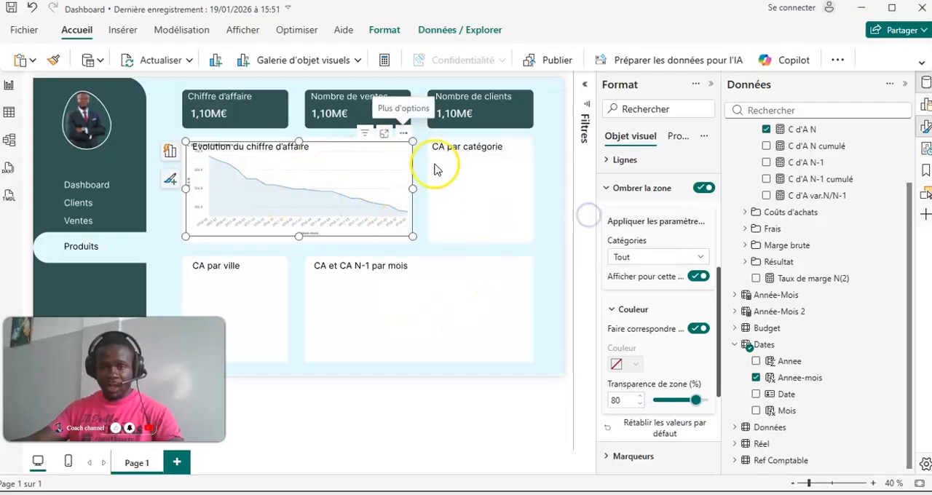
{"action": "left_click", "coordinate": [403, 133]}
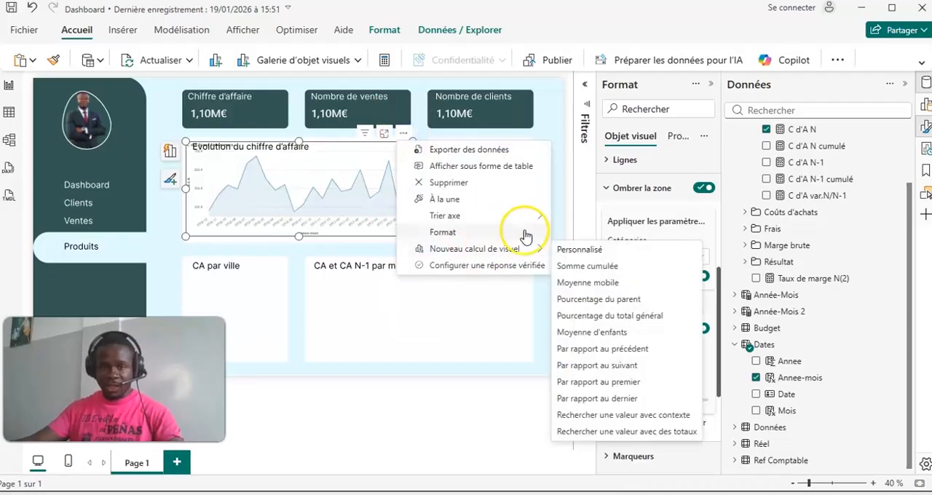
{"action": "mouse_move", "coordinate": [529, 216]}
{"action": "left_click", "coordinate": [603, 266]}
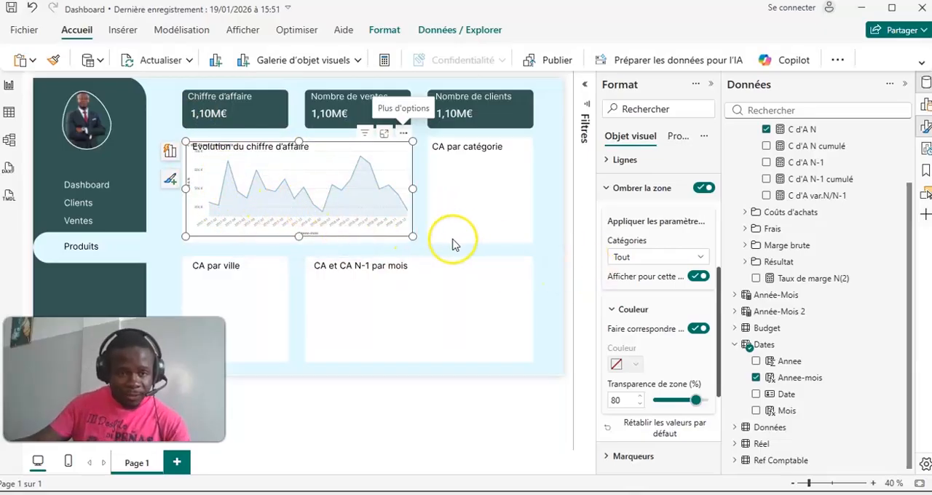
- Hide the Y-axis title of the "Evolution du chiffre d'affaire" line chart
{"action": "scroll", "coordinate": [655, 171], "scroll_direction": "up", "scroll_amount": 4}
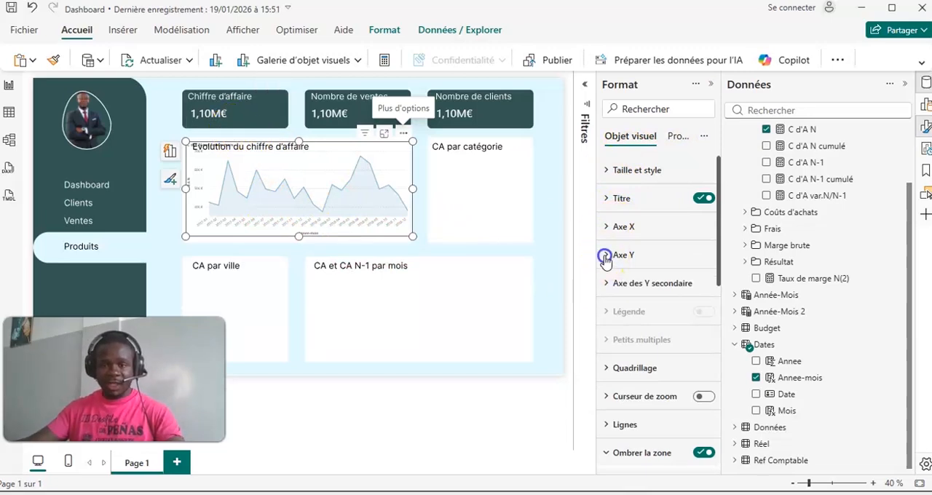
{"action": "left_click", "coordinate": [605, 257]}
{"action": "scroll", "coordinate": [684, 371], "scroll_direction": "down", "scroll_amount": 3}
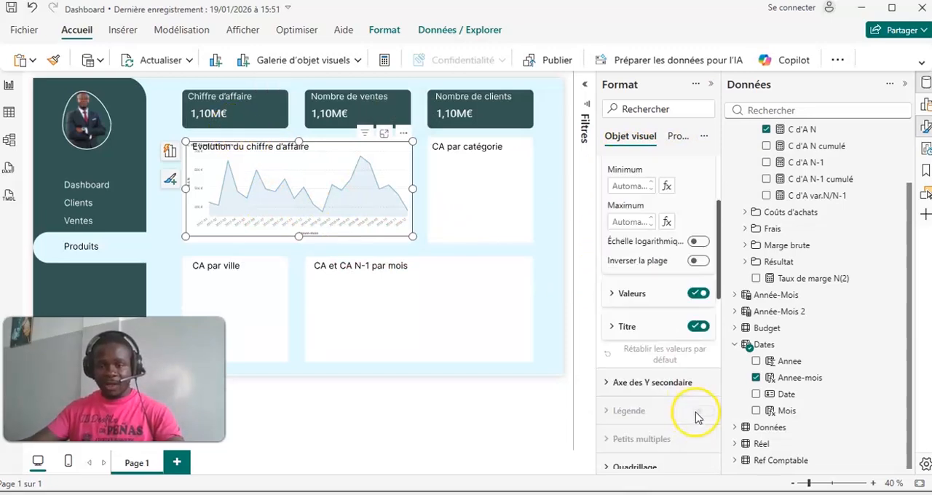
{"action": "left_click", "coordinate": [699, 329]}
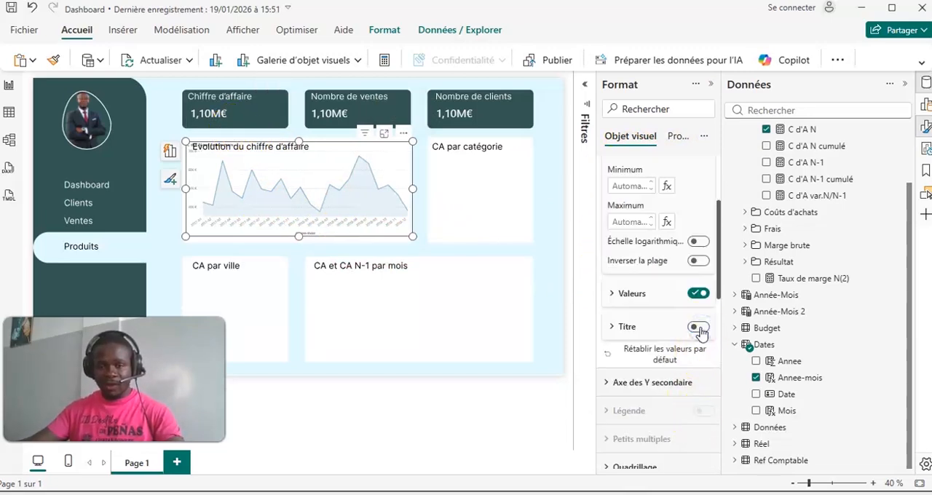
- Set the line chart's Y-axis values to black at font size 16 and lower the chart's upper edge beneath the box heading
{"action": "left_click", "coordinate": [609, 292]}
{"action": "left_click", "coordinate": [635, 392]}
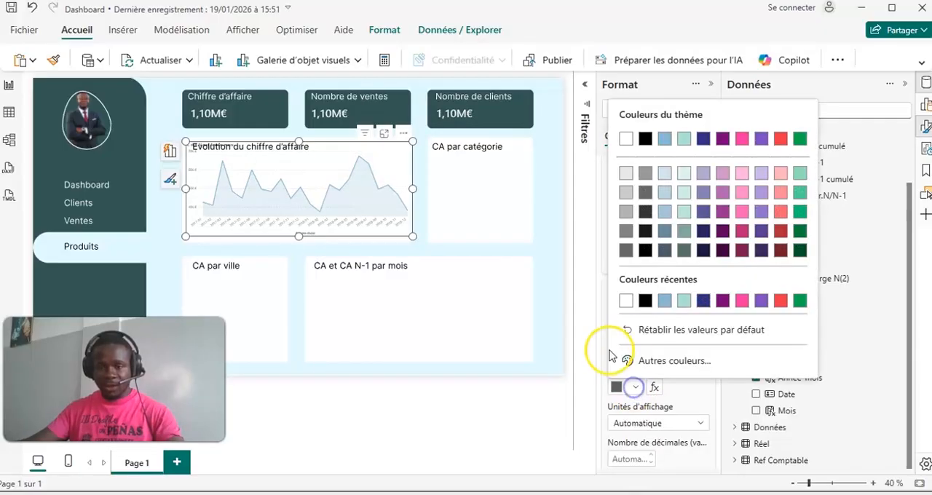
{"action": "left_click", "coordinate": [626, 299]}
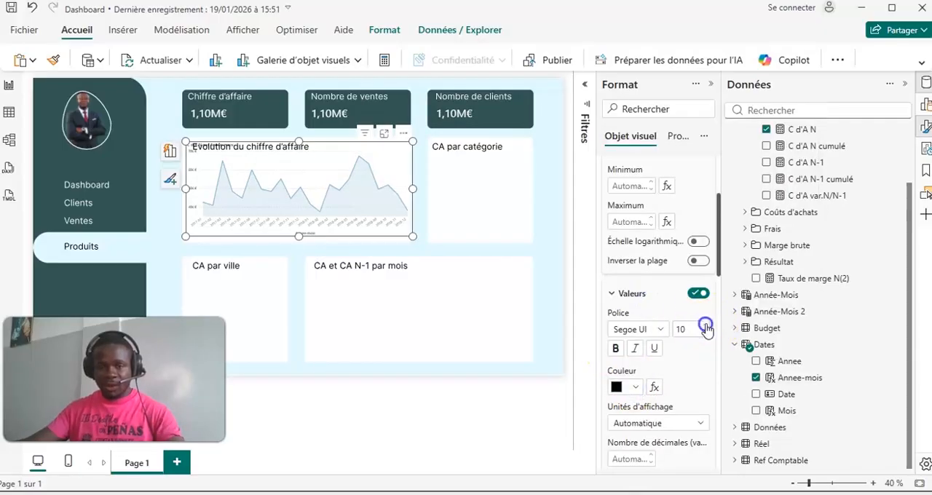
{"action": "left_click", "coordinate": [706, 330]}
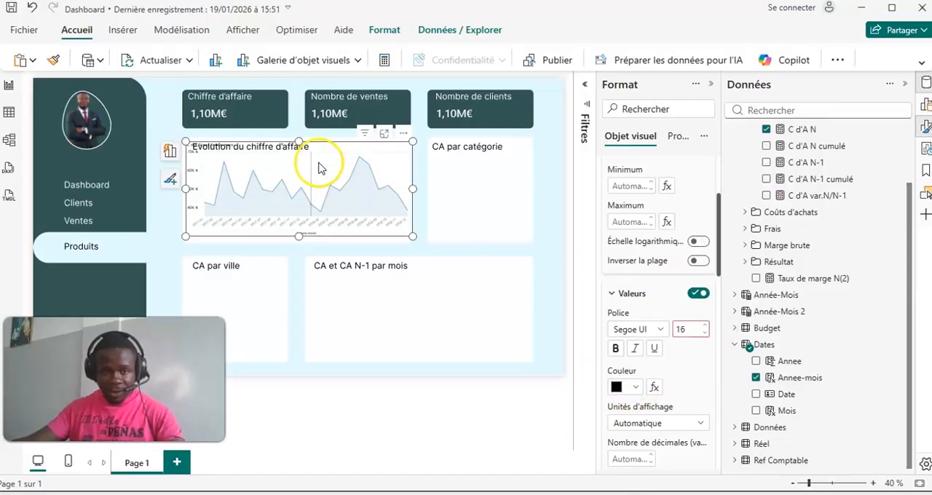
{"action": "left_click_drag", "start_coordinate": [299, 141], "coordinate": [299, 152]}
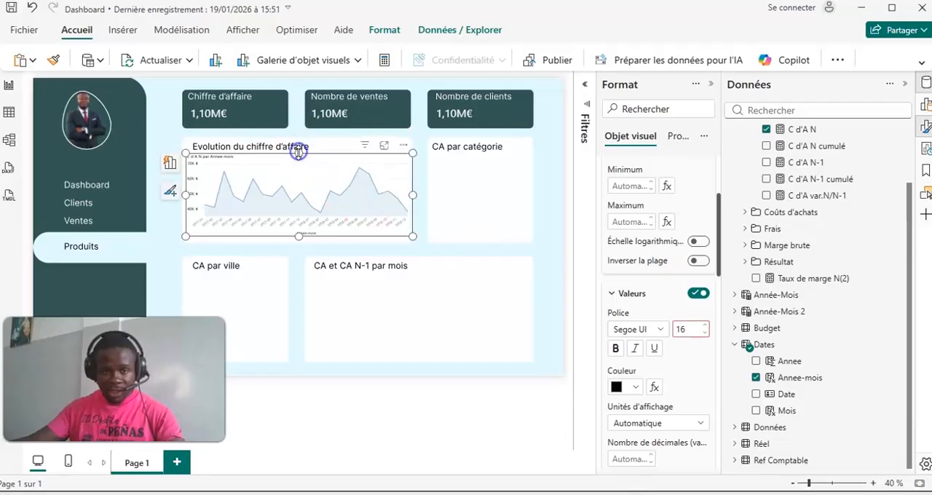
- Hide the line chart's X-axis title and set the X-axis values to black at font size 14
{"action": "left_click", "coordinate": [614, 293]}
{"action": "scroll", "coordinate": [627, 270], "scroll_direction": "up", "scroll_amount": 3}
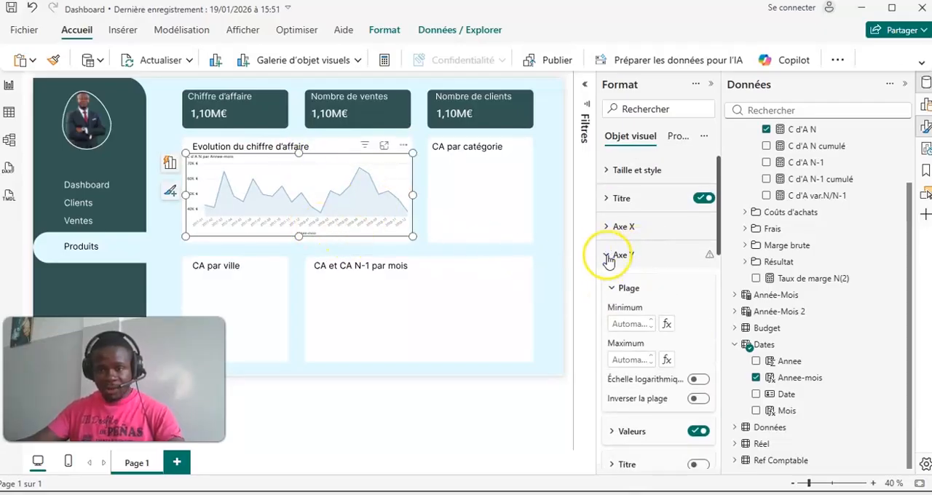
{"action": "left_click", "coordinate": [606, 253]}
{"action": "left_click", "coordinate": [612, 230]}
{"action": "left_click", "coordinate": [697, 442]}
{"action": "left_click", "coordinate": [625, 353]}
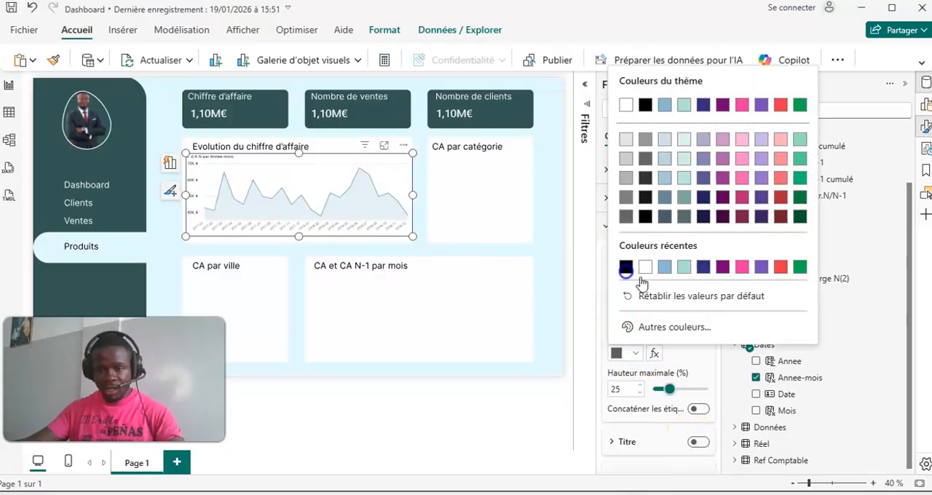
{"action": "left_click", "coordinate": [626, 268]}
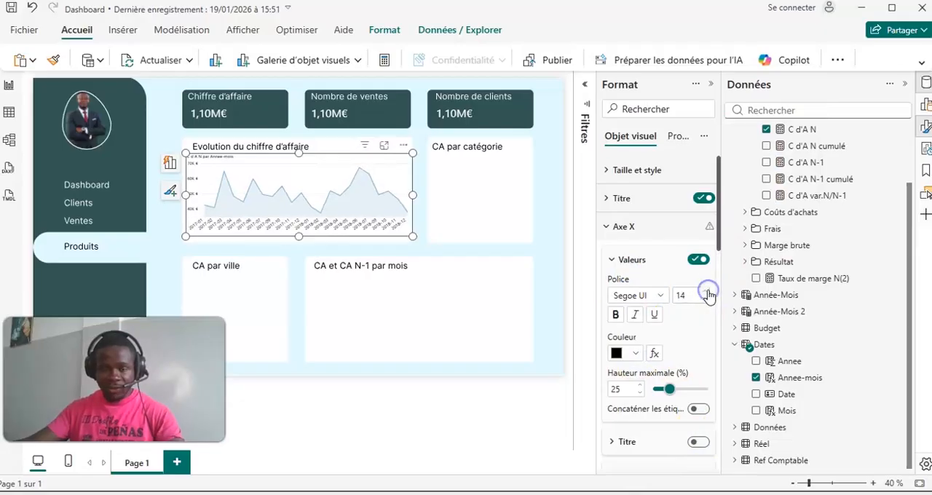
- Hide the line chart's own title and set its X-axis values to font size 12
{"action": "left_click", "coordinate": [490, 254]}
{"action": "left_click", "coordinate": [274, 191]}
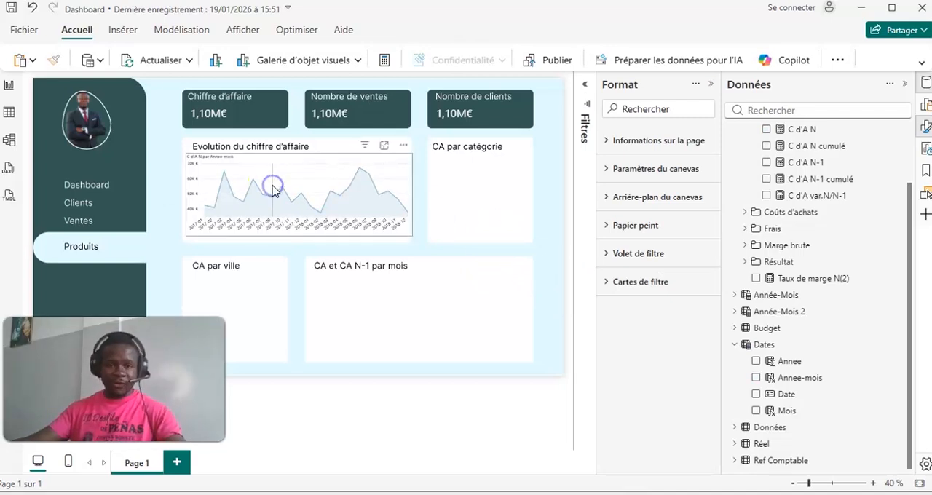
{"action": "left_click", "coordinate": [703, 198]}
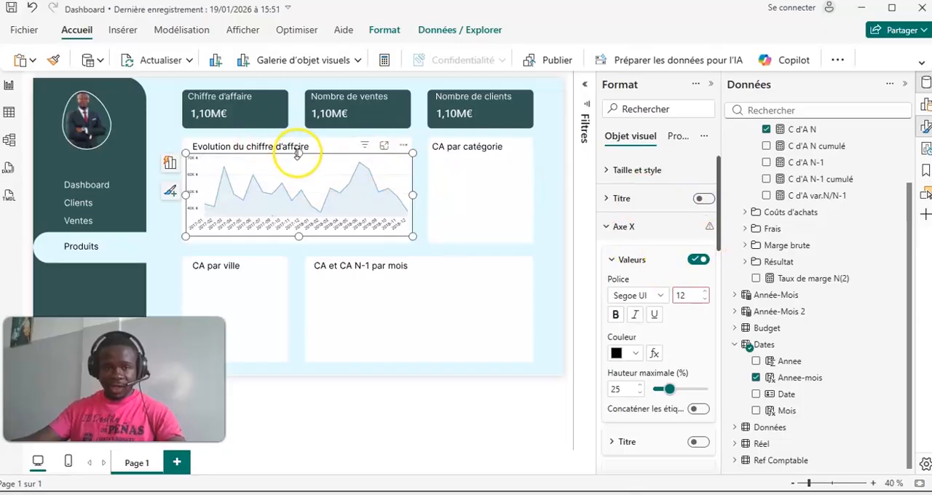
{"action": "left_click", "coordinate": [483, 222]}
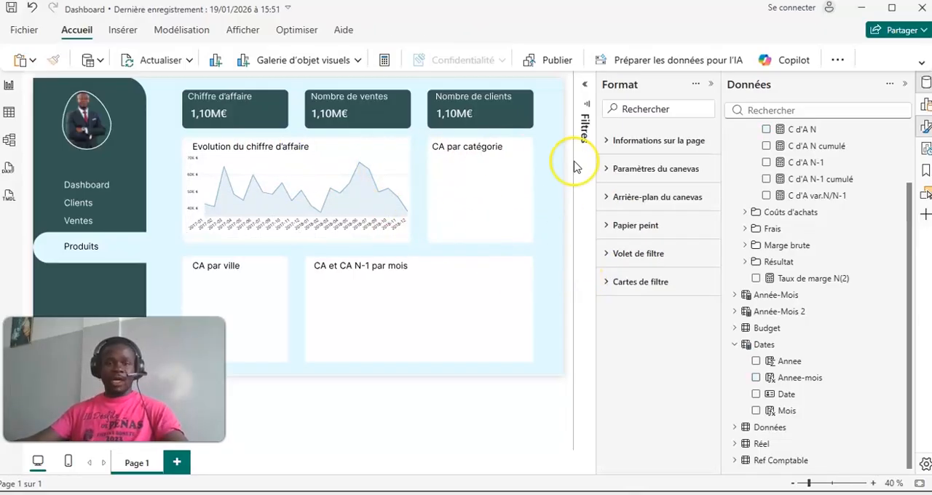
- Create a new visual on the page from the C d'A N measure and the niv3 field of Ref Comptable
{"action": "scroll", "coordinate": [816, 222], "scroll_direction": "up", "scroll_amount": 2}
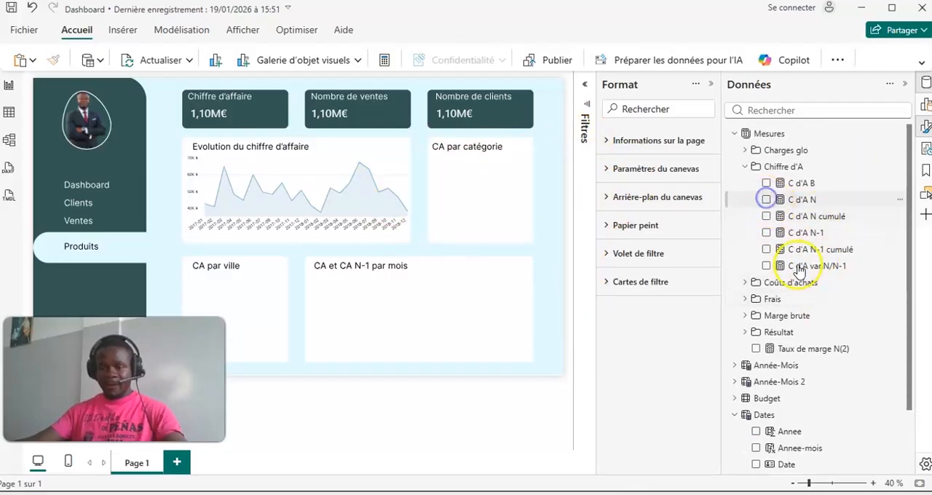
{"action": "left_click", "coordinate": [766, 199]}
{"action": "scroll", "coordinate": [809, 311], "scroll_direction": "down", "scroll_amount": 1}
{"action": "left_click_drag", "start_coordinate": [140, 295], "coordinate": [445, 274]}
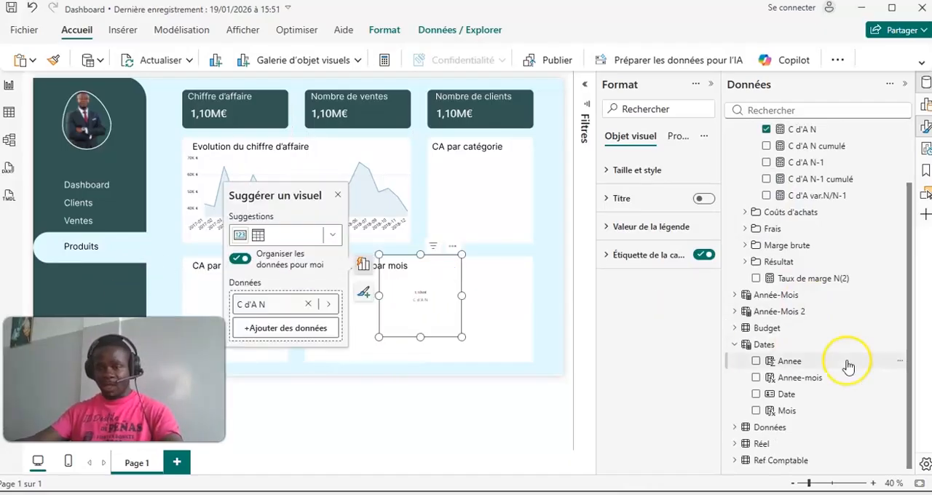
{"action": "left_click", "coordinate": [737, 462]}
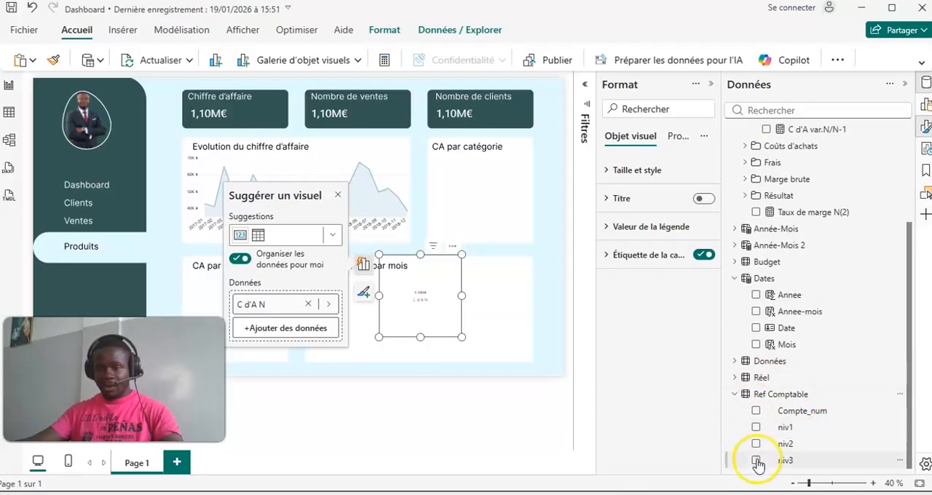
{"action": "left_click", "coordinate": [756, 460]}
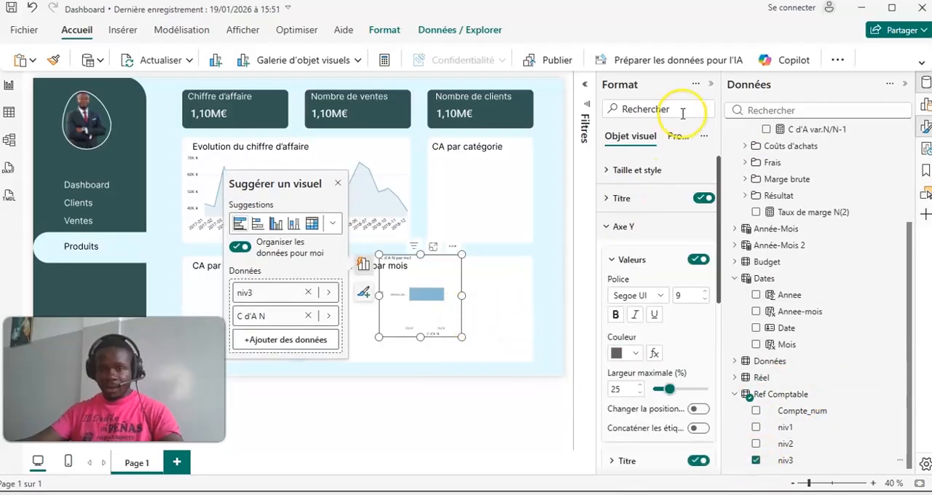
- Convert the new C d'A N by niv3 visual into a donut chart
{"action": "left_click", "coordinate": [926, 109]}
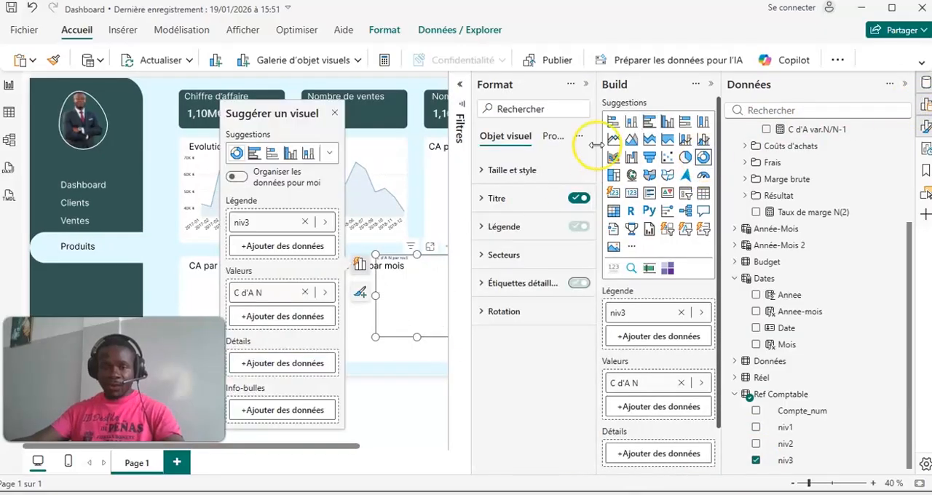
{"action": "left_click", "coordinate": [586, 84]}
{"action": "left_click_drag", "start_coordinate": [422, 308], "coordinate": [410, 293]}
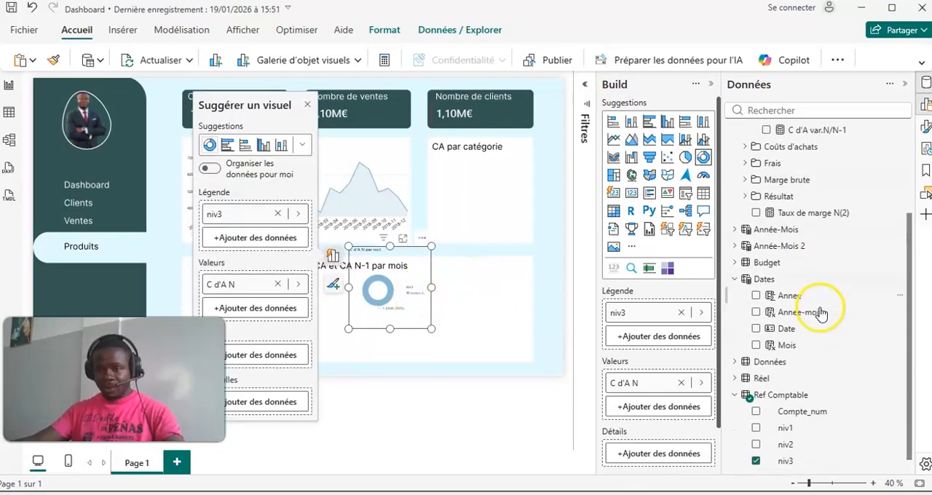
- Replace niv3 with niv1 as the donut chart's legend, trying out niv2 on the way
{"action": "left_click", "coordinate": [757, 460]}
{"action": "left_click", "coordinate": [756, 443]}
{"action": "left_click", "coordinate": [757, 461]}
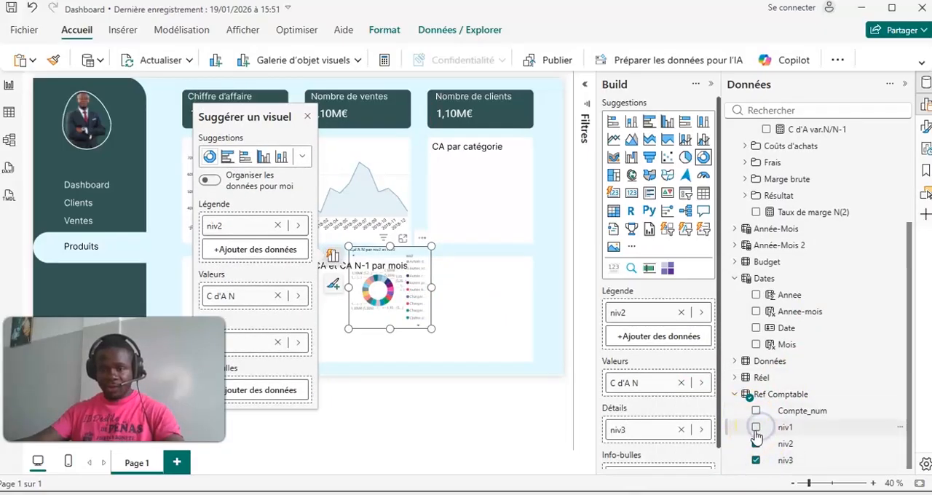
{"action": "left_click", "coordinate": [756, 461]}
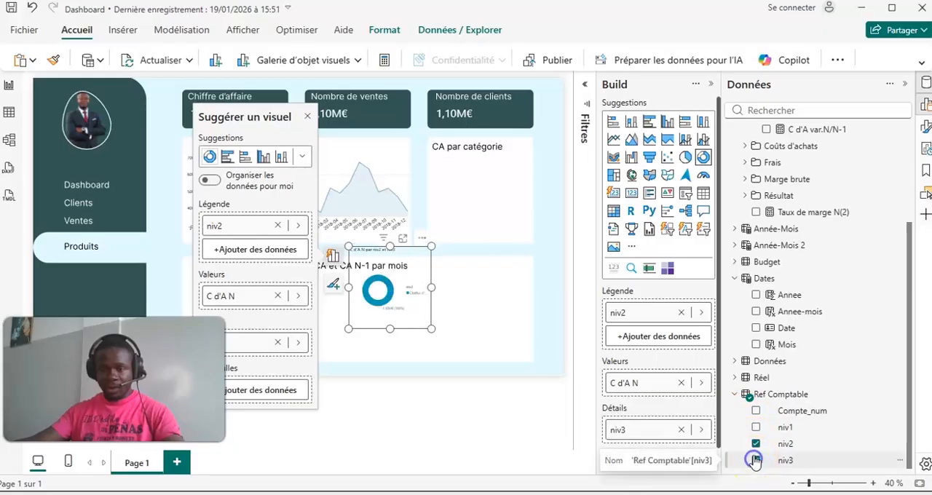
{"action": "left_click", "coordinate": [756, 444]}
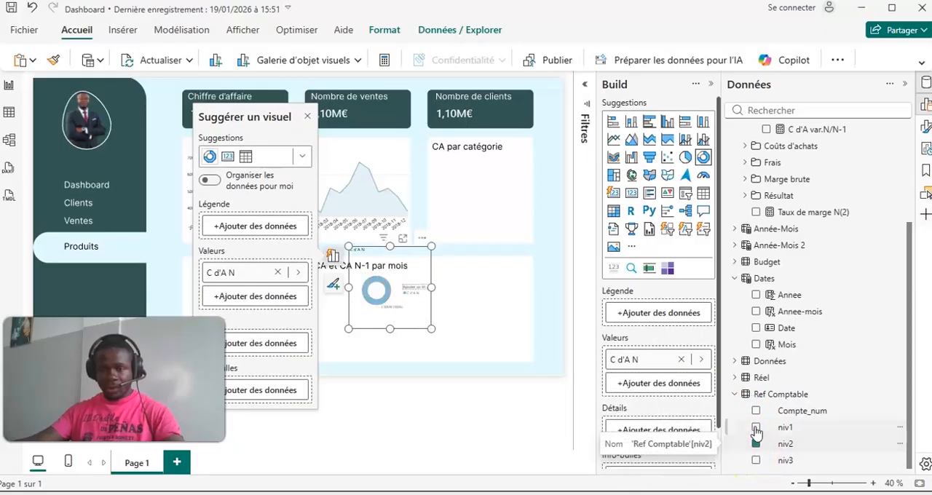
{"action": "left_click", "coordinate": [756, 427]}
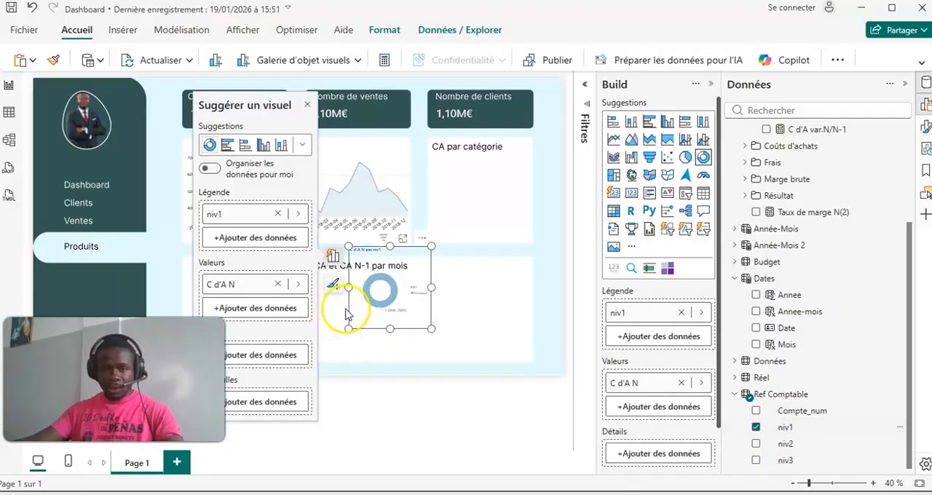
- Move the donut chart onto the "CA par catégorie" box and enlarge it to fit
{"action": "left_click", "coordinate": [305, 108]}
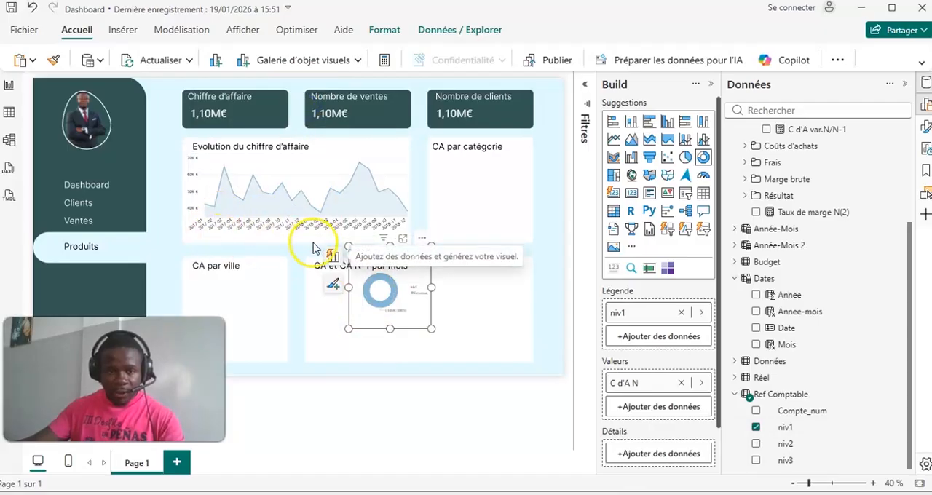
{"action": "left_click_drag", "start_coordinate": [348, 244], "coordinate": [478, 199]}
{"action": "left_click_drag", "start_coordinate": [515, 228], "coordinate": [530, 245]}
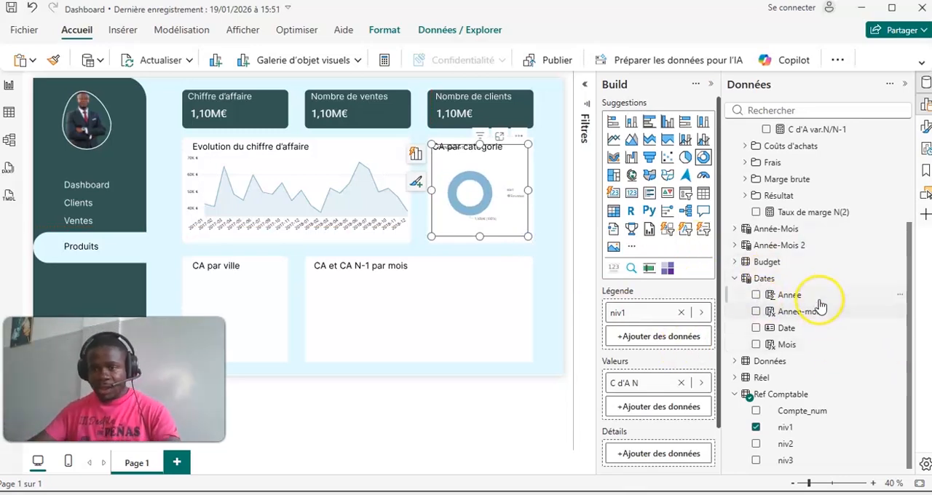
- Replace C d'A N with Charges N as the donut chart's value, after trying F personnel N
{"action": "scroll", "coordinate": [790, 314], "scroll_direction": "up", "scroll_amount": 3}
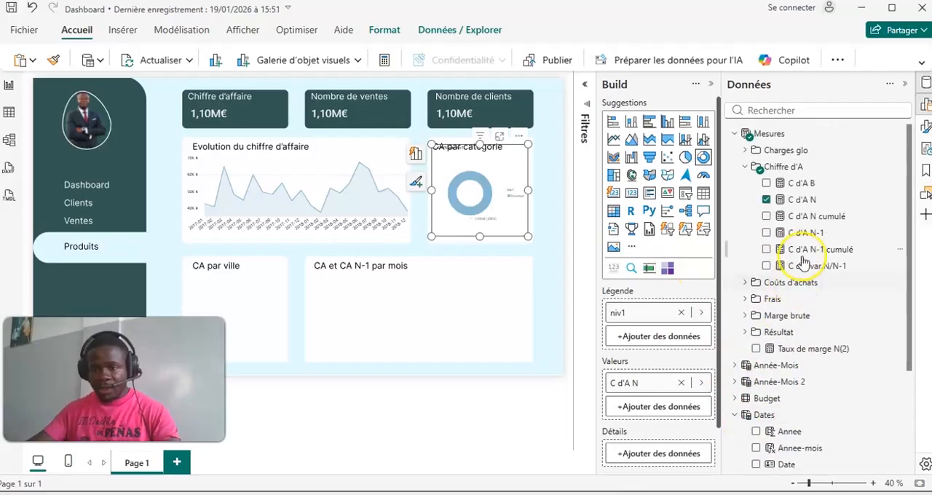
{"action": "scroll", "coordinate": [822, 282], "scroll_direction": "down", "scroll_amount": 3}
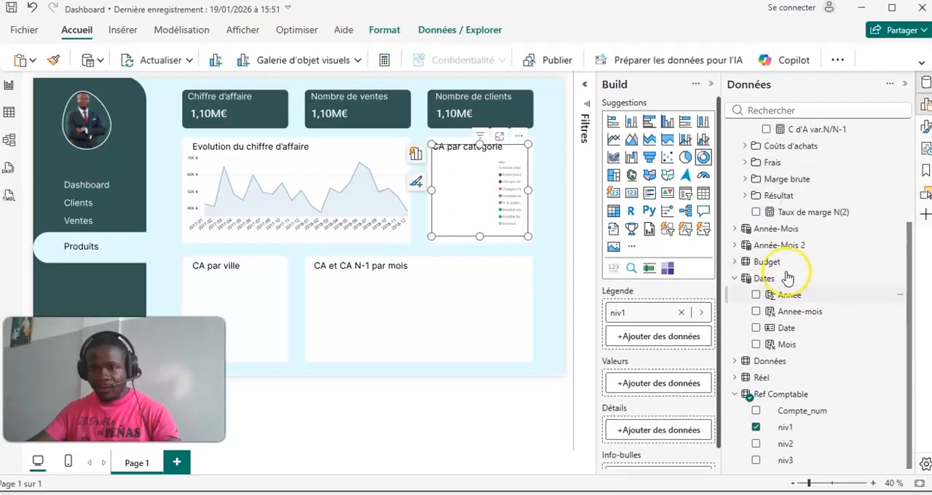
{"action": "left_click", "coordinate": [745, 164]}
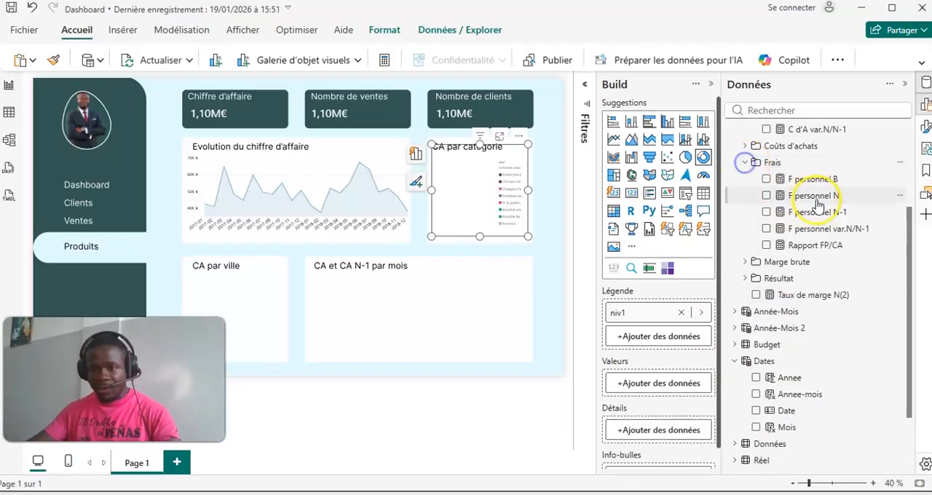
{"action": "left_click", "coordinate": [768, 196]}
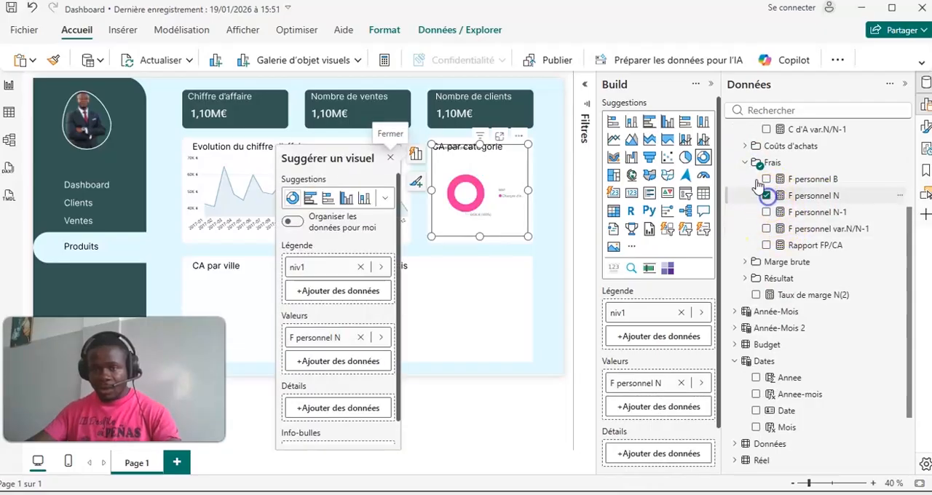
{"action": "left_click", "coordinate": [766, 194]}
{"action": "scroll", "coordinate": [770, 209], "scroll_direction": "up", "scroll_amount": 3}
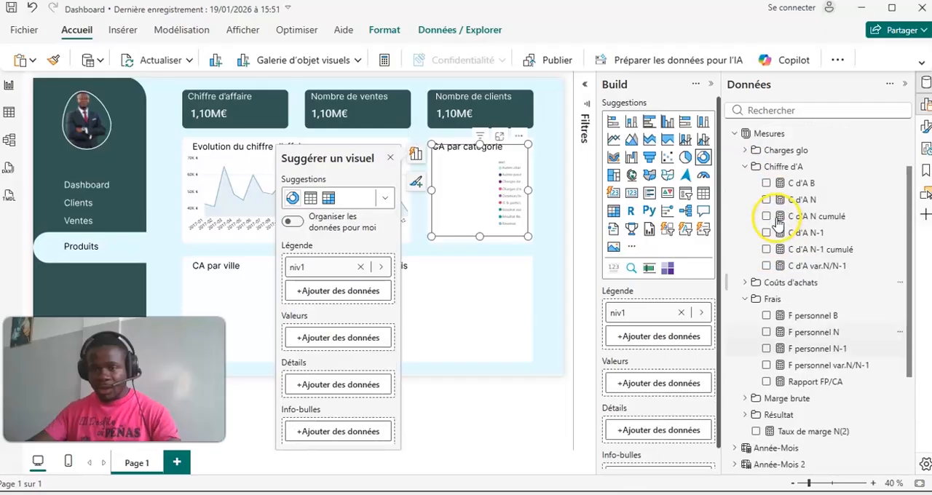
{"action": "left_click", "coordinate": [743, 150]}
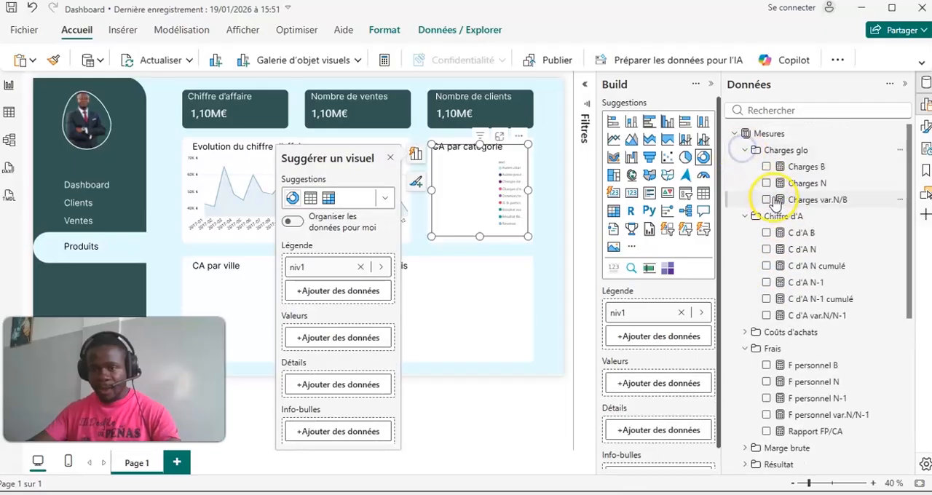
{"action": "left_click", "coordinate": [766, 183]}
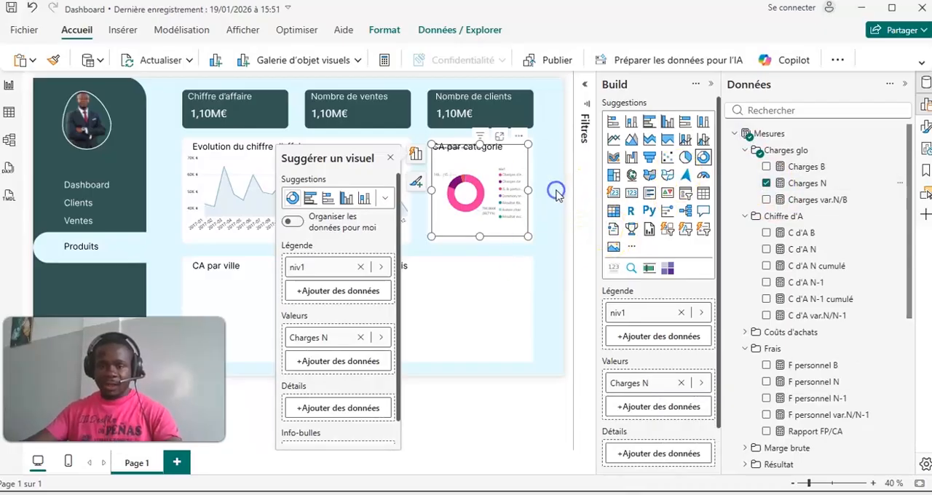
{"action": "left_click", "coordinate": [555, 191]}
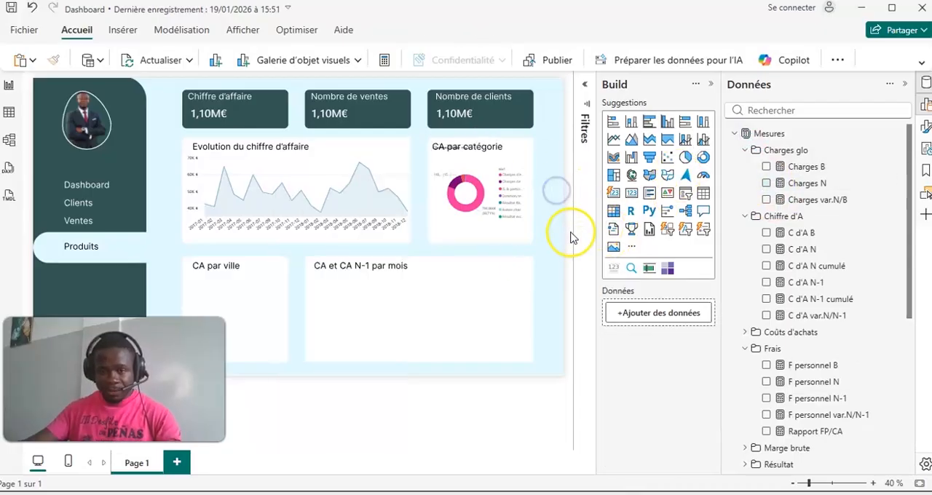
- Turn off the title of the donut chart in the "CA par catégorie" box
{"action": "left_click", "coordinate": [485, 151]}
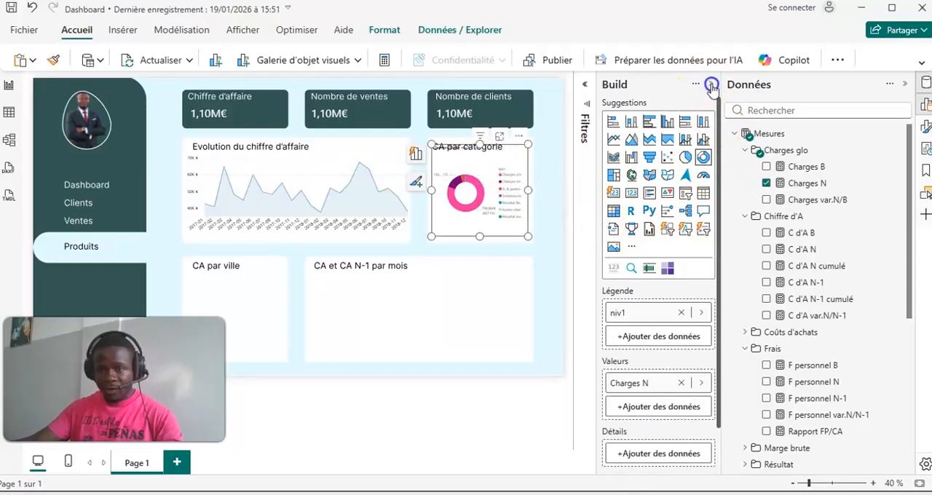
{"action": "left_click", "coordinate": [711, 85]}
{"action": "left_click", "coordinate": [921, 130]}
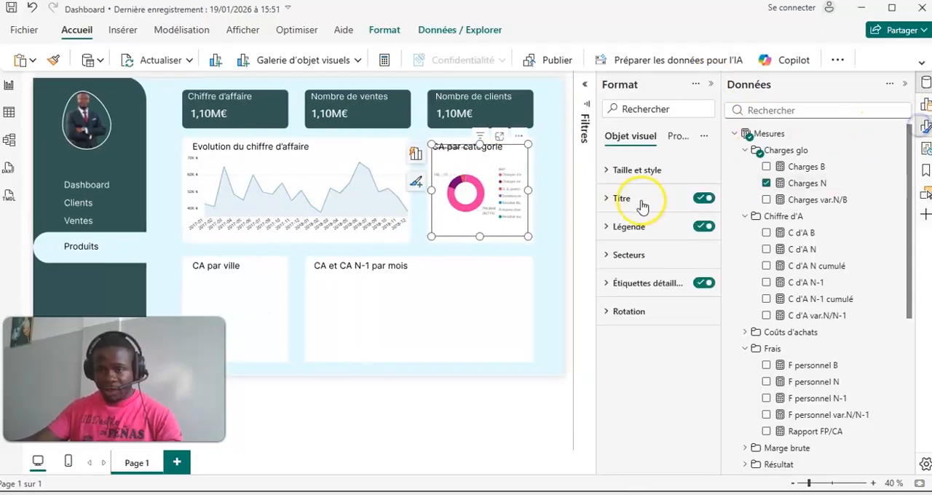
{"action": "left_click", "coordinate": [702, 198]}
- Format the donut chart's legend text in black at font size 14
{"action": "left_click", "coordinate": [621, 229]}
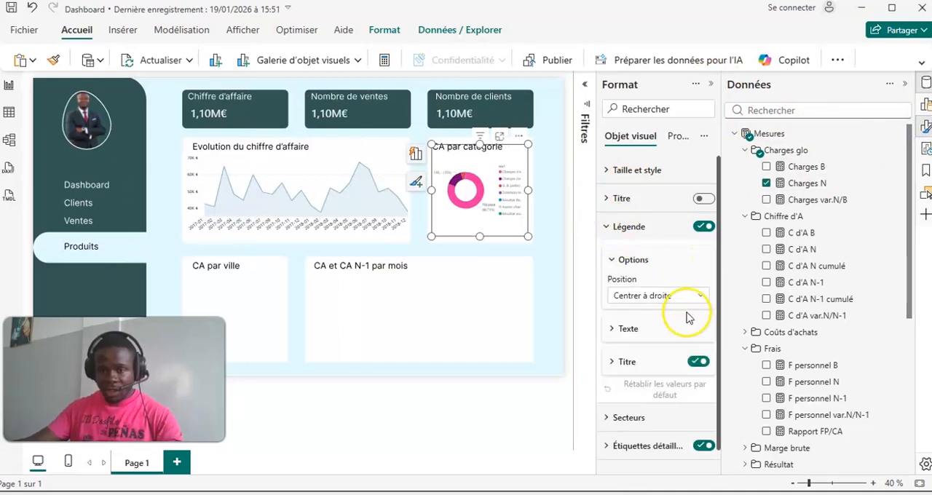
{"action": "scroll", "coordinate": [677, 327], "scroll_direction": "down", "scroll_amount": 1}
{"action": "left_click", "coordinate": [619, 343]}
{"action": "left_click", "coordinate": [618, 339]}
{"action": "left_click", "coordinate": [616, 309]}
{"action": "scroll", "coordinate": [673, 325], "scroll_direction": "down", "scroll_amount": 2}
{"action": "left_click", "coordinate": [635, 308]}
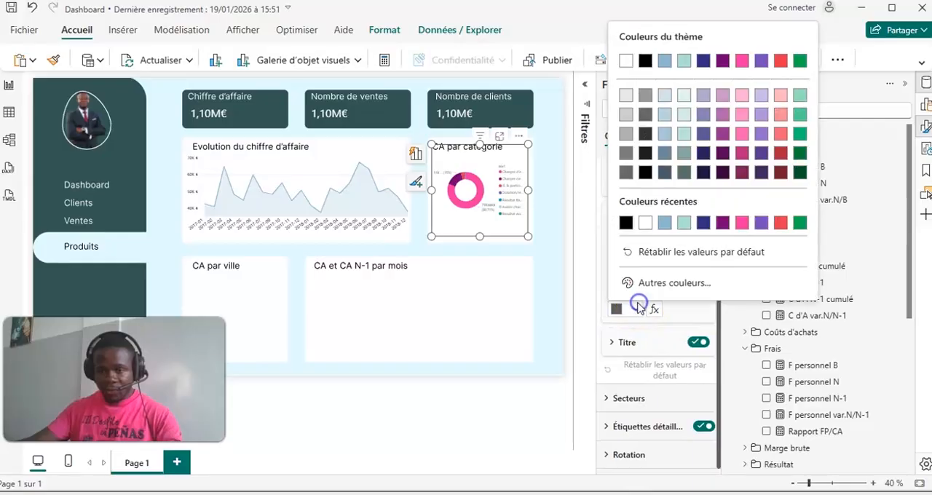
{"action": "left_click", "coordinate": [626, 223]}
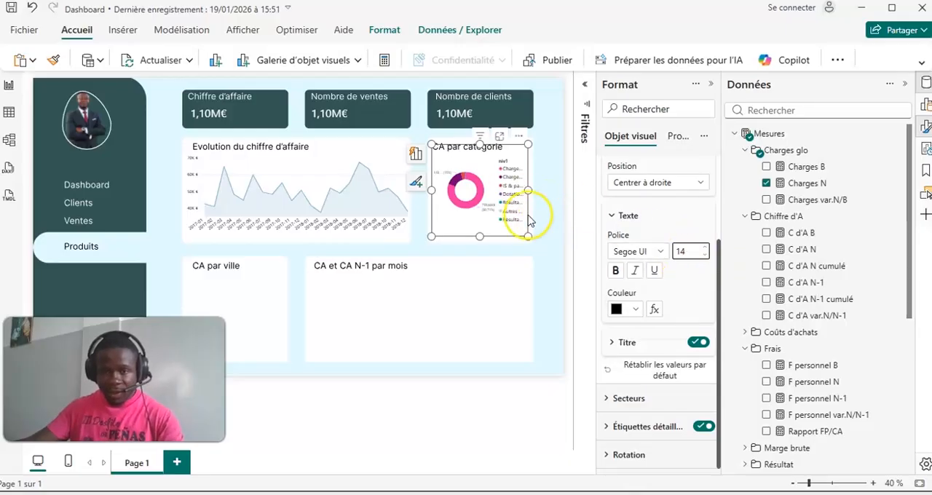
{"action": "left_click", "coordinate": [620, 217]}
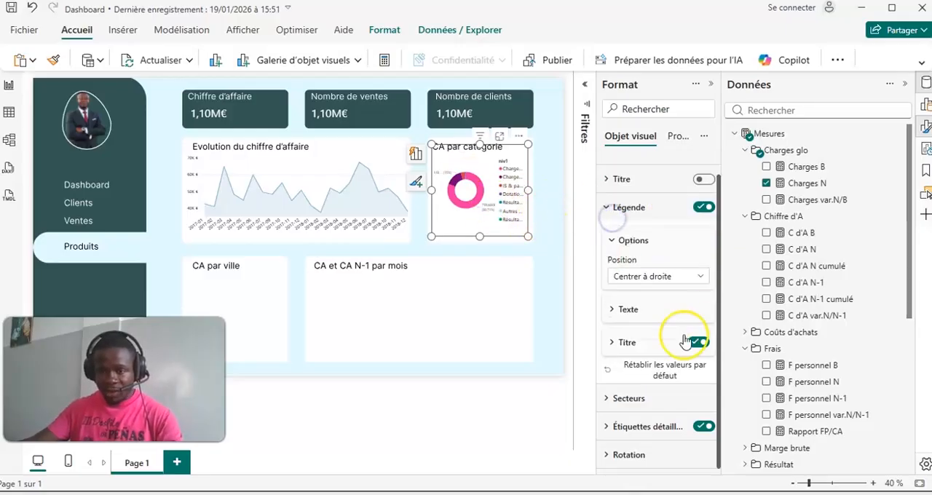
- Show only "Pourcentage du total" in the donut chart's detail labels and format their values in black at font size 15
{"action": "left_click", "coordinate": [613, 436]}
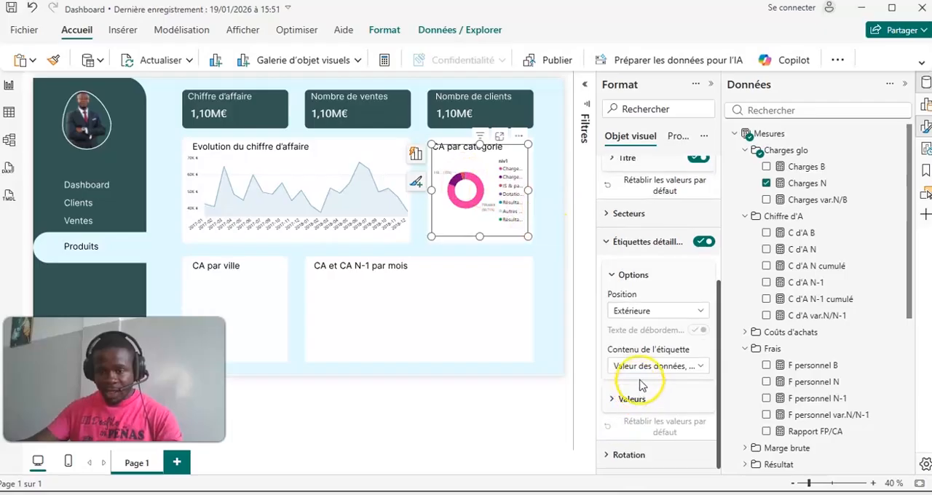
{"action": "left_click", "coordinate": [655, 365]}
{"action": "left_click", "coordinate": [651, 415]}
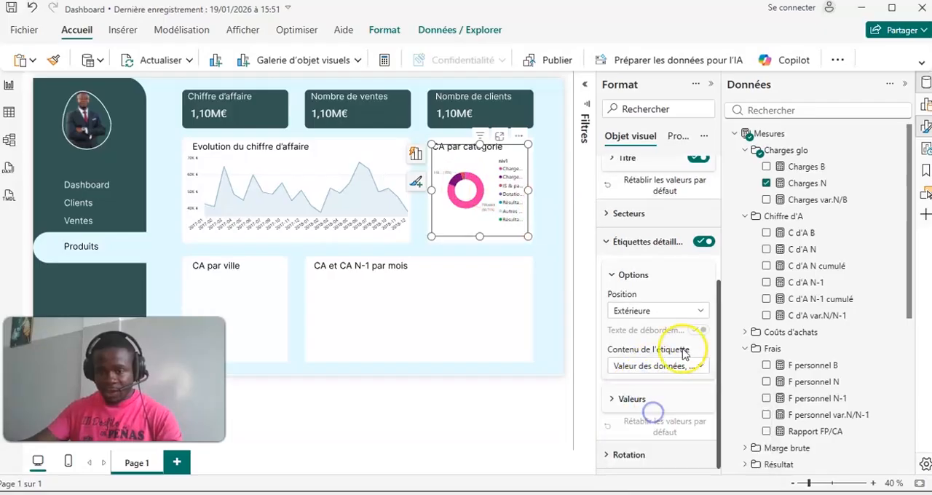
{"action": "left_click", "coordinate": [619, 399]}
{"action": "scroll", "coordinate": [623, 393], "scroll_direction": "down", "scroll_amount": 3}
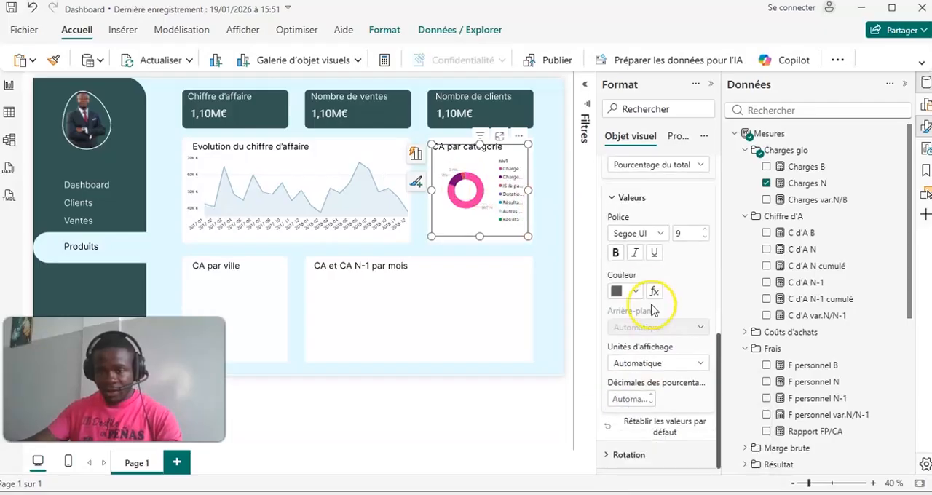
{"action": "left_click", "coordinate": [635, 292]}
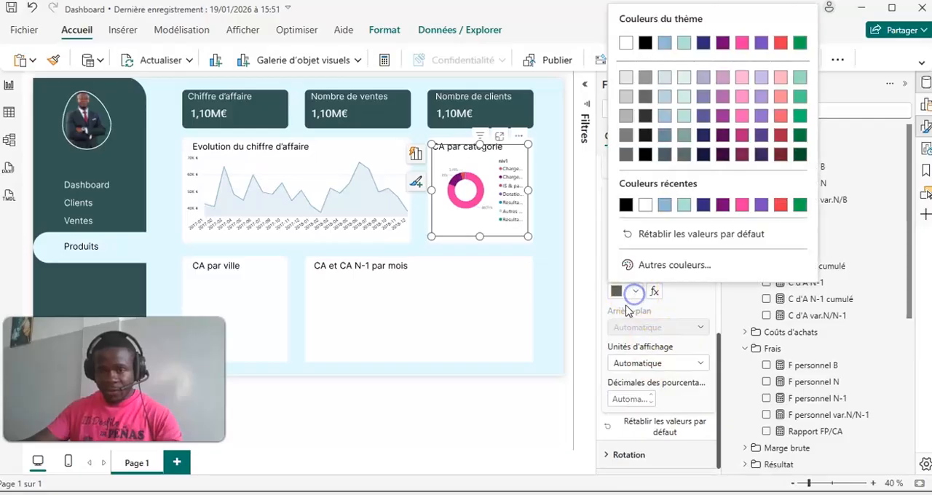
{"action": "left_click", "coordinate": [627, 206]}
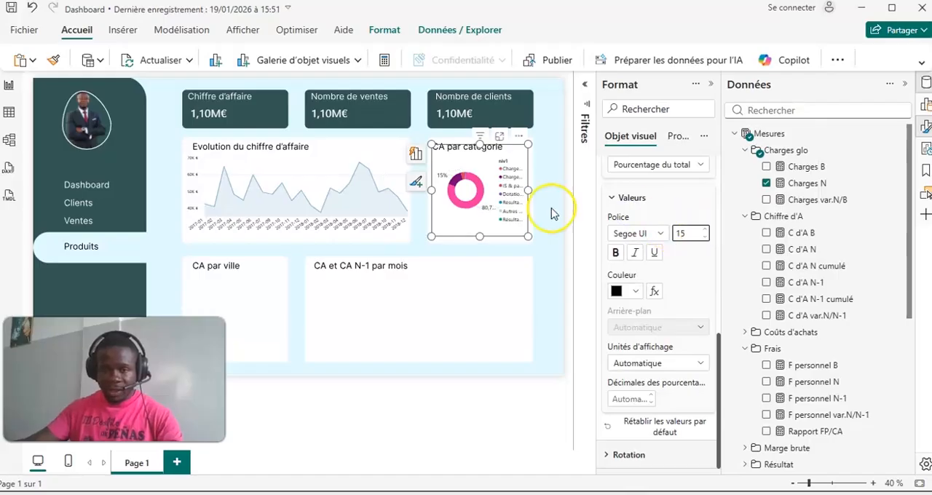
{"action": "left_click", "coordinate": [561, 178]}
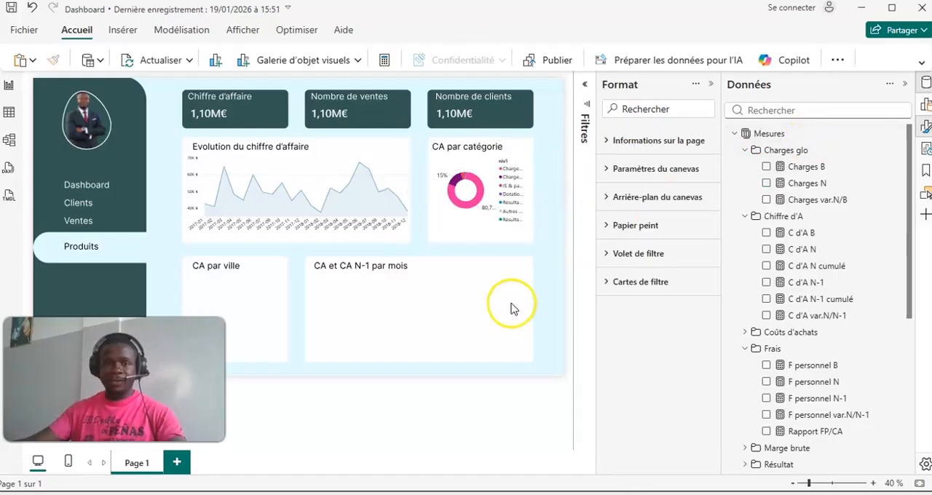
{"action": "left_click", "coordinate": [712, 85]}
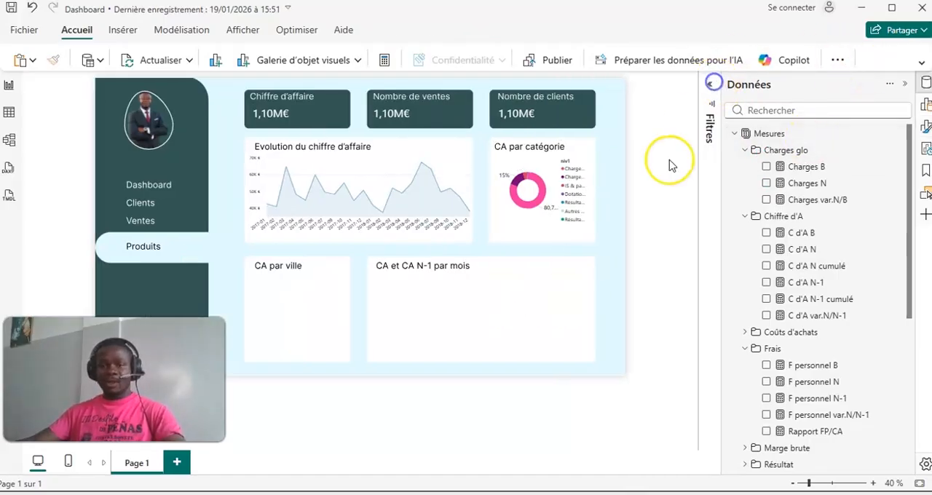
{"action": "left_click", "coordinate": [924, 86]}
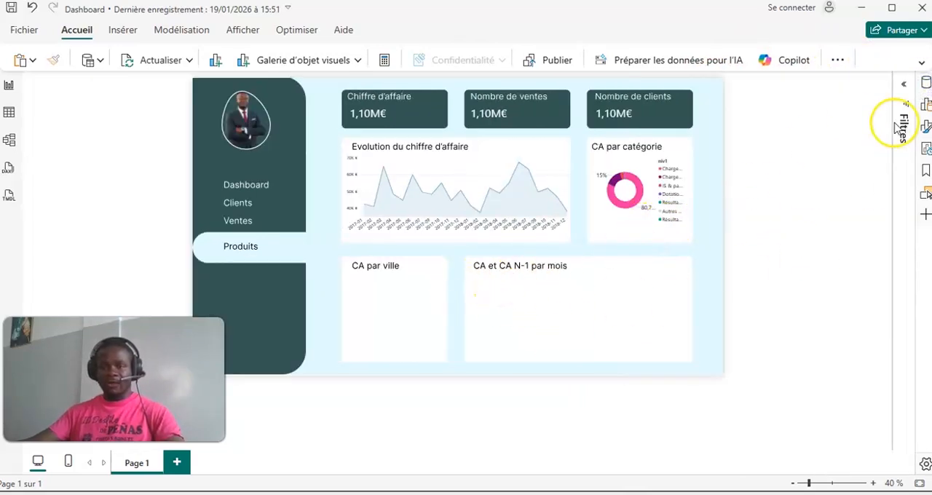
{"action": "left_click", "coordinate": [925, 84]}
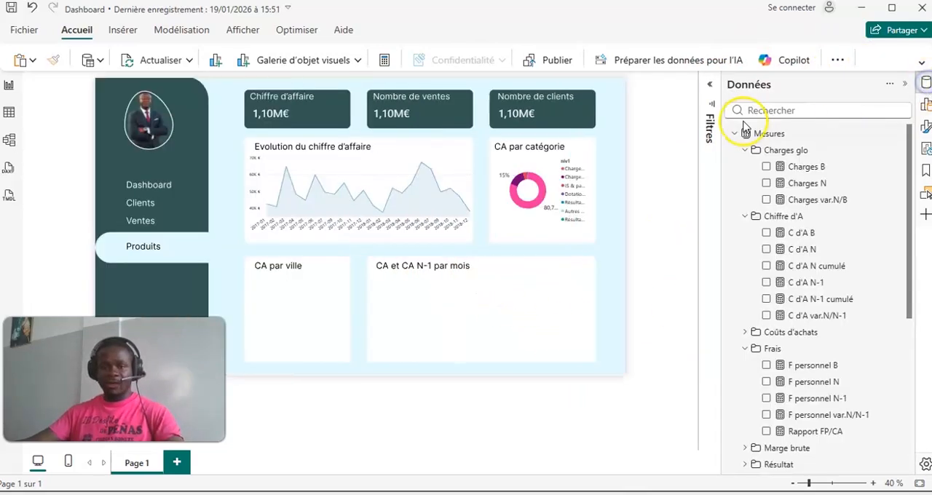
- Add a clustered column chart (Histogramme groupé) and fit it to the "CA et CA N-1 par mois" box
{"action": "left_click", "coordinate": [925, 105]}
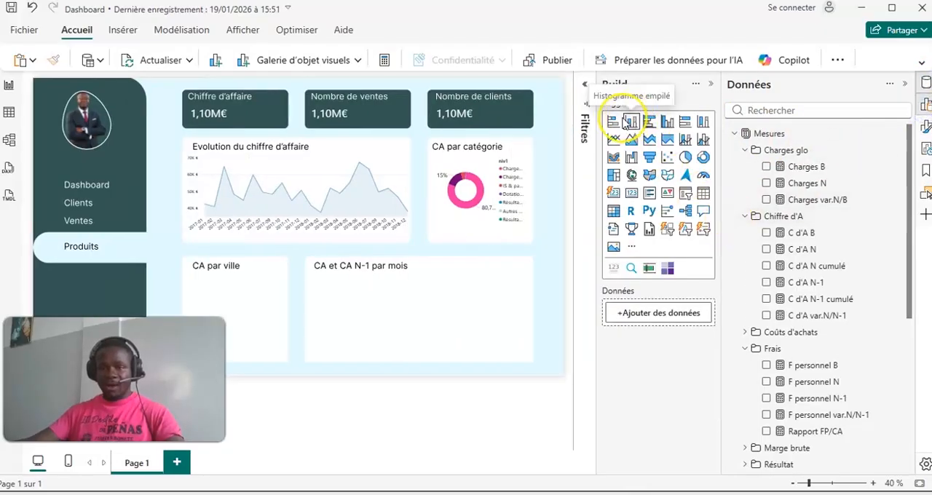
{"action": "left_click", "coordinate": [668, 122]}
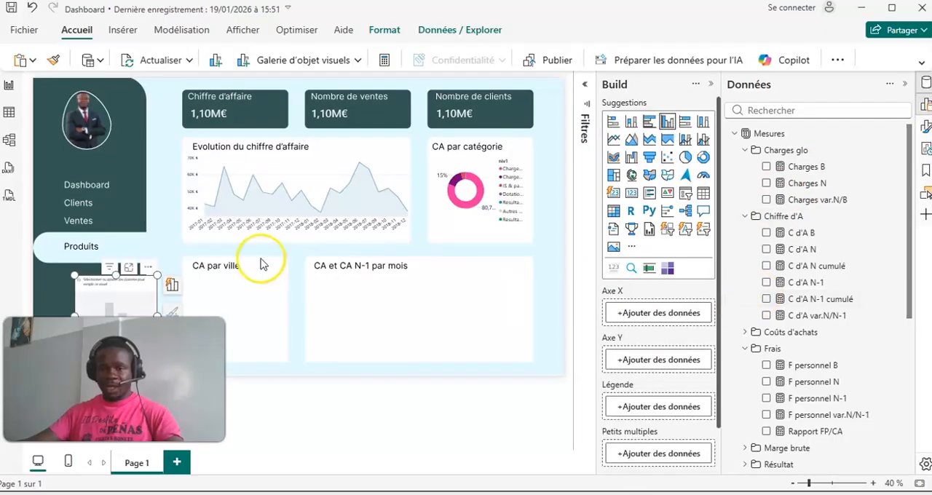
{"action": "left_click_drag", "start_coordinate": [96, 304], "coordinate": [326, 285]}
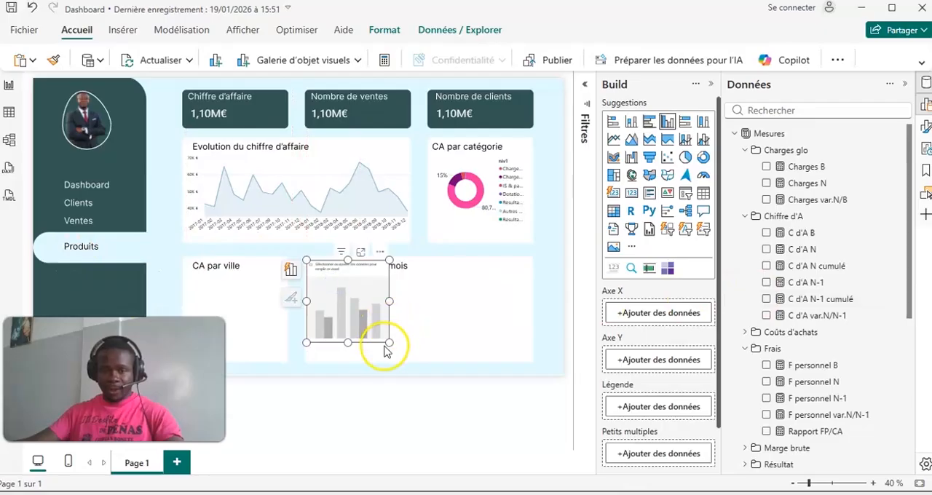
{"action": "left_click_drag", "start_coordinate": [392, 343], "coordinate": [530, 361]}
- Plot C d'A N and C d'A N-1 by Annee-mois in the new column chart
{"action": "scroll", "coordinate": [685, 293], "scroll_direction": "down", "scroll_amount": 1}
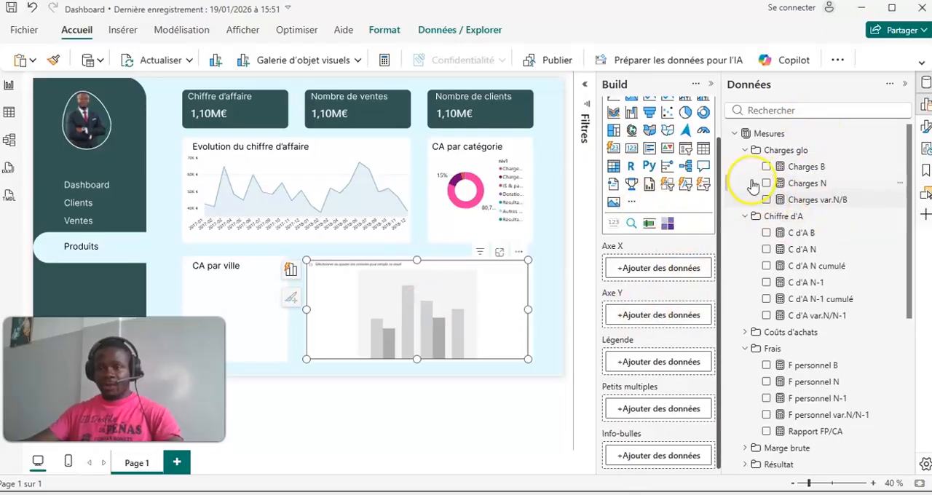
{"action": "left_click", "coordinate": [745, 150]}
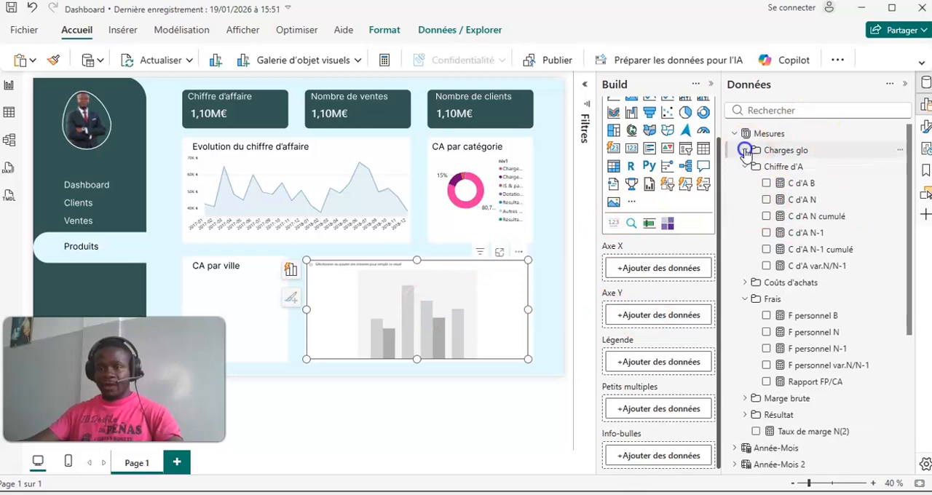
{"action": "left_click", "coordinate": [767, 200]}
{"action": "left_click", "coordinate": [766, 233]}
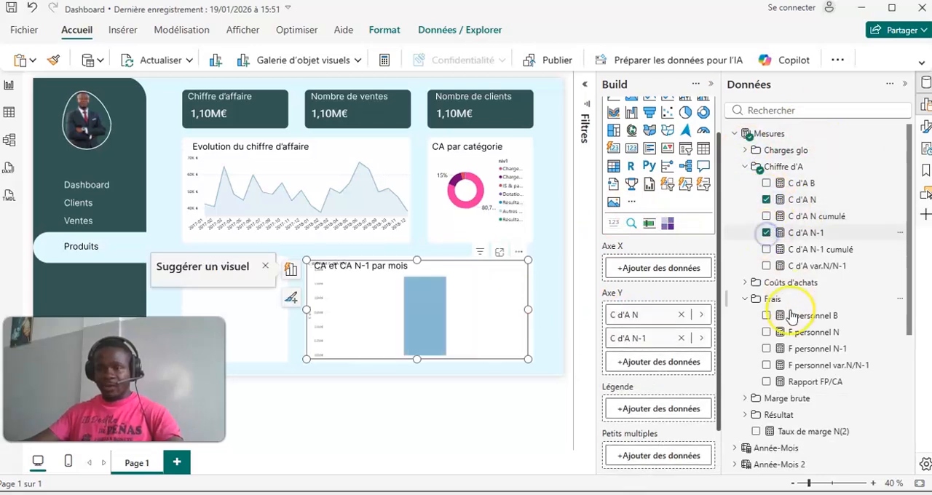
{"action": "scroll", "coordinate": [804, 349], "scroll_direction": "down", "scroll_amount": 3}
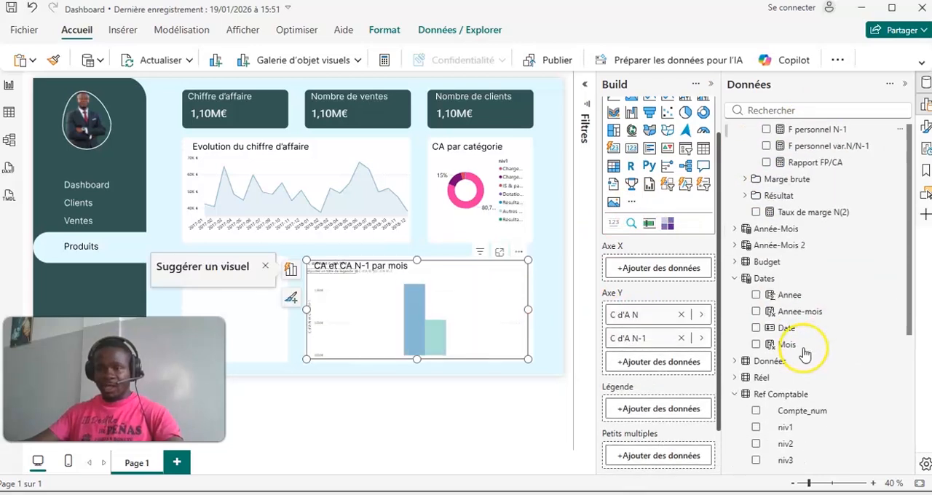
{"action": "left_click", "coordinate": [755, 314]}
- Sort the column chart by Annee-mois in ascending order
{"action": "left_click", "coordinate": [517, 252]}
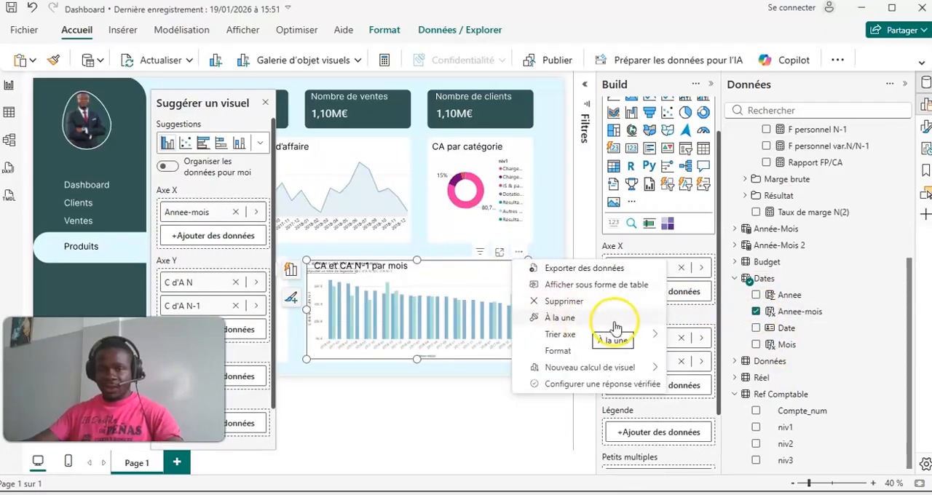
{"action": "mouse_move", "coordinate": [591, 338]}
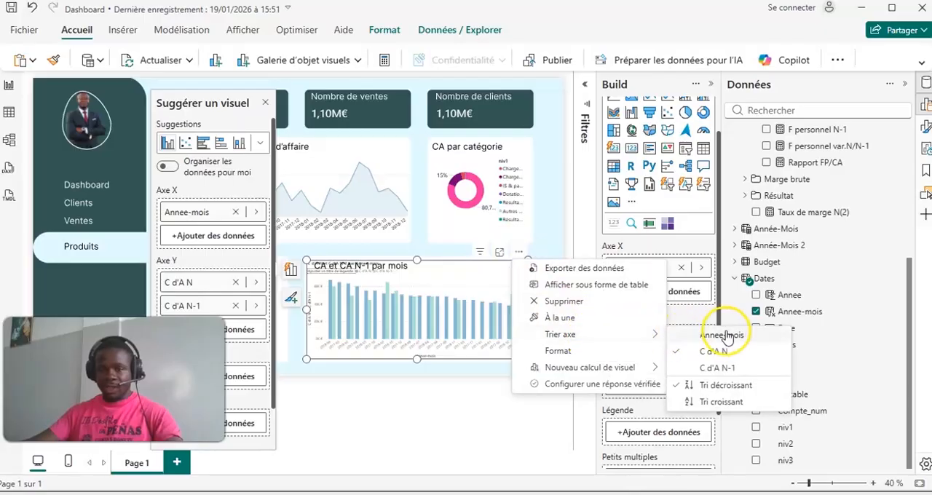
{"action": "left_click", "coordinate": [724, 336]}
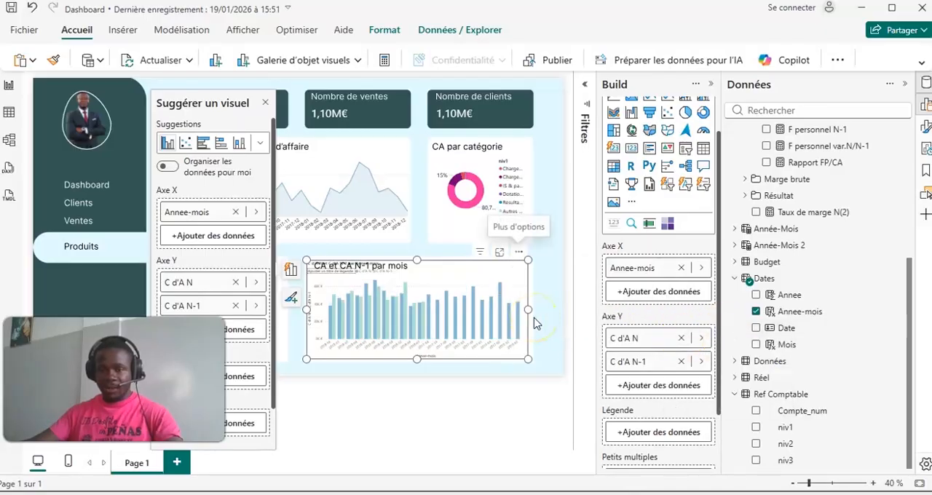
{"action": "left_click", "coordinate": [519, 252]}
{"action": "mouse_move", "coordinate": [565, 335]}
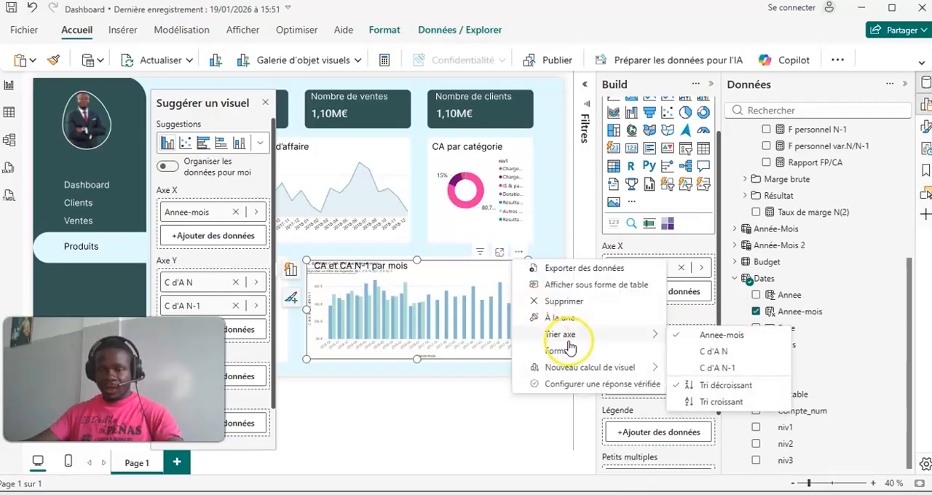
{"action": "left_click", "coordinate": [719, 402]}
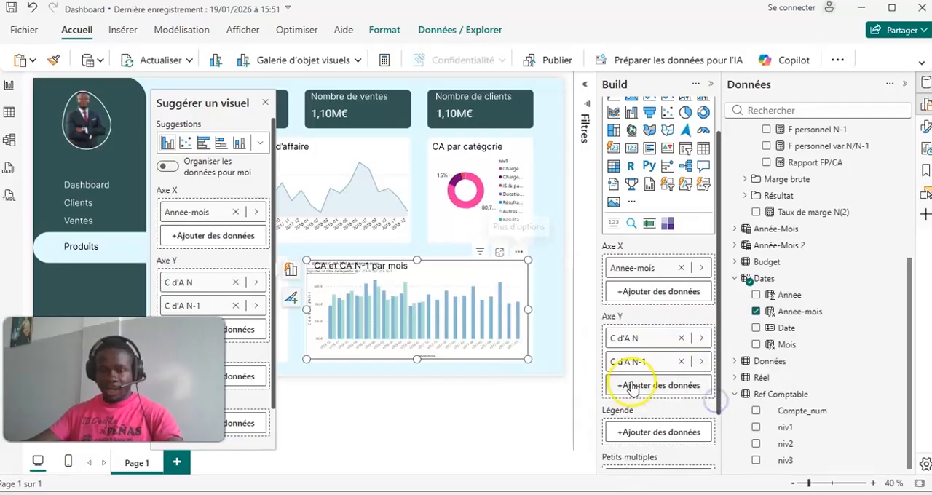
- Turn off the column chart's title
{"action": "left_click", "coordinate": [708, 84]}
{"action": "left_click", "coordinate": [924, 129]}
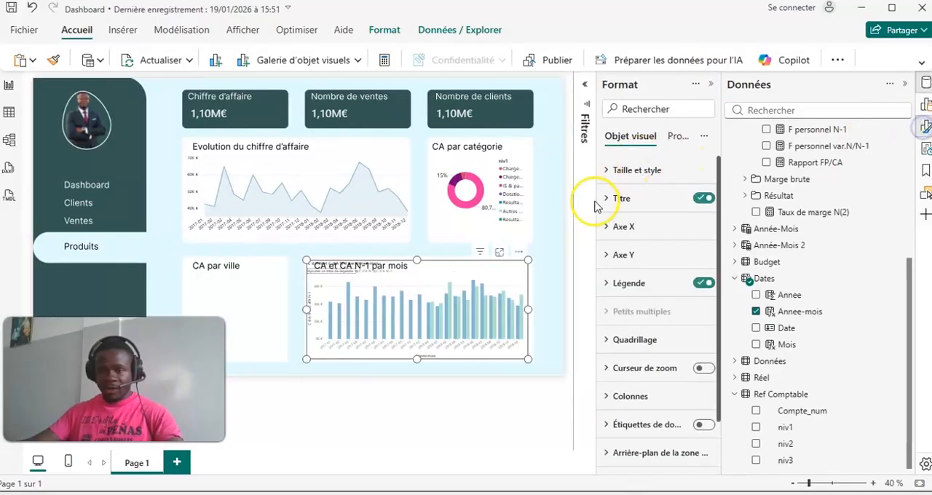
{"action": "left_click", "coordinate": [704, 200]}
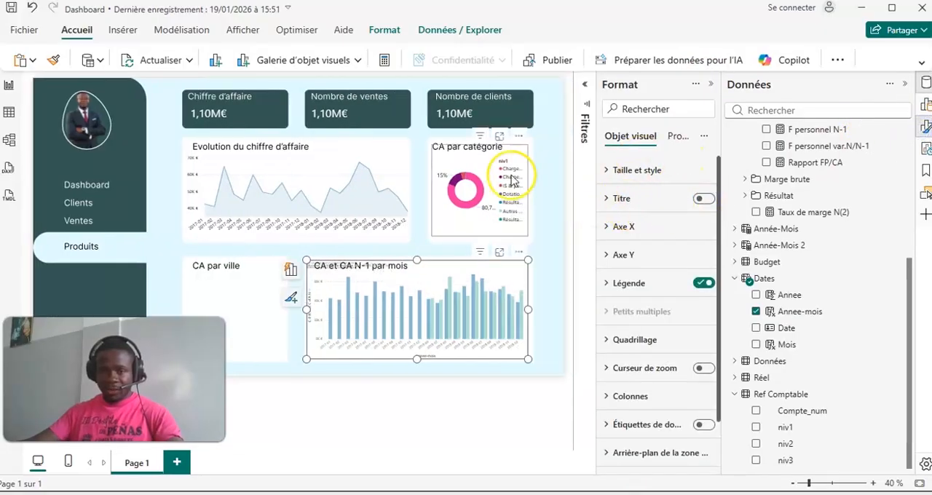
- Format the column chart's X-axis values in black and increase their font size
{"action": "left_click", "coordinate": [610, 226]}
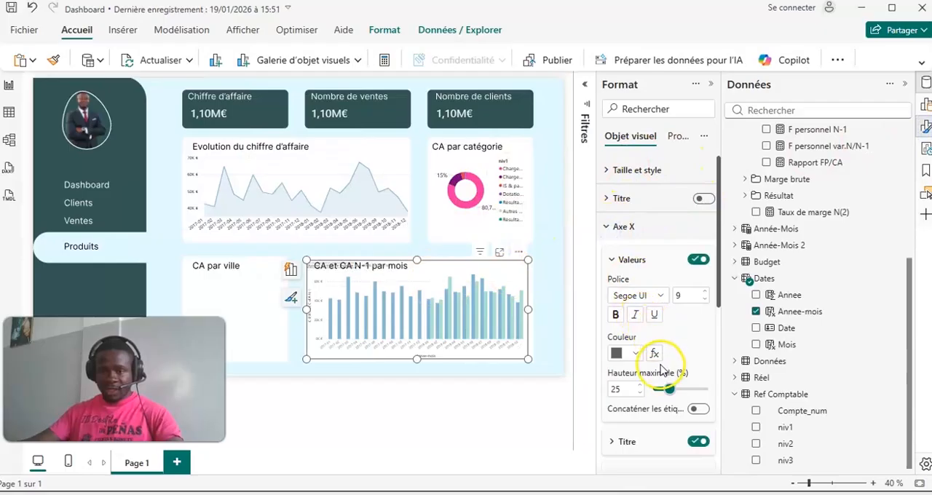
{"action": "left_click", "coordinate": [636, 355]}
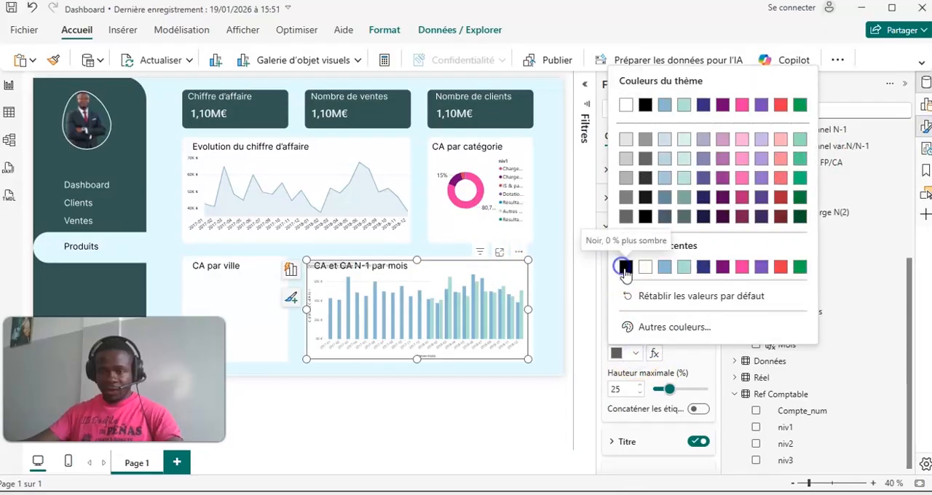
{"action": "left_click", "coordinate": [626, 266]}
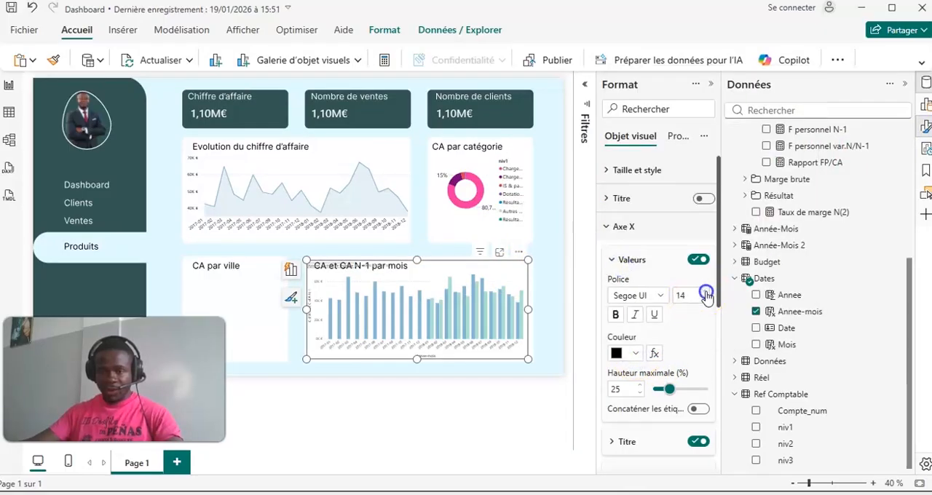
{"action": "left_click", "coordinate": [706, 293]}
- Turn off the column chart's legend and lower the chart's upper edge slightly within the "CA et CA N-1 par mois" box
{"action": "scroll", "coordinate": [662, 379], "scroll_direction": "down", "scroll_amount": 3}
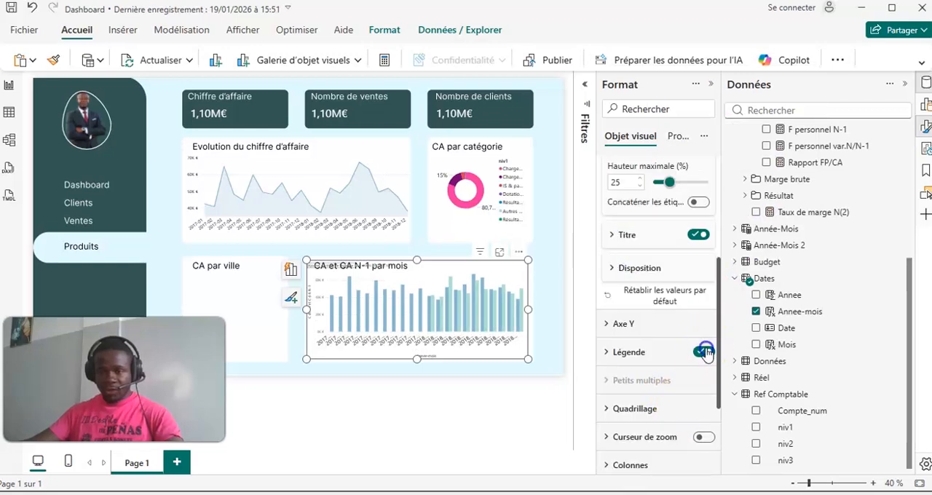
{"action": "left_click", "coordinate": [704, 352]}
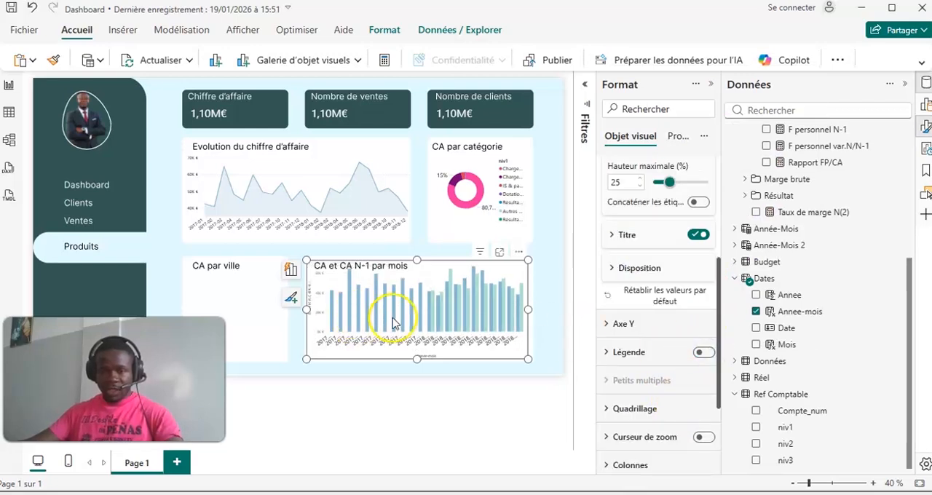
{"action": "left_click_drag", "start_coordinate": [418, 261], "coordinate": [422, 264]}
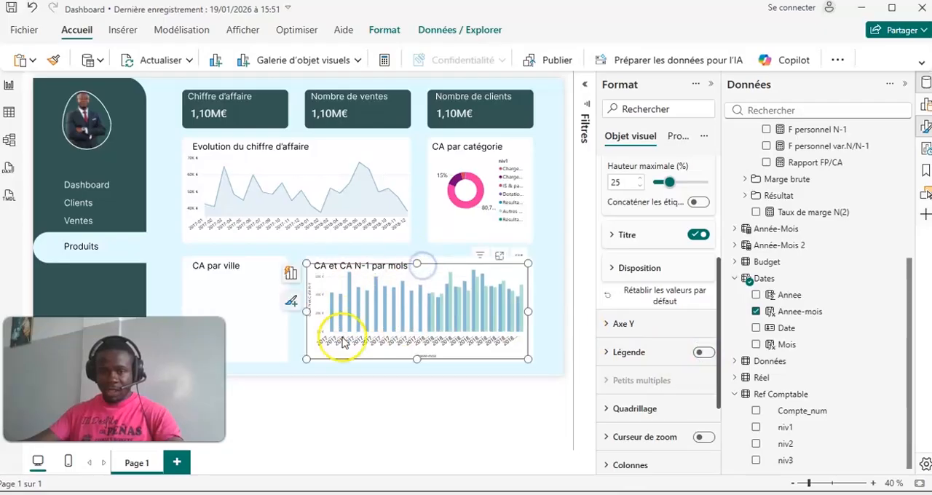
- Turn off the column chart's Y-axis title and values, and lower the chart's upper edge below the "CA et CA N-1 par mois" heading
{"action": "scroll", "coordinate": [640, 248], "scroll_direction": "up", "scroll_amount": 3}
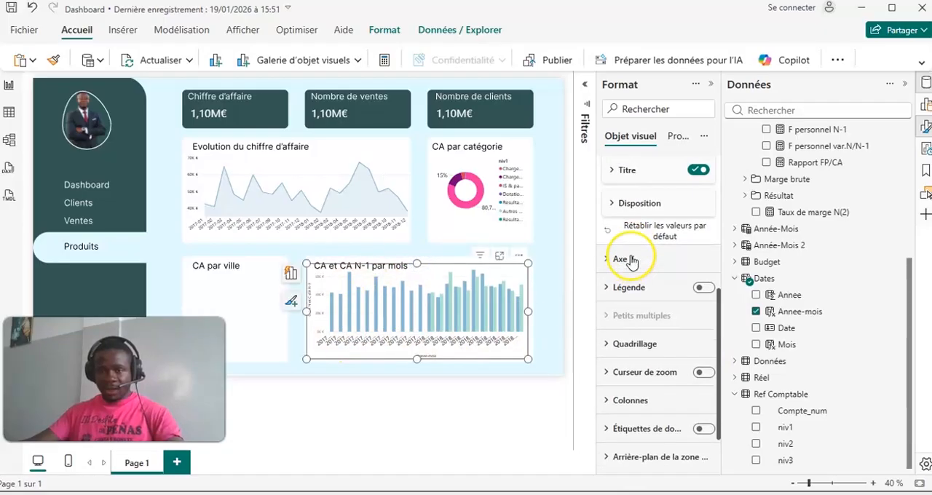
{"action": "left_click", "coordinate": [601, 234]}
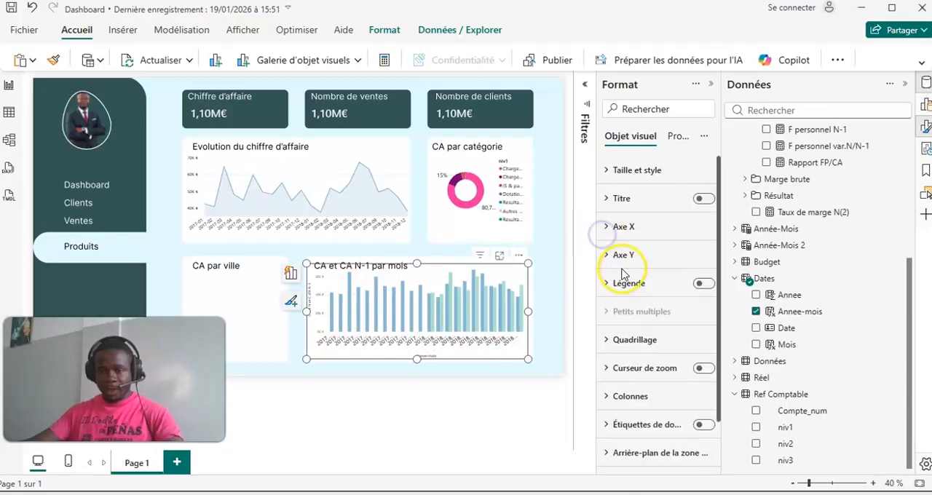
{"action": "left_click", "coordinate": [615, 256]}
{"action": "scroll", "coordinate": [670, 313], "scroll_direction": "down", "scroll_amount": 2}
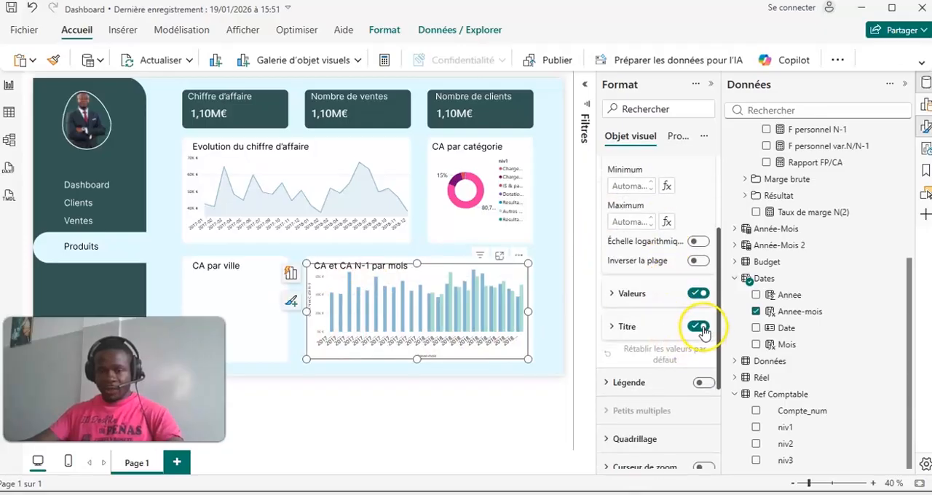
{"action": "left_click", "coordinate": [700, 327]}
{"action": "left_click", "coordinate": [611, 294]}
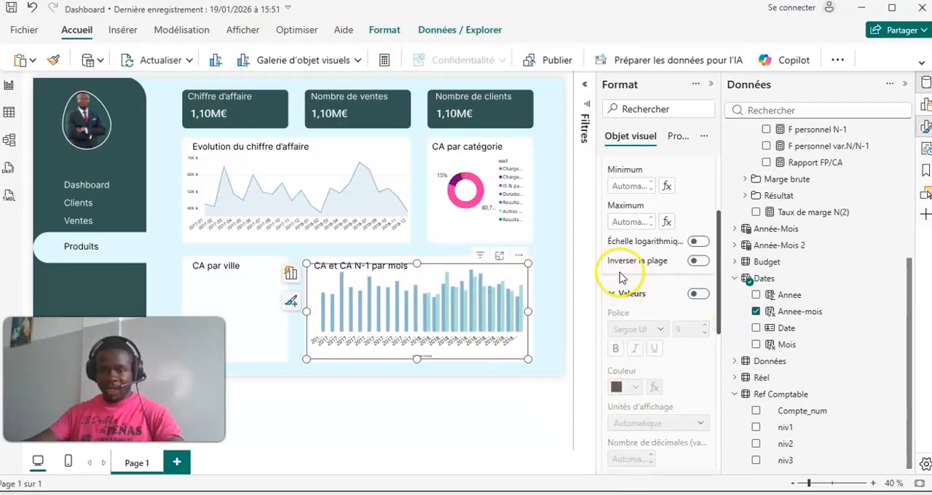
{"action": "left_click_drag", "start_coordinate": [416, 266], "coordinate": [416, 273]}
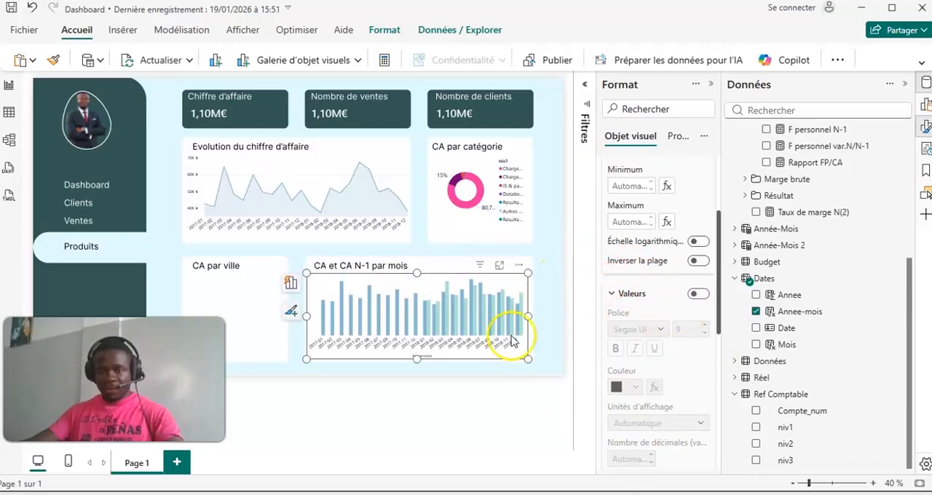
- Turn off the X-axis title of the "CA et CA N-1 par mois" column chart
{"action": "scroll", "coordinate": [619, 255], "scroll_direction": "up", "scroll_amount": 3}
{"action": "left_click", "coordinate": [610, 227]}
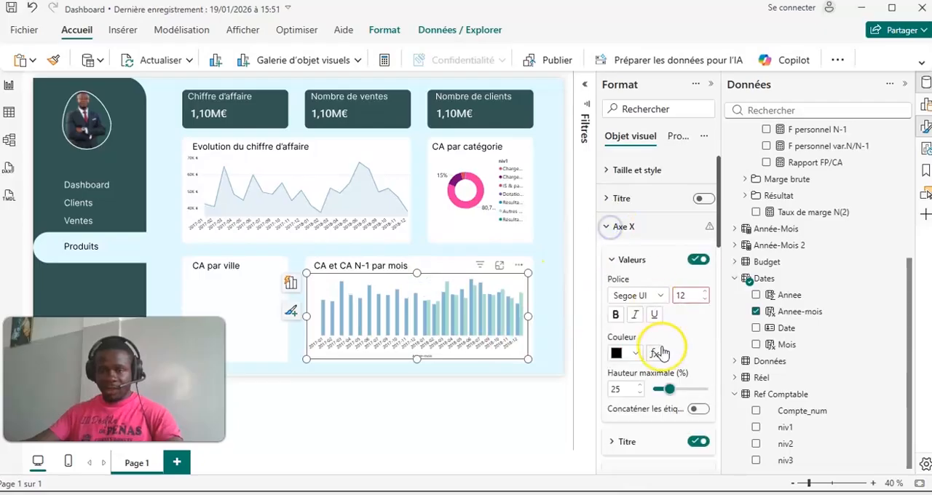
{"action": "scroll", "coordinate": [662, 354], "scroll_direction": "down", "scroll_amount": 2}
{"action": "left_click", "coordinate": [698, 303]}
{"action": "scroll", "coordinate": [634, 276], "scroll_direction": "up", "scroll_amount": 4}
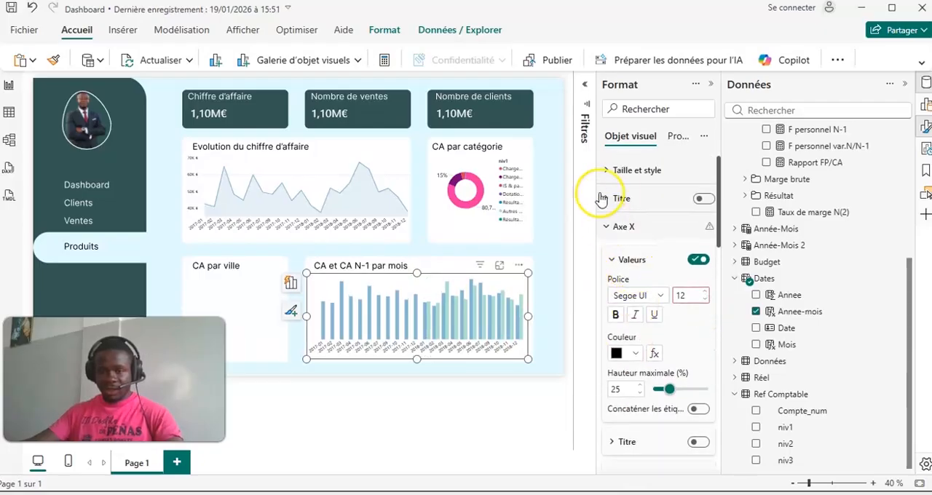
{"action": "left_click", "coordinate": [605, 227]}
- Turn on the column chart's data labels and format their values in black at font size 10
{"action": "scroll", "coordinate": [651, 274], "scroll_direction": "down", "scroll_amount": 5}
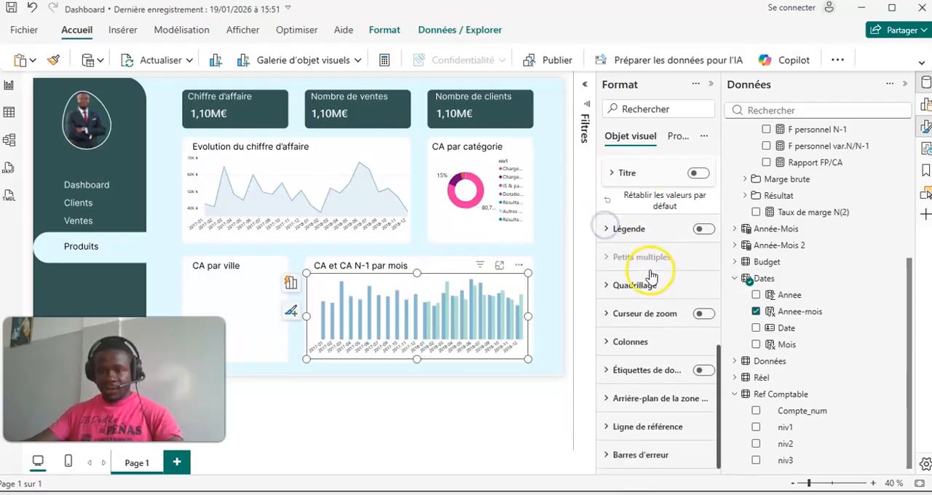
{"action": "left_click", "coordinate": [703, 372]}
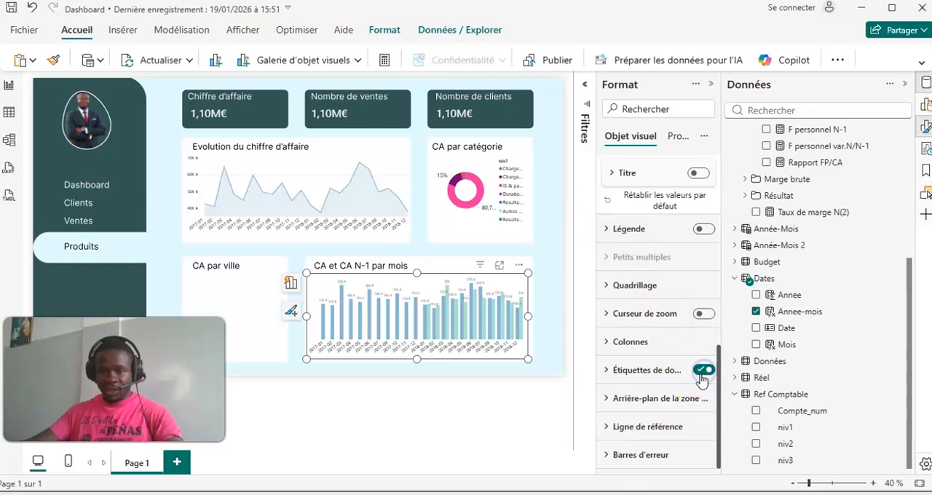
{"action": "left_click", "coordinate": [612, 373]}
{"action": "scroll", "coordinate": [664, 316], "scroll_direction": "down", "scroll_amount": 3}
{"action": "scroll", "coordinate": [647, 379], "scroll_direction": "down", "scroll_amount": 4}
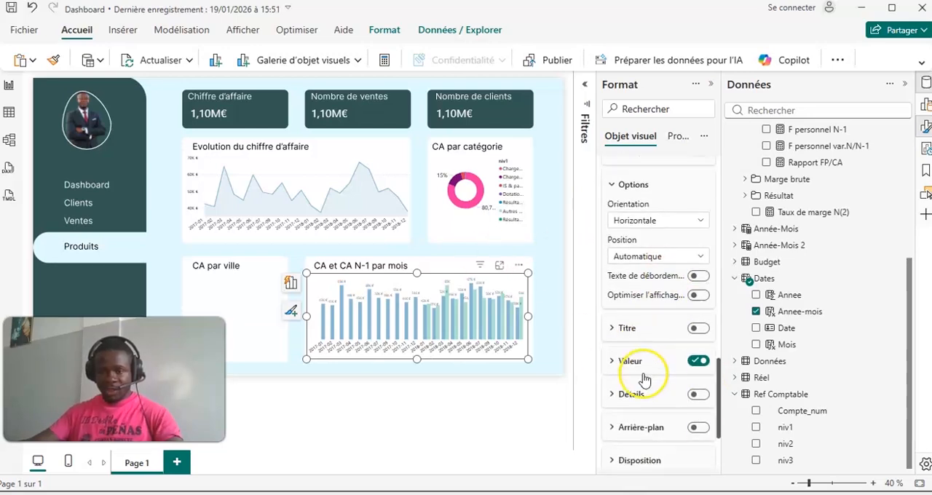
{"action": "left_click", "coordinate": [609, 256]}
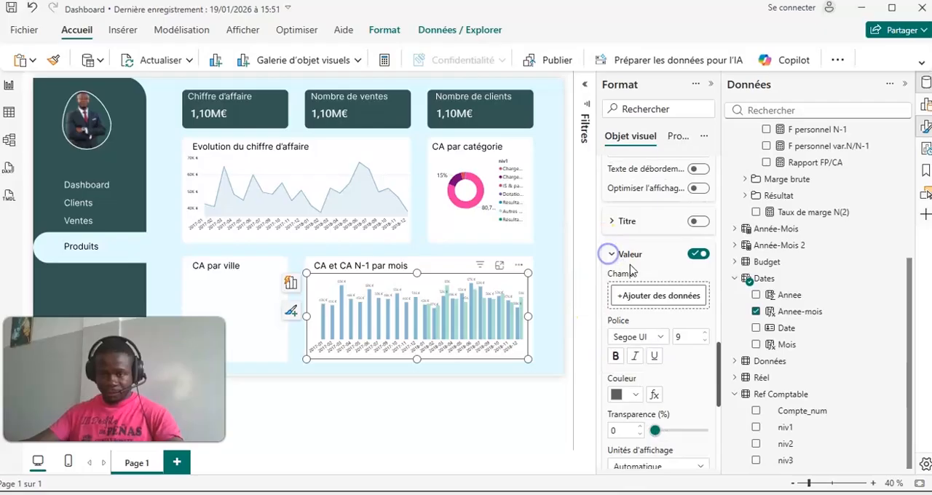
{"action": "left_click", "coordinate": [635, 394]}
{"action": "left_click", "coordinate": [626, 309]}
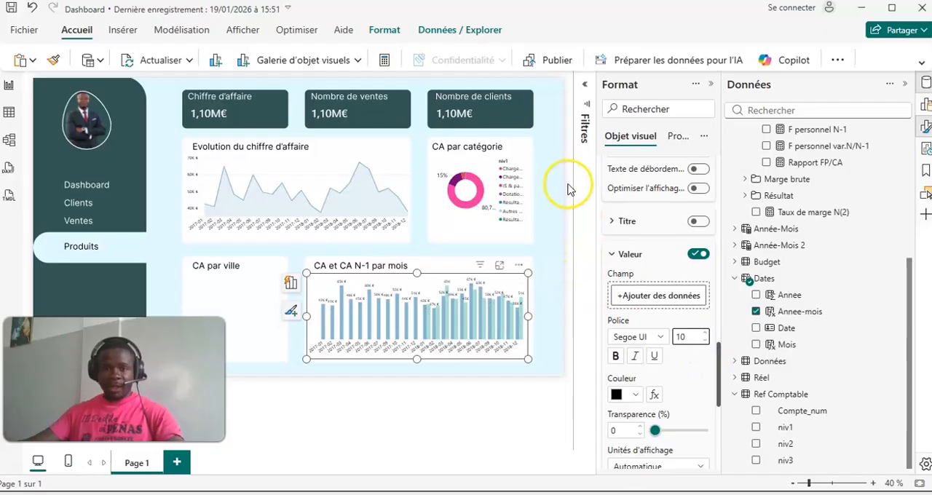
- Deselect the column chart, show the Build and data panes, and add a bullet chart custom visual to the page
{"action": "left_click", "coordinate": [567, 260]}
{"action": "left_click", "coordinate": [907, 87]}
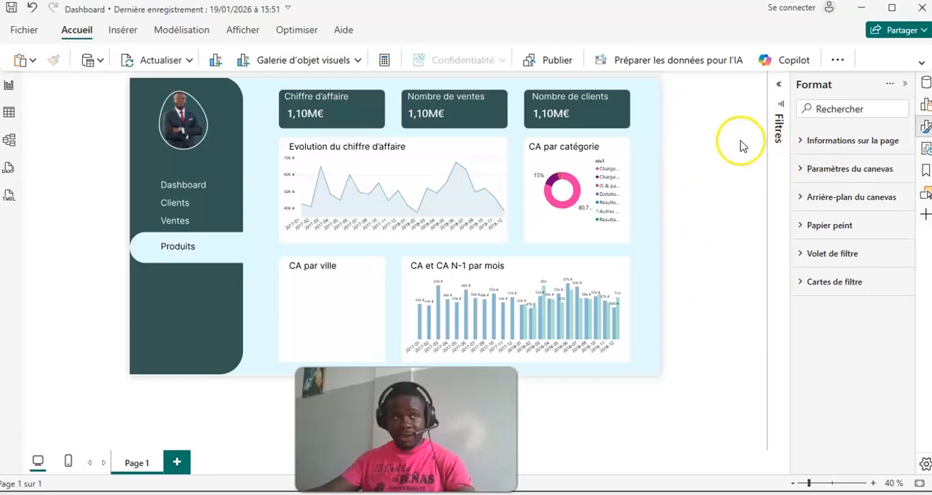
{"action": "left_click", "coordinate": [924, 84]}
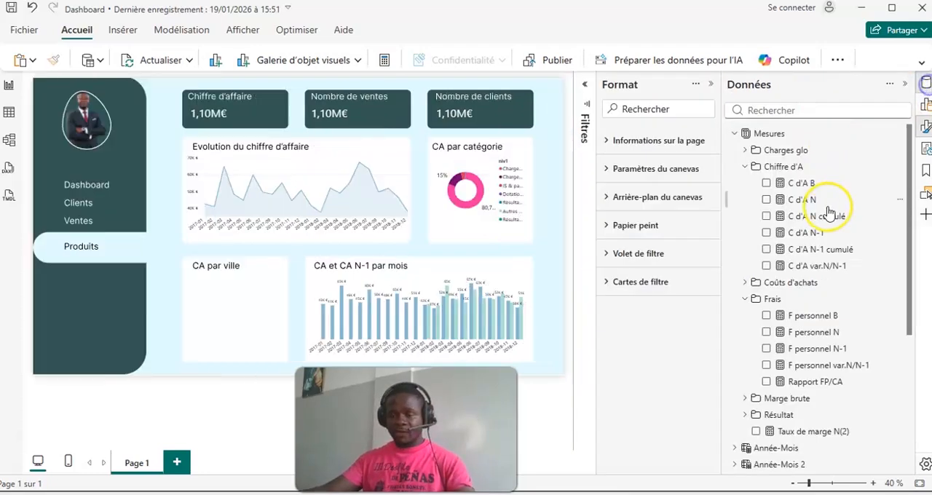
{"action": "left_click", "coordinate": [925, 107]}
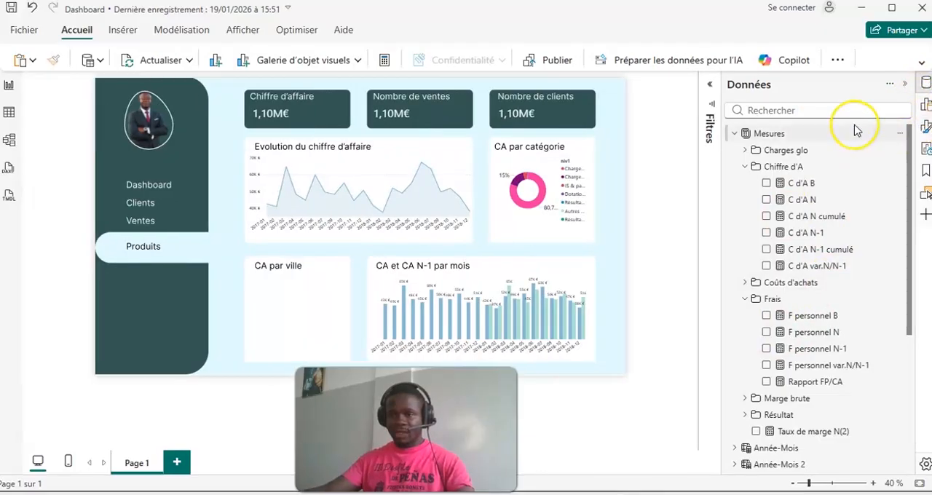
{"action": "left_click", "coordinate": [923, 107]}
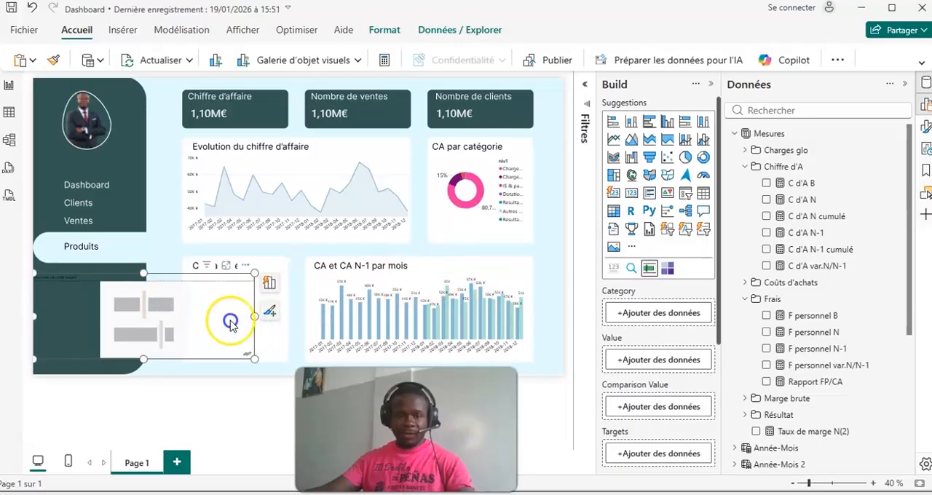
{"action": "left_click", "coordinate": [414, 313]}
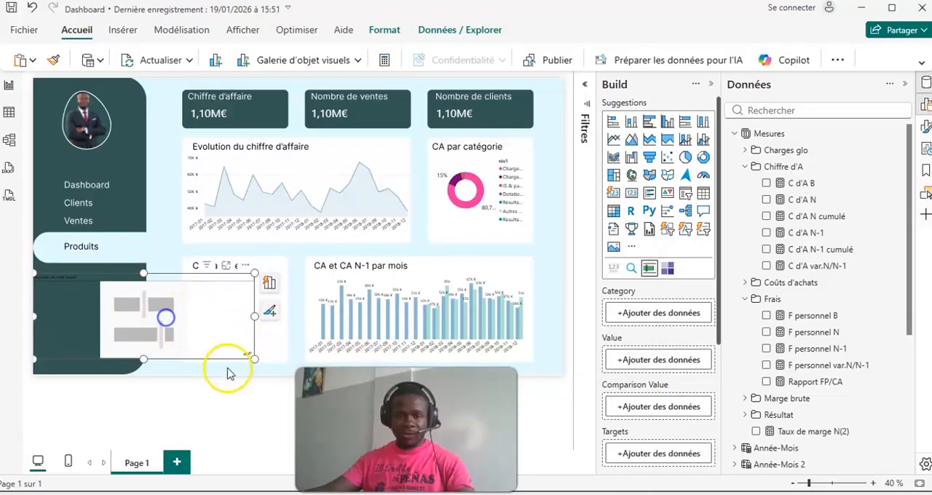
- Move the bullet chart onto the "CA par ville" box and resize it to fit inside
{"action": "left_click_drag", "start_coordinate": [239, 270], "coordinate": [397, 252]}
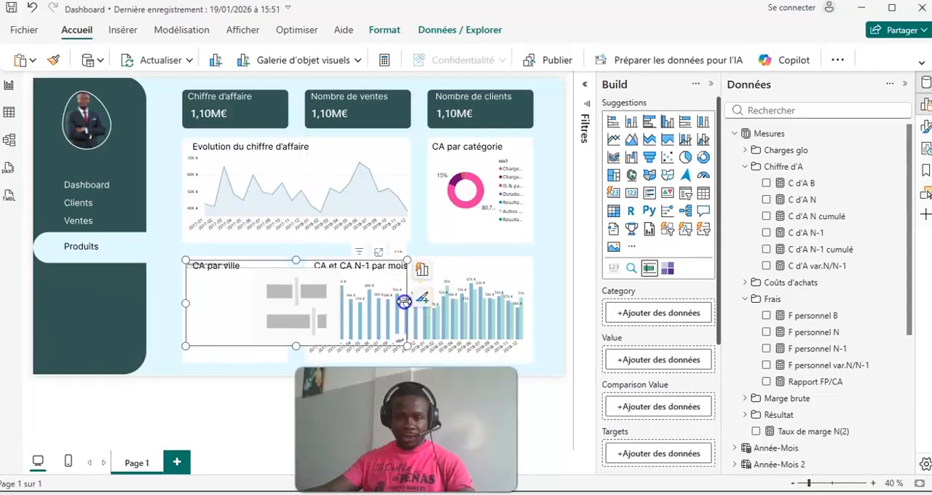
{"action": "left_click_drag", "start_coordinate": [406, 303], "coordinate": [283, 308]}
{"action": "left_click_drag", "start_coordinate": [234, 350], "coordinate": [234, 359]}
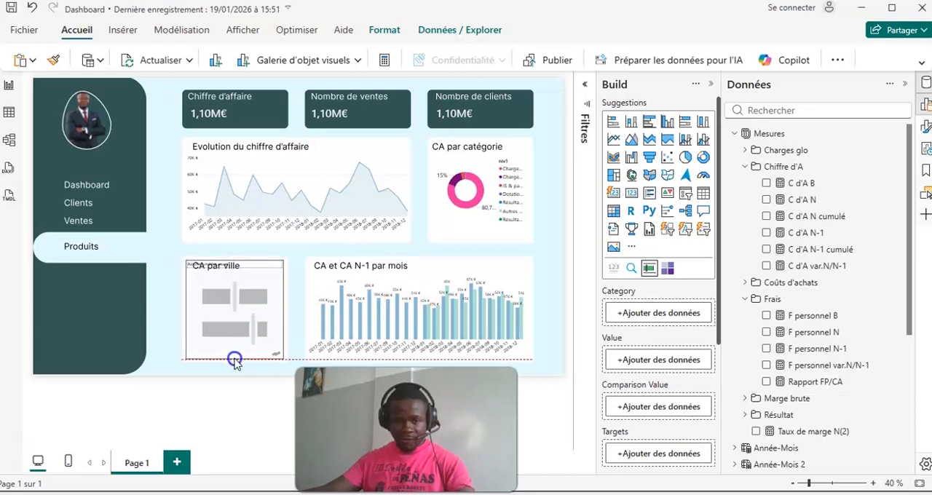
- Add the Charges N and Charges B measures as values of the bullet chart
{"action": "left_click", "coordinate": [746, 167]}
{"action": "left_click", "coordinate": [746, 150]}
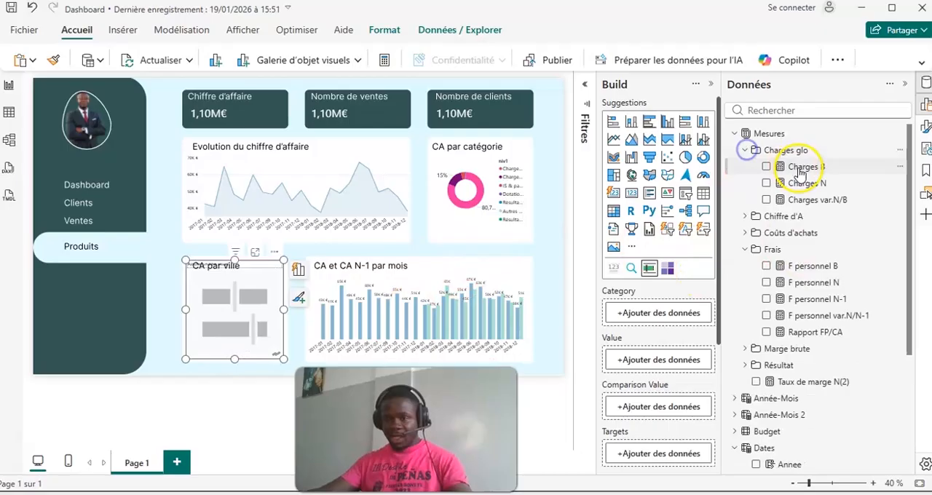
{"action": "left_click", "coordinate": [766, 184]}
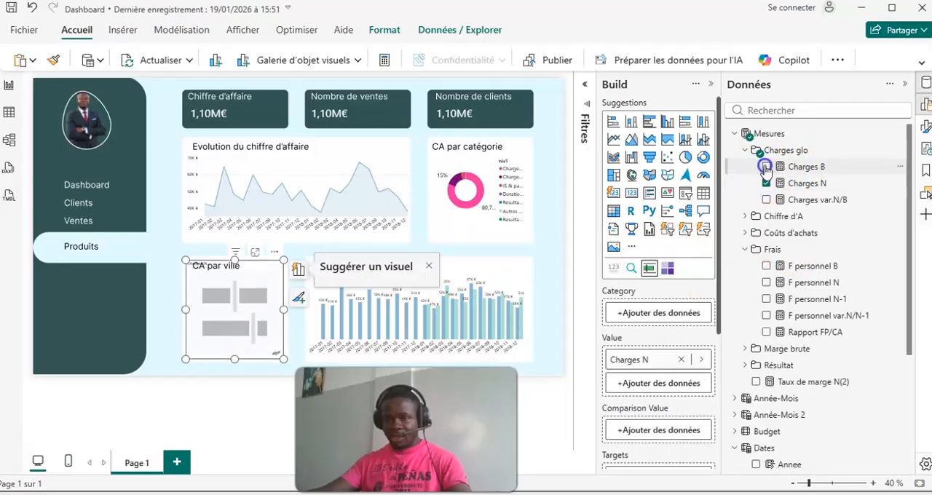
{"action": "left_click", "coordinate": [766, 167]}
{"action": "scroll", "coordinate": [823, 335], "scroll_direction": "down", "scroll_amount": 3}
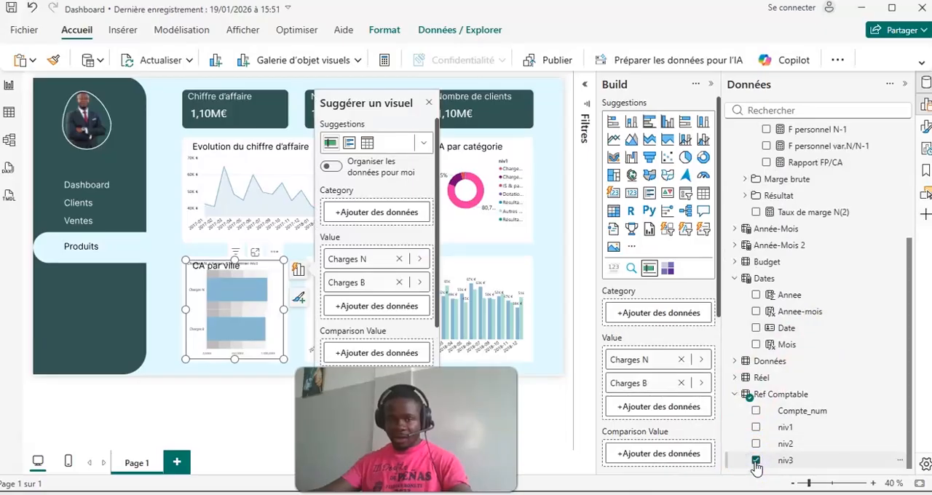
{"action": "scroll", "coordinate": [684, 397], "scroll_direction": "down", "scroll_amount": 3}
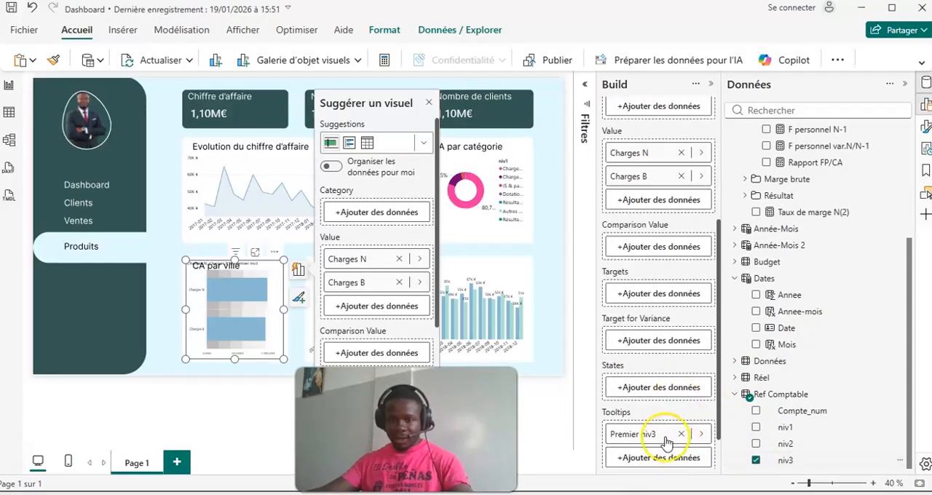
{"action": "left_click_drag", "start_coordinate": [651, 437], "coordinate": [656, 370]}
{"action": "left_click_drag", "start_coordinate": [667, 171], "coordinate": [690, 111]}
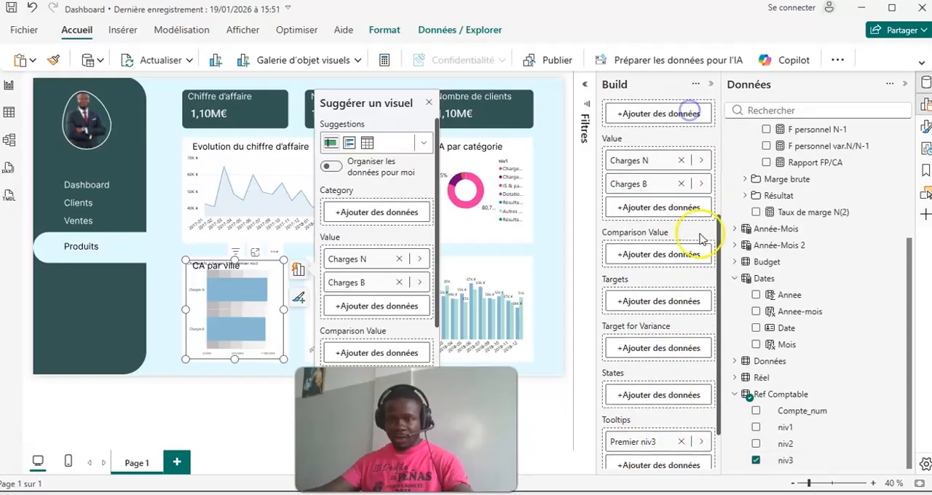
{"action": "scroll", "coordinate": [708, 280], "scroll_direction": "up", "scroll_amount": 3}
{"action": "scroll", "coordinate": [634, 406], "scroll_direction": "down", "scroll_amount": 2}
{"action": "scroll", "coordinate": [634, 405], "scroll_direction": "down", "scroll_amount": 3}
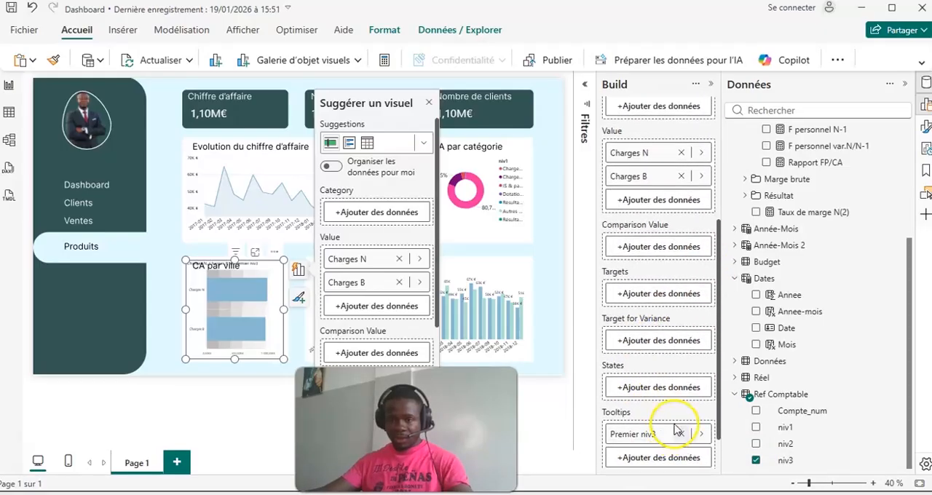
{"action": "left_click", "coordinate": [680, 431]}
{"action": "scroll", "coordinate": [697, 393], "scroll_direction": "up", "scroll_amount": 2}
{"action": "scroll", "coordinate": [698, 393], "scroll_direction": "up", "scroll_amount": 3}
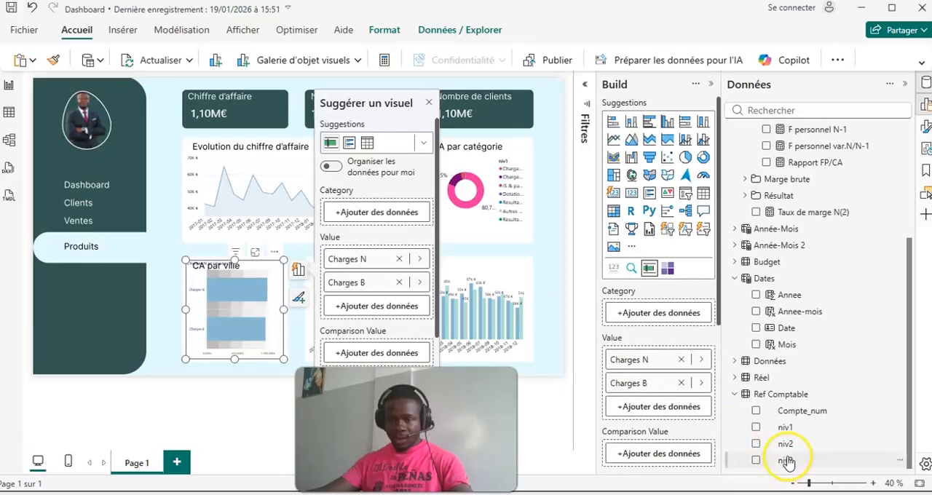
- Try to assign the niv3 field from Ref Comptable as the bullet chart's category
{"action": "scroll", "coordinate": [654, 317], "scroll_direction": "down", "scroll_amount": 5}
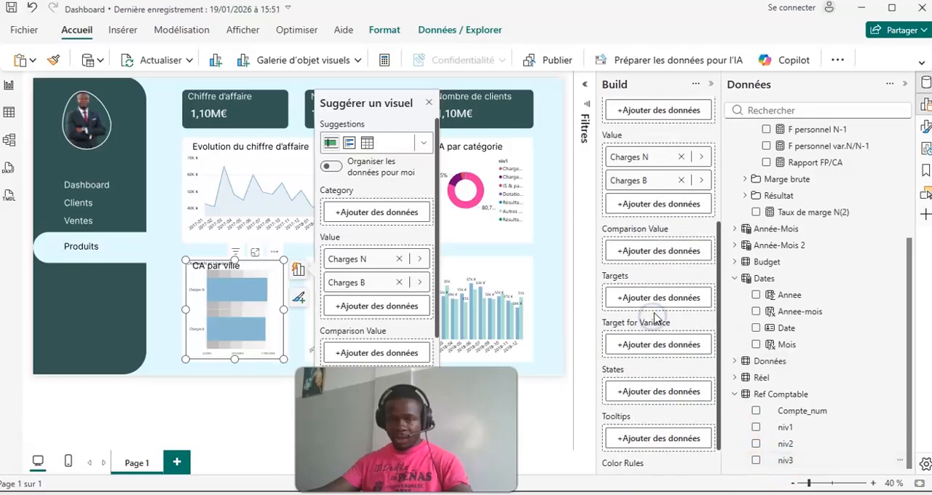
{"action": "scroll", "coordinate": [667, 335], "scroll_direction": "up", "scroll_amount": 3}
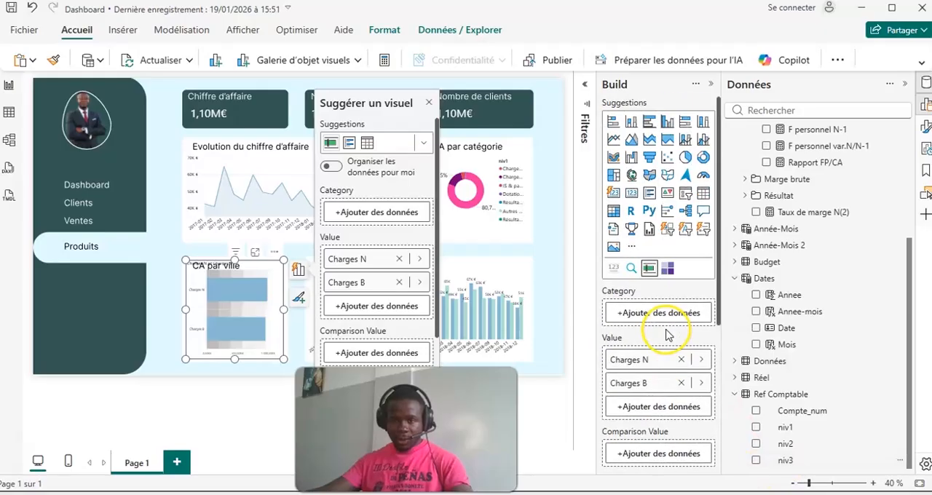
{"action": "left_click_drag", "start_coordinate": [781, 463], "coordinate": [653, 318]}
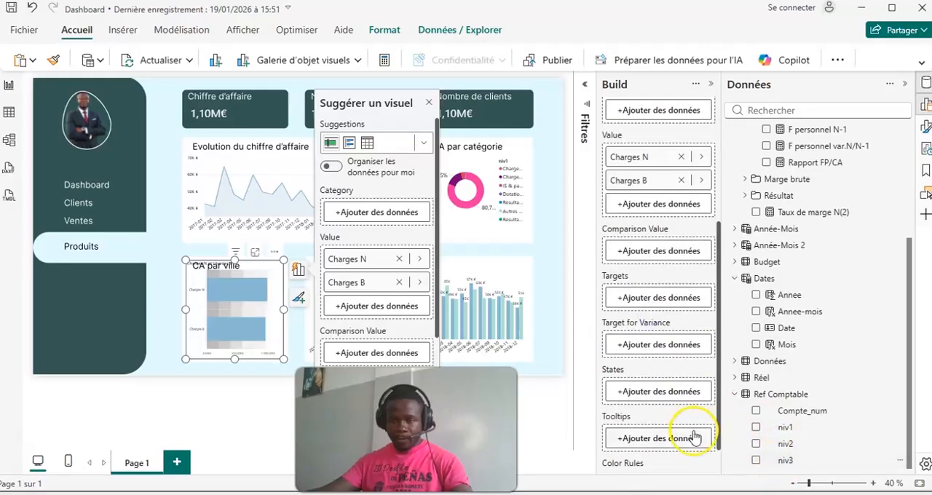
{"action": "scroll", "coordinate": [691, 444], "scroll_direction": "down", "scroll_amount": 3}
{"action": "left_click_drag", "start_coordinate": [784, 460], "coordinate": [821, 415]}
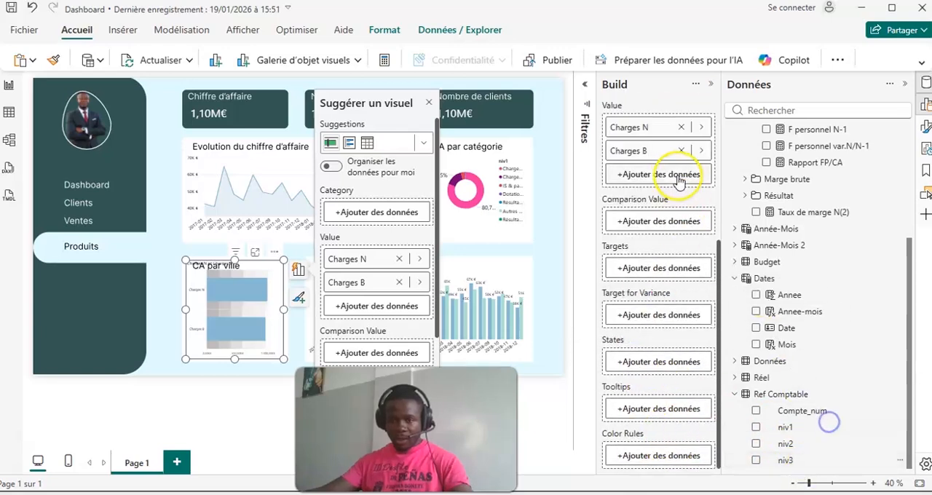
- Make Charges B the bullet chart's comparison value, set niv3 as its category, and close the visual suggestions
{"action": "left_click_drag", "start_coordinate": [655, 150], "coordinate": [664, 226]}
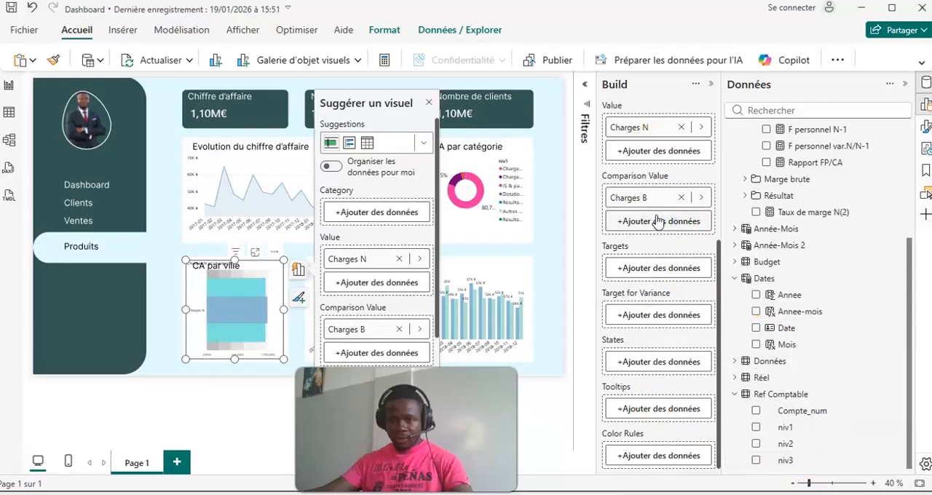
{"action": "scroll", "coordinate": [665, 226], "scroll_direction": "up", "scroll_amount": 5}
{"action": "left_click_drag", "start_coordinate": [784, 461], "coordinate": [668, 318]}
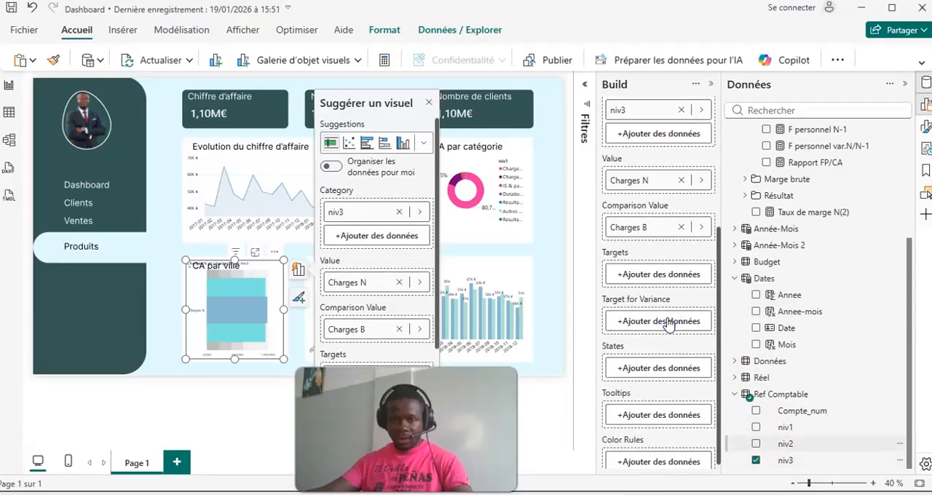
{"action": "scroll", "coordinate": [651, 423], "scroll_direction": "down", "scroll_amount": 1}
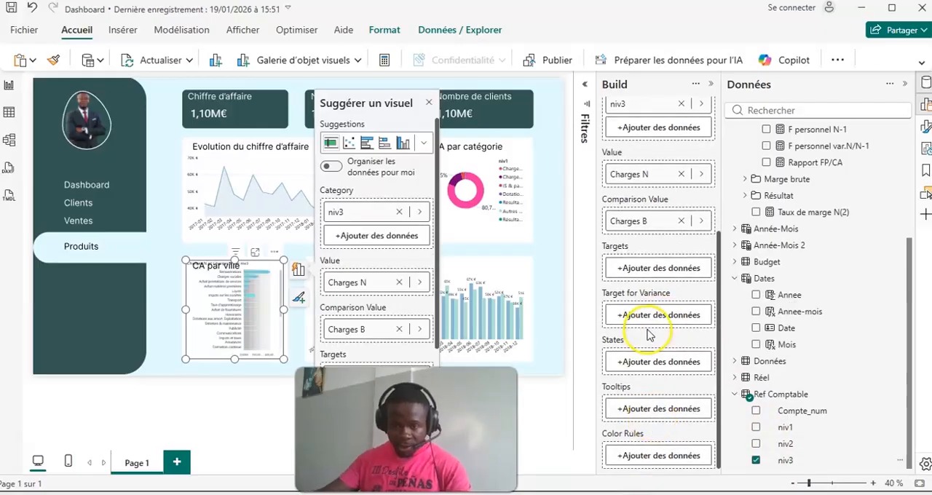
{"action": "scroll", "coordinate": [650, 335], "scroll_direction": "up", "scroll_amount": 5}
{"action": "scroll", "coordinate": [648, 334], "scroll_direction": "down", "scroll_amount": 2}
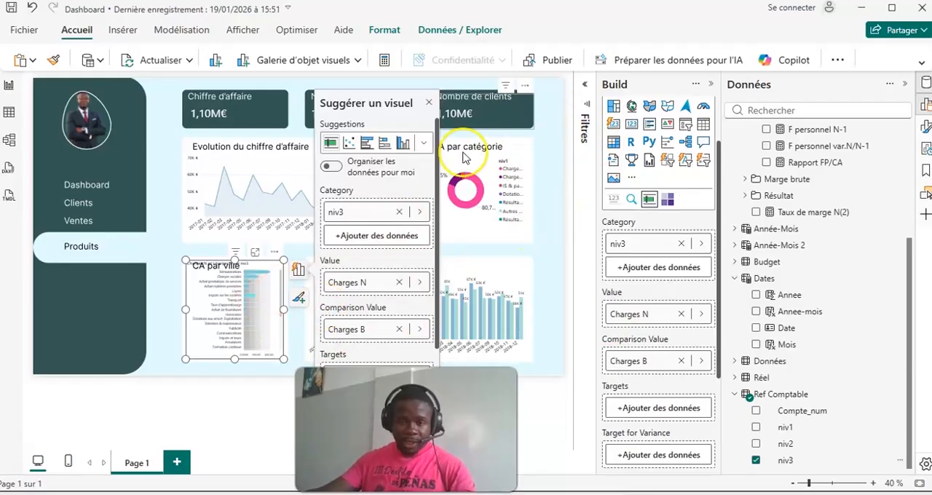
{"action": "left_click", "coordinate": [428, 106]}
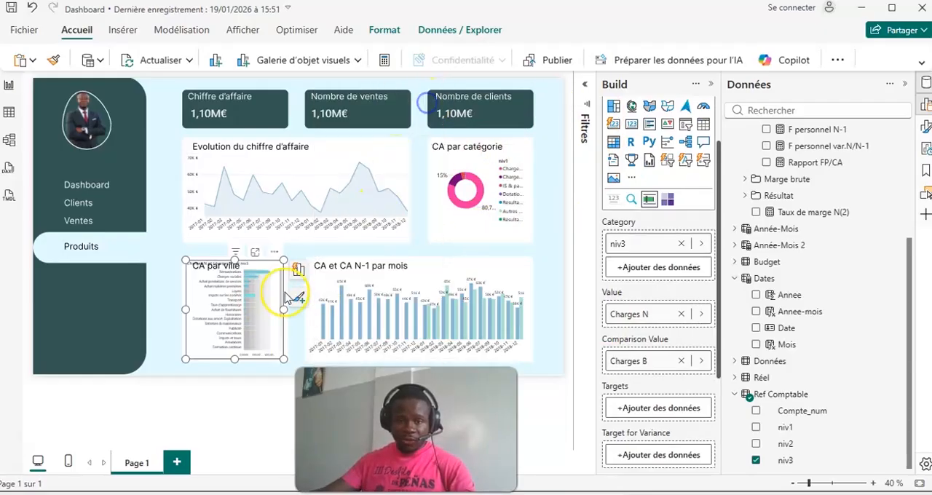
- Set the filter type of niv3 on the bullet chart to N premiers
{"action": "left_click", "coordinate": [584, 77]}
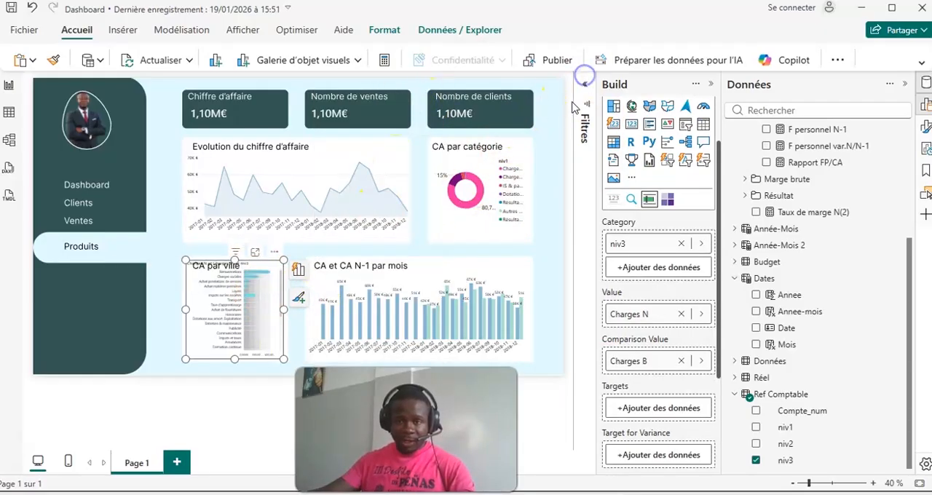
{"action": "left_click", "coordinate": [585, 86]}
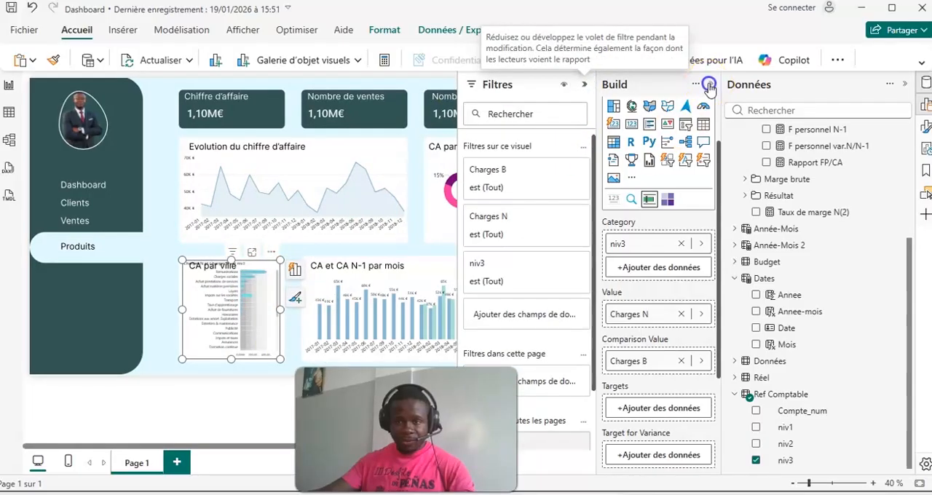
{"action": "left_click", "coordinate": [712, 84]}
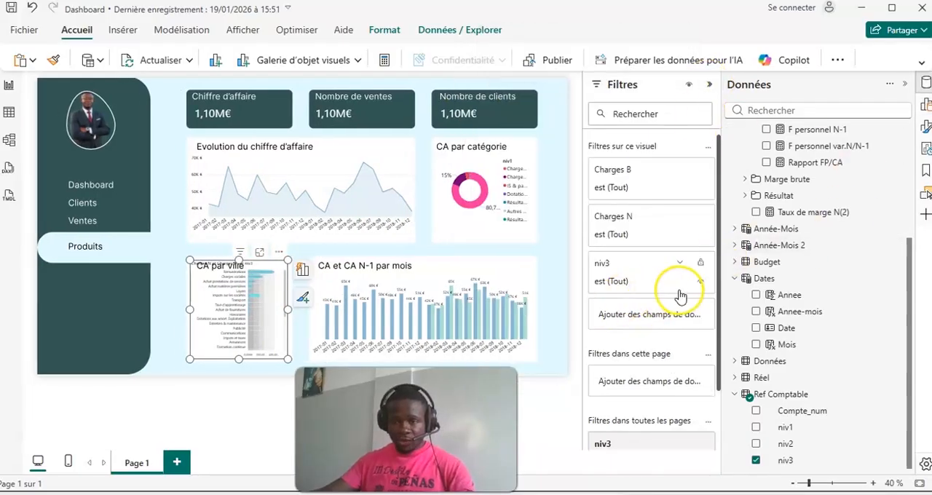
{"action": "scroll", "coordinate": [655, 255], "scroll_direction": "down", "scroll_amount": 2}
{"action": "left_click", "coordinate": [680, 190]}
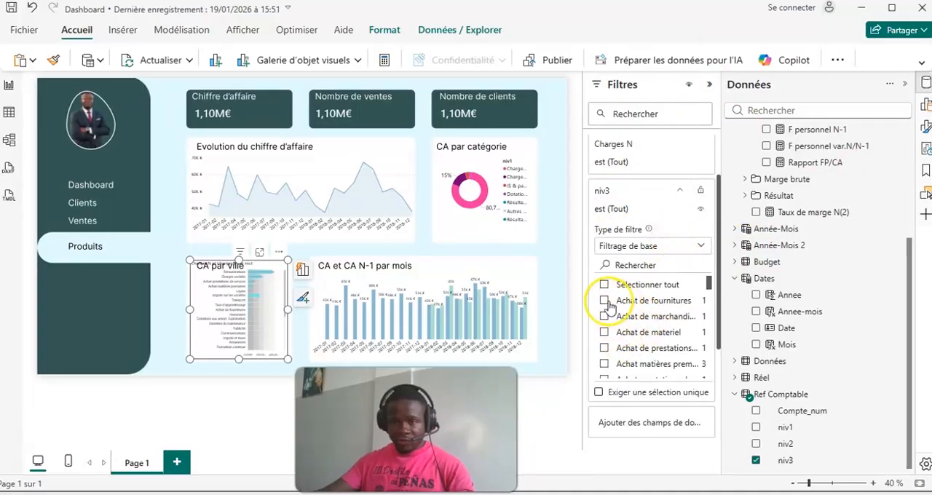
{"action": "left_click", "coordinate": [700, 246]}
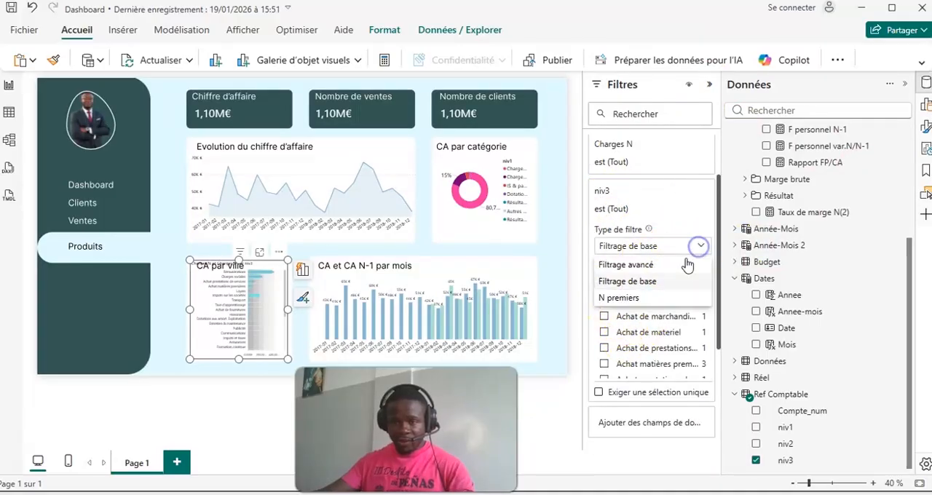
{"action": "left_click", "coordinate": [619, 298]}
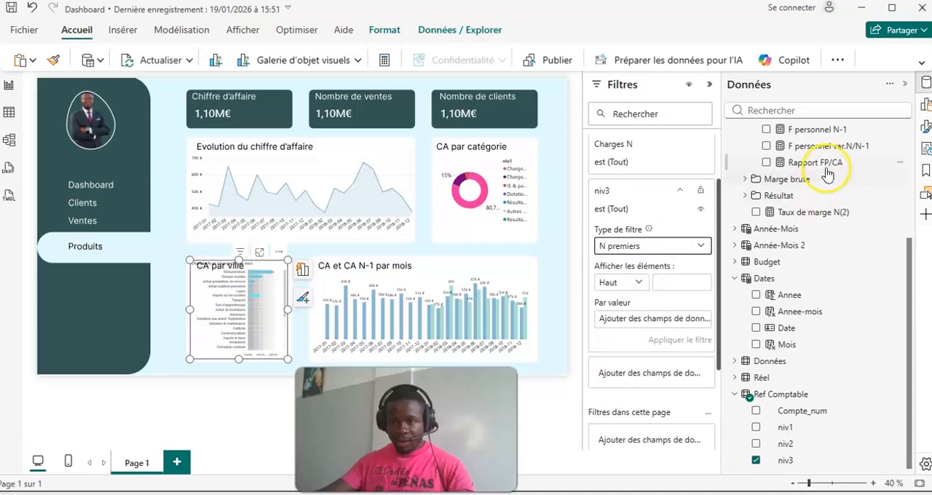
- Limit the bullet chart to the top 5 niv3 items by Charges N, apply the filter and collapse the filters
{"action": "scroll", "coordinate": [819, 251], "scroll_direction": "up", "scroll_amount": 3}
{"action": "scroll", "coordinate": [818, 251], "scroll_direction": "up", "scroll_amount": 1}
{"action": "left_click_drag", "start_coordinate": [828, 183], "coordinate": [692, 318]}
{"action": "left_click", "coordinate": [684, 283]}
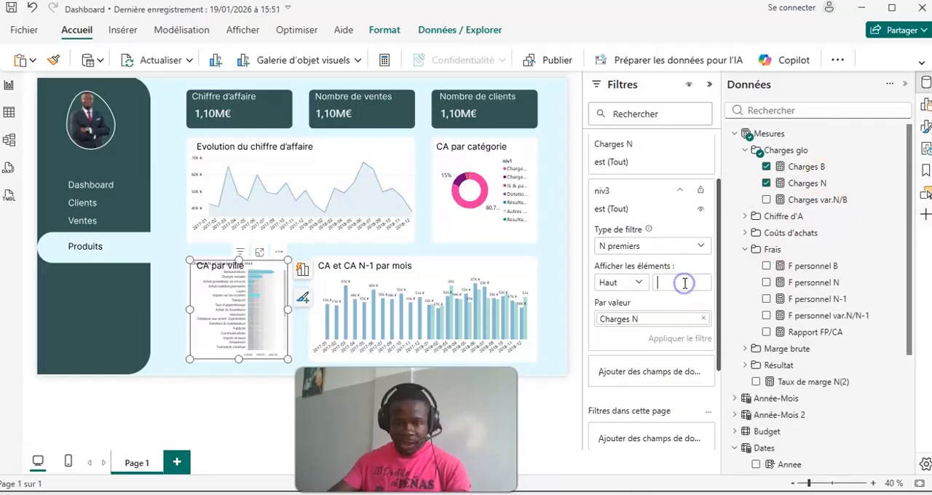
{"action": "type", "text": "5"}
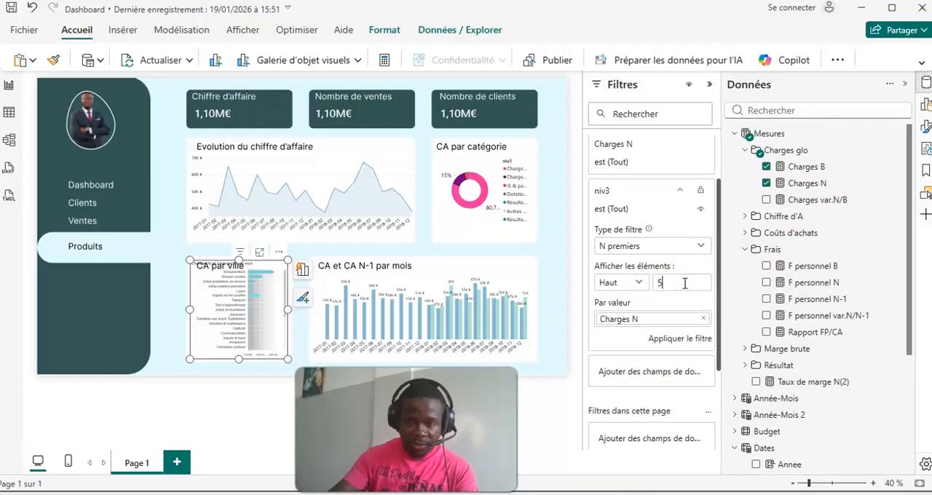
{"action": "left_click", "coordinate": [676, 339]}
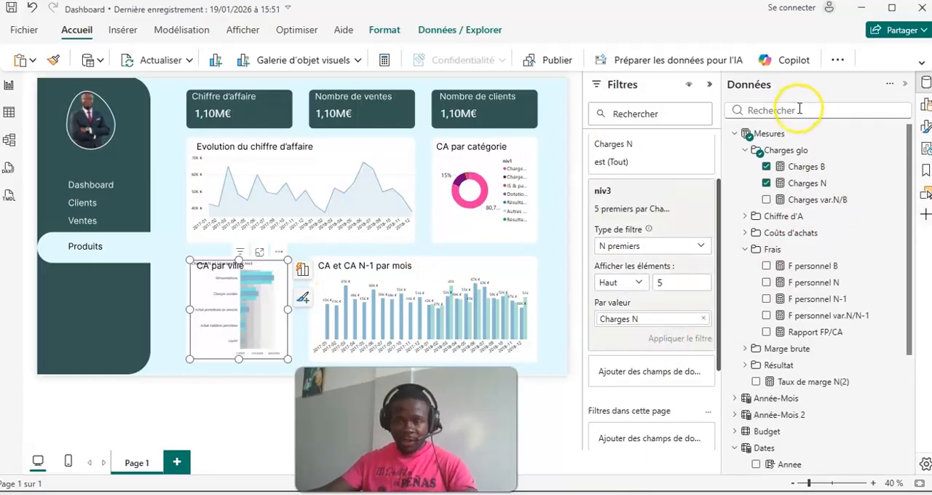
{"action": "left_click", "coordinate": [709, 85]}
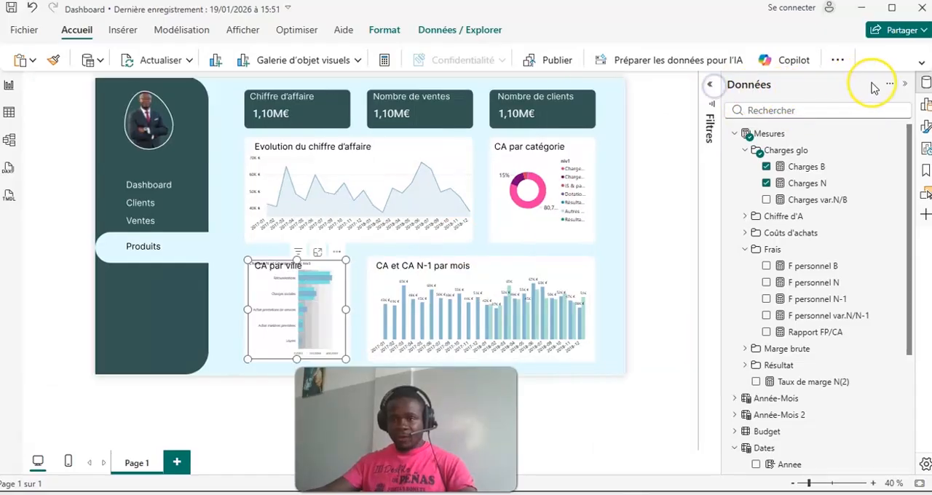
- Turn off the bullet chart's title and its States shading
{"action": "left_click", "coordinate": [924, 129]}
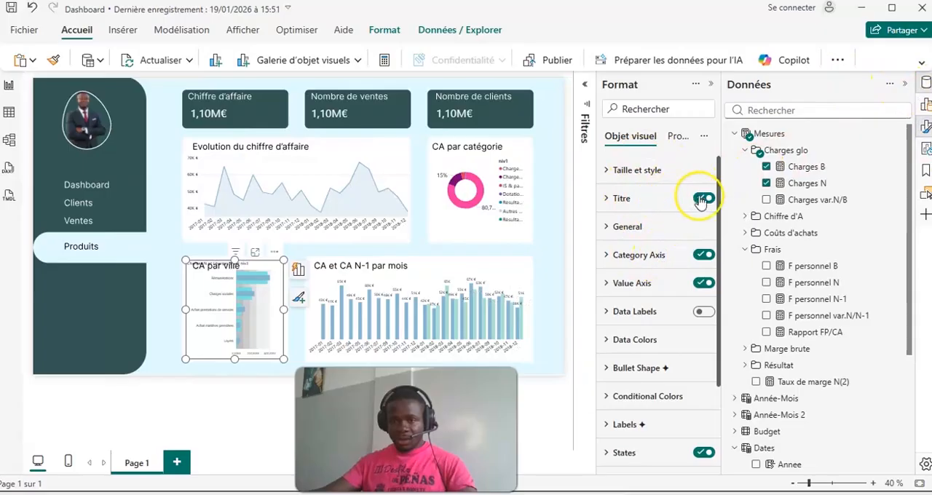
{"action": "left_click", "coordinate": [703, 198]}
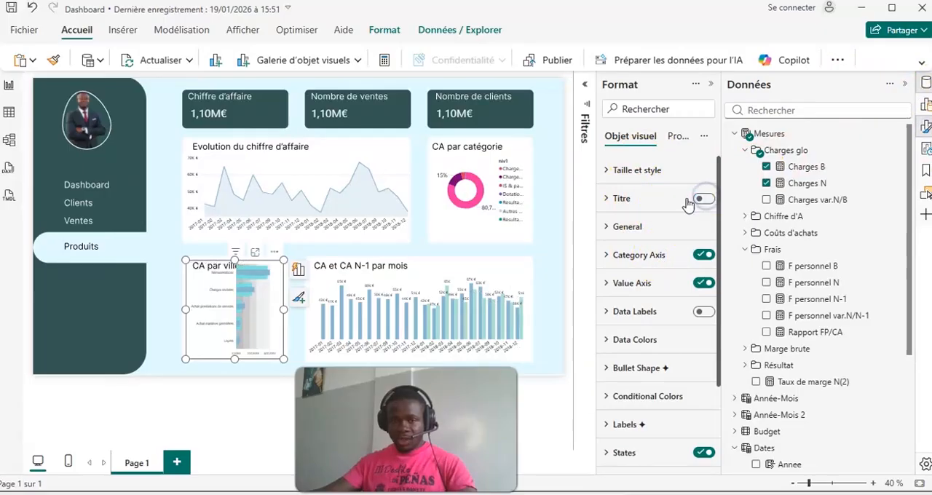
{"action": "left_click", "coordinate": [638, 171]}
{"action": "left_click", "coordinate": [619, 164]}
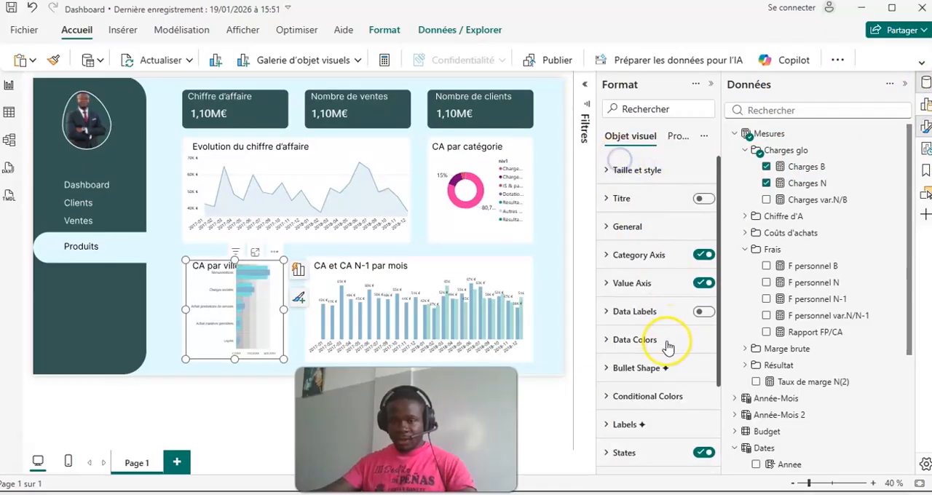
{"action": "scroll", "coordinate": [677, 320], "scroll_direction": "down", "scroll_amount": 3}
{"action": "left_click", "coordinate": [702, 341]}
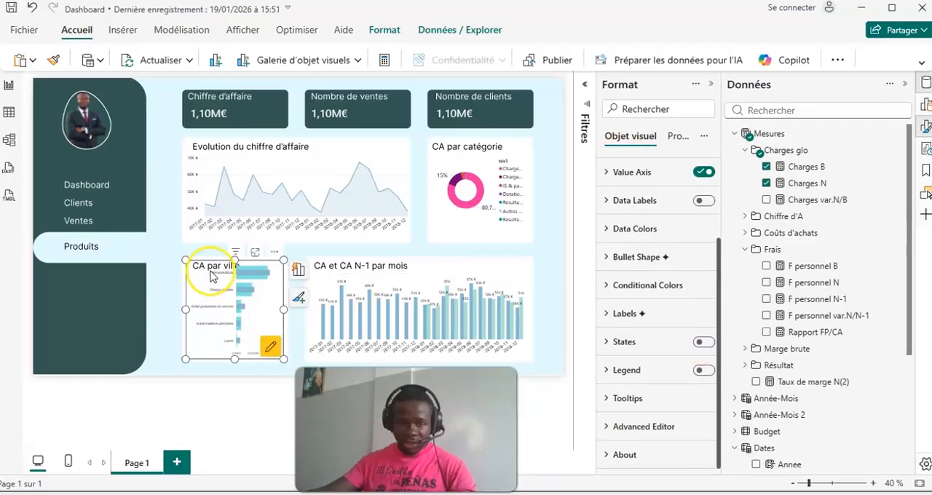
- Lower the bullet chart's upper edge below the "CA par ville" heading, and collapse the data and formatting panes to review the page
{"action": "left_click", "coordinate": [240, 267]}
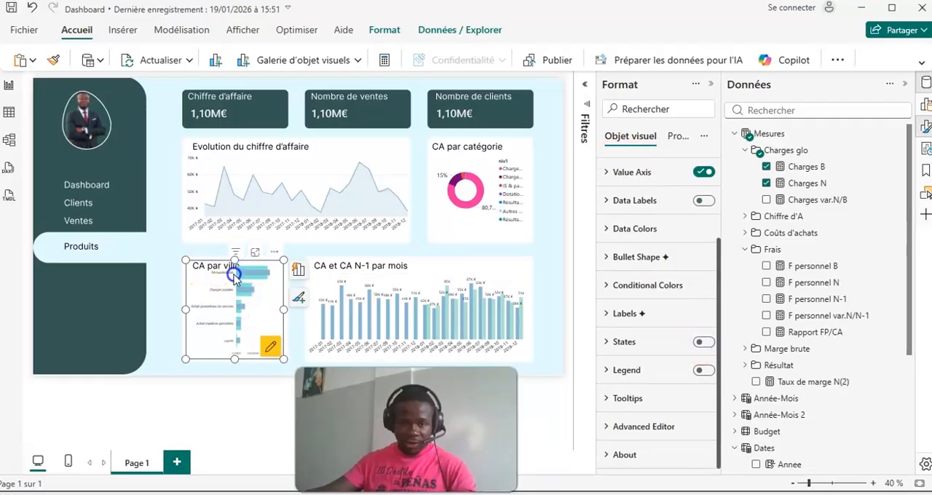
{"action": "mouse_move", "coordinate": [233, 260]}
{"action": "left_mouse_down"}
{"action": "mouse_move", "coordinate": [210, 268]}
{"action": "mouse_move", "coordinate": [227, 272]}
{"action": "left_mouse_up"}
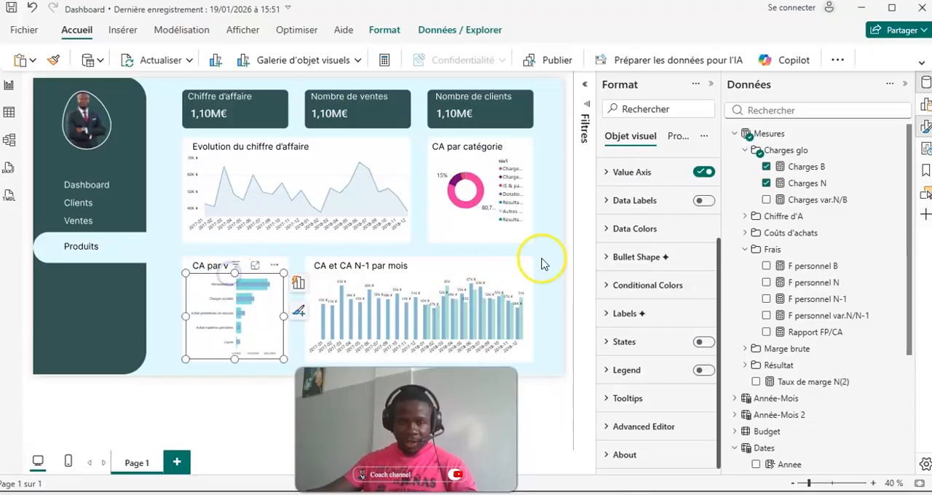
{"action": "left_click", "coordinate": [905, 85]}
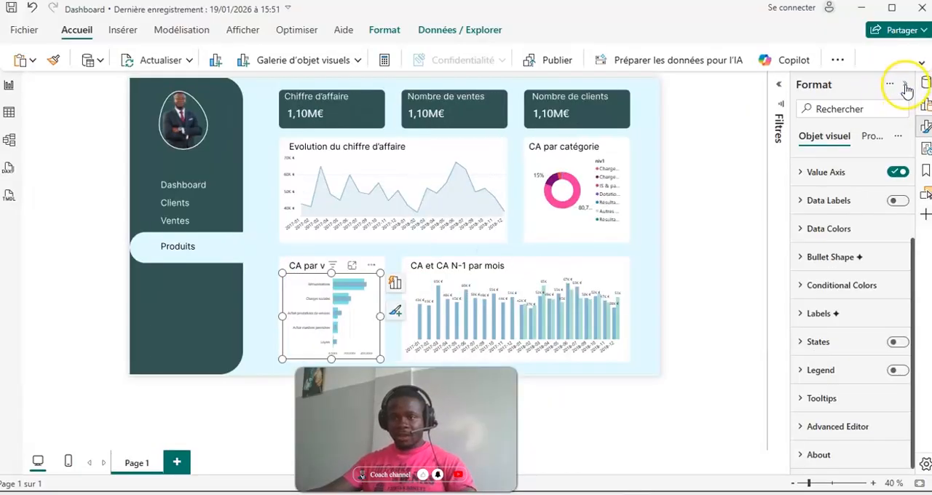
{"action": "left_click", "coordinate": [905, 88]}
{"action": "left_click", "coordinate": [781, 152]}
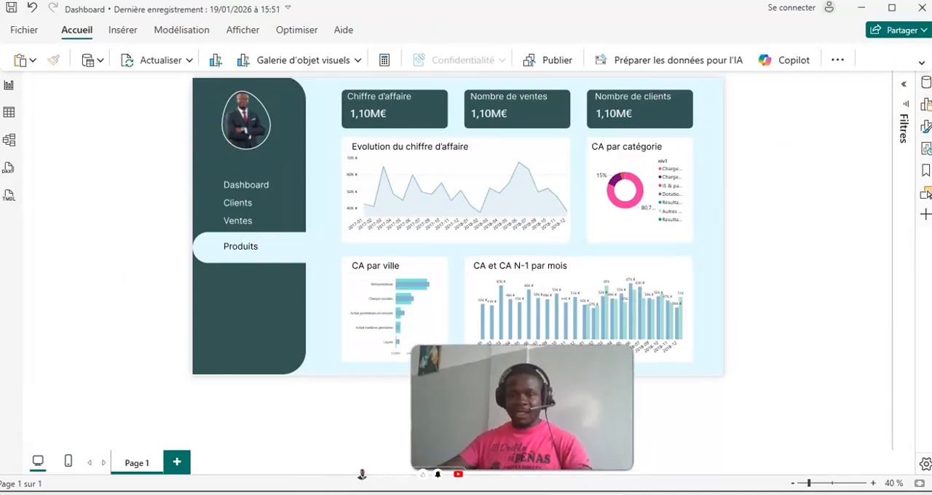
{"action": "left_click", "coordinate": [873, 482]}
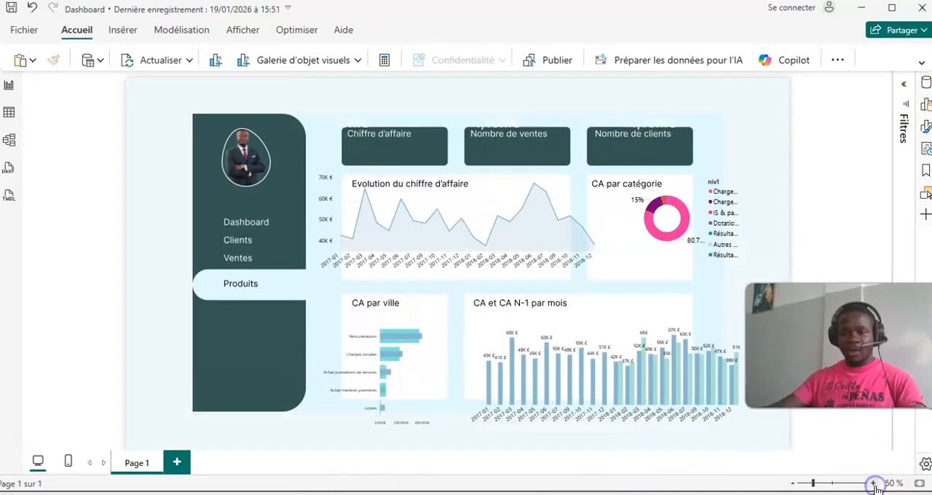